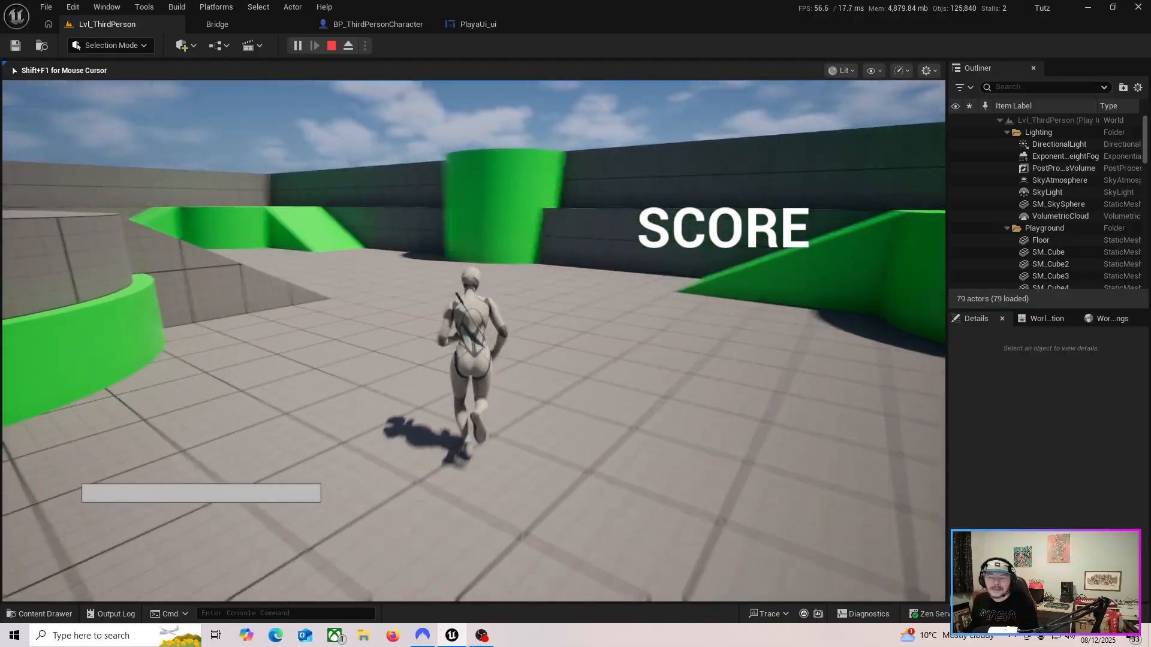
Run the character around the level in play mode to preview the on-screen score text and progress bar
key(d)
key(s)
key(w)
key(d)
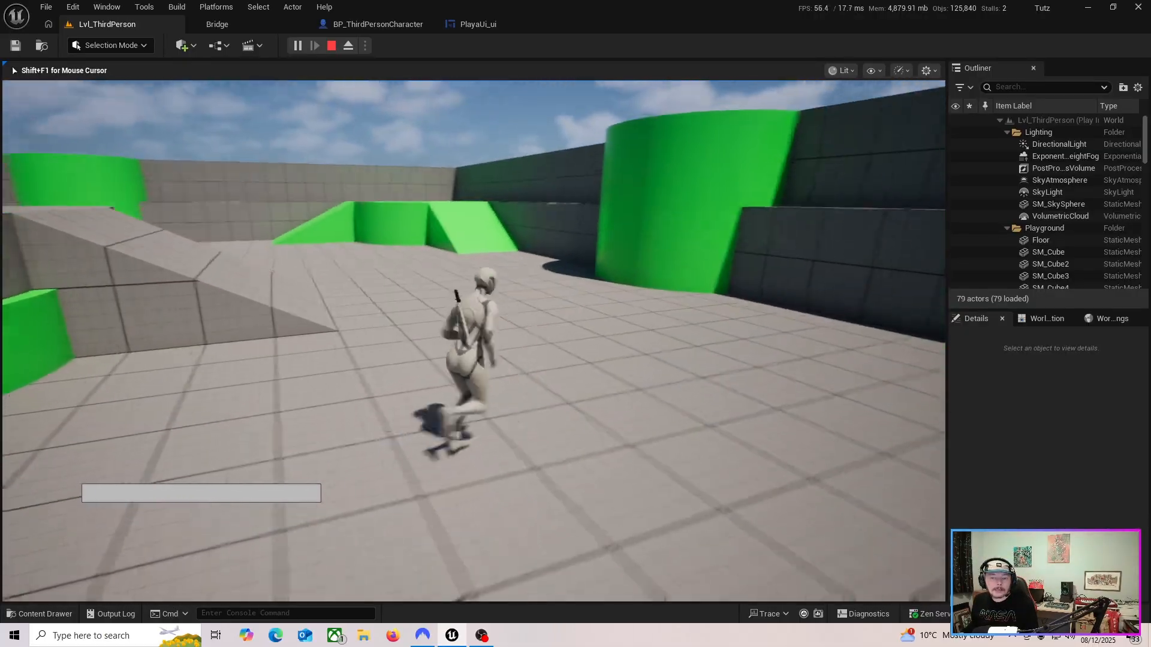
key(w)
key(a)
key(s)
key(w)
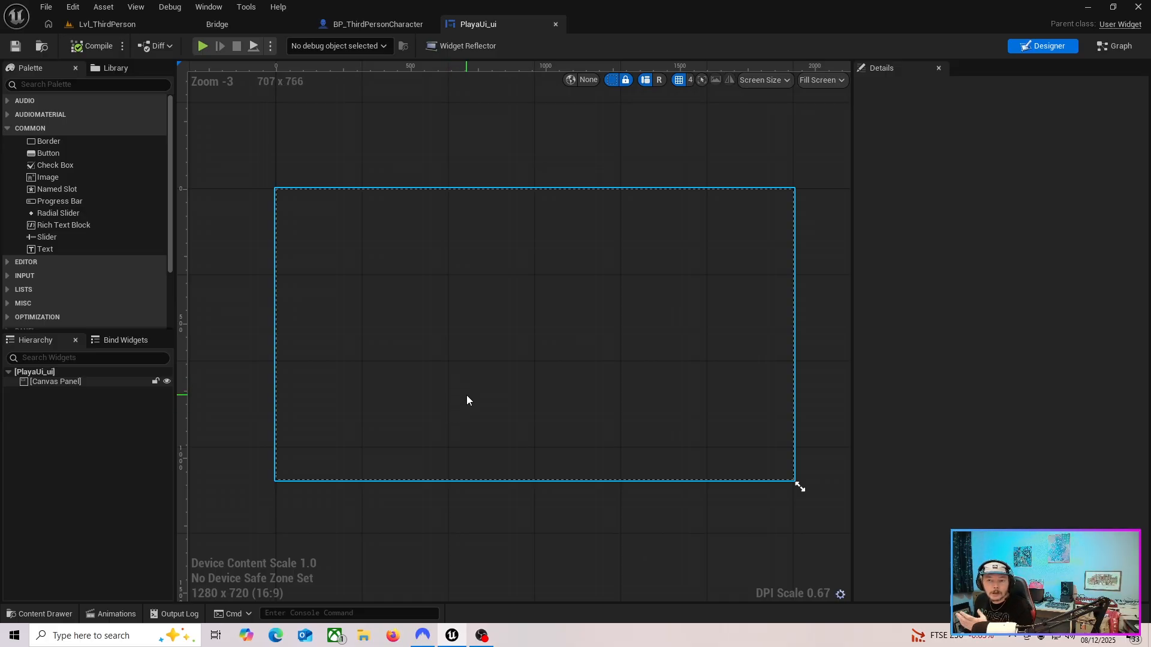
Place a text block near the middle of the canvas, size it to its content and set its font size to 72
drag(41, 249, 537, 327)
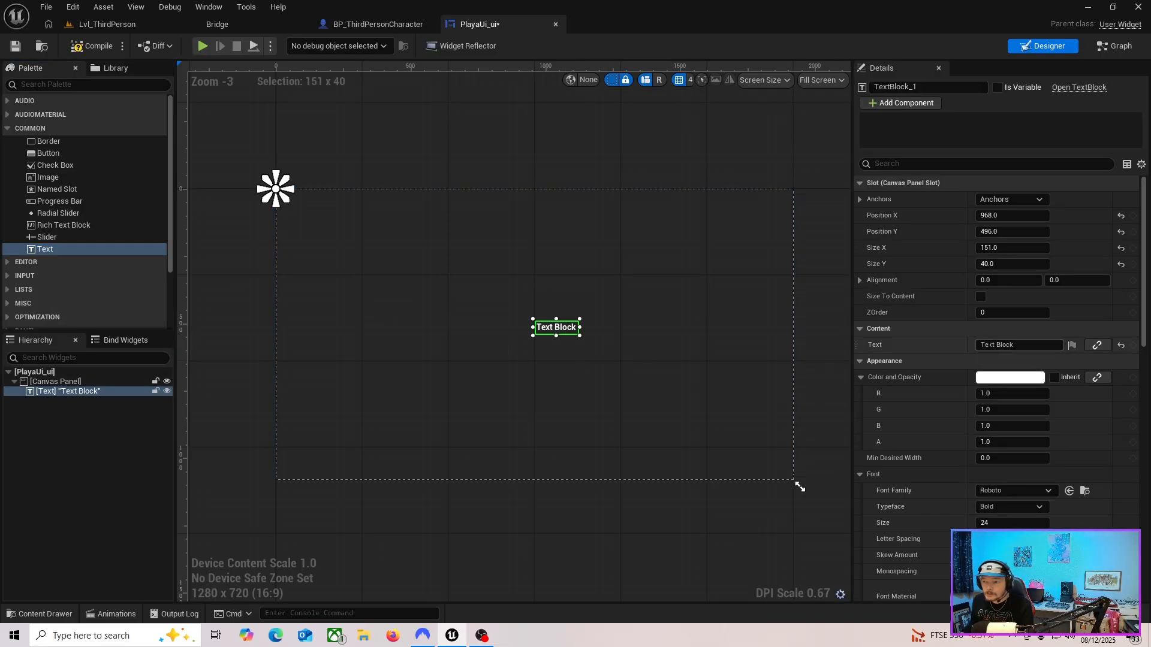
click(981, 297)
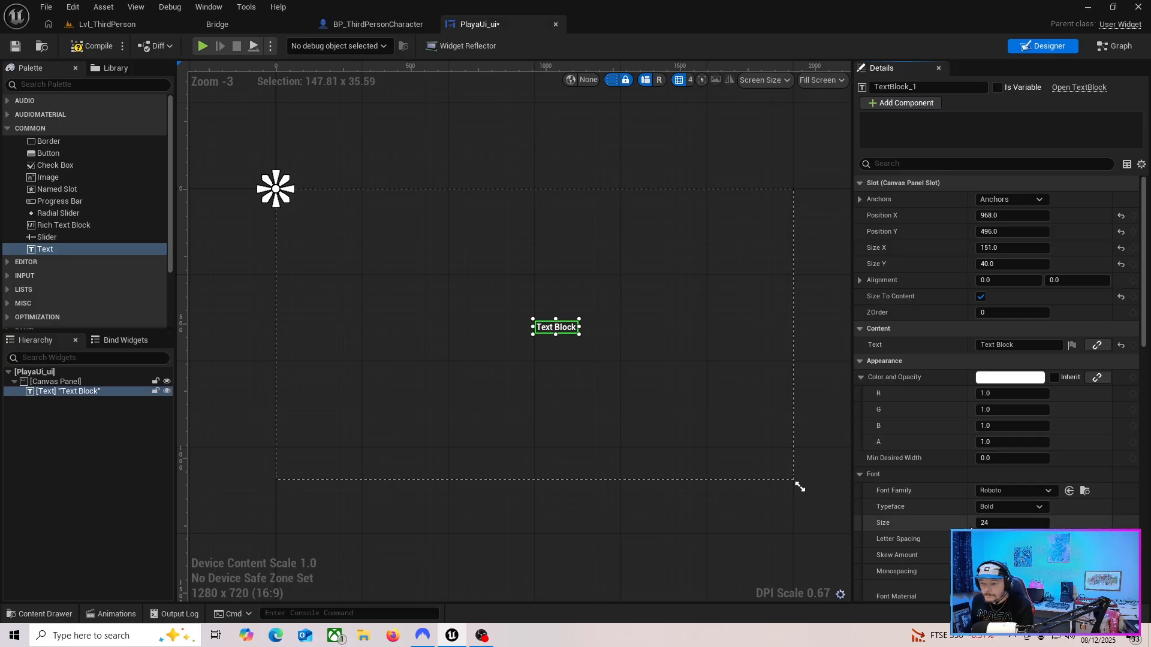
scroll(998, 489, down, 1)
drag(998, 503, 1008, 504)
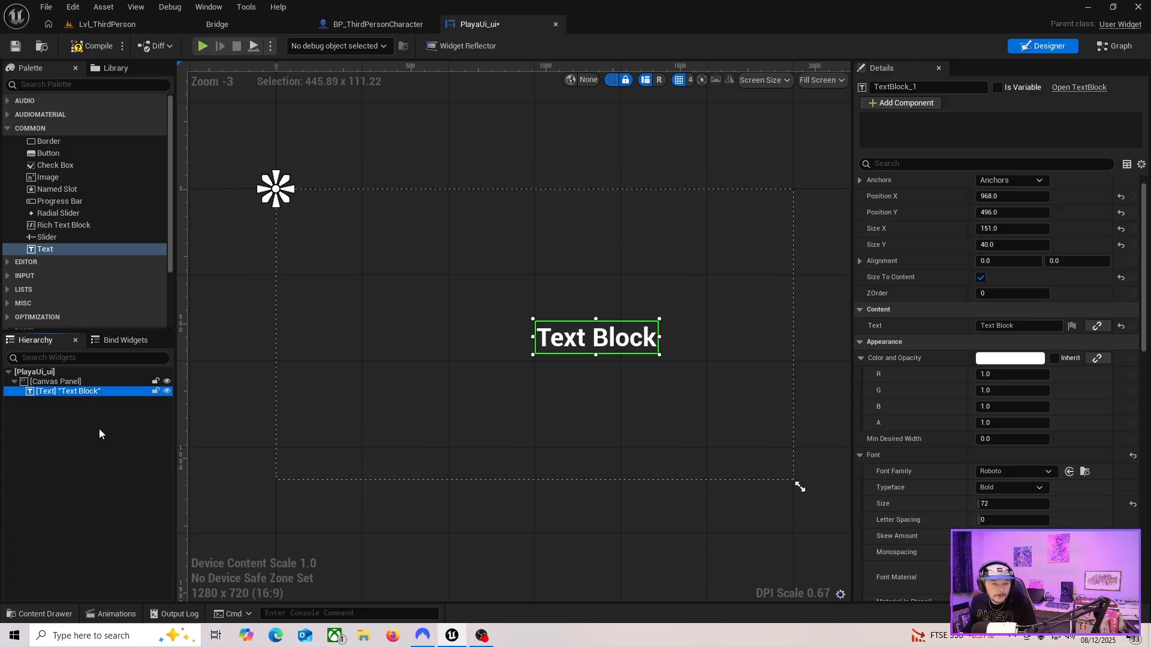
Create a new widget animation with the default name and select it for editing
click(52, 391)
click(111, 614)
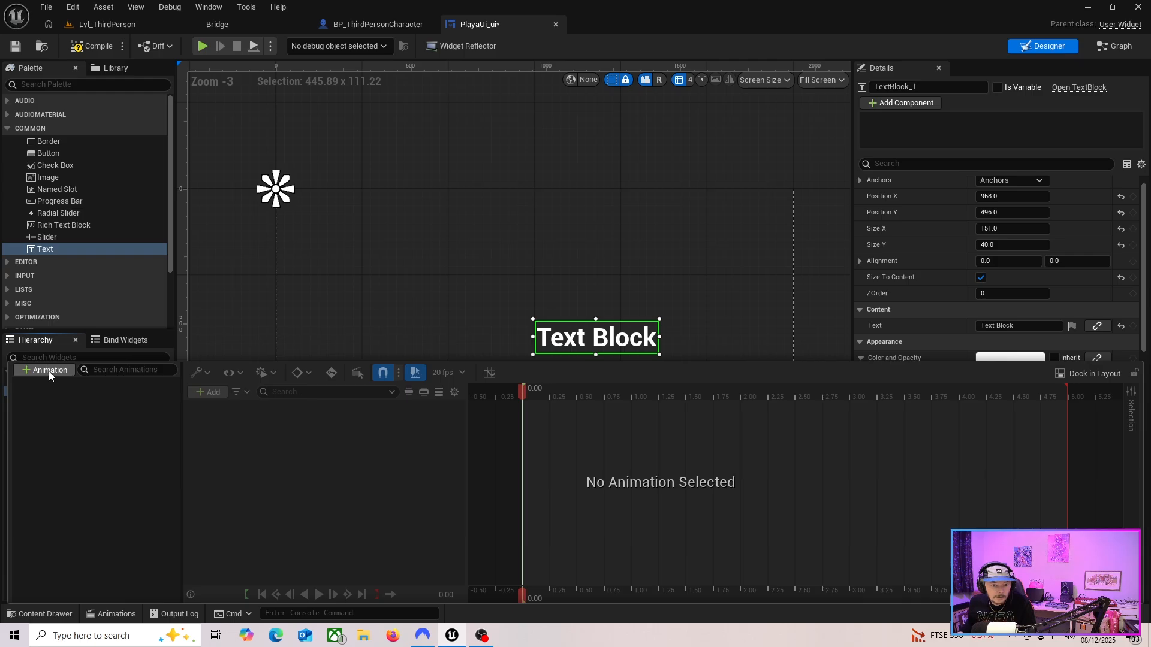
click(49, 370)
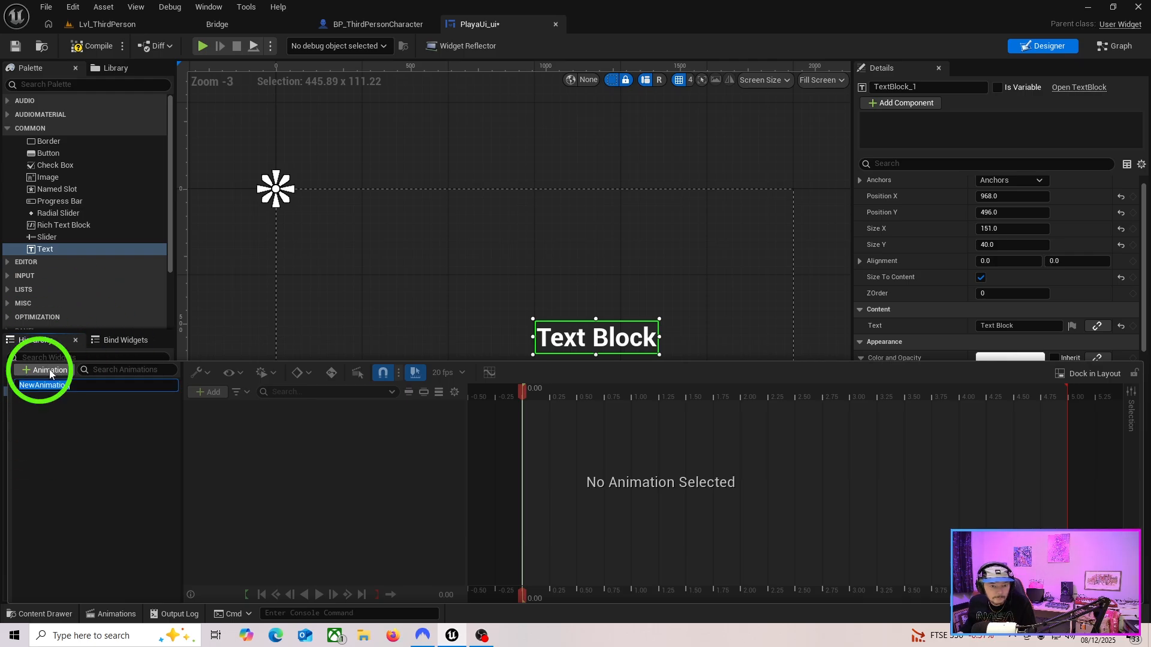
click(42, 384)
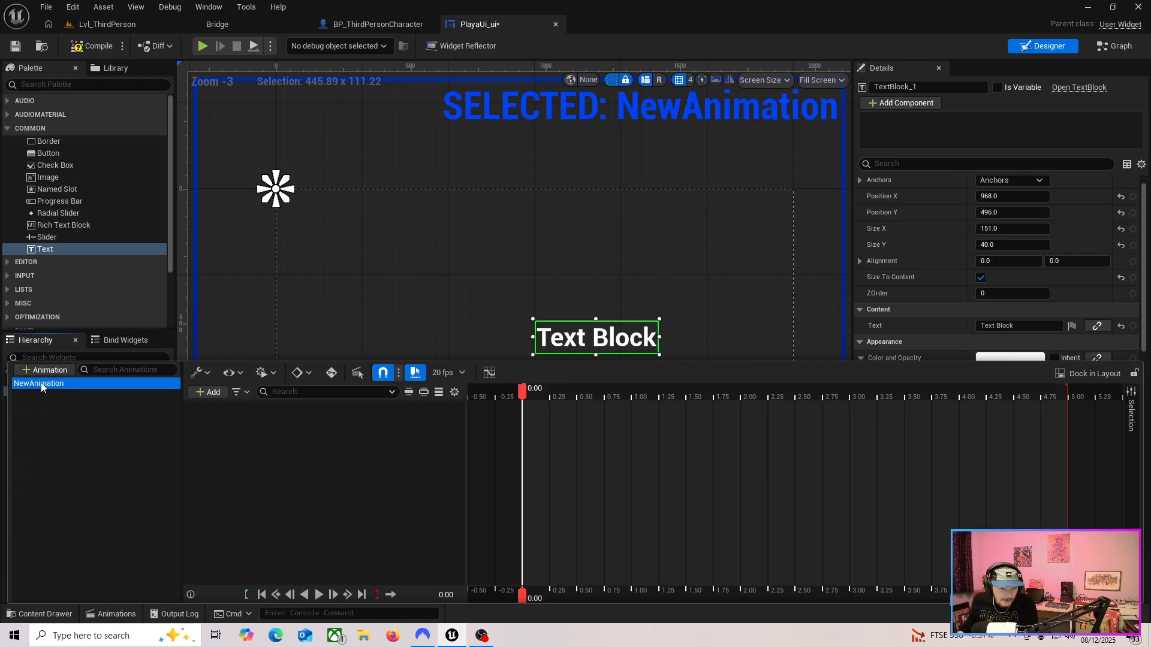
click(43, 386)
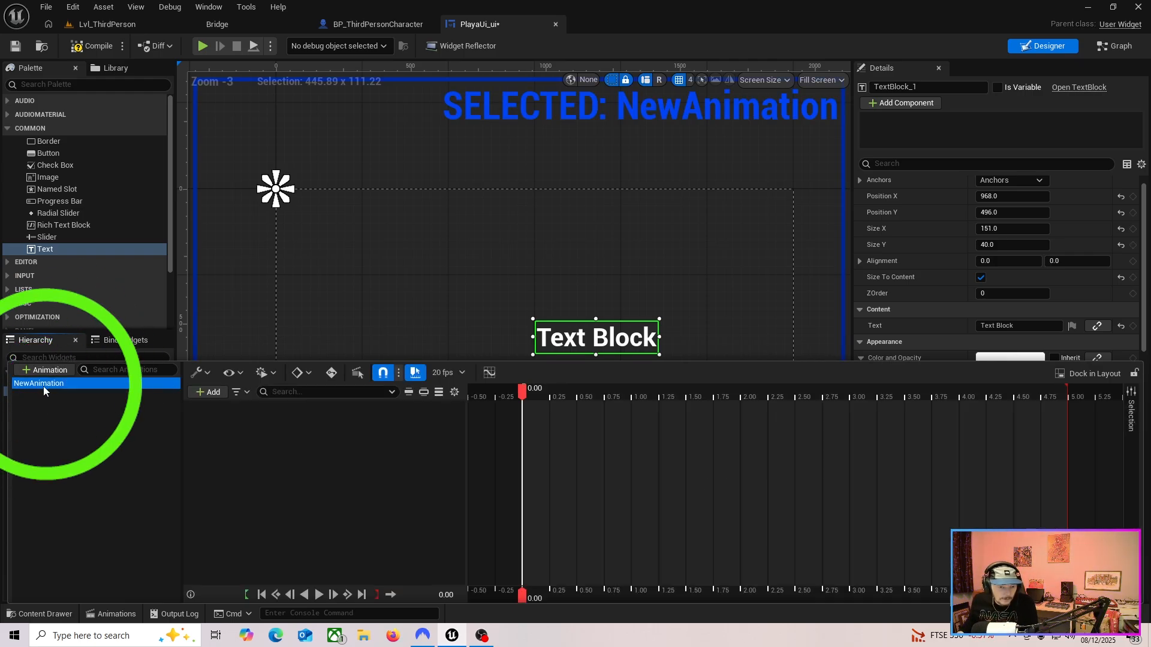
Add the text block to the animation with a Render Opacity track and shorten the animation to 1.50 seconds
click(212, 392)
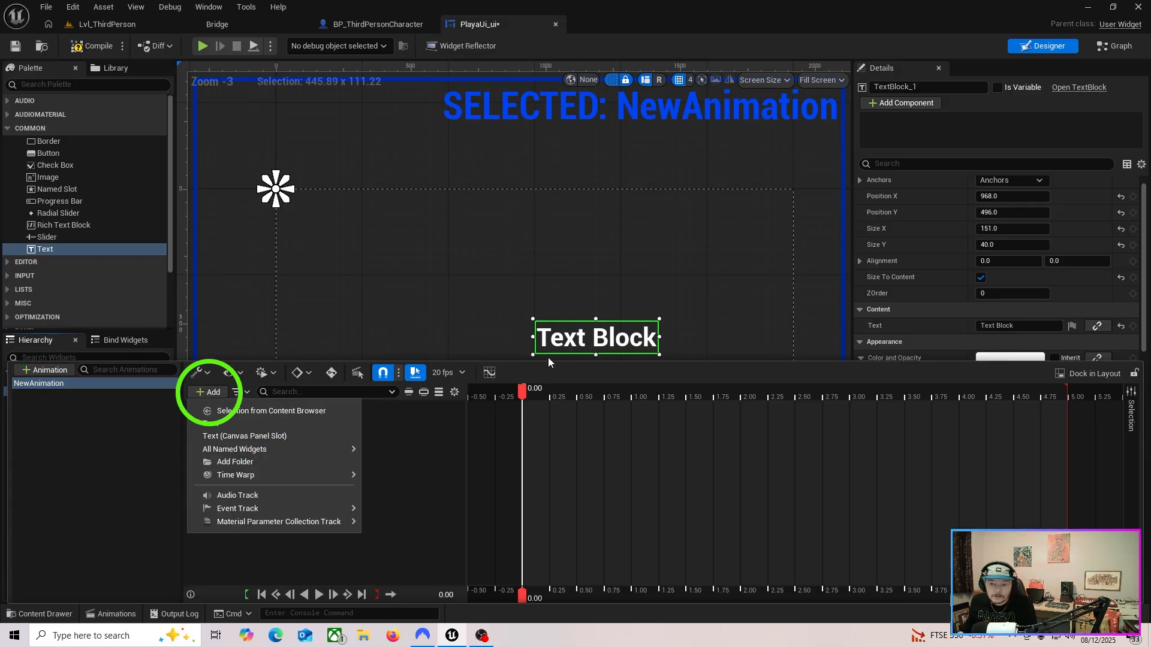
click(218, 425)
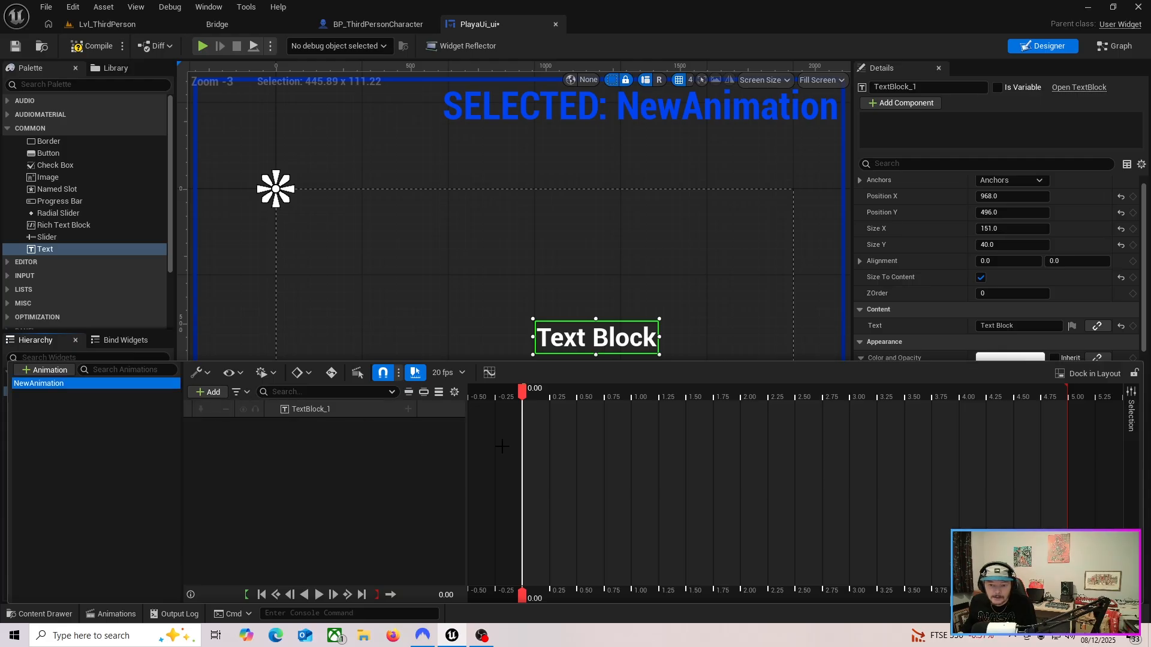
click(407, 409)
click(466, 577)
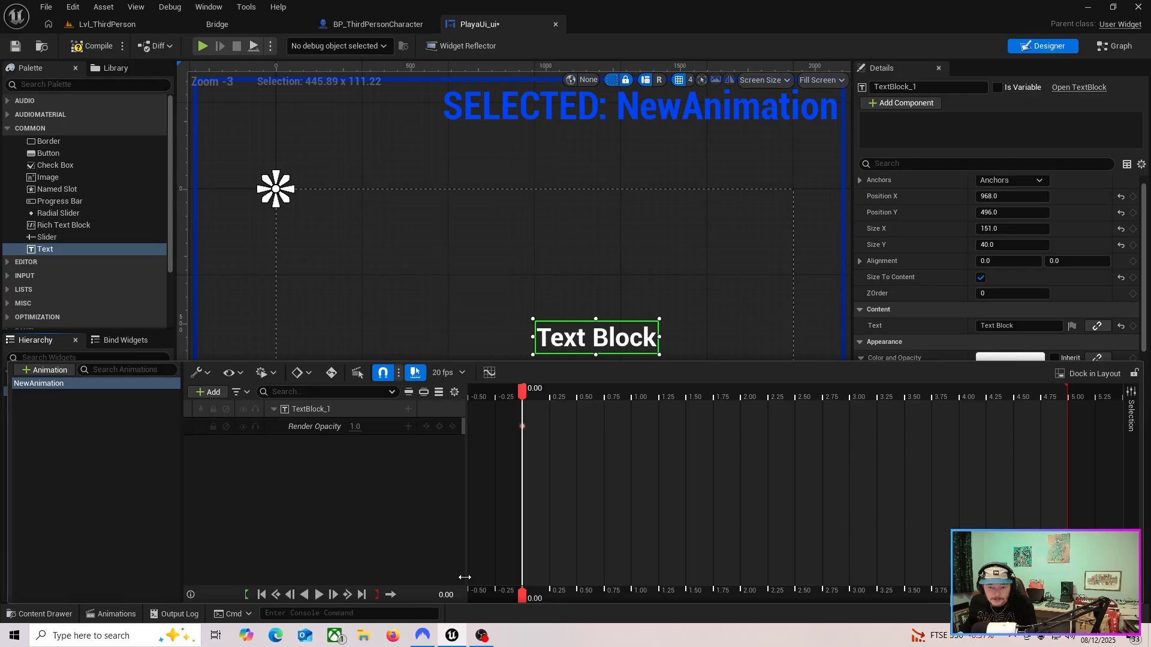
drag(528, 427, 685, 435)
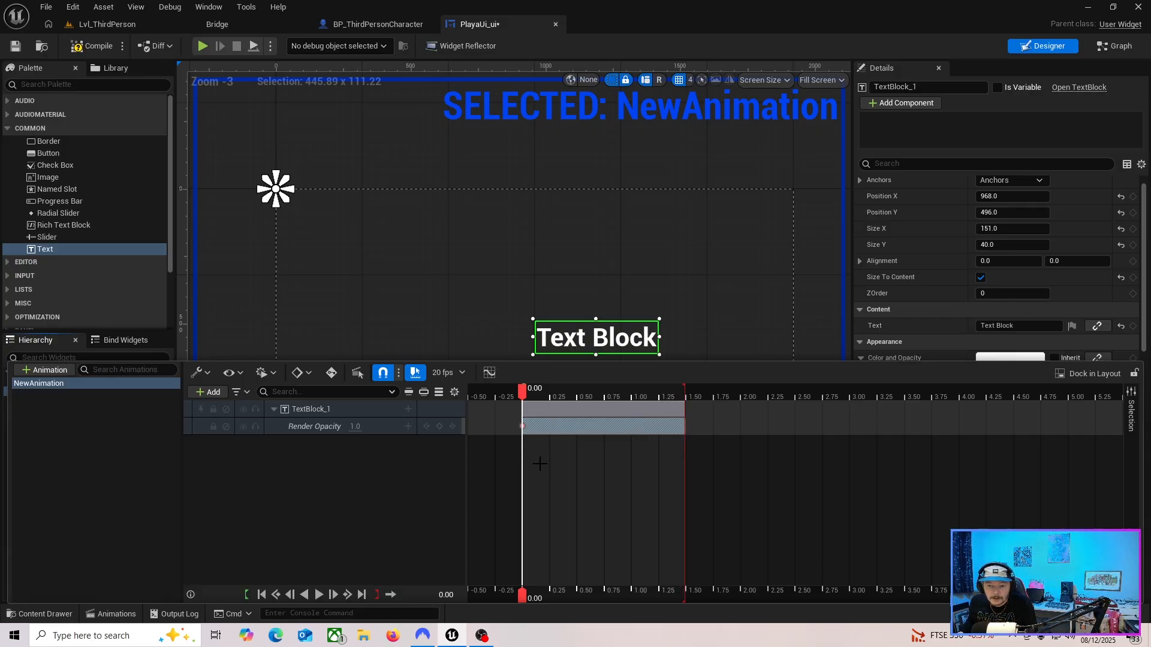
Try render opacity 0 on the text block's first key and set it back to 1
click(523, 426)
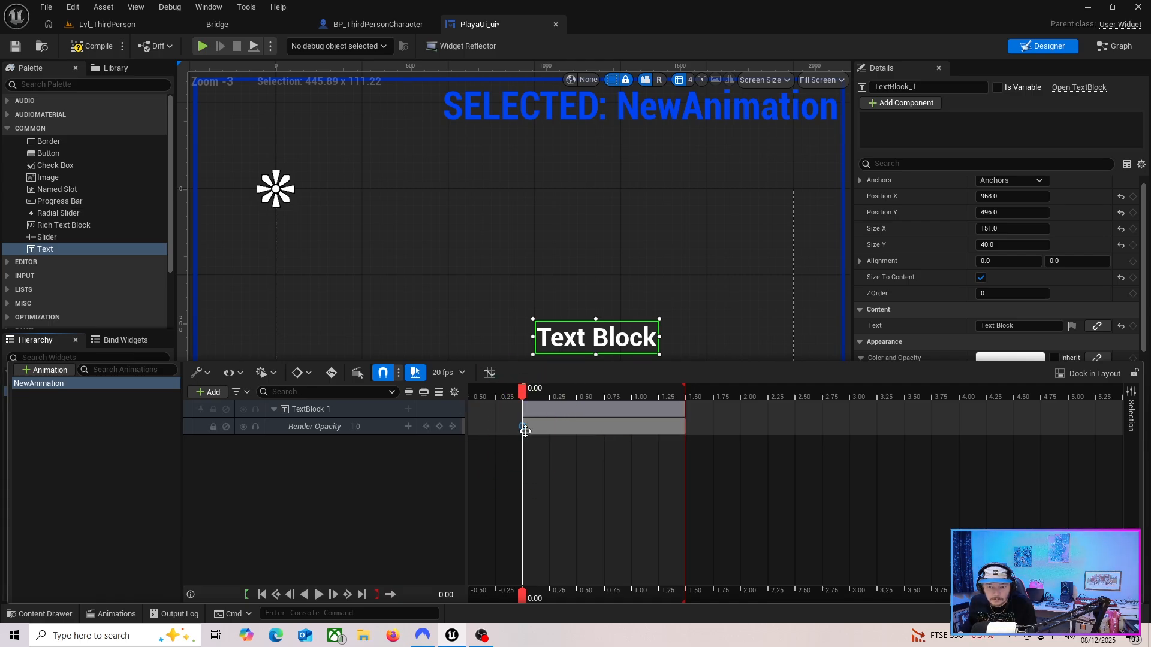
drag(527, 393, 522, 426)
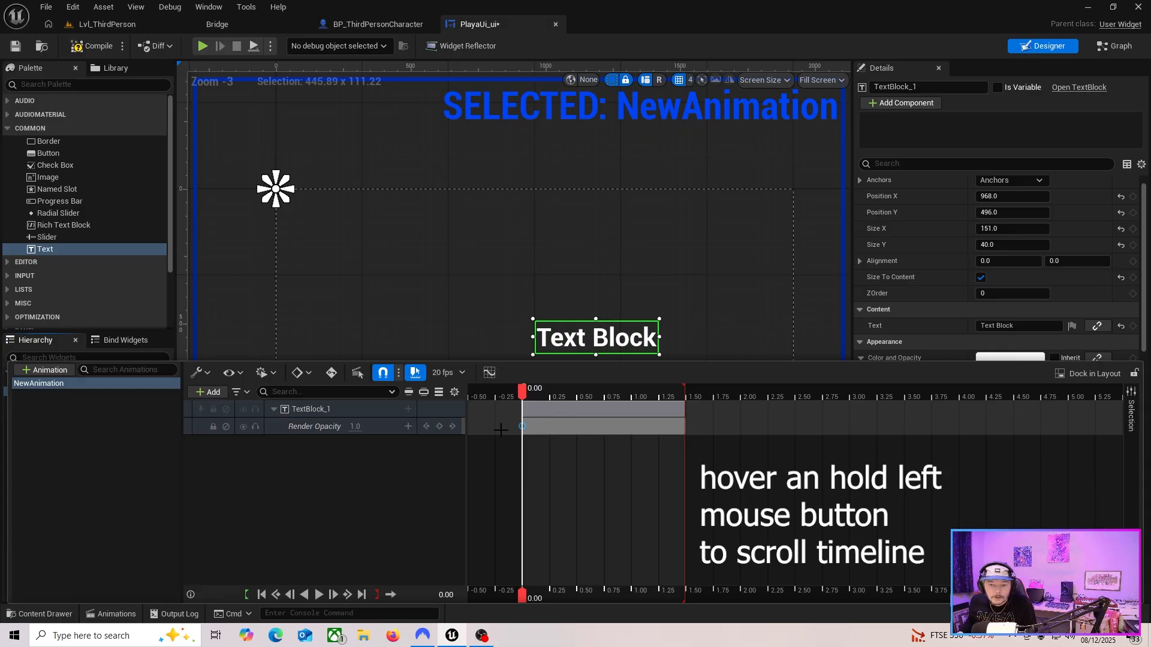
click(522, 425)
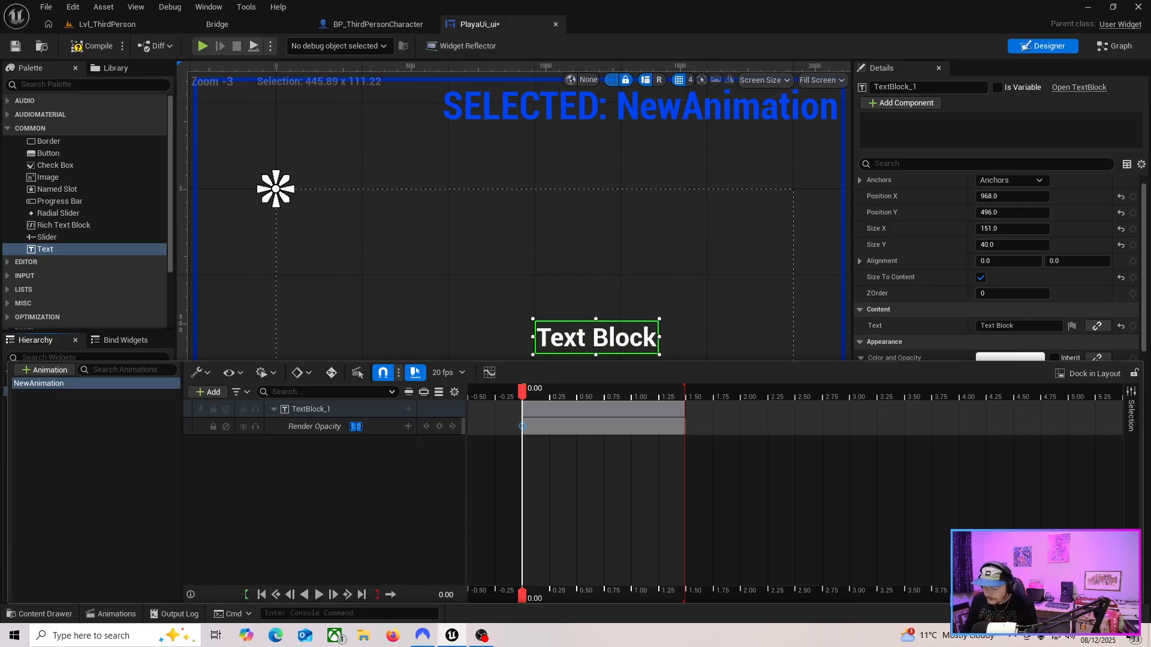
text(0)
key(Return)
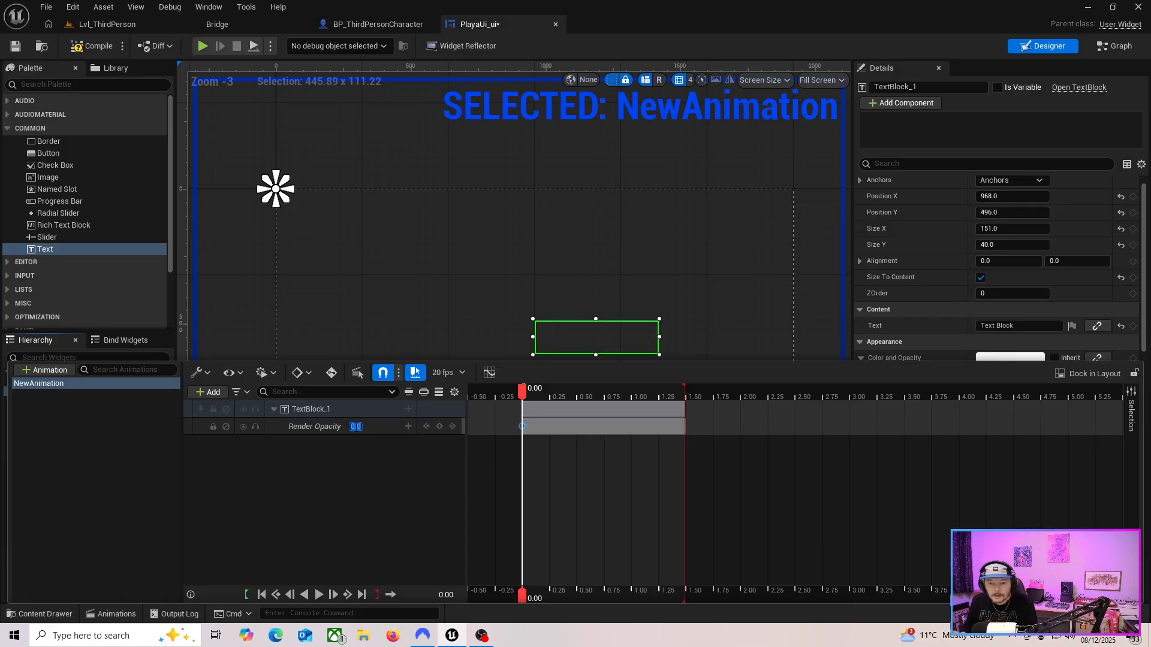
text(1)
key(Return)
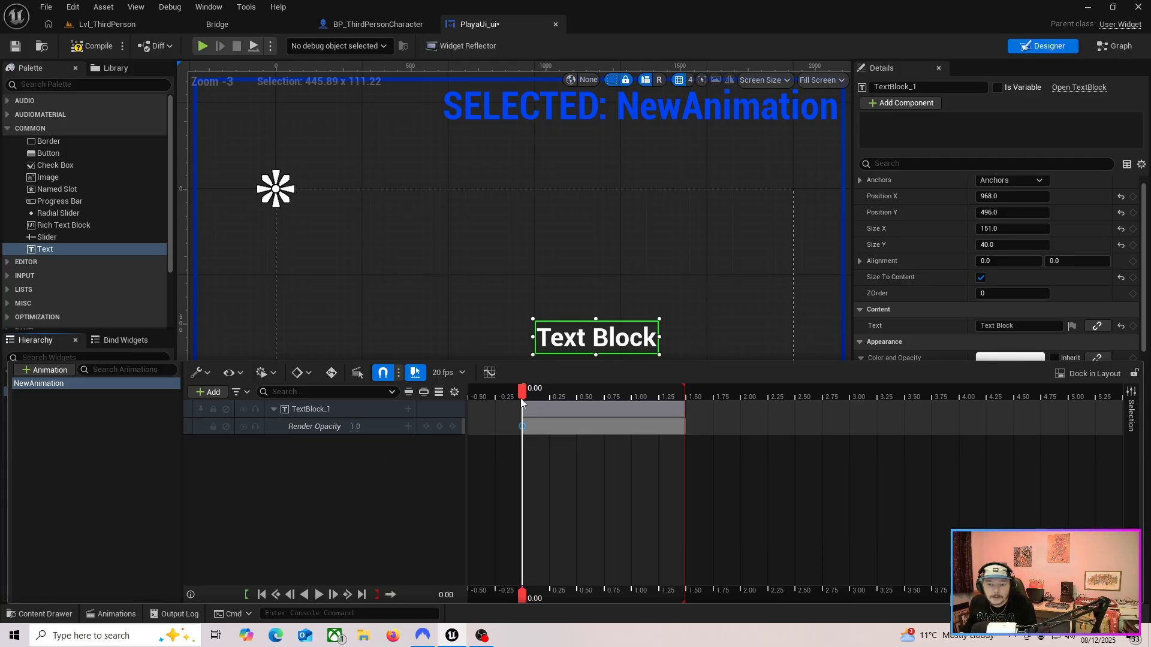
Add a render opacity key of 1 at 0.50 seconds and set the opacity at 0.00 seconds to 0
drag(522, 397, 579, 402)
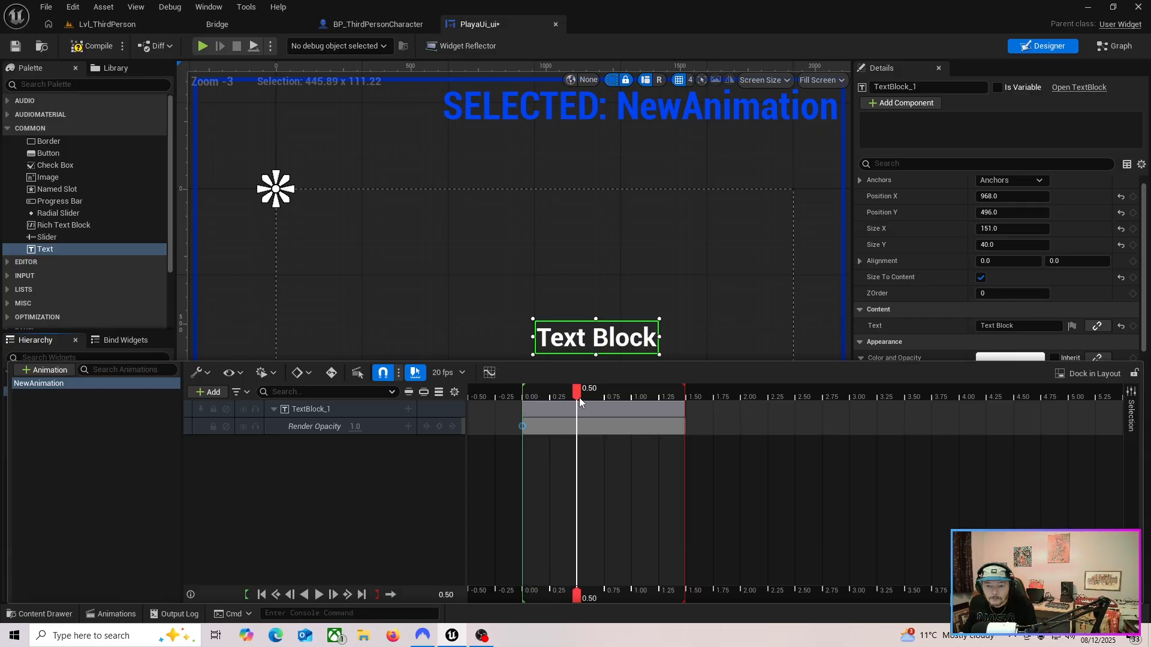
click(440, 426)
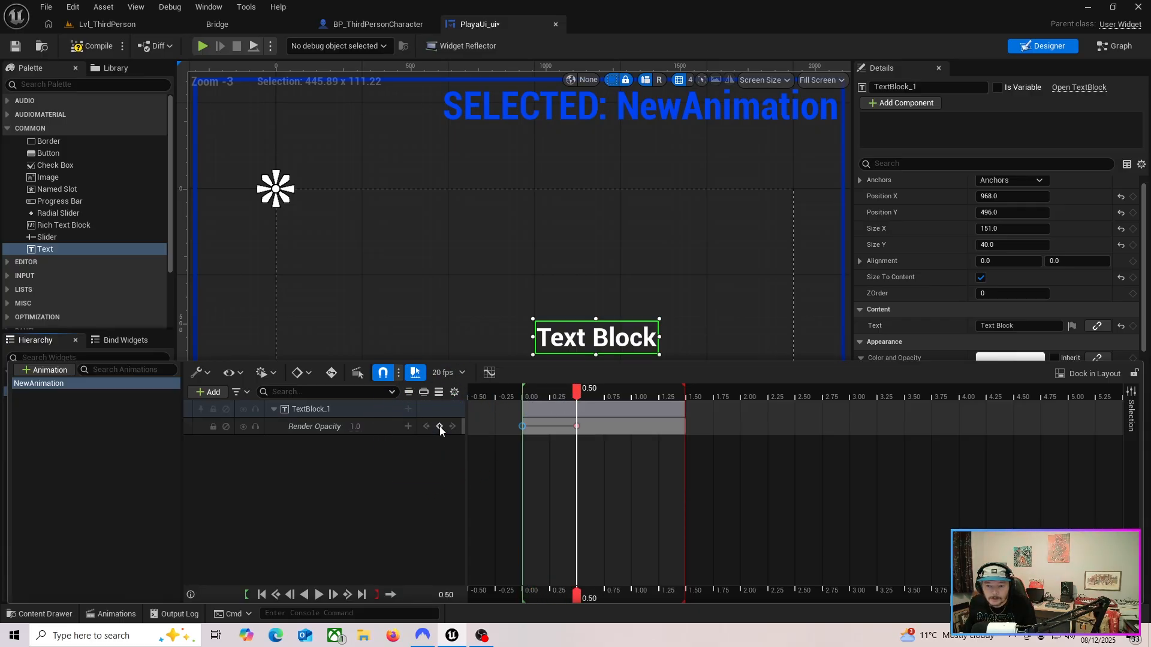
drag(579, 399, 523, 399)
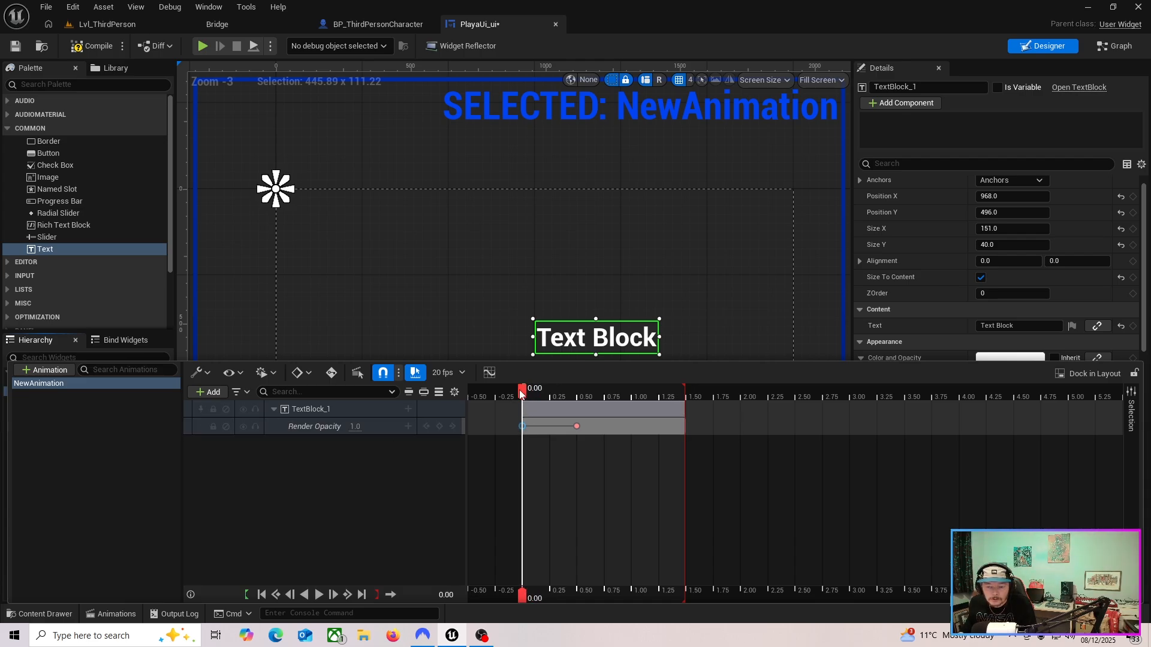
mouse_move(521, 394)
mouse_down()
mouse_move(578, 398)
mouse_move(524, 394)
mouse_up()
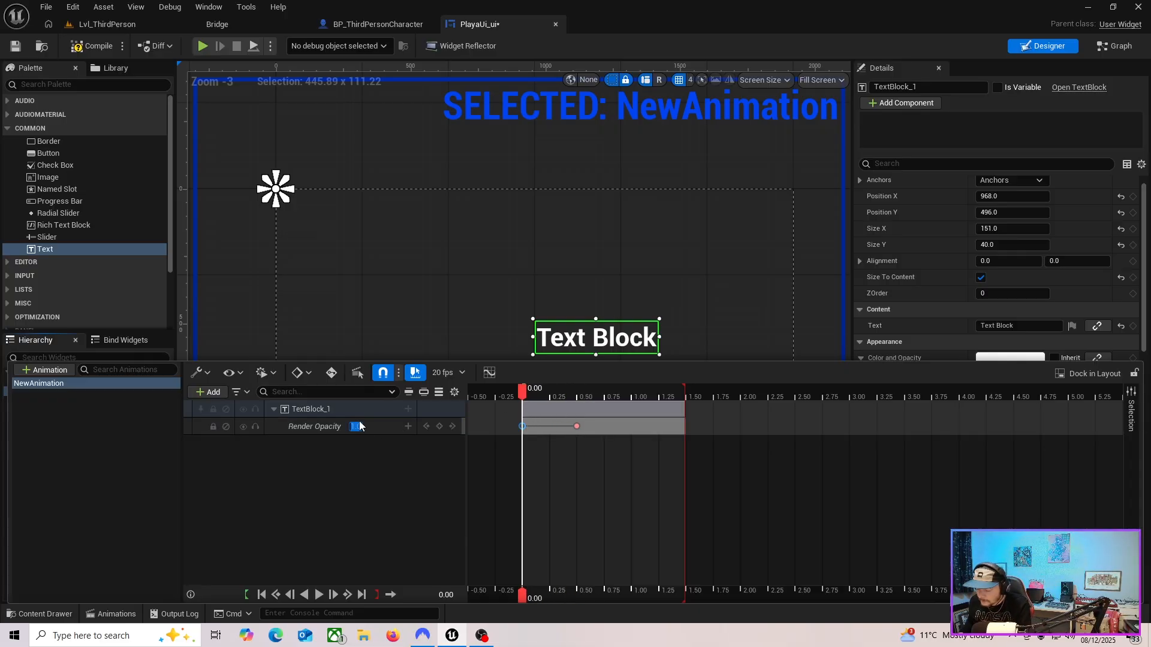
text(0)
key(Return)
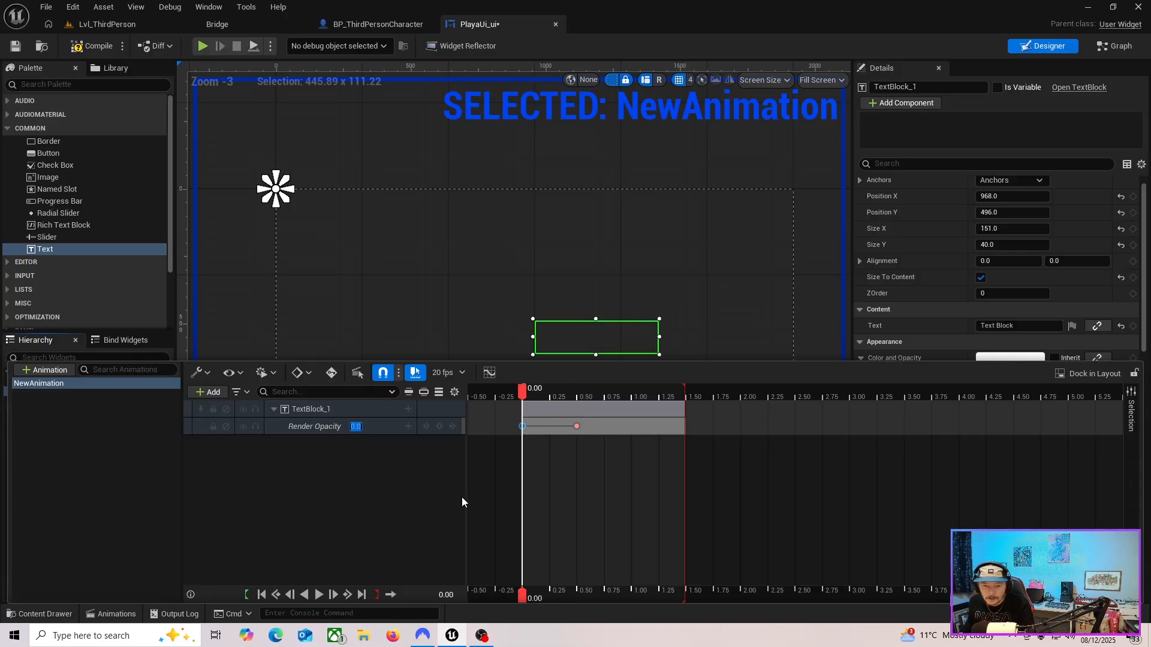
Play back the text block's fade-in and check the opacity keys at 0.00 and 0.50 seconds
click(320, 595)
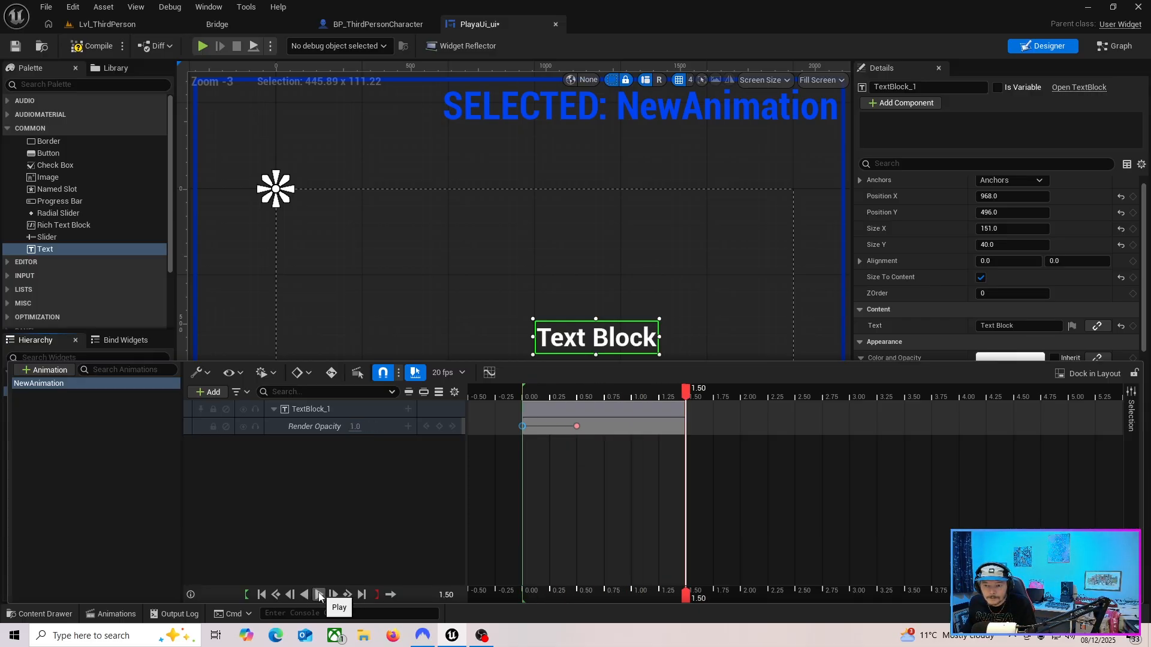
click(319, 595)
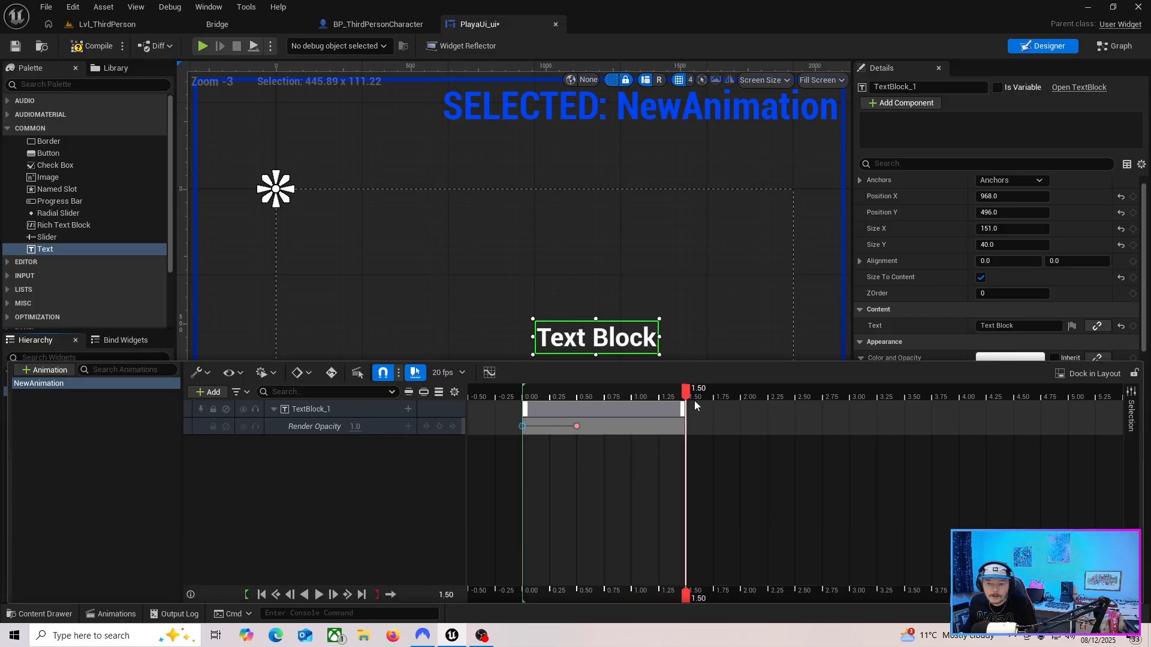
drag(677, 393, 520, 414)
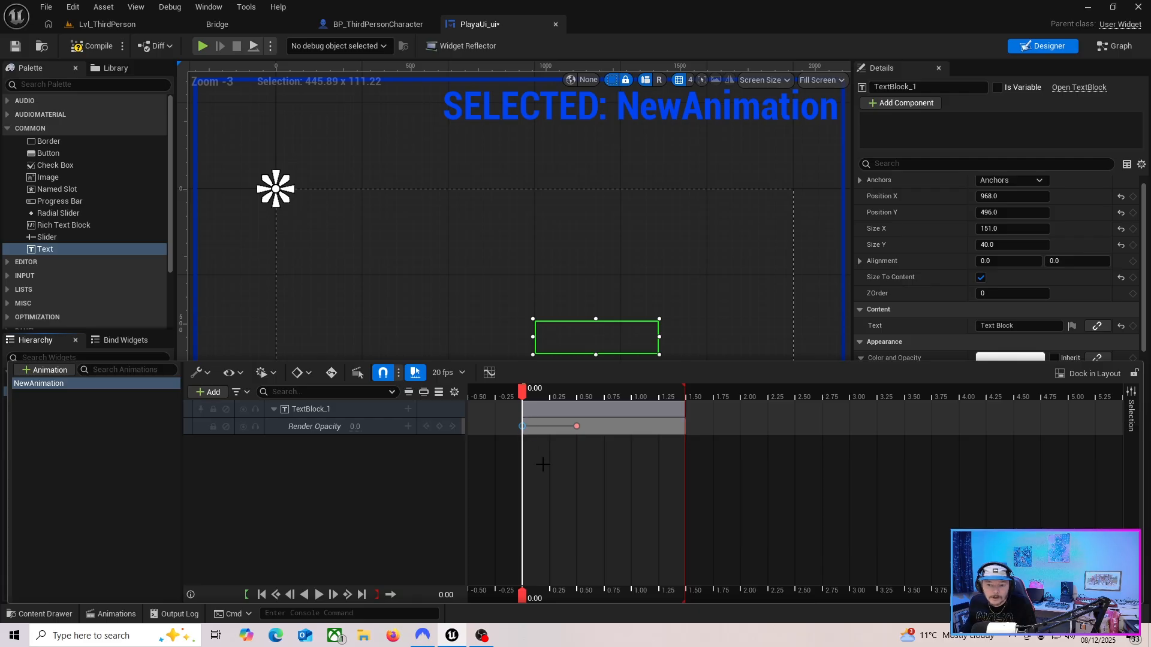
click(577, 426)
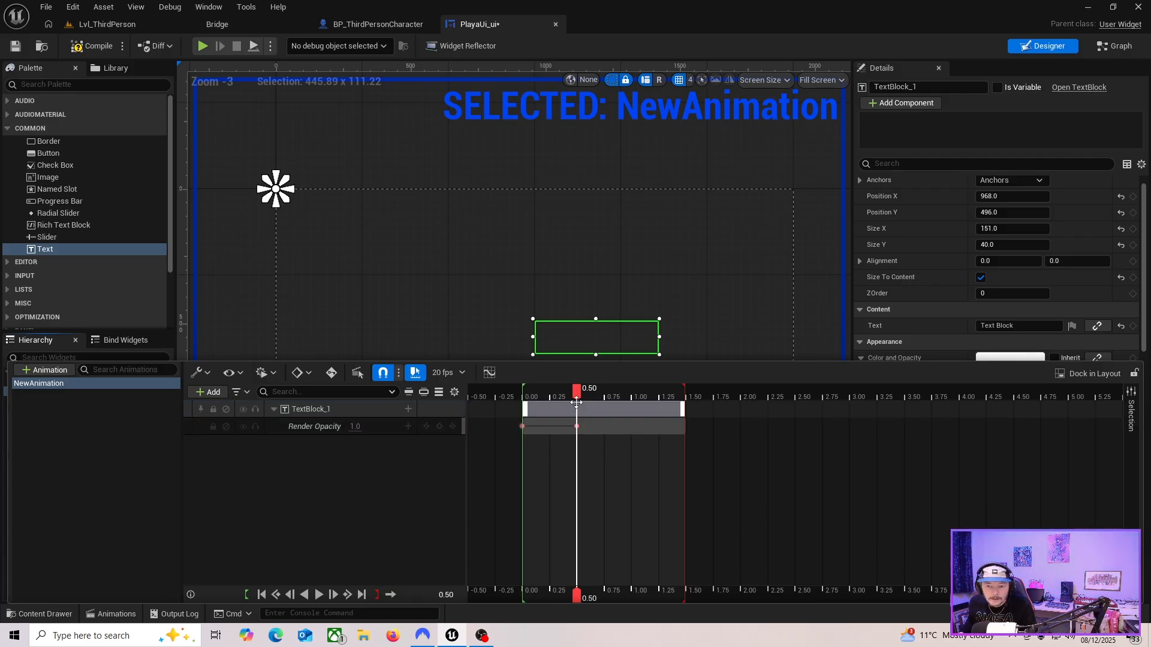
click(522, 425)
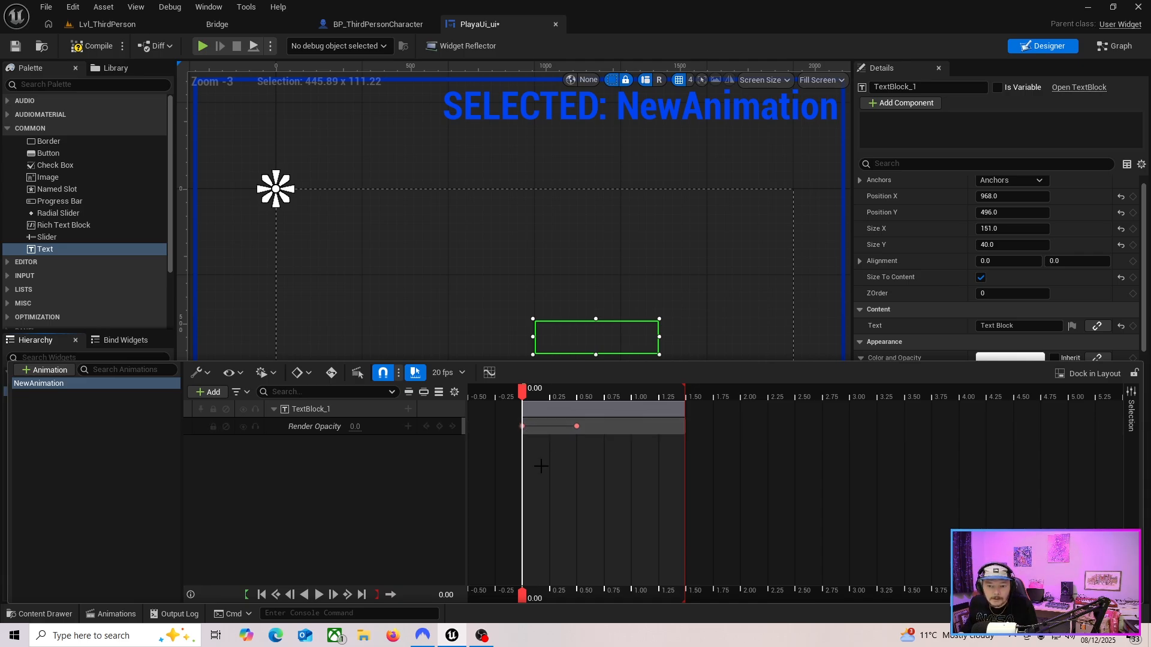
click(521, 426)
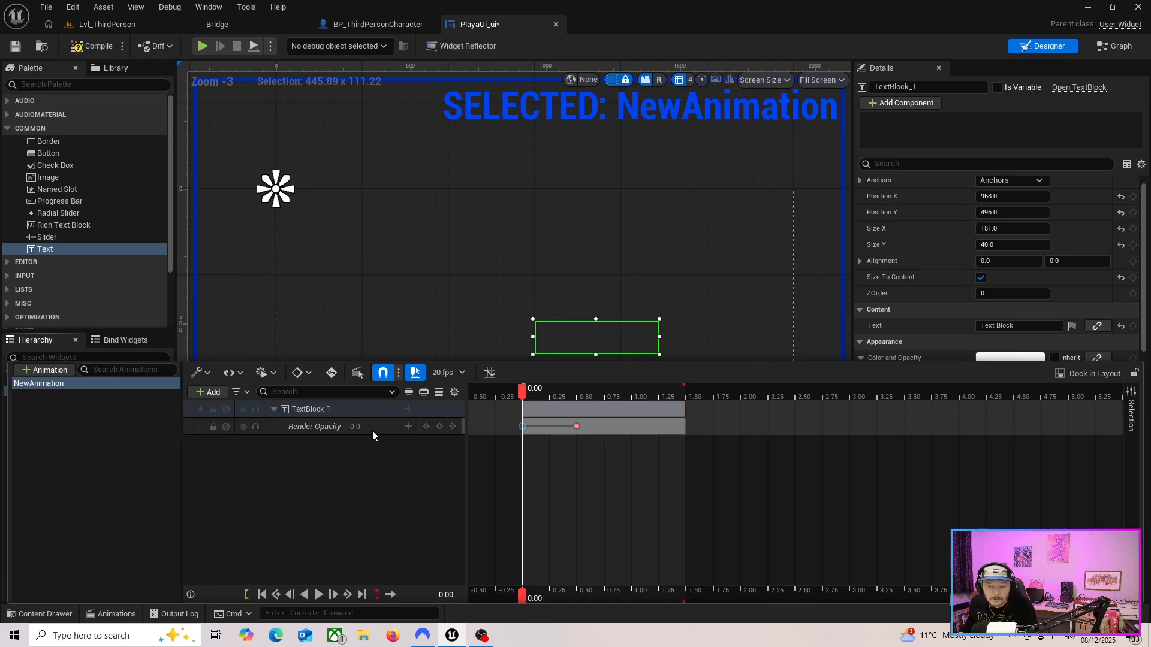
Add a render opacity key at 0.75 seconds with the value 0 so the text fades out
drag(523, 397, 604, 406)
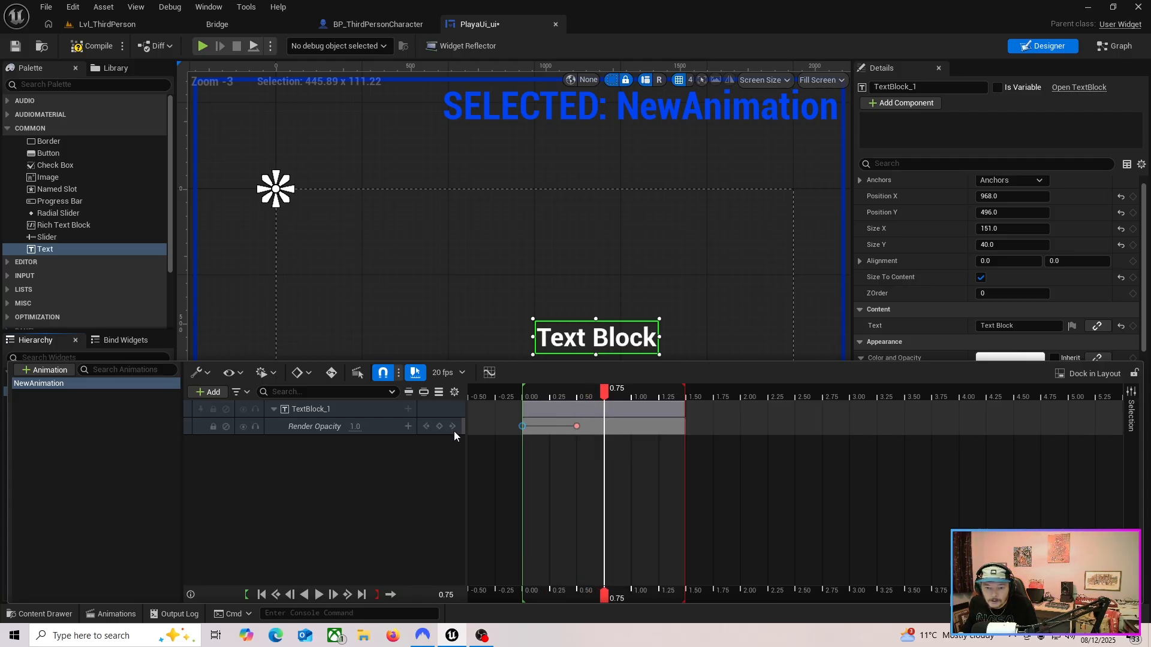
click(440, 426)
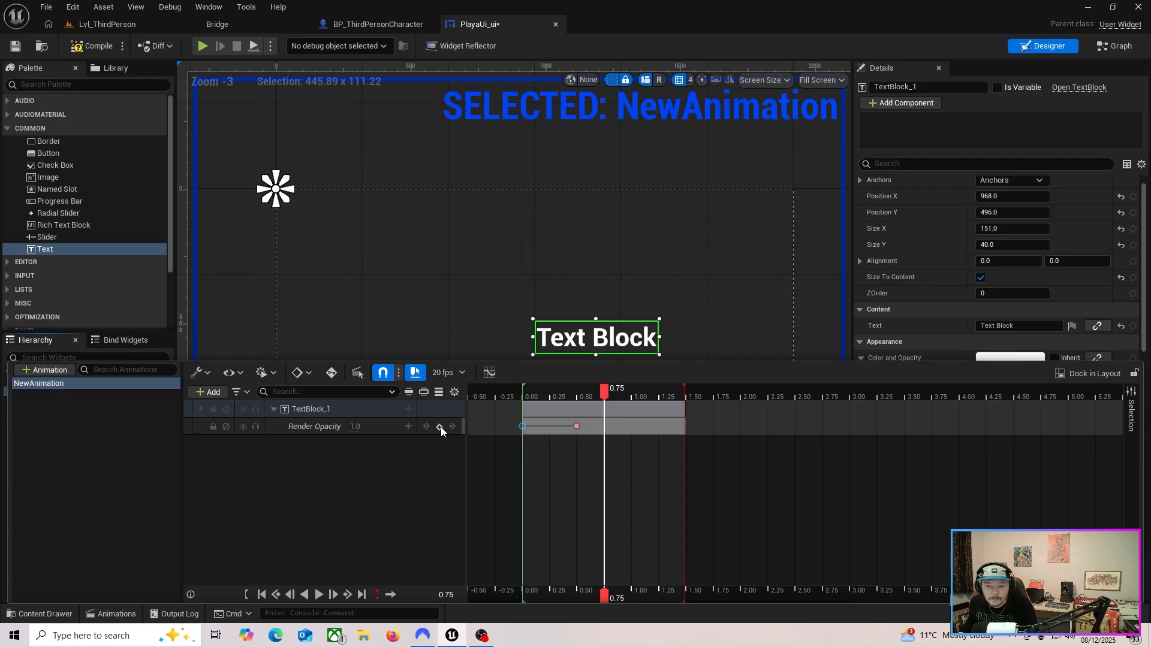
click(356, 426)
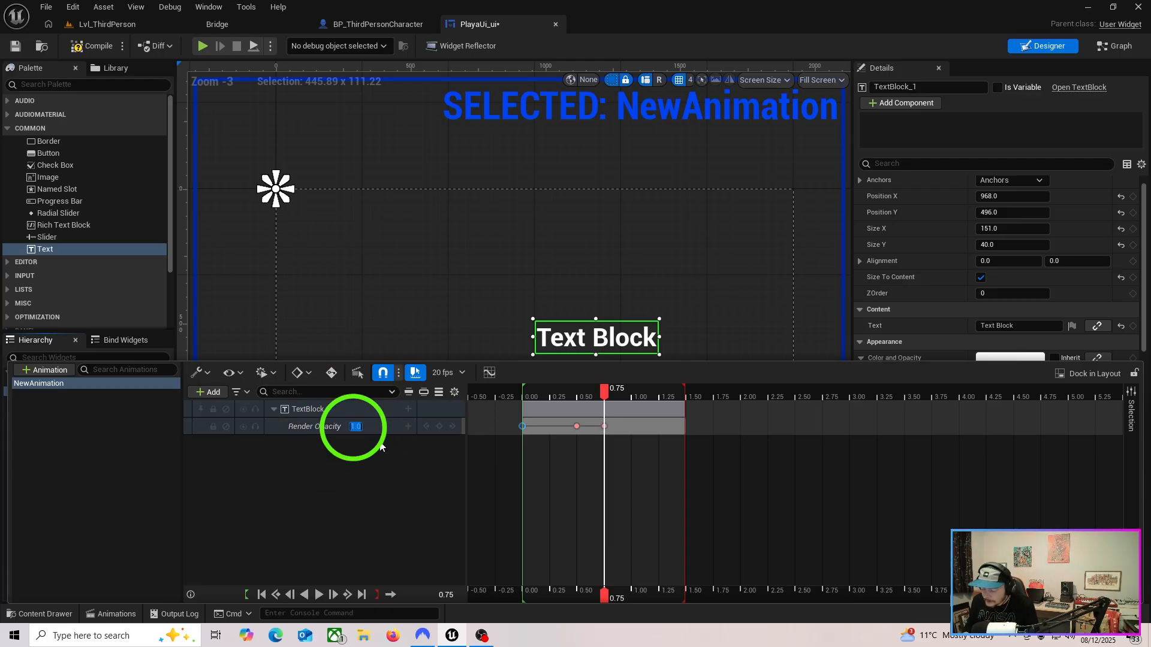
Play back the complete fade-in and fade-out animation of the text block
click(318, 594)
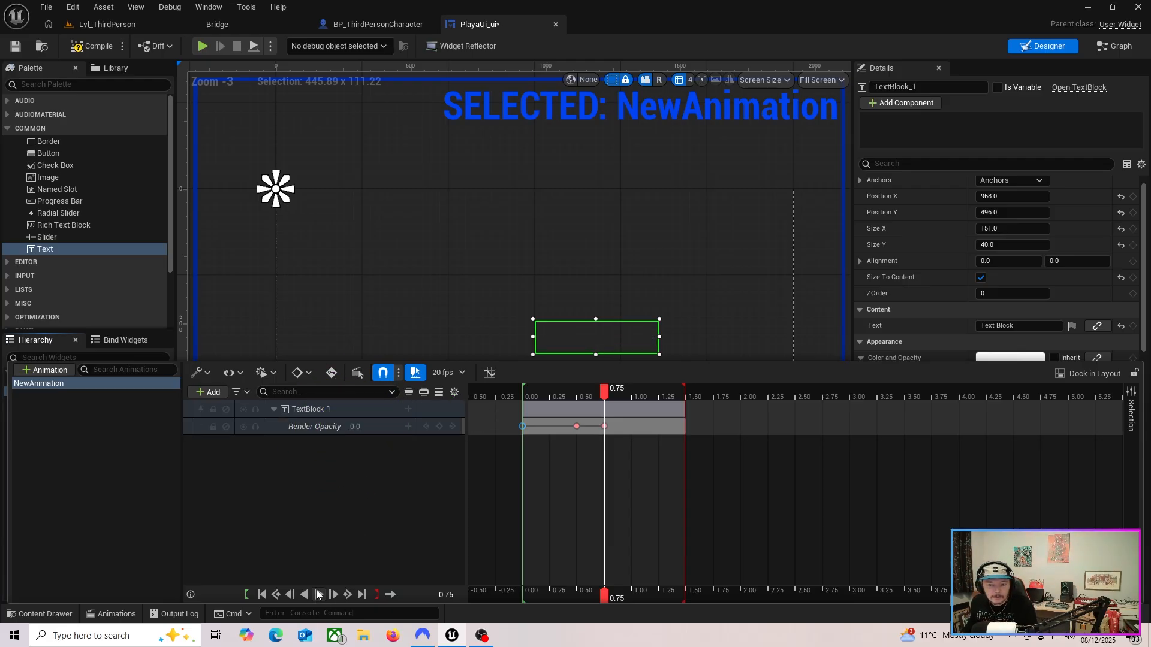
click(319, 594)
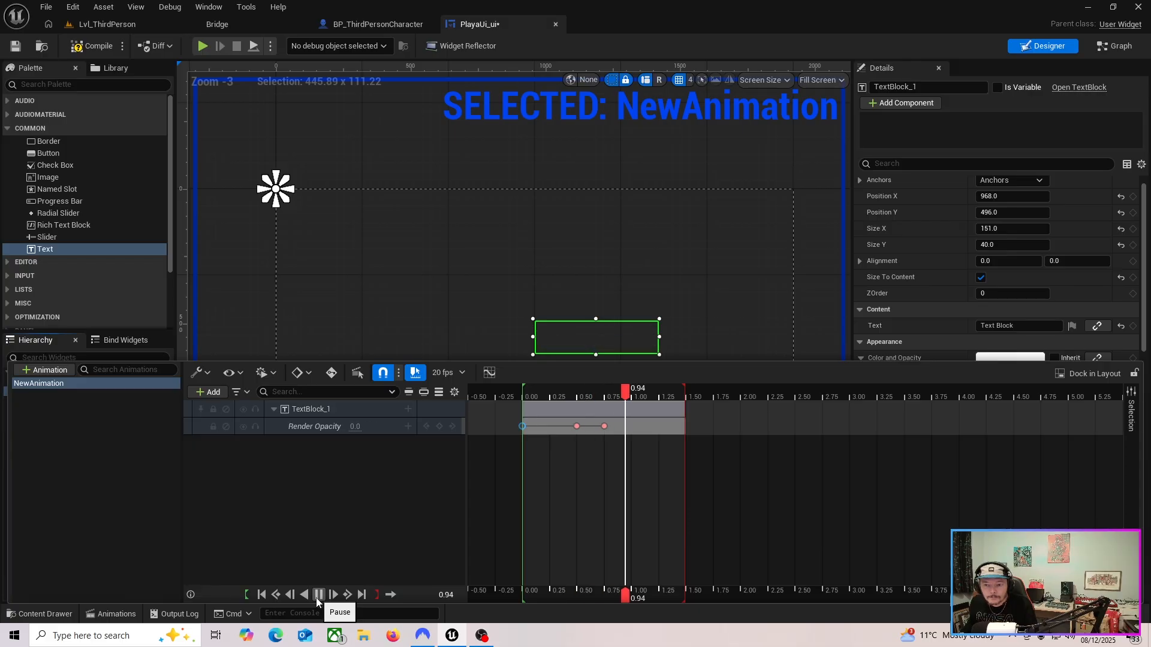
click(319, 595)
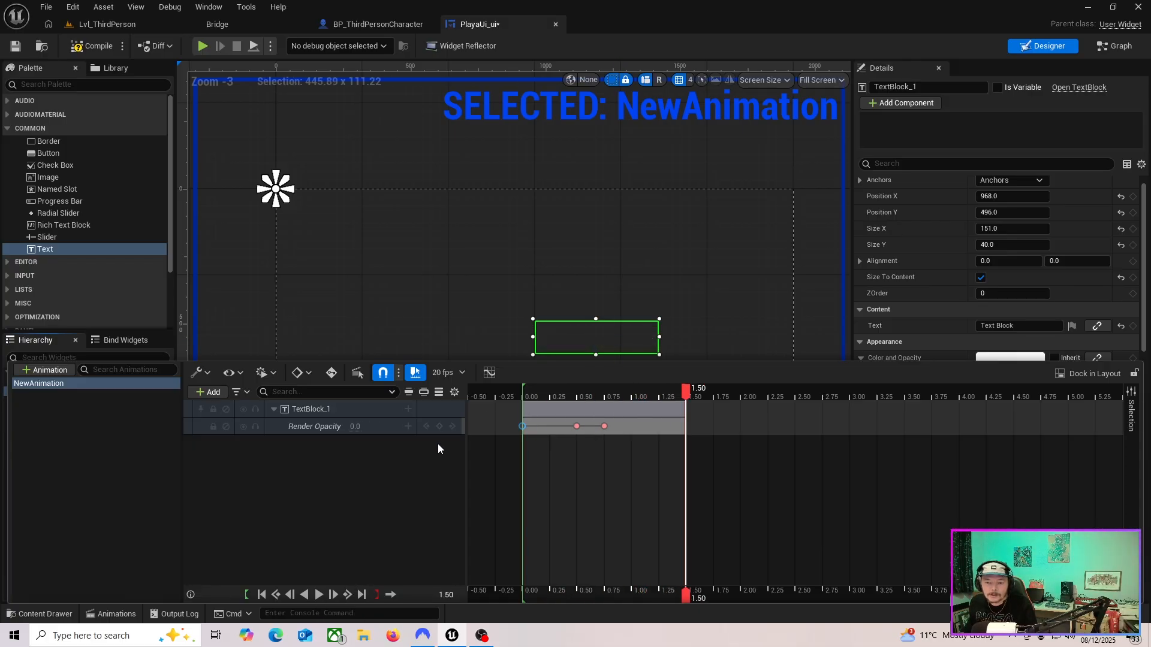
Scrub NewAnimation from 0.00 to 0.45 seconds to preview the text block's fade-in
click(88, 387)
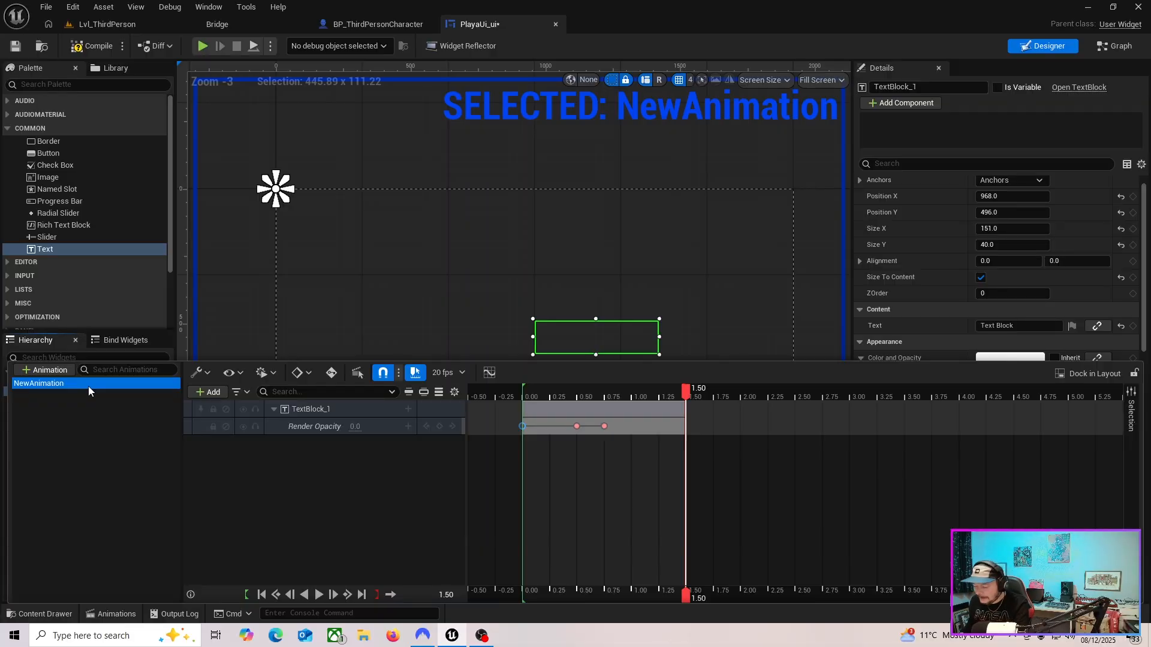
drag(686, 393, 523, 438)
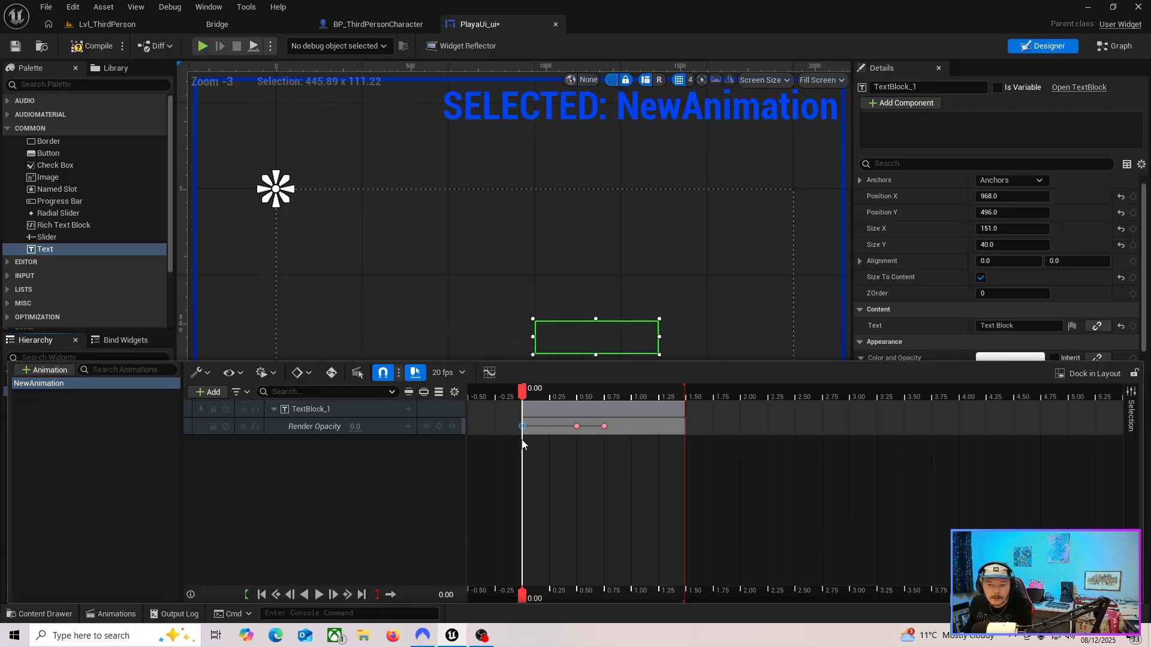
drag(523, 393, 571, 412)
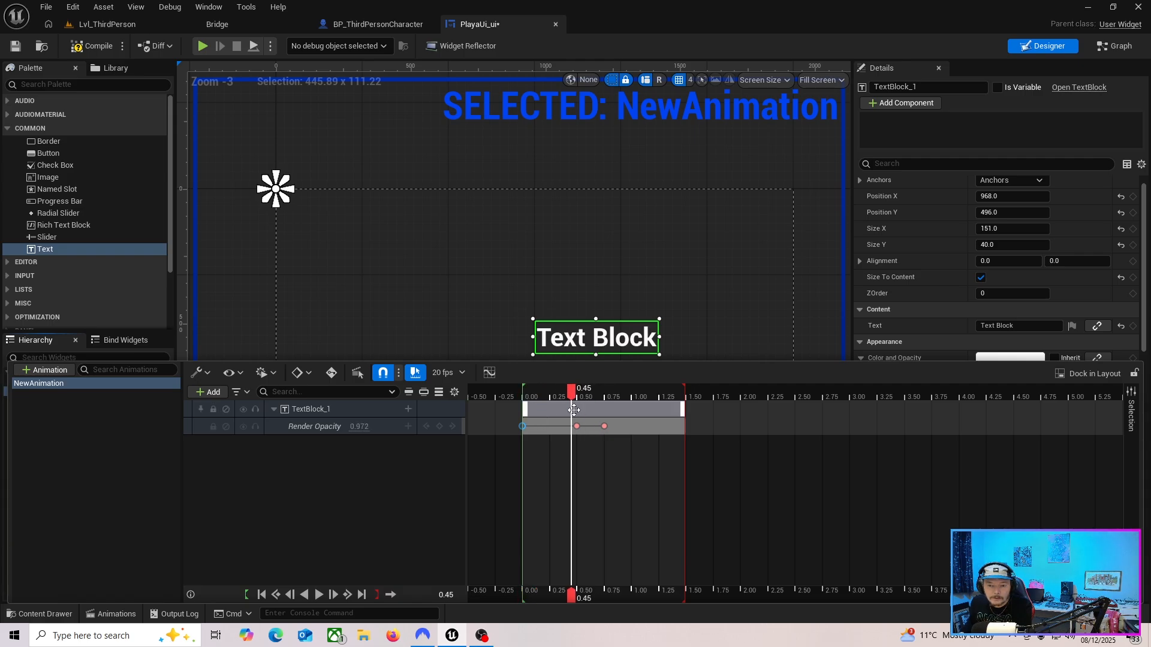
Add further render opacity keys for the text block at 1.00 and 1.25 seconds
drag(571, 392, 659, 400)
click(440, 426)
click(439, 426)
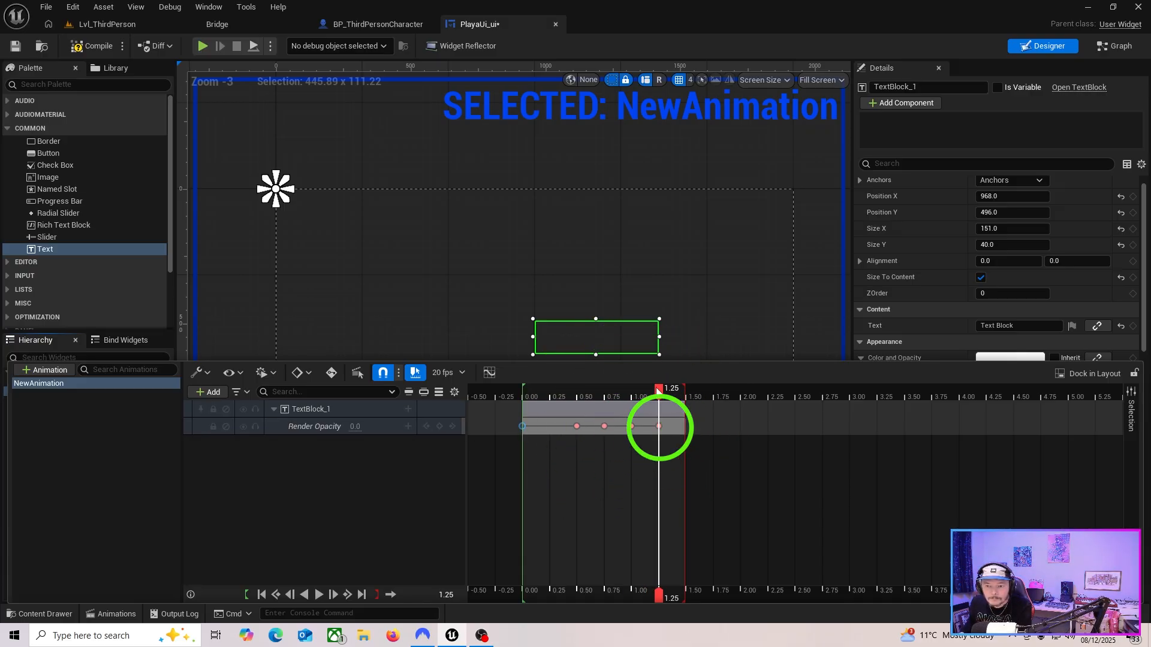
click(539, 396)
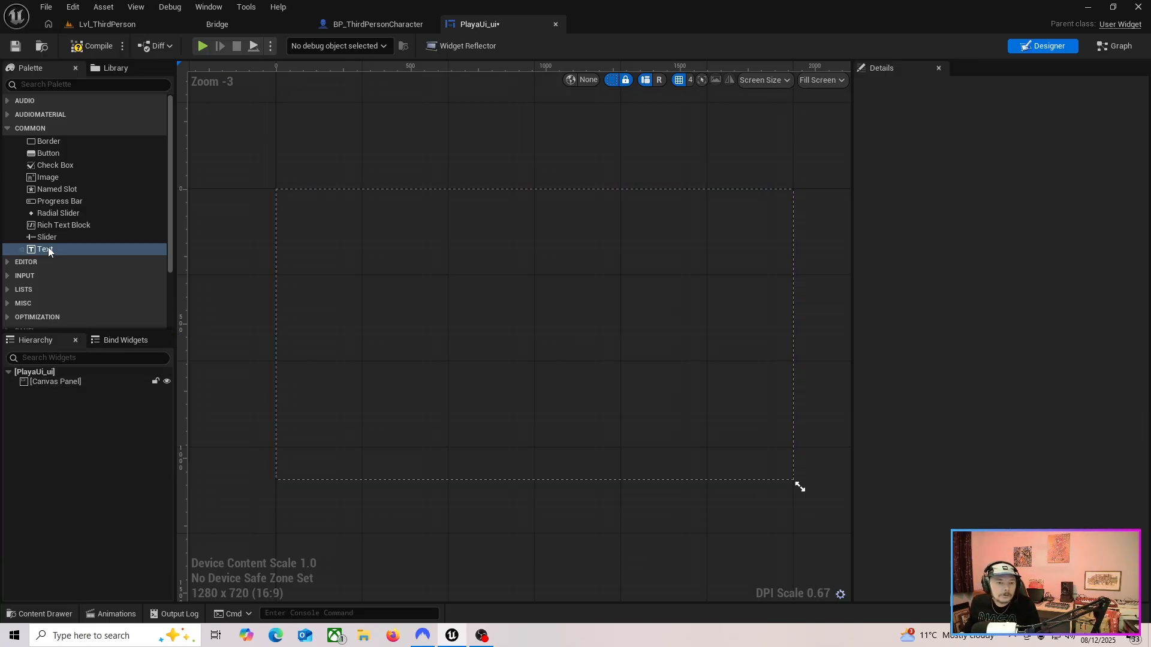
Add a size 72 text block reading SCORE at about (1344, 252) and a progress bar about 496 × 40 at about (164, 836) on the canvas
click(79, 251)
drag(79, 251, 659, 265)
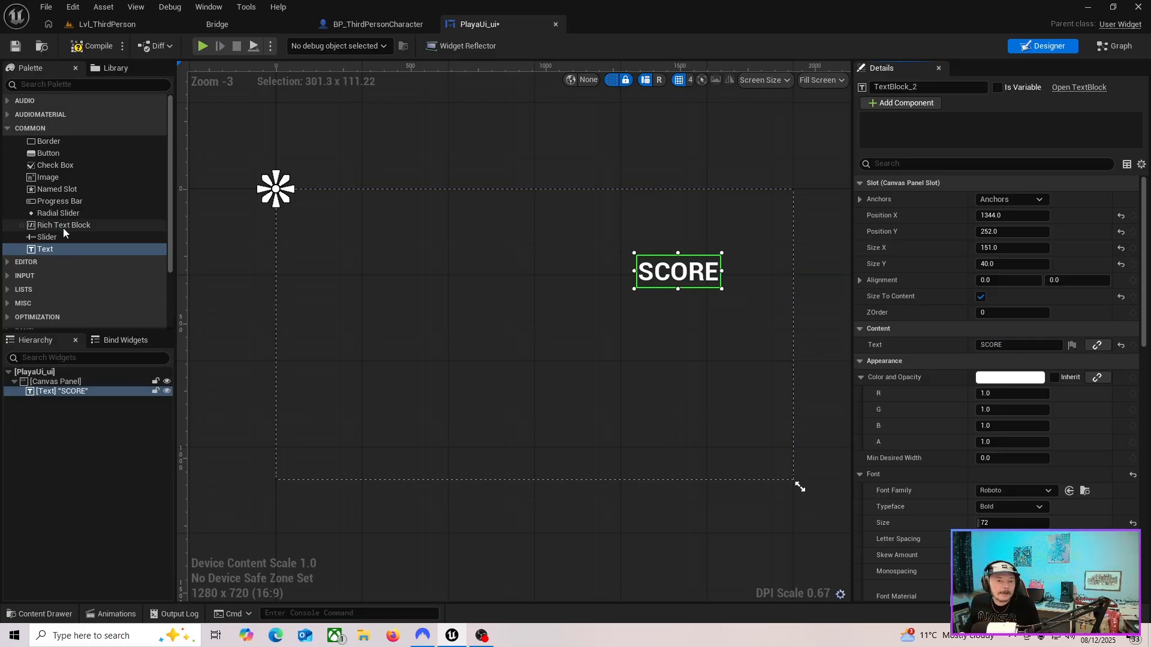
drag(60, 201, 438, 426)
drag(471, 469, 467, 468)
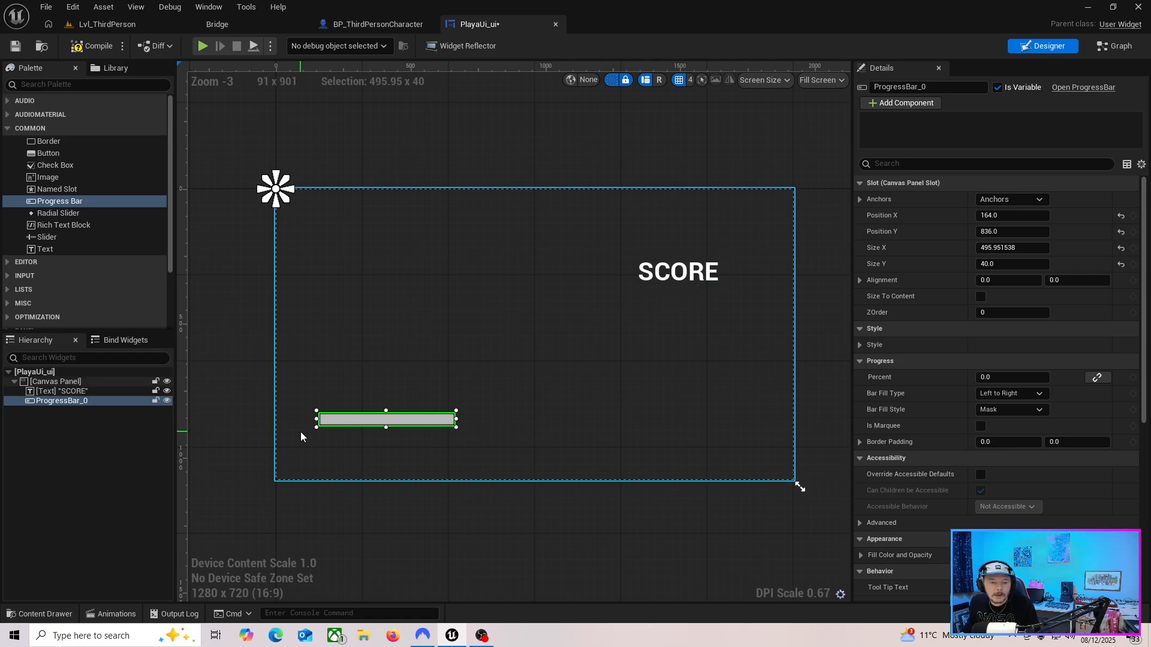
Select the SCORE text in the widget hierarchy and create a new animation named scoreAni
click(70, 391)
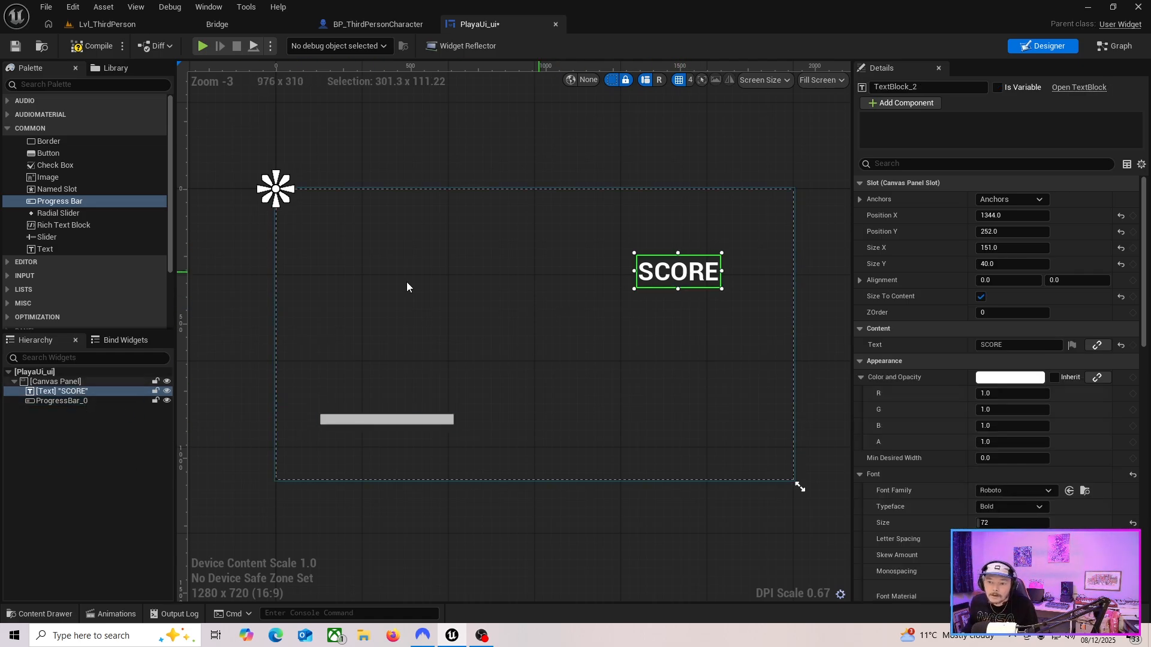
click(53, 390)
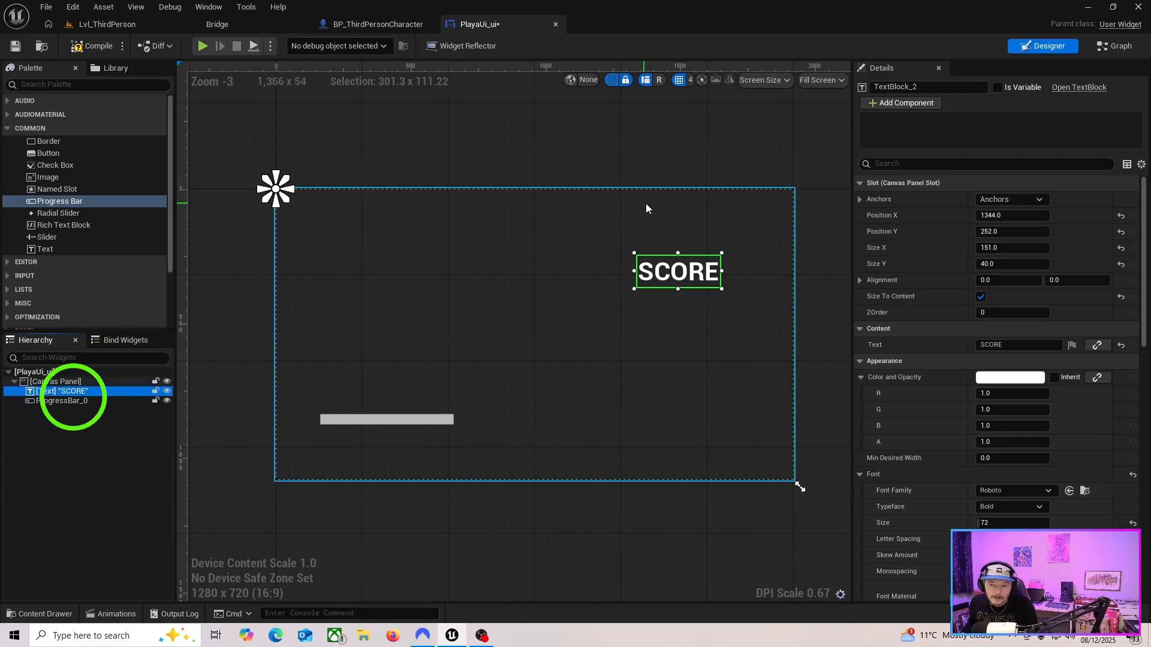
click(60, 401)
click(60, 391)
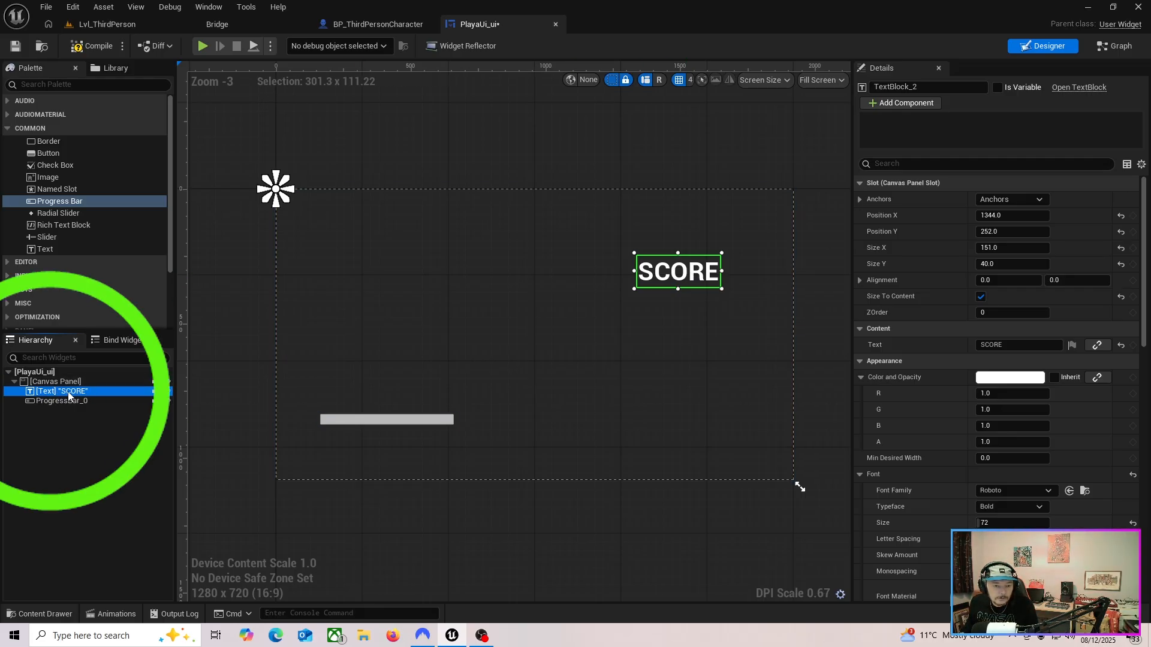
click(114, 613)
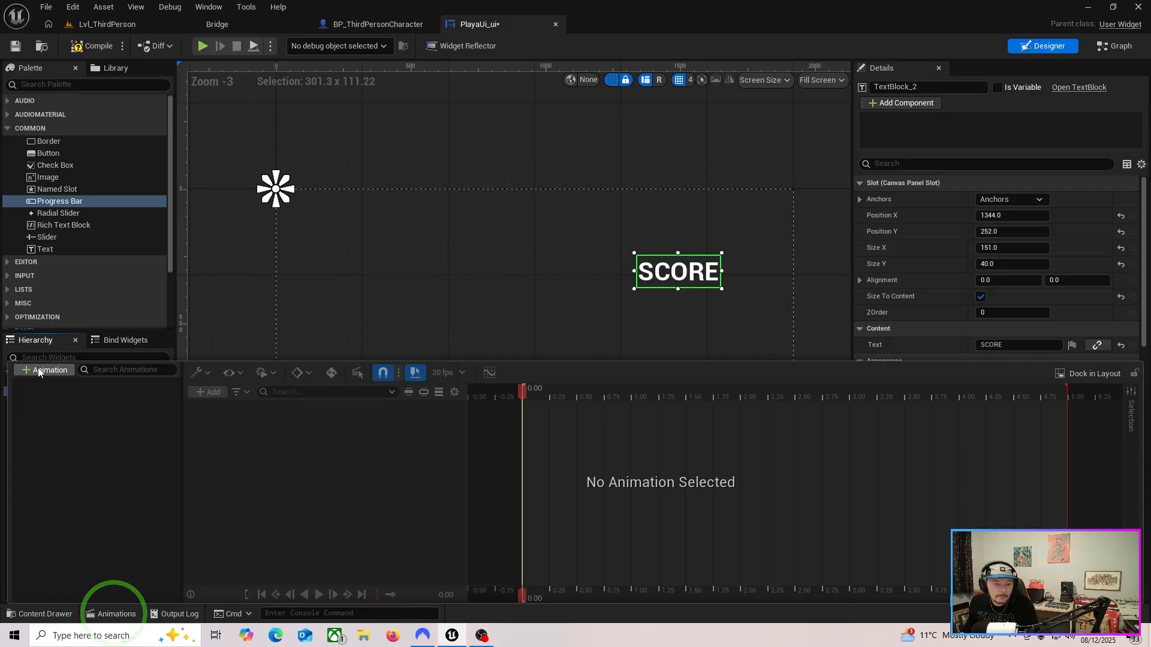
click(38, 370)
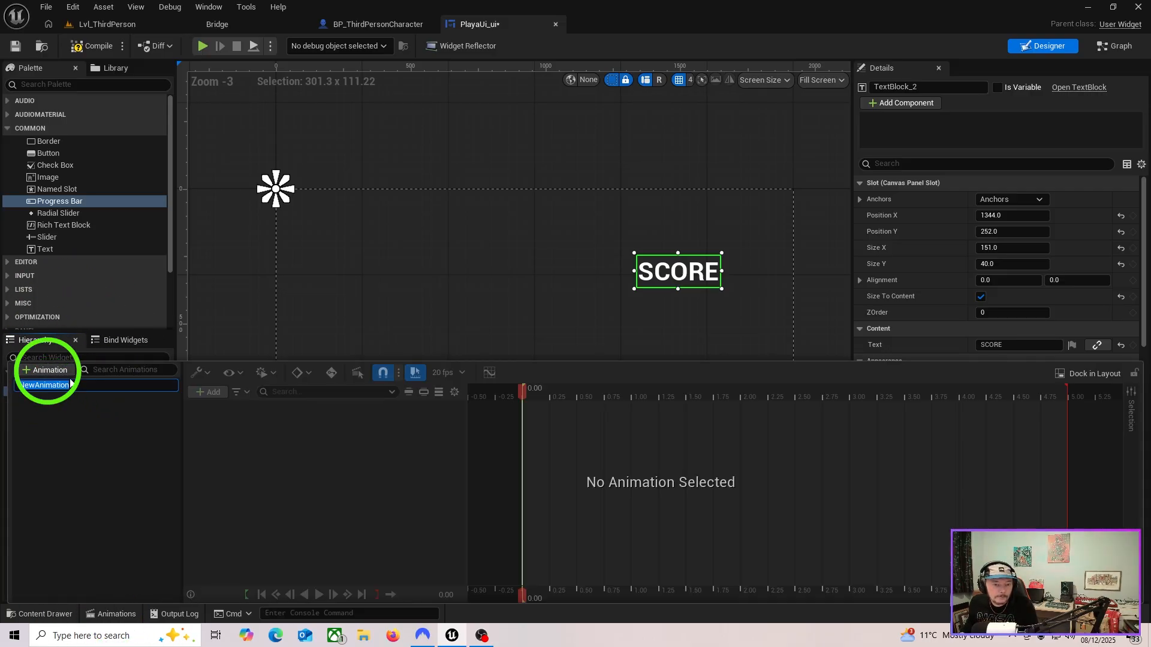
text(sco)
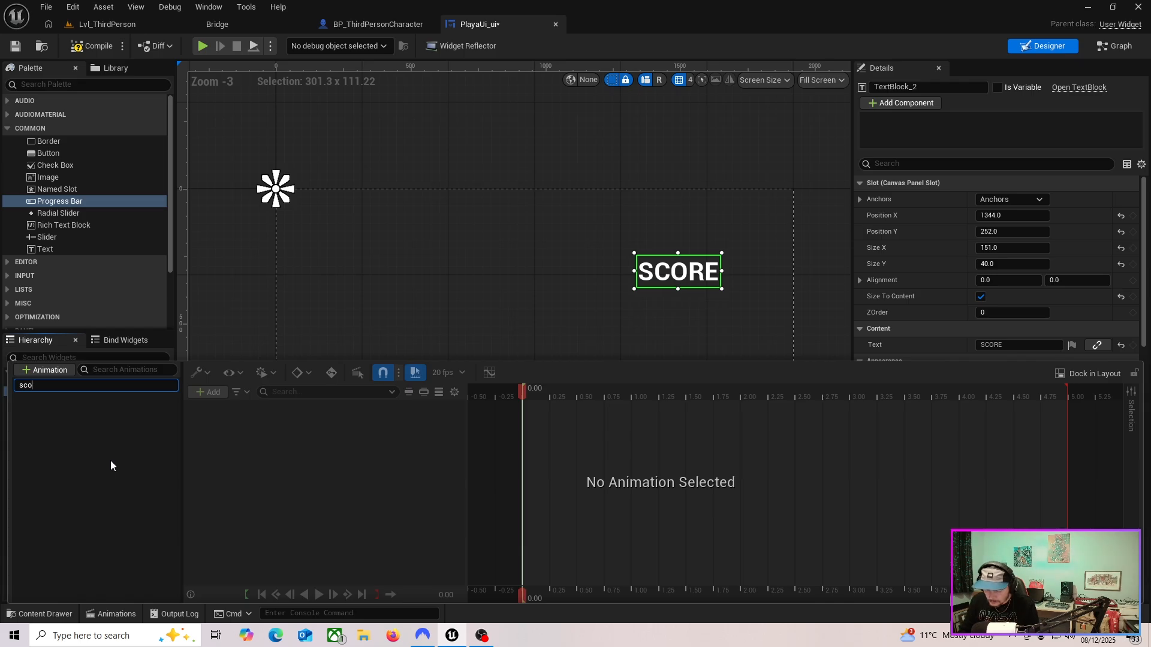
text(reAni)
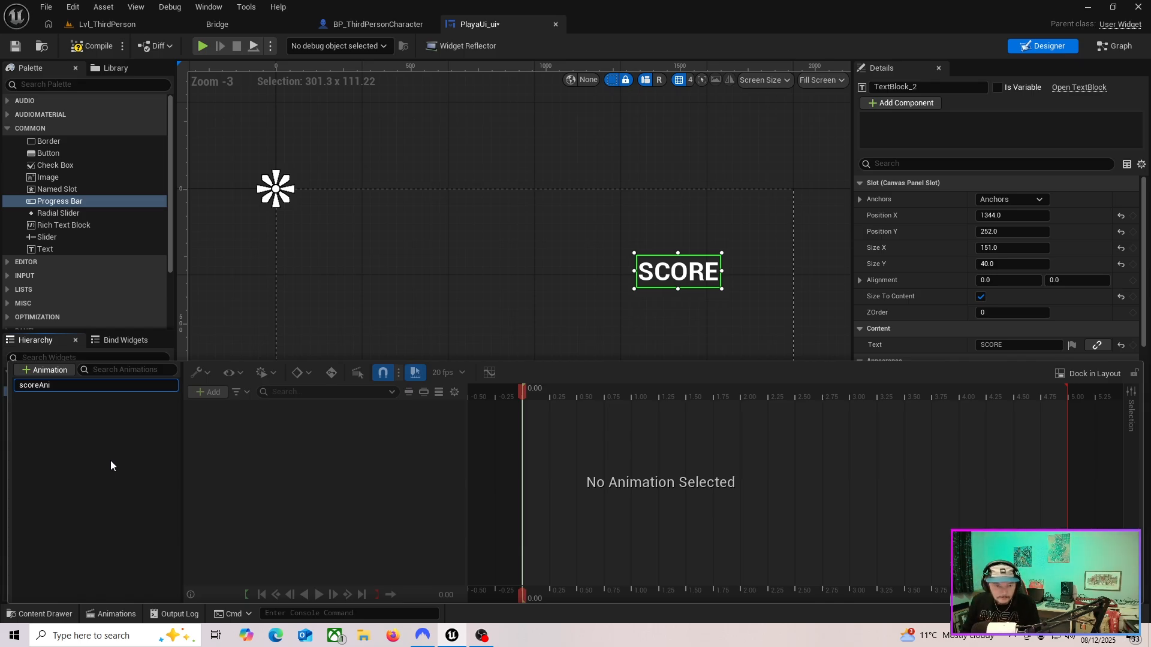
key(Return)
click(36, 388)
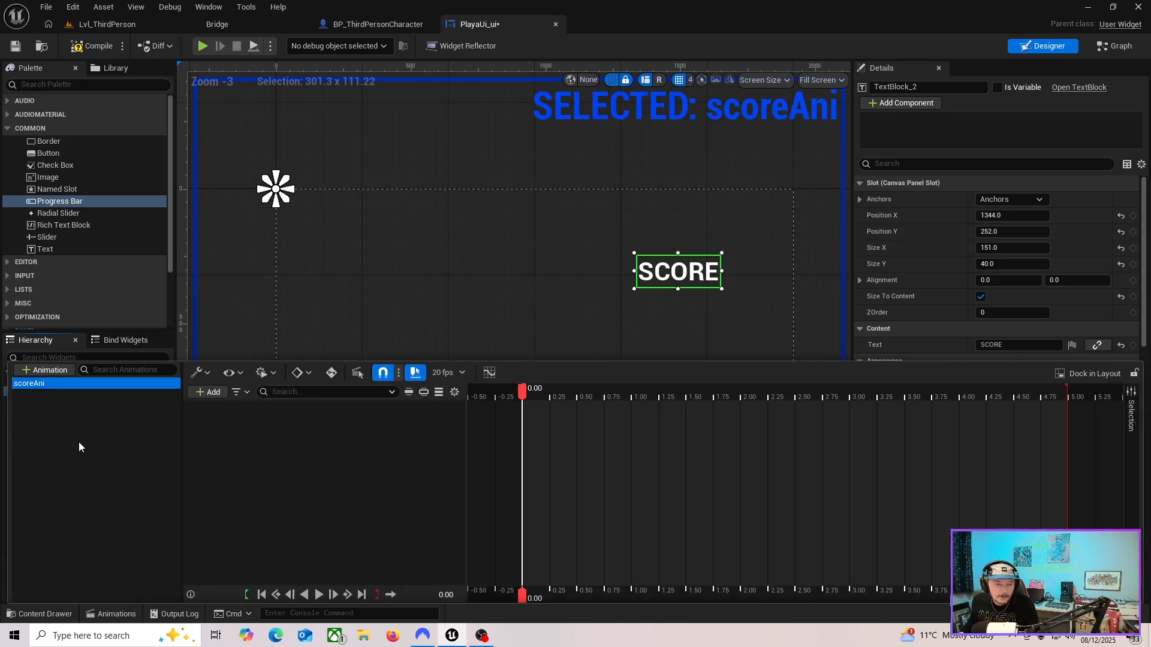
Add the SCORE text block to scoreAni and give it a Render Opacity track
click(210, 392)
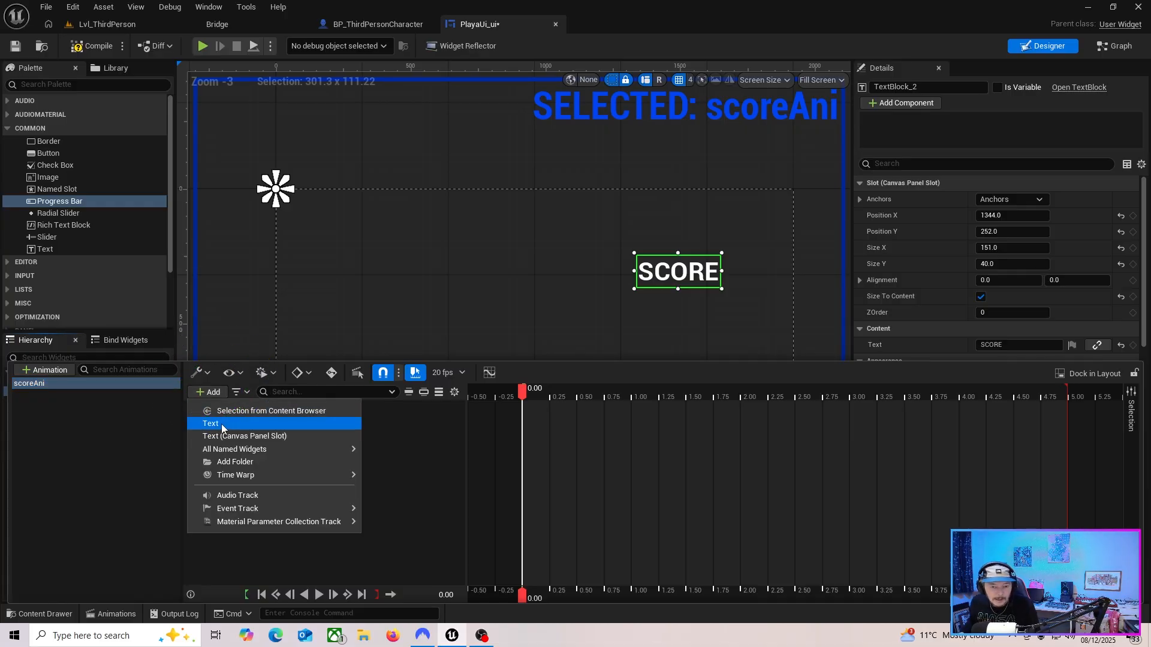
click(221, 423)
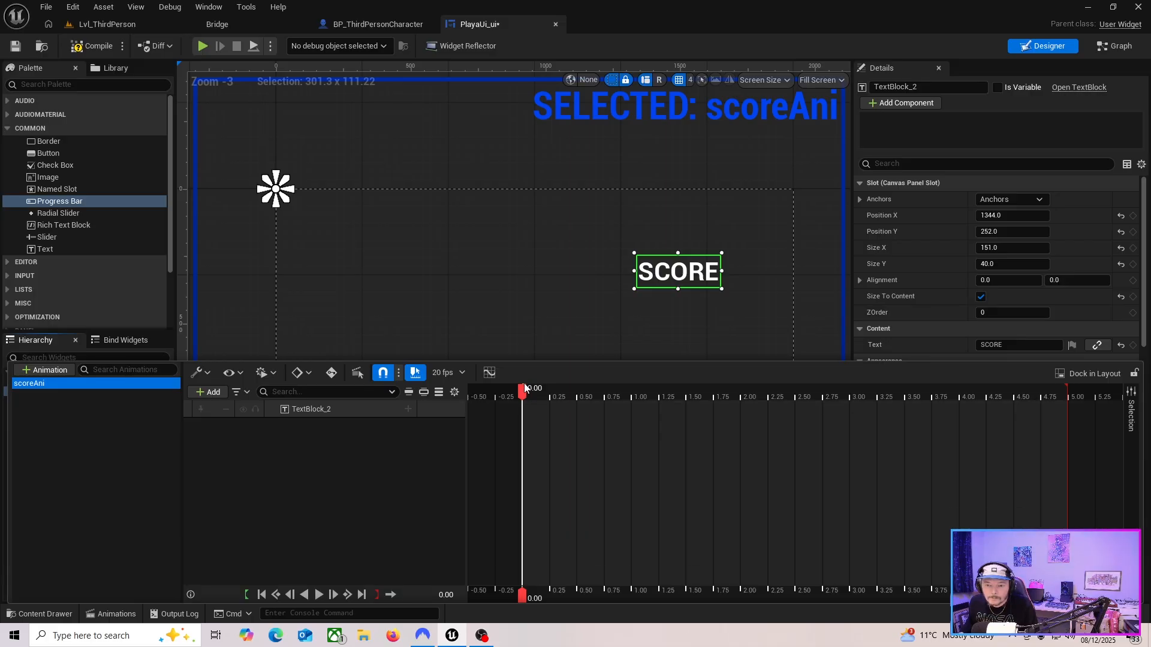
mouse_move(522, 393)
mouse_down()
mouse_move(566, 391)
mouse_move(521, 404)
mouse_up()
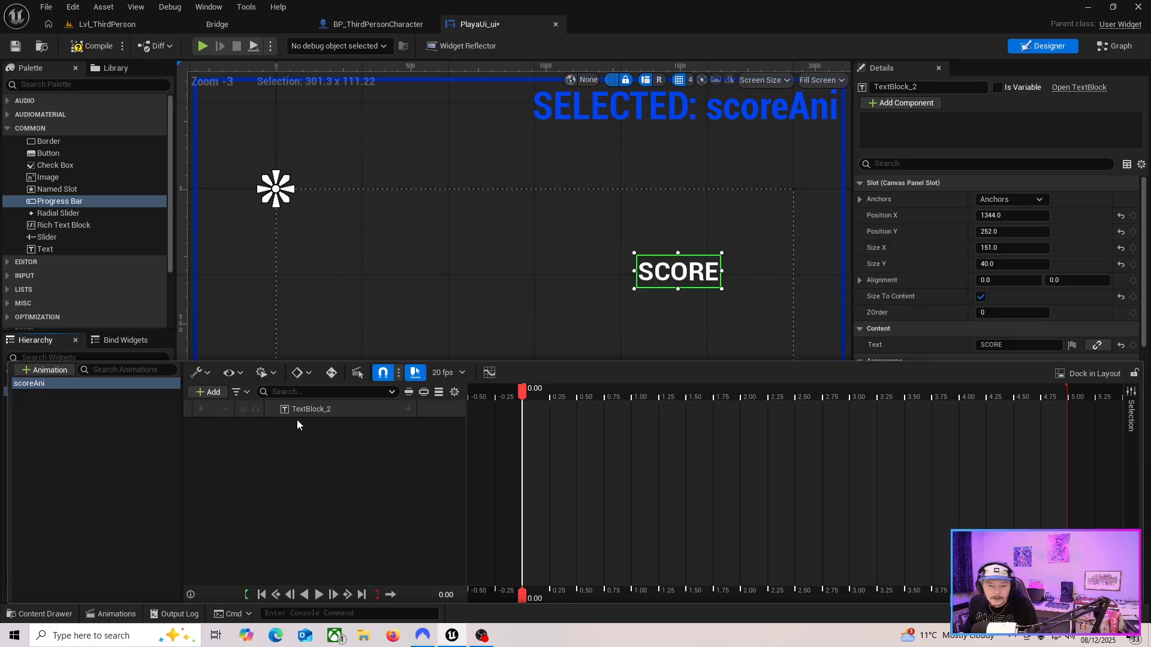
click(310, 408)
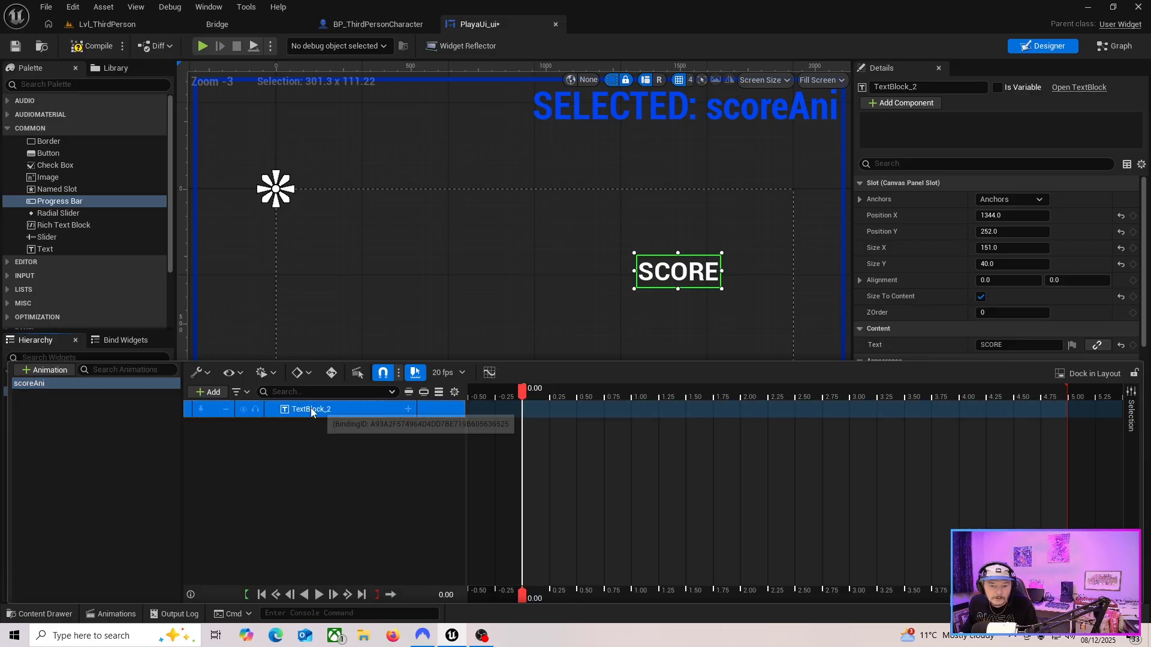
click(408, 409)
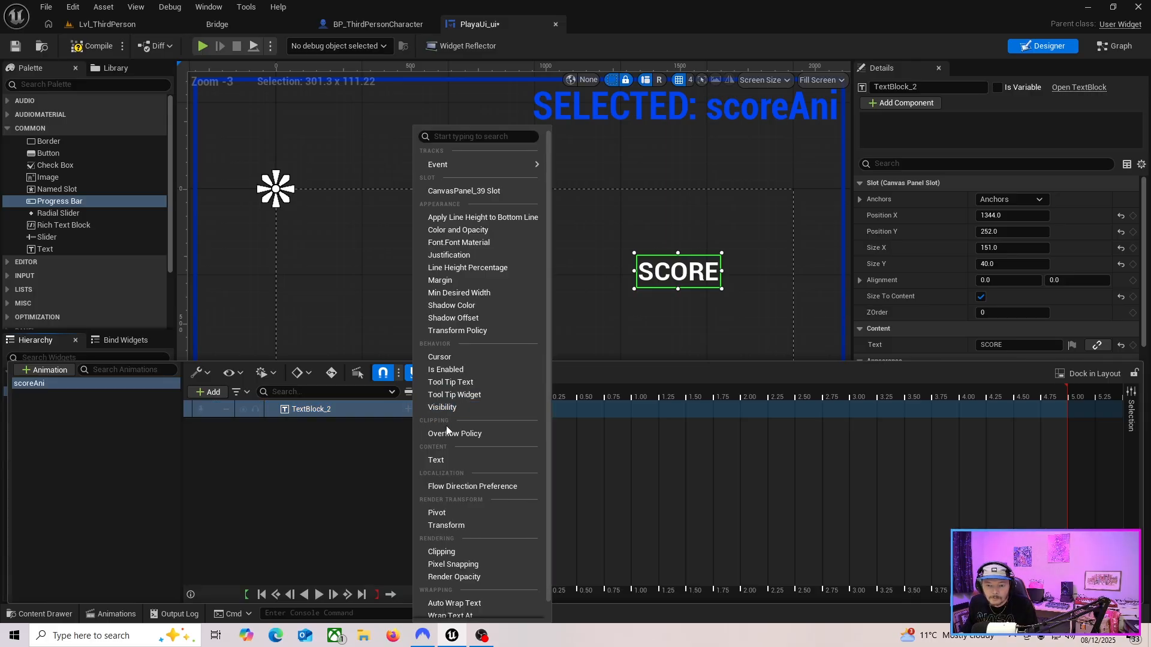
click(476, 577)
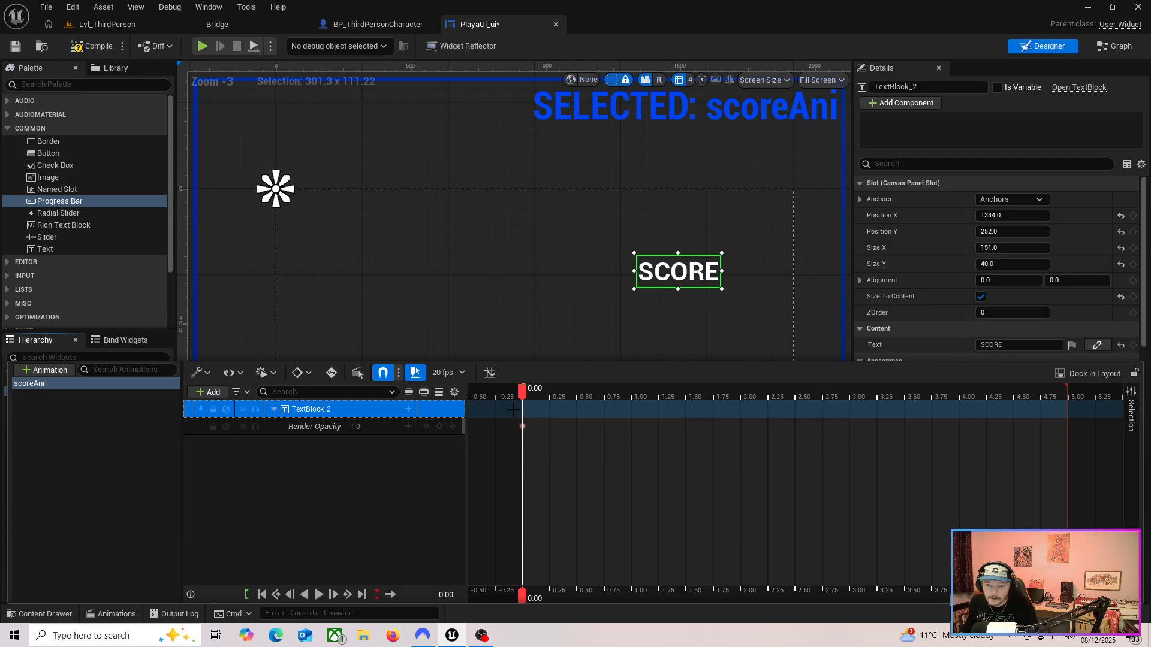
Shorten scoreAni so its playback range ends at 1.50 seconds and return the playhead to 0.00
click(287, 428)
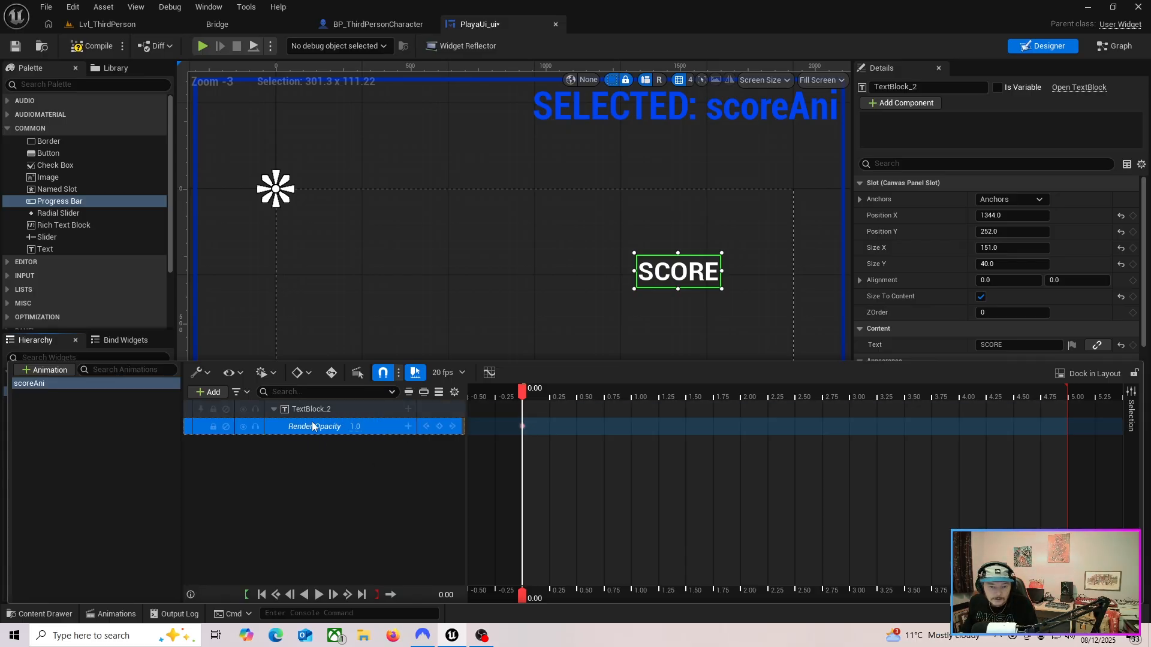
click(311, 409)
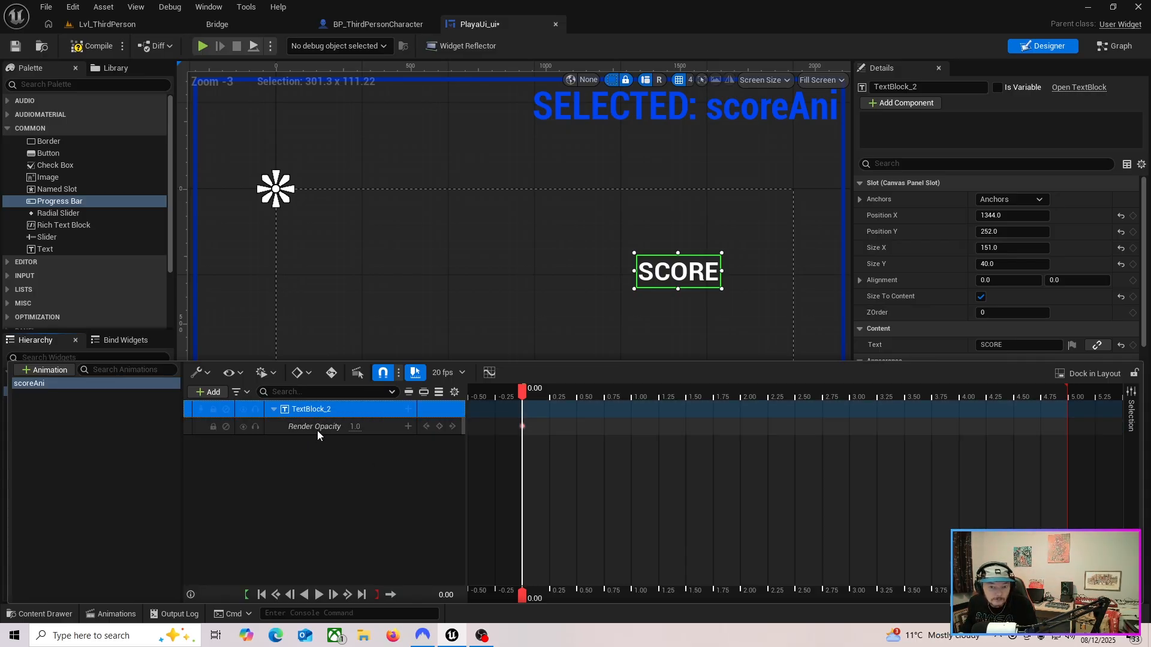
click(319, 430)
drag(522, 426, 686, 435)
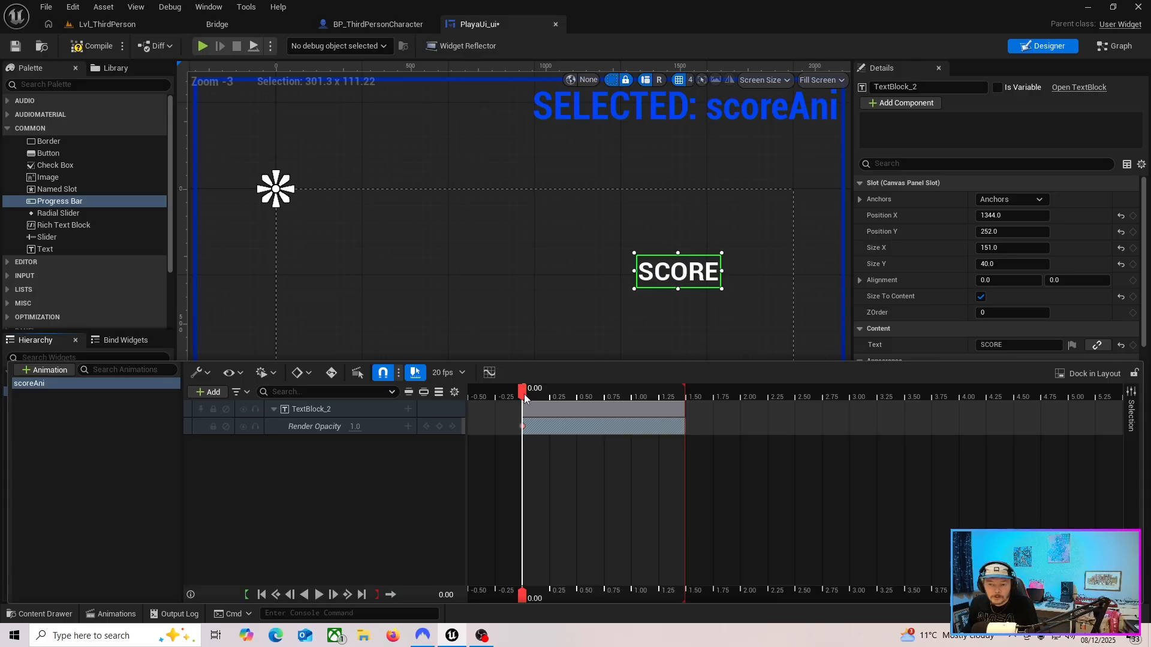
mouse_move(523, 394)
mouse_down()
mouse_move(548, 397)
mouse_move(523, 402)
mouse_up()
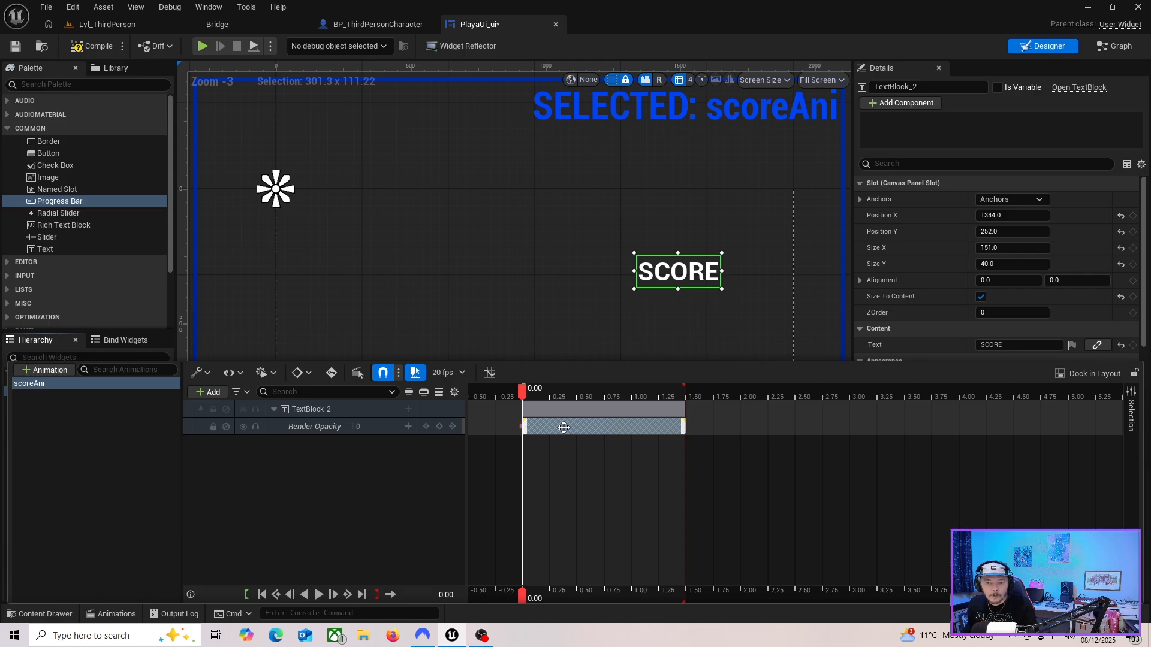
Add render opacity keys for the SCORE text at 0.25, 1.25 and 1.50 seconds
click(544, 396)
drag(546, 403, 551, 405)
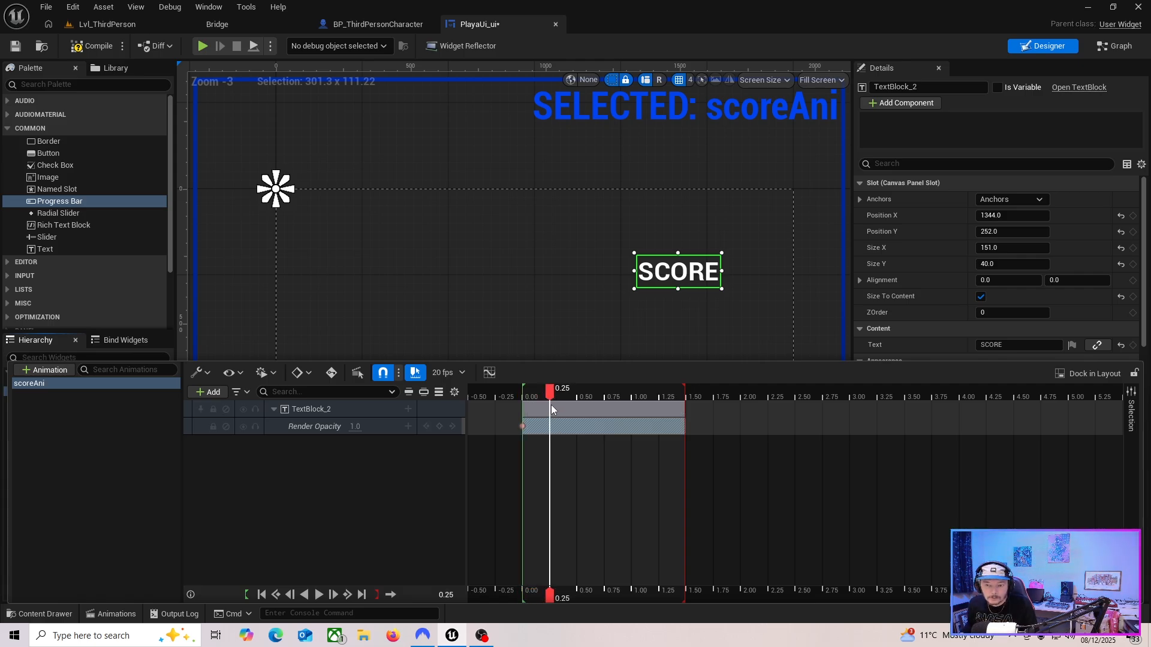
click(439, 426)
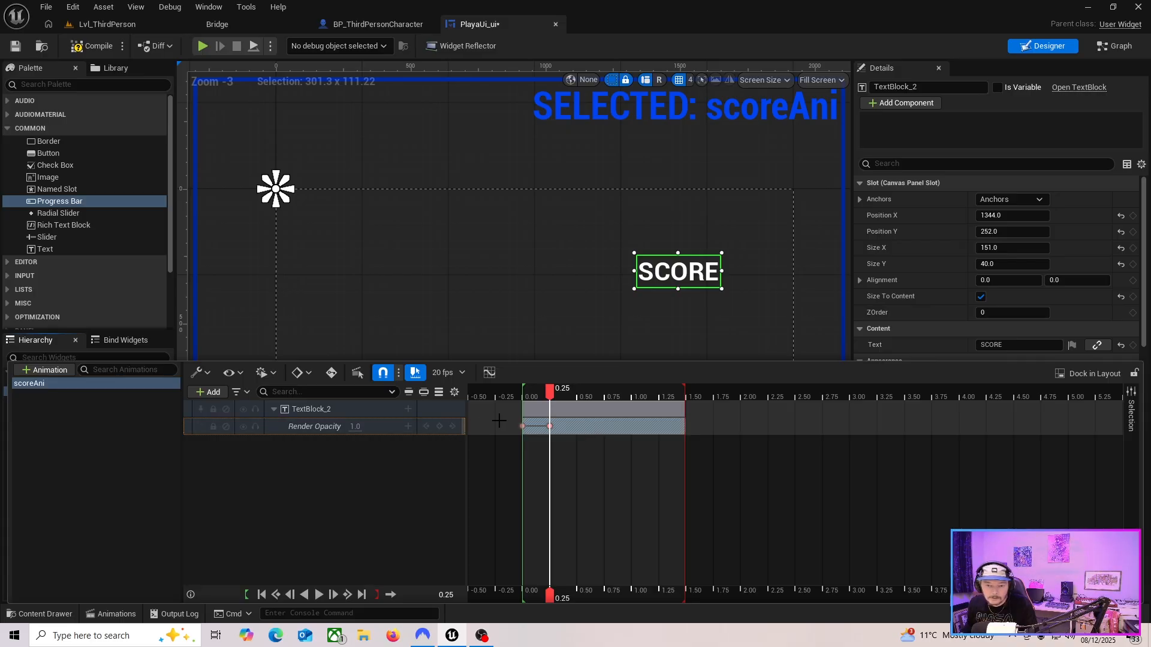
drag(549, 390, 658, 408)
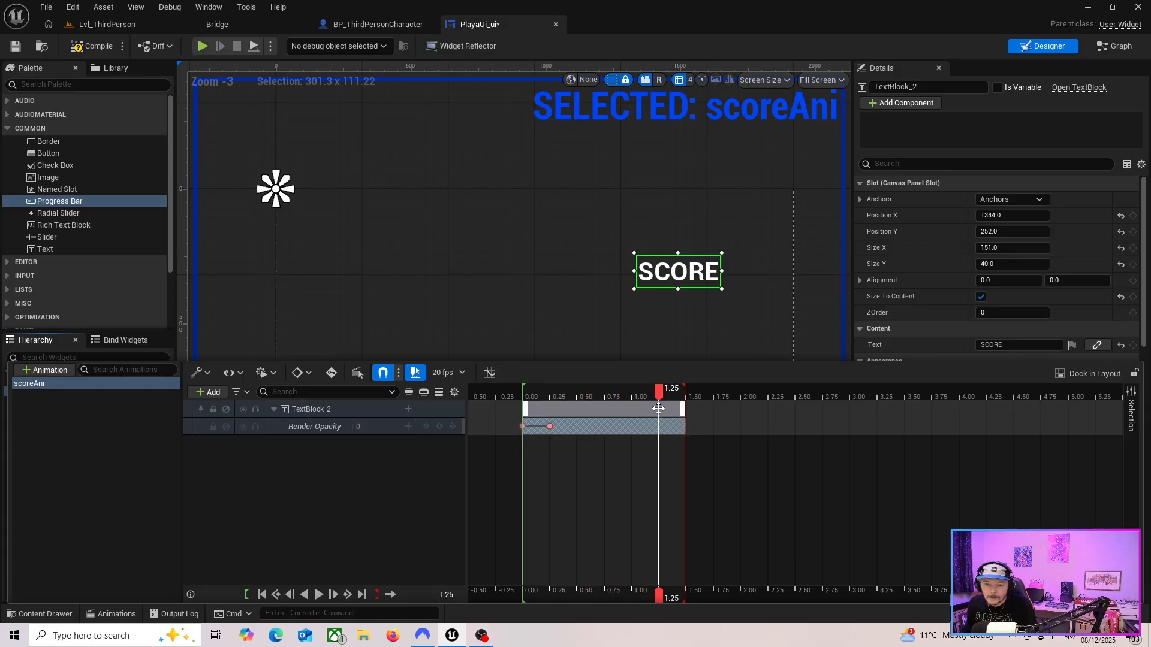
click(440, 426)
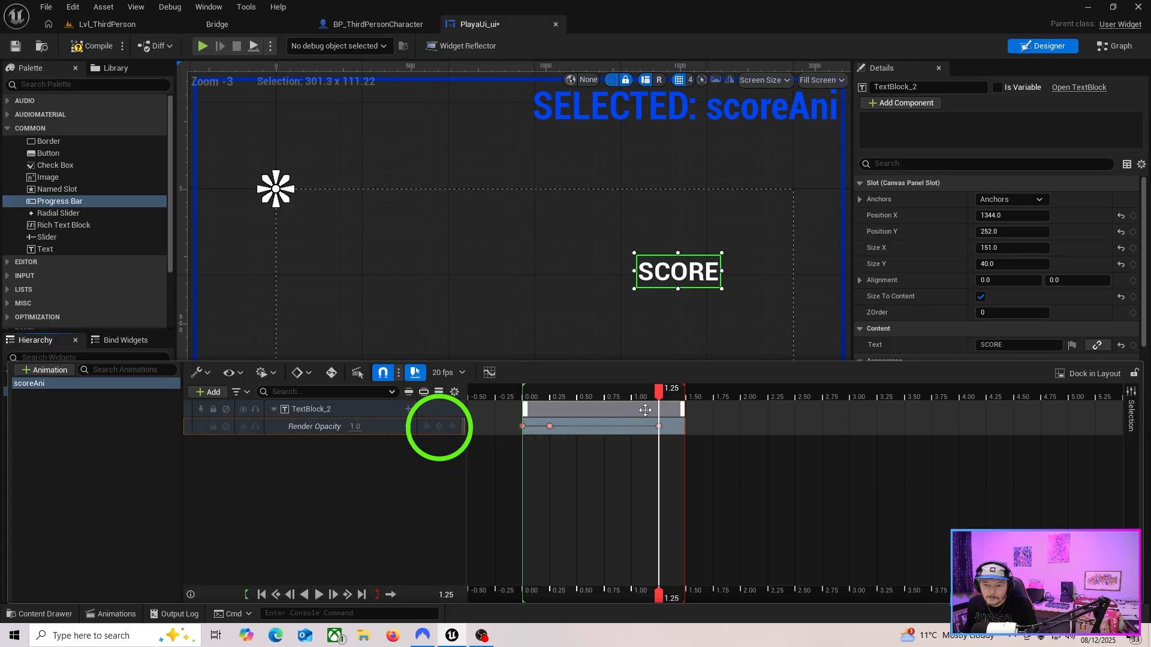
drag(659, 393, 684, 389)
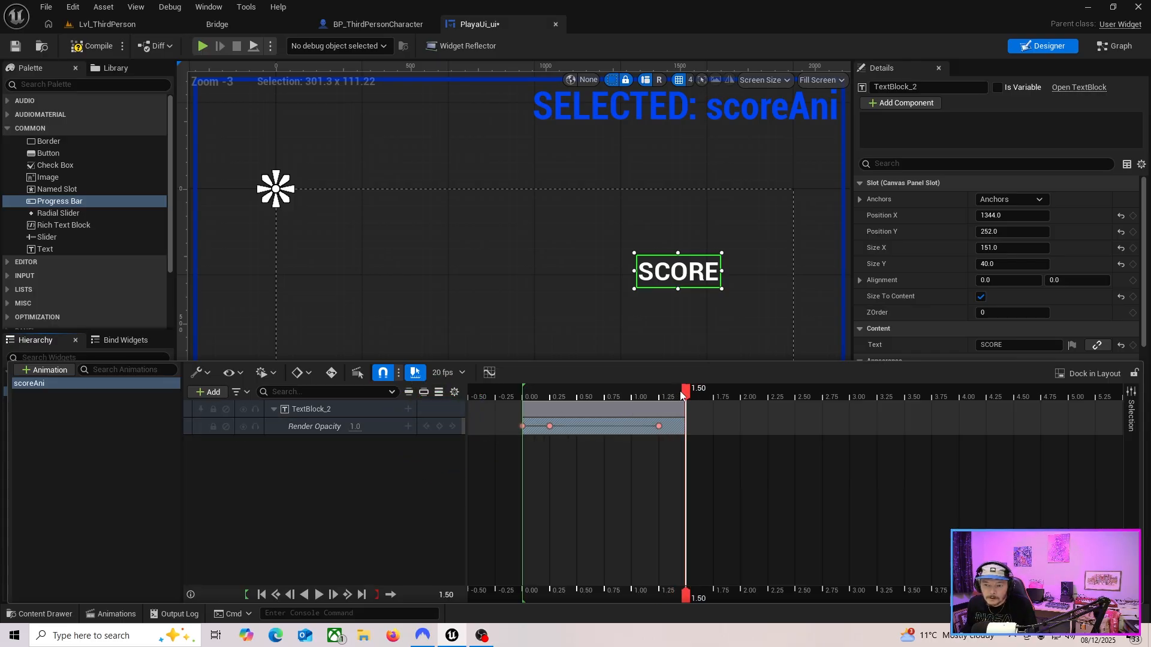
click(441, 426)
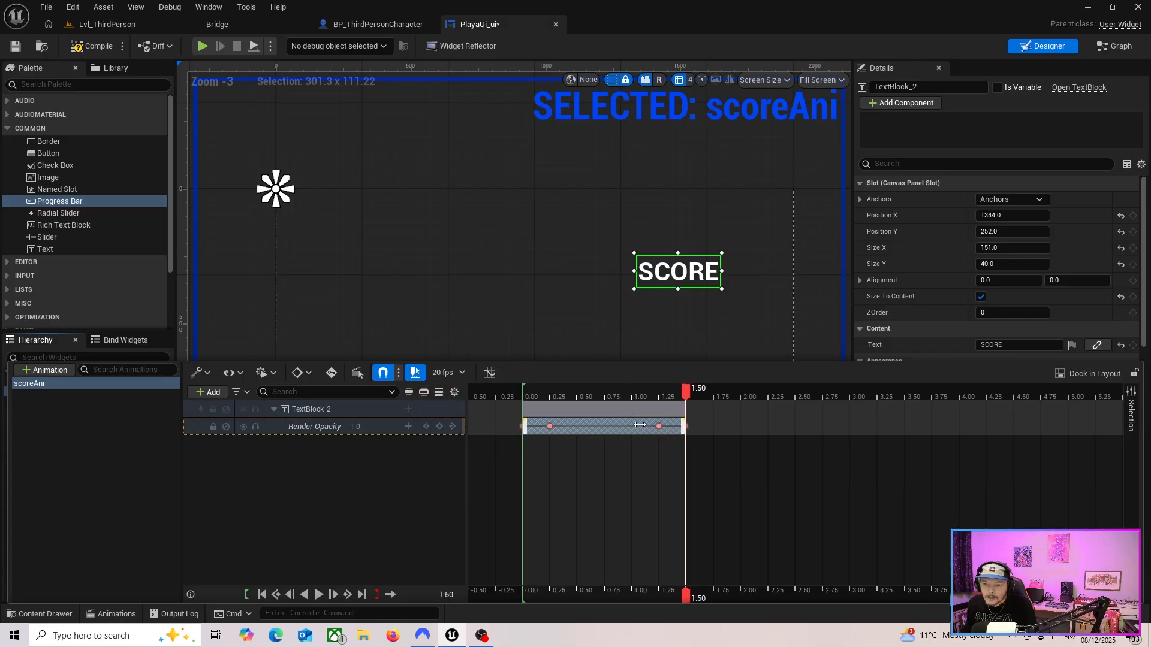
Set the SCORE text's render opacity at 0.00 seconds to 0
drag(685, 390, 523, 438)
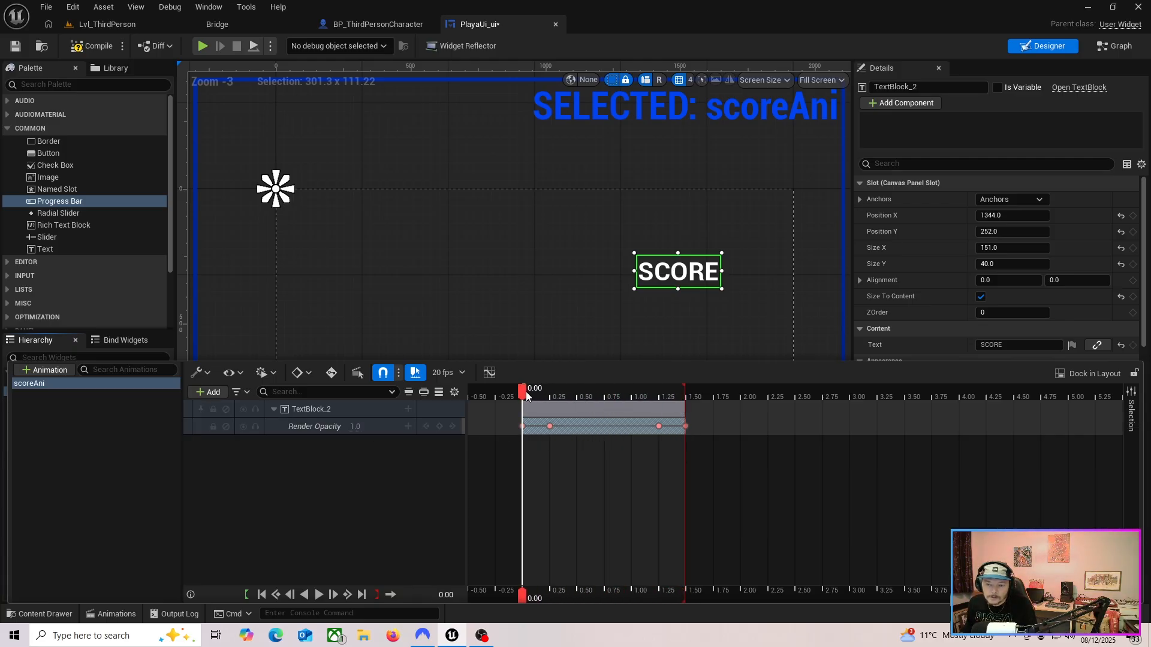
mouse_move(526, 393)
mouse_down()
mouse_move(534, 408)
mouse_move(523, 411)
mouse_up()
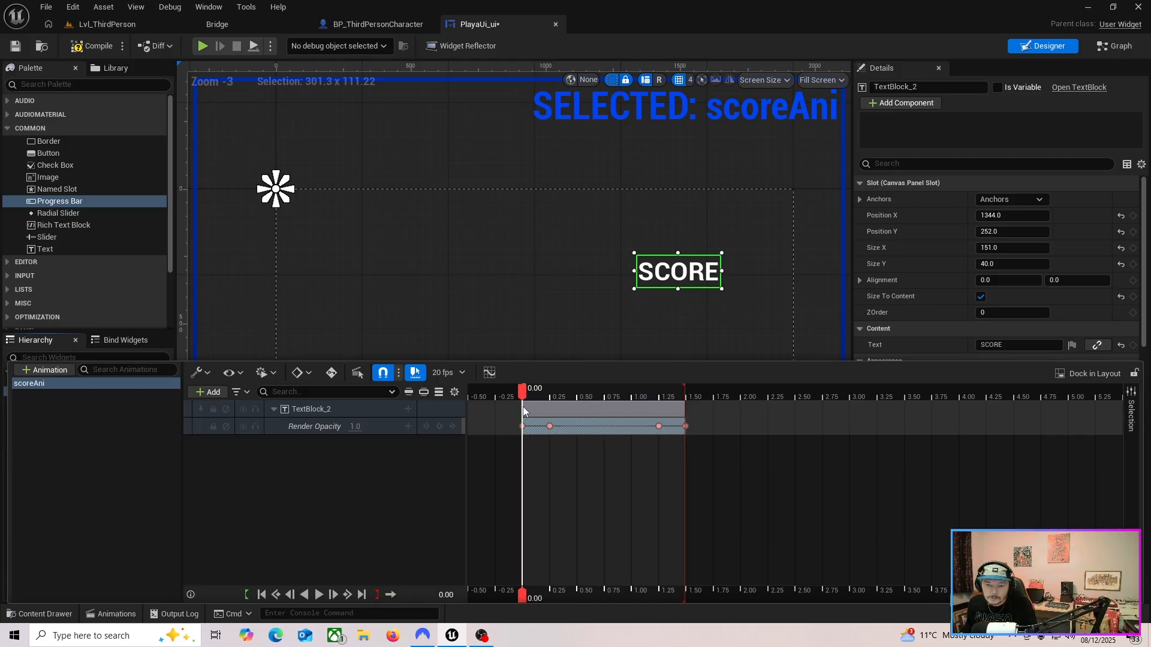
click(358, 426)
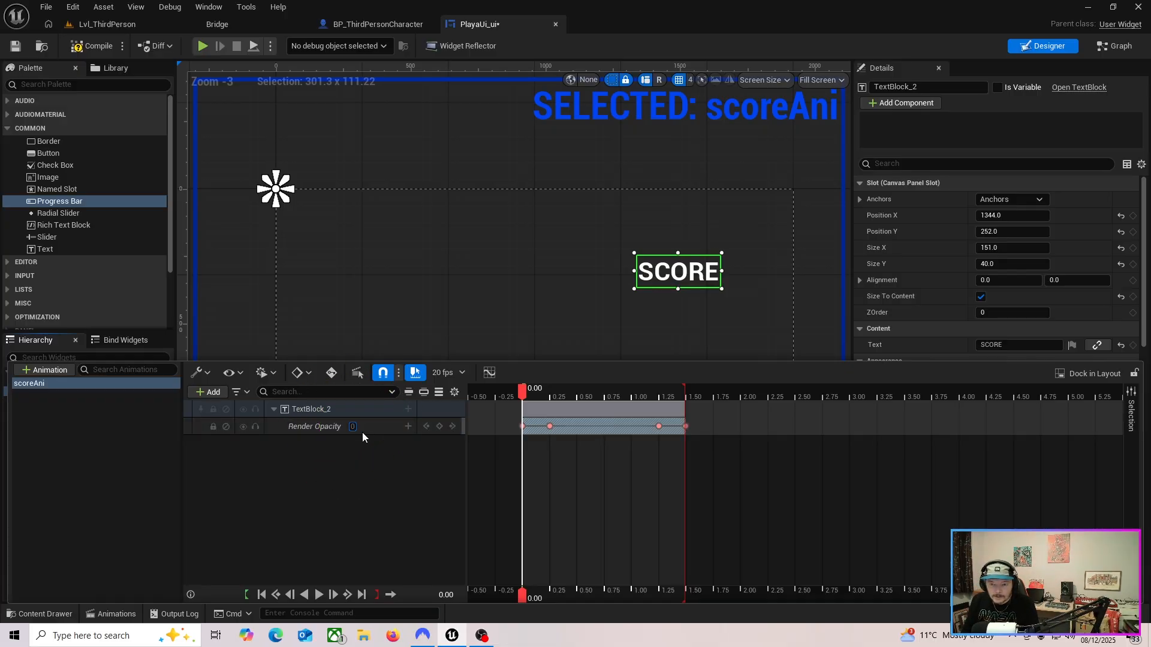
text(0)
key(Return)
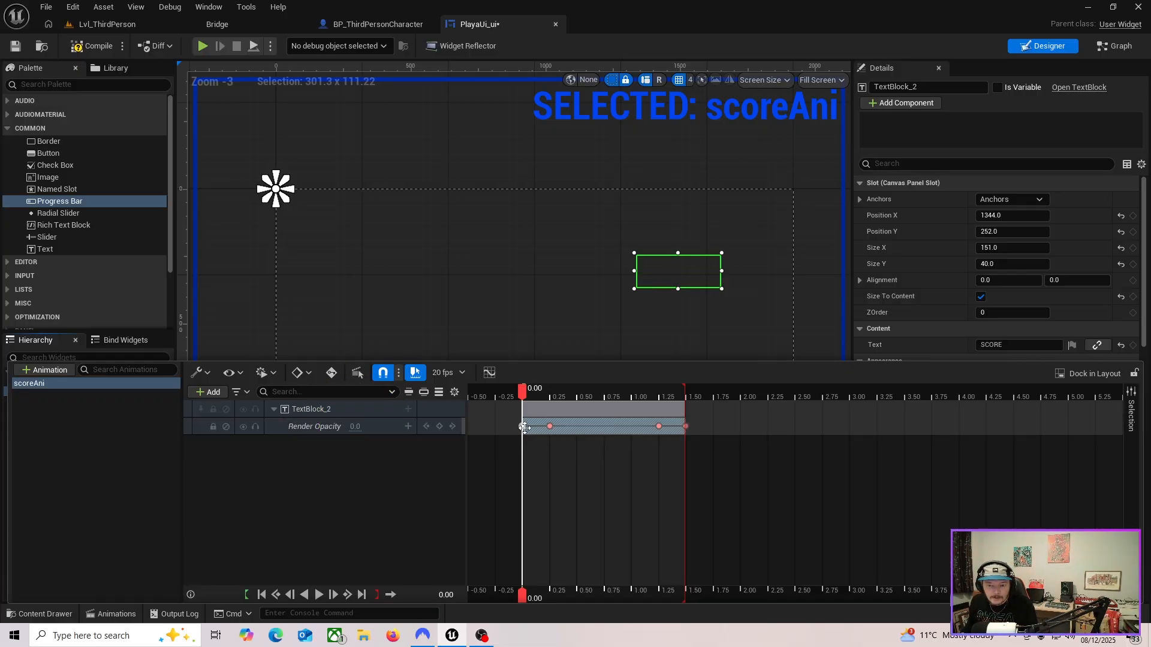
Set the SCORE text's render opacity at 1.50 seconds to 0
click(525, 426)
click(610, 408)
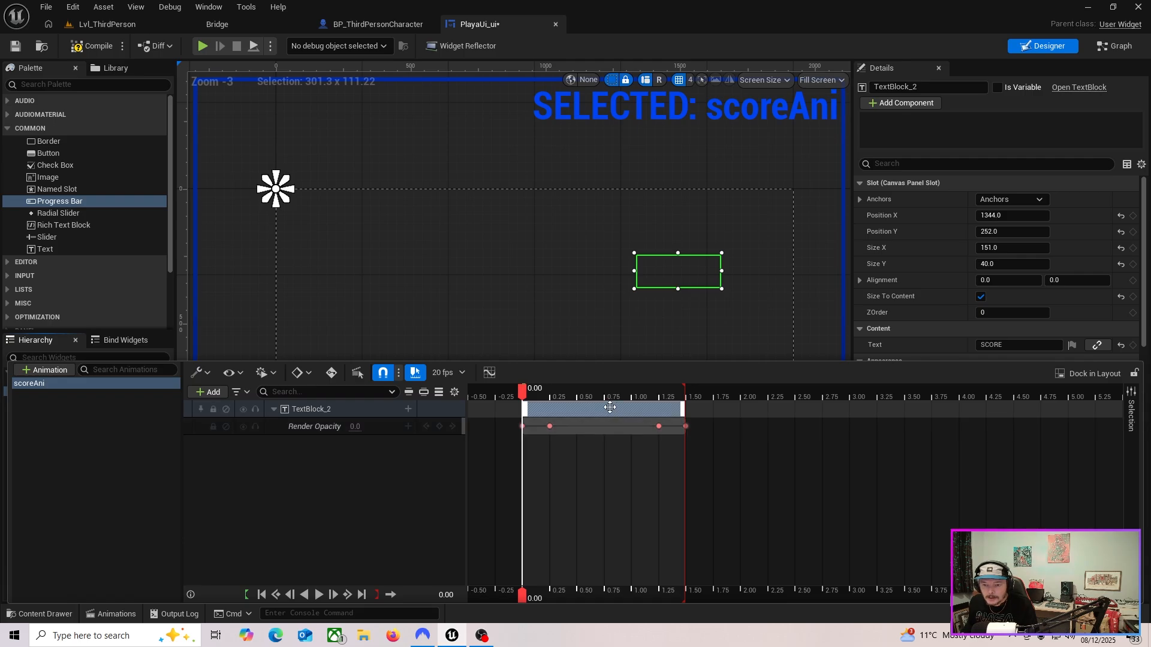
drag(525, 388, 685, 388)
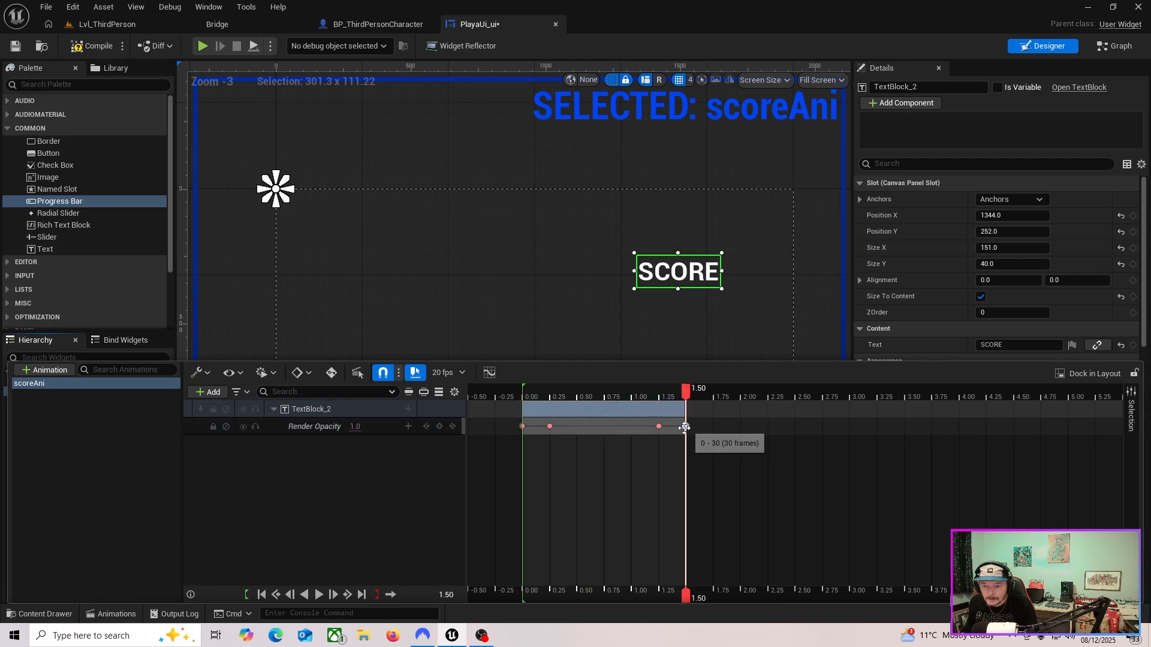
click(686, 426)
click(357, 427)
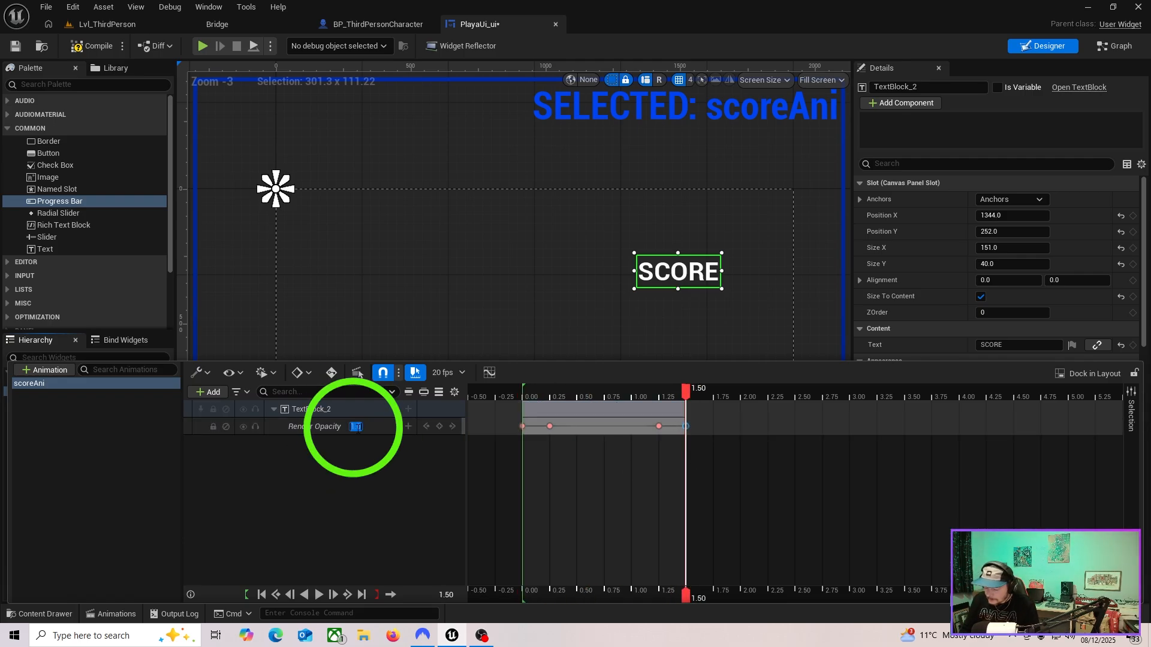
text(0)
key(Return)
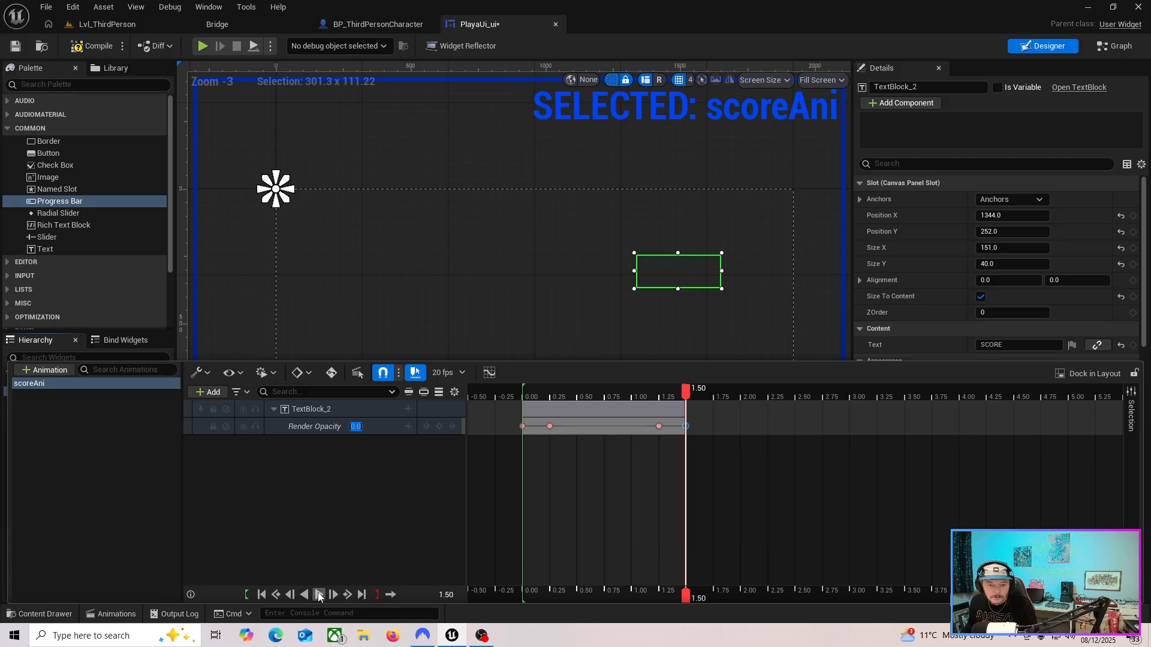
Try to play scoreAni and return the playhead to 0.00 seconds
click(318, 594)
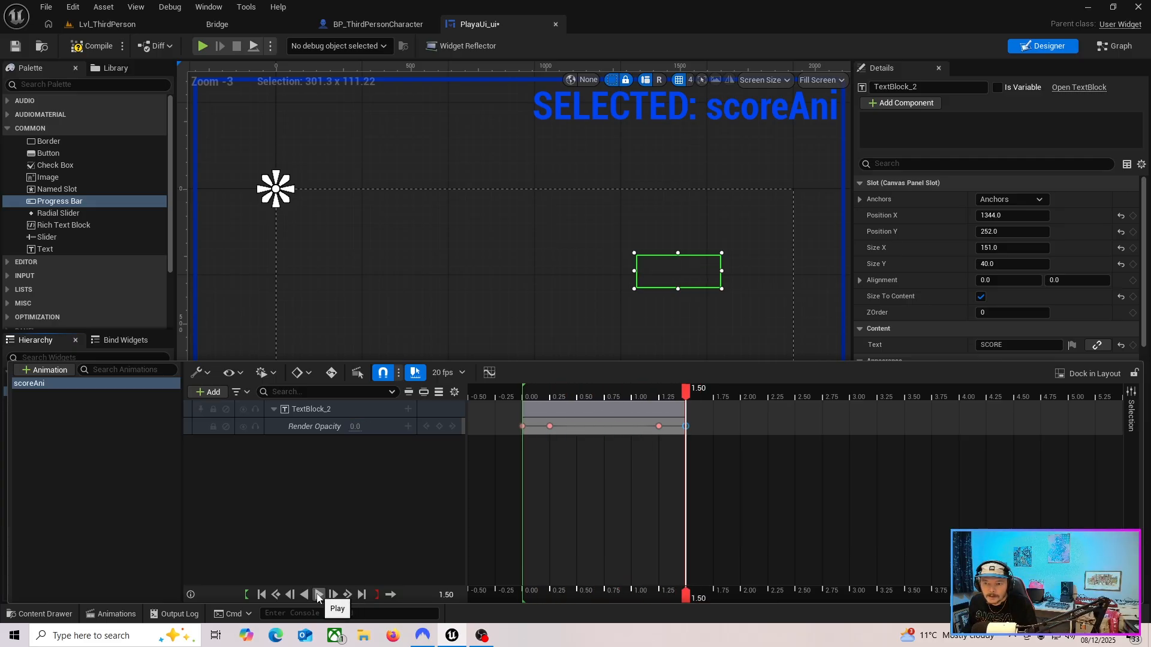
drag(685, 389, 522, 404)
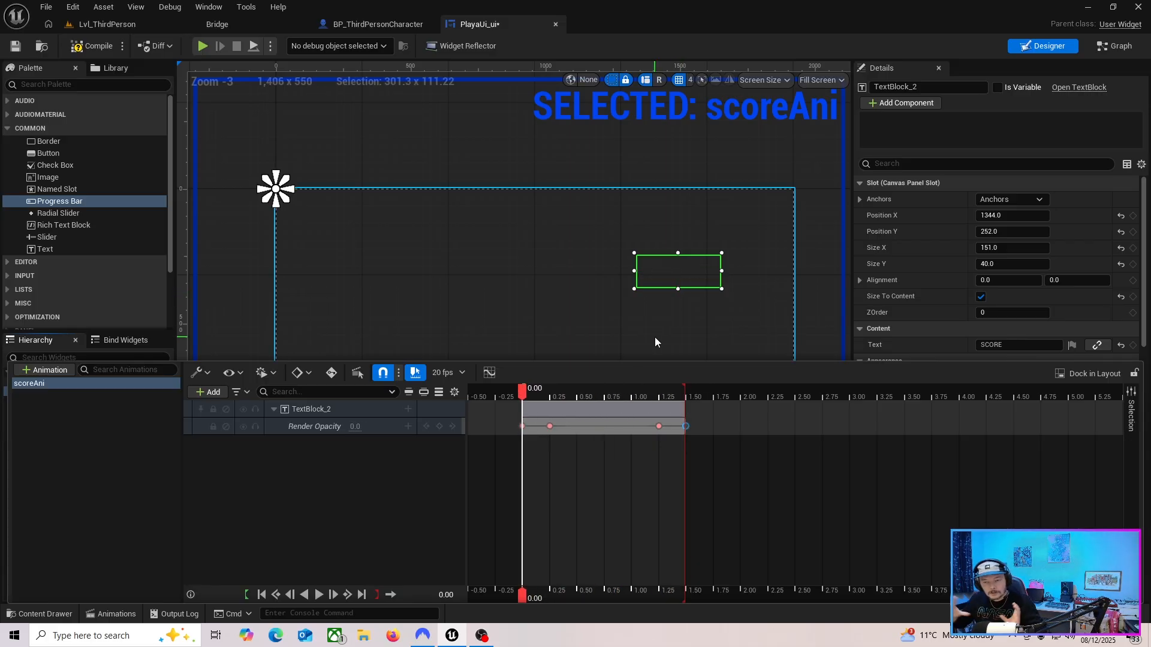
click(342, 409)
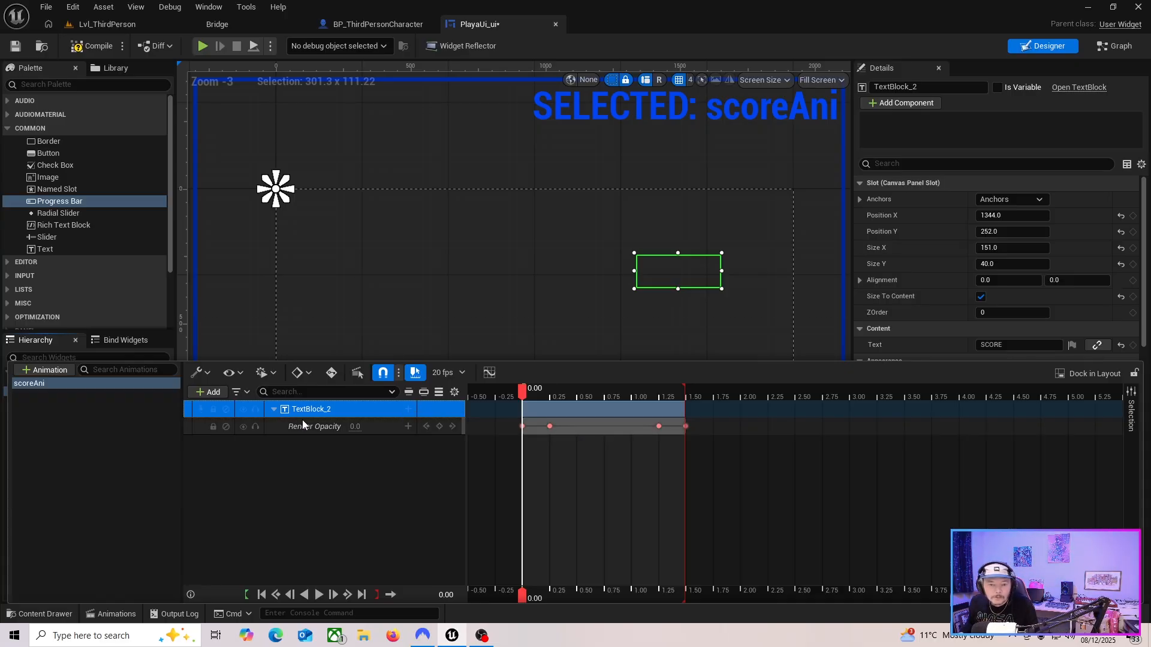
Rename the SCORE text block as isscore
click(488, 23)
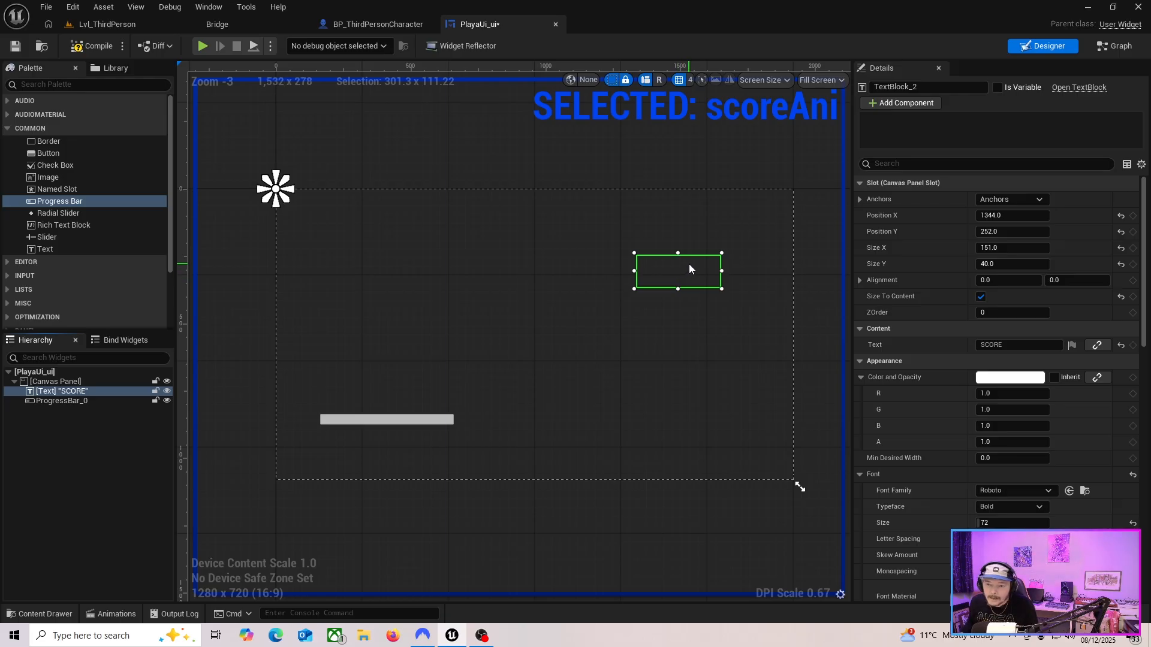
click(66, 392)
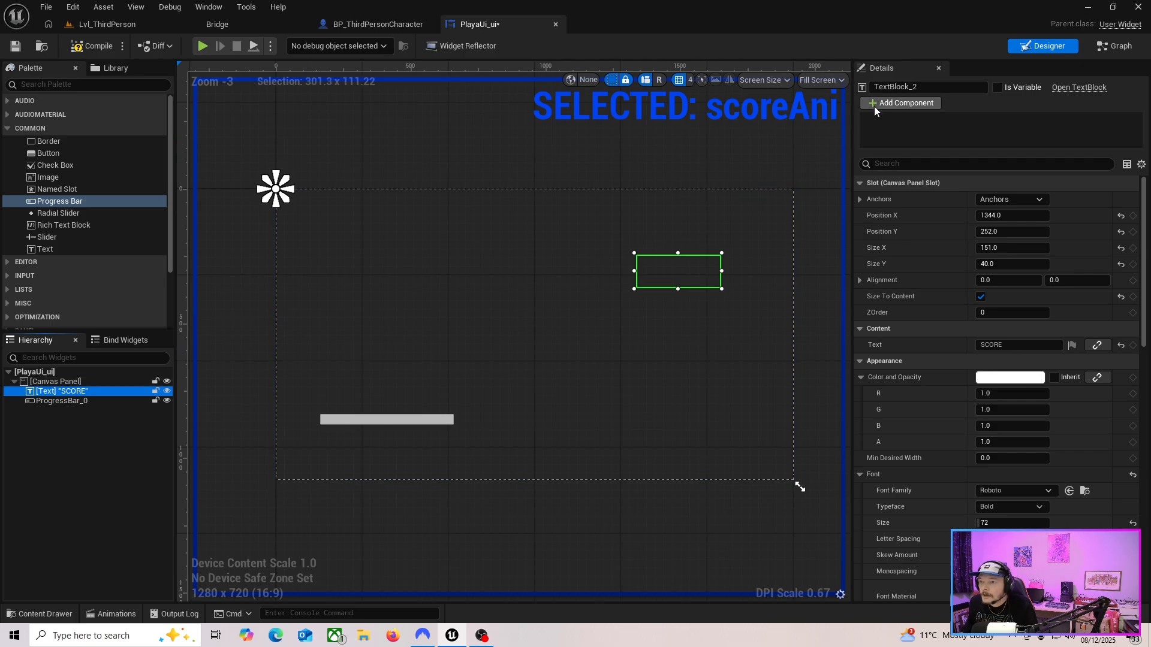
click(883, 69)
click(70, 392)
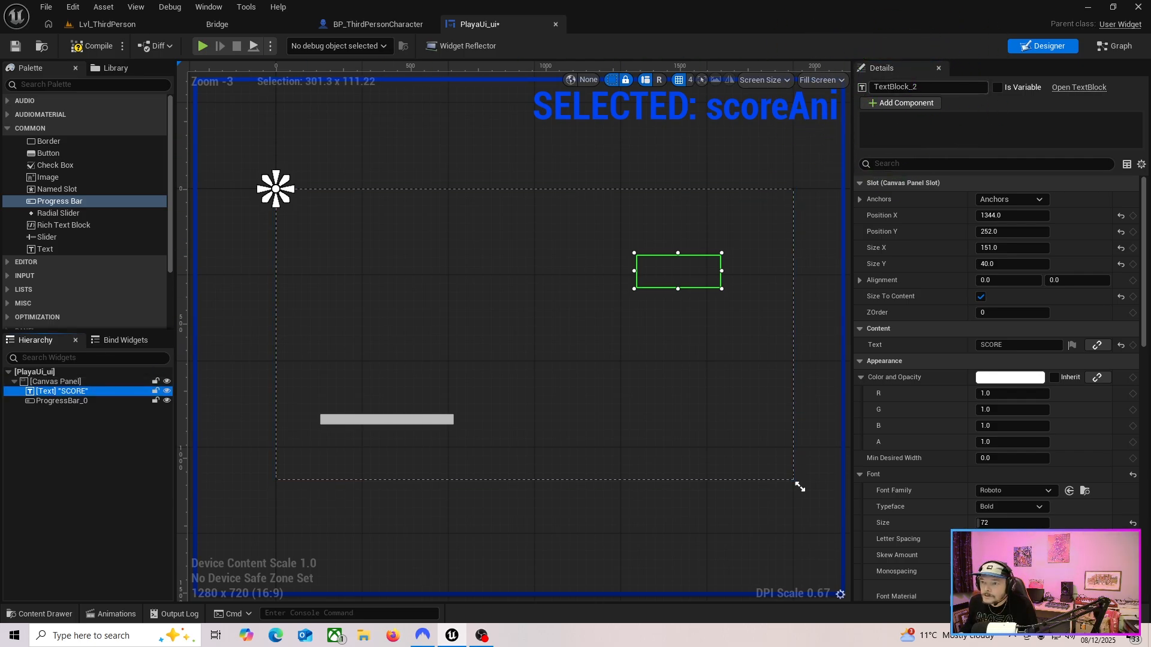
click(871, 88)
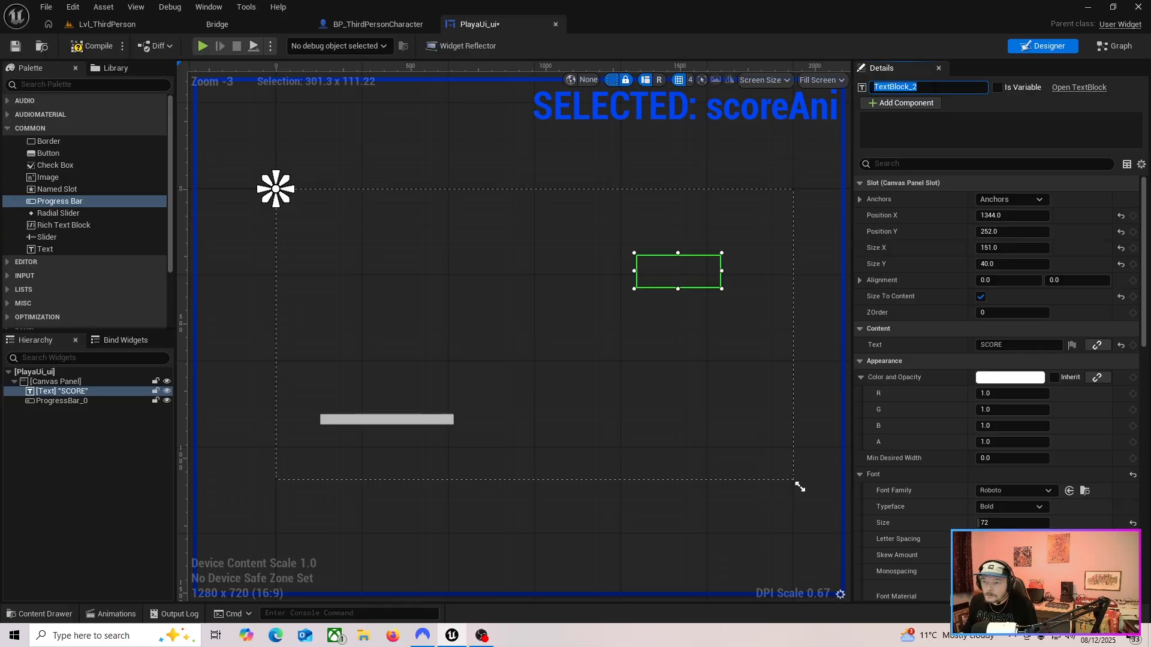
text(isscore)
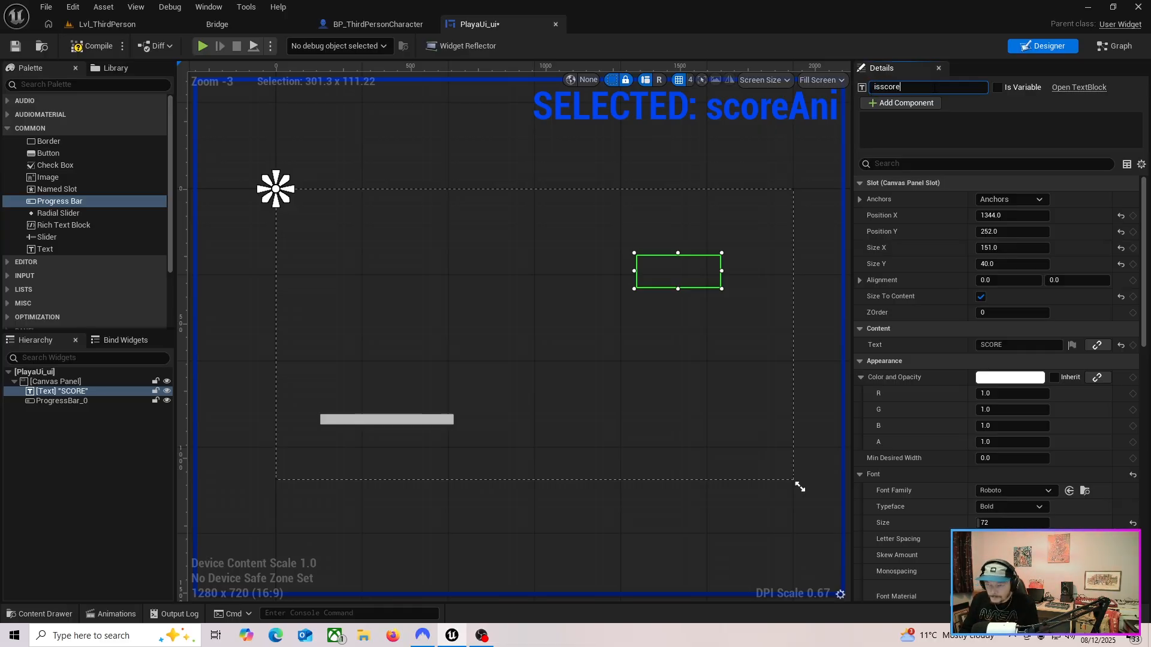
key(Return)
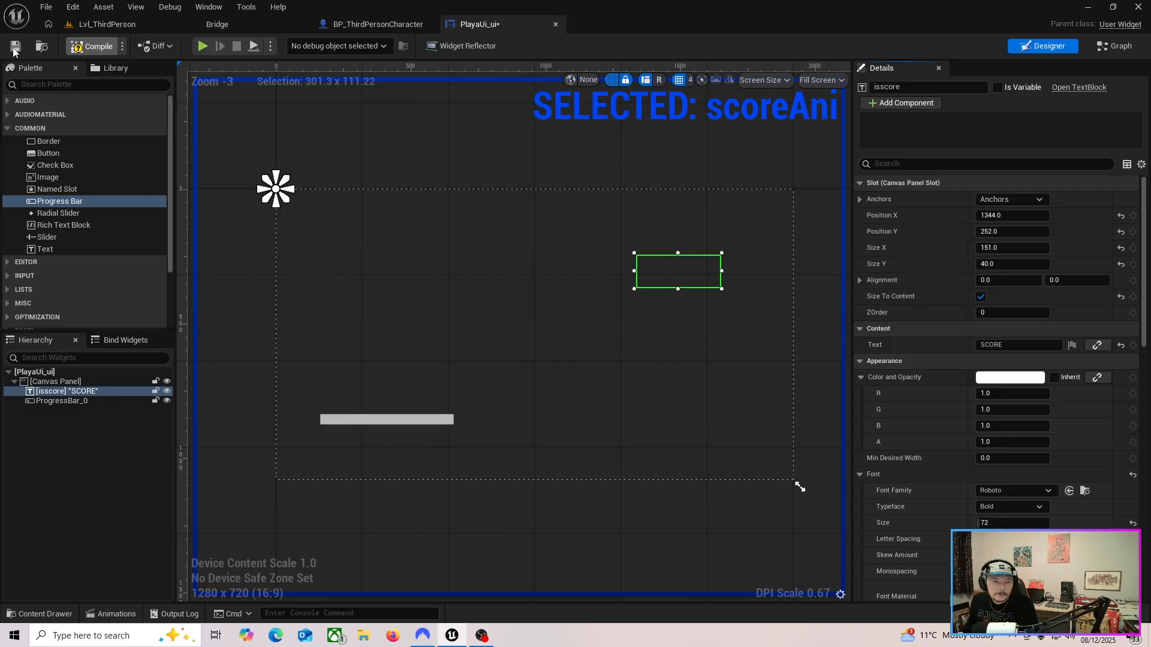
Reopen the animation editor and add a Transform track to isscore in scoreAni
click(112, 613)
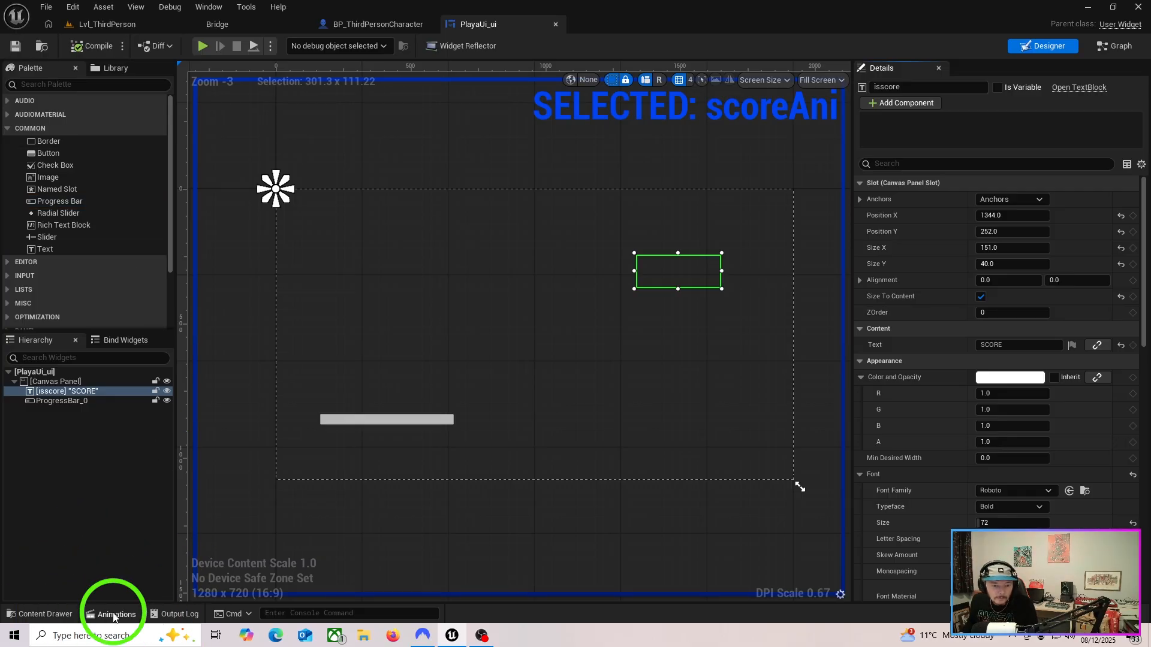
click(303, 410)
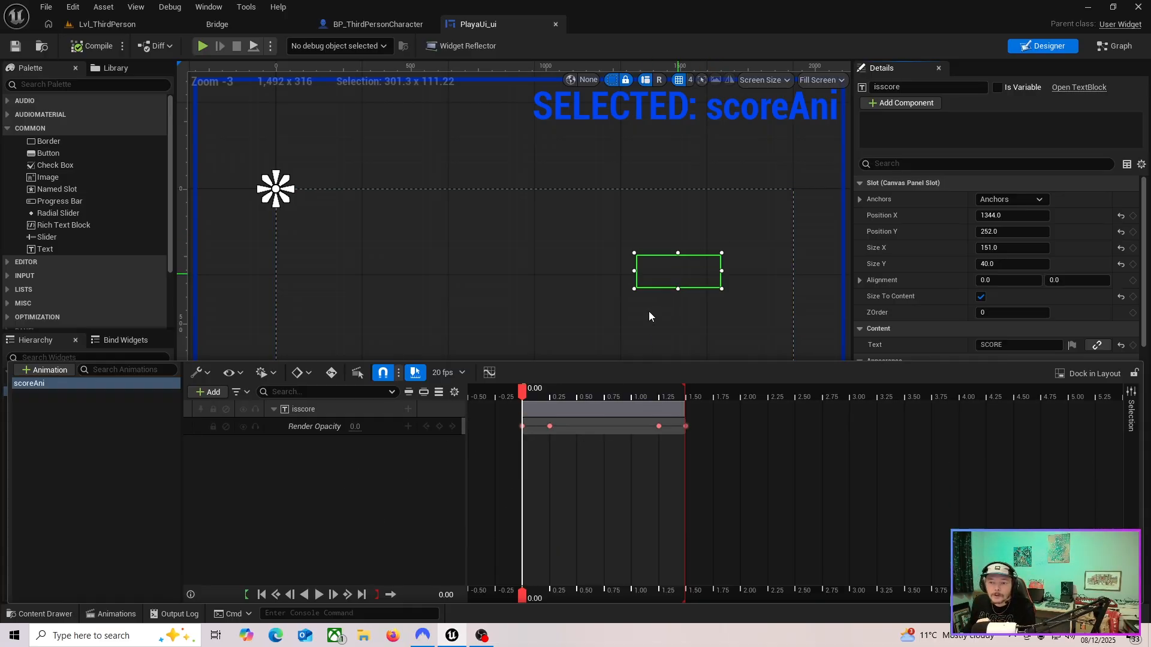
click(320, 408)
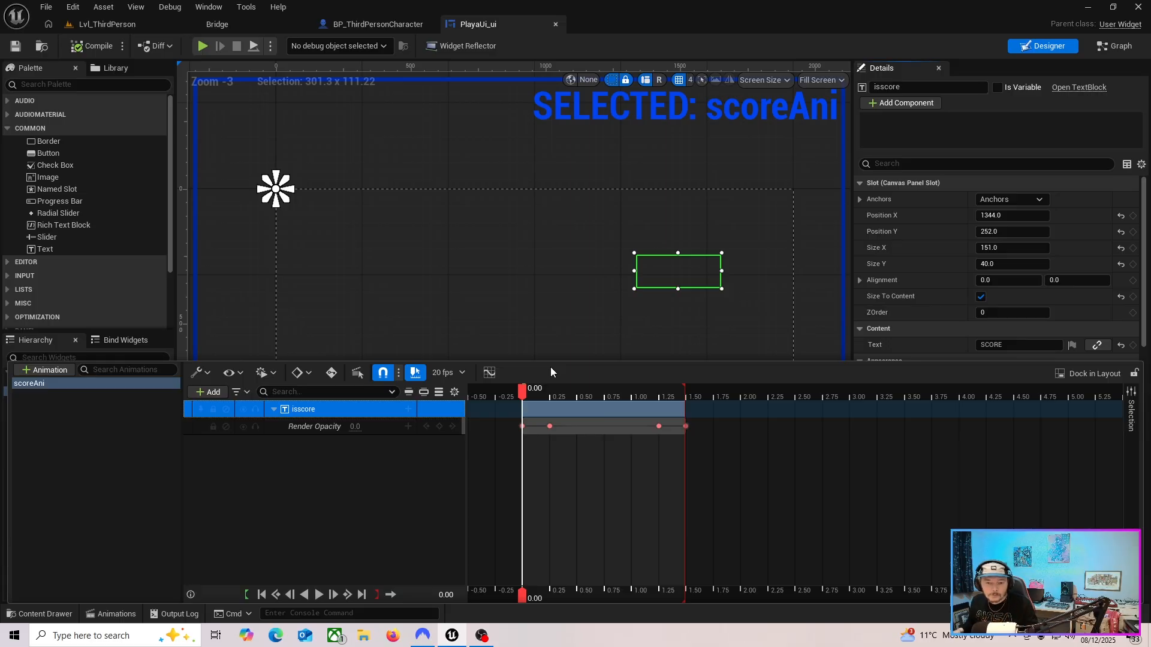
click(408, 409)
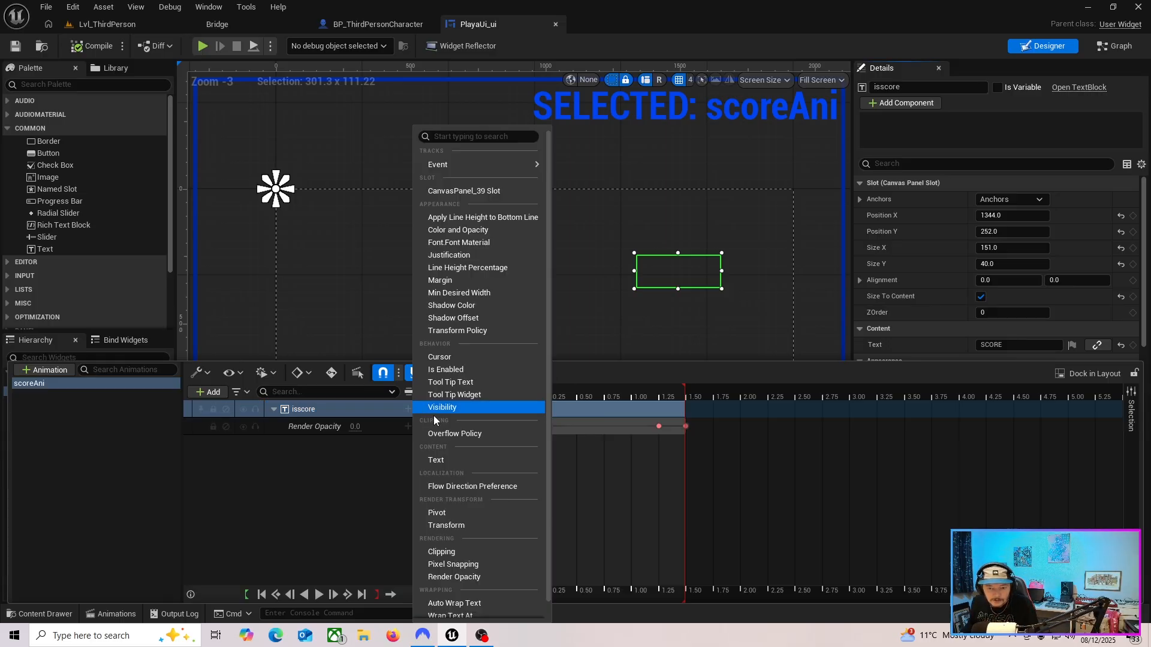
click(462, 525)
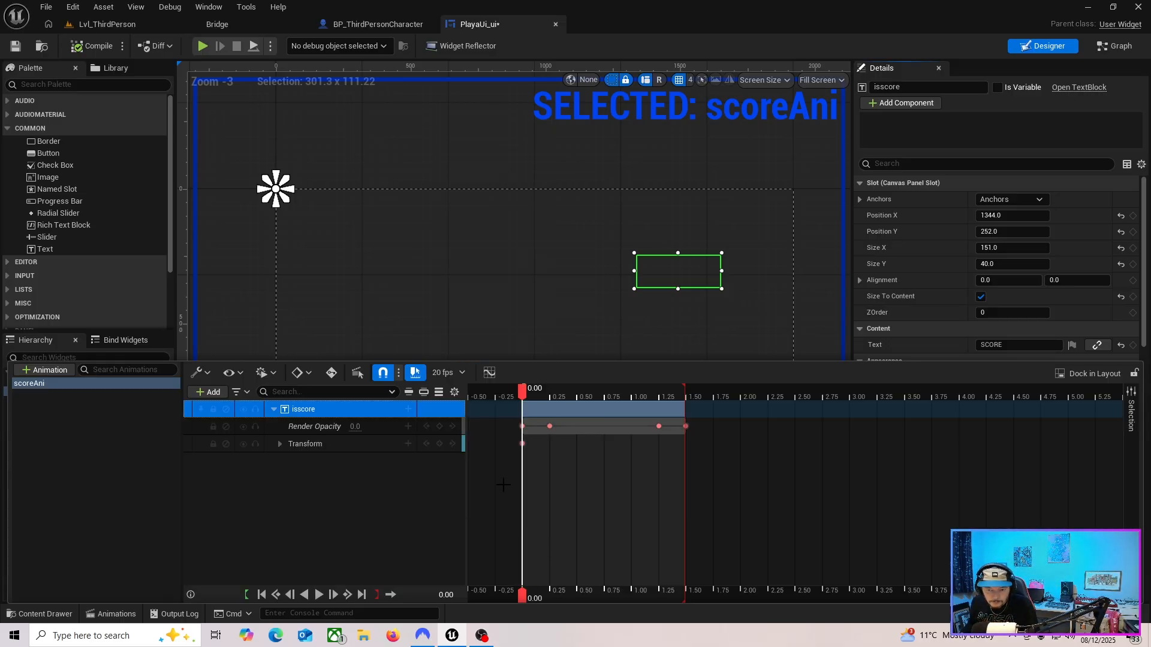
Expand the Transform track and extend its section to end at 1.50 seconds
click(279, 444)
click(279, 444)
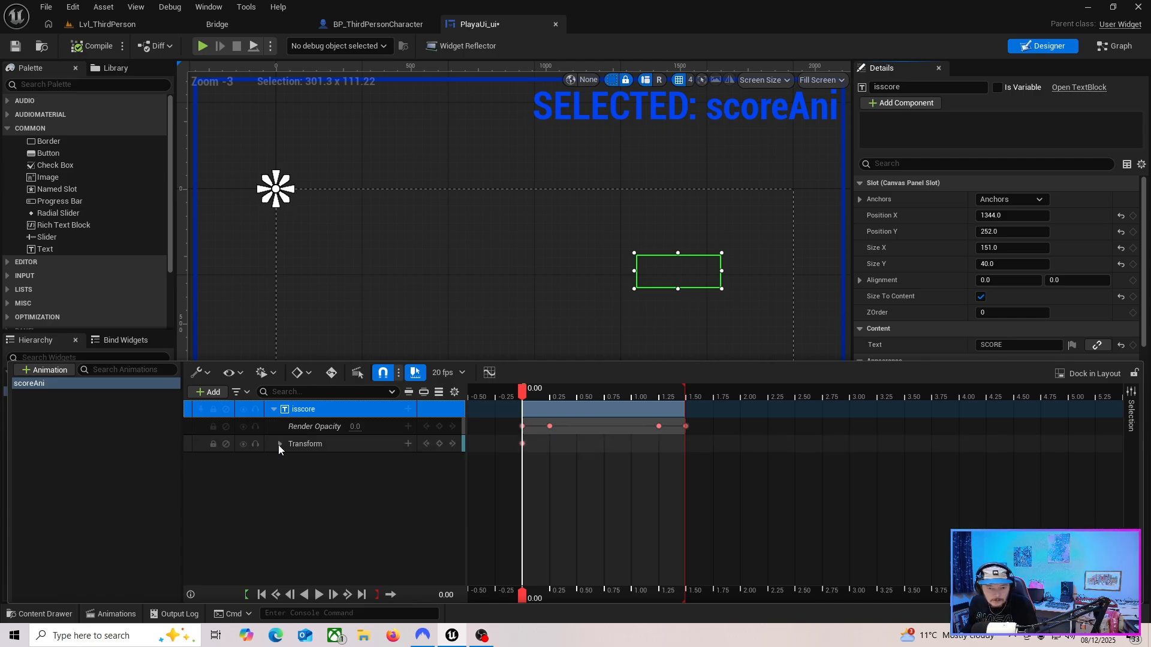
click(279, 443)
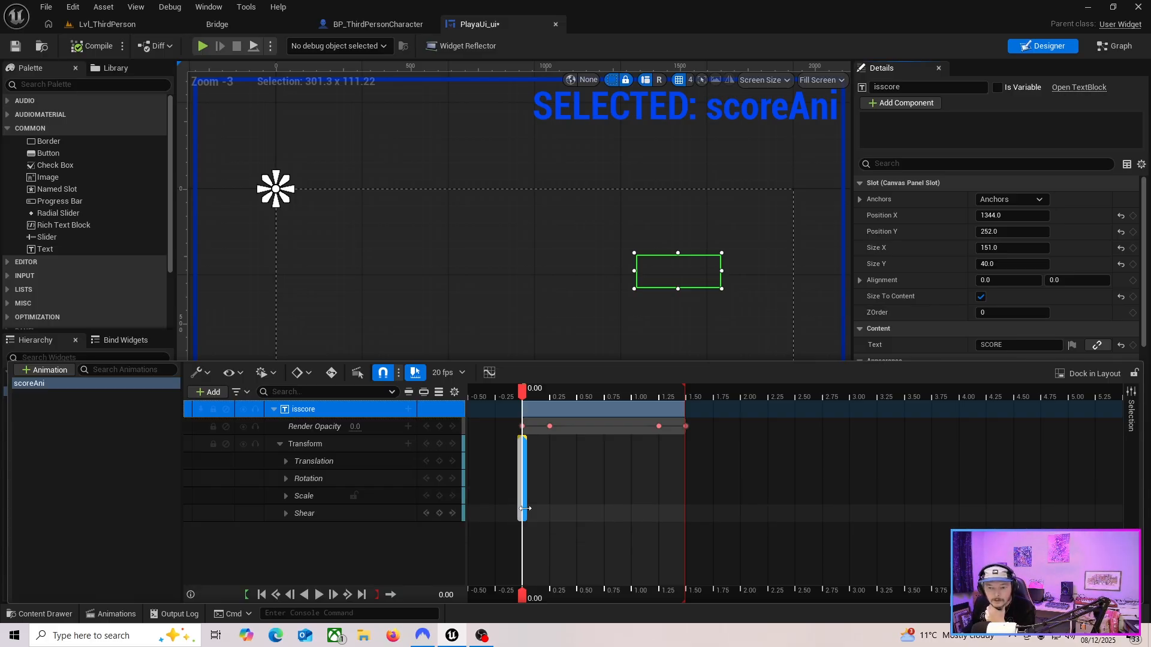
drag(525, 506, 685, 517)
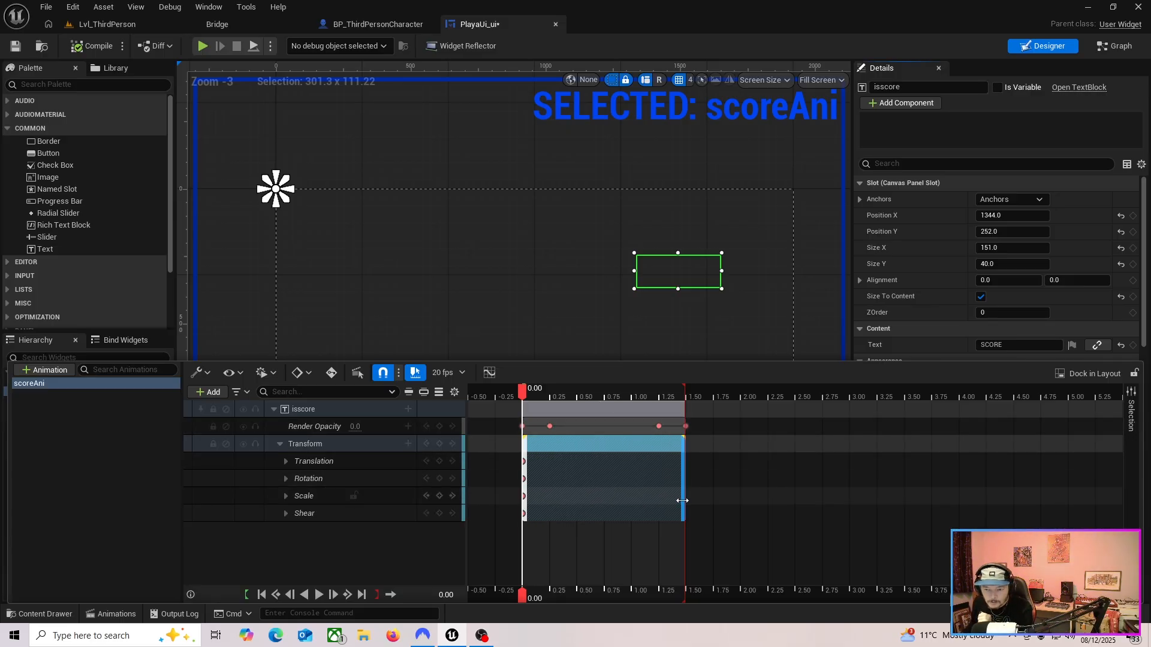
mouse_move(682, 501)
mouse_down()
mouse_move(620, 503)
mouse_move(683, 519)
mouse_up()
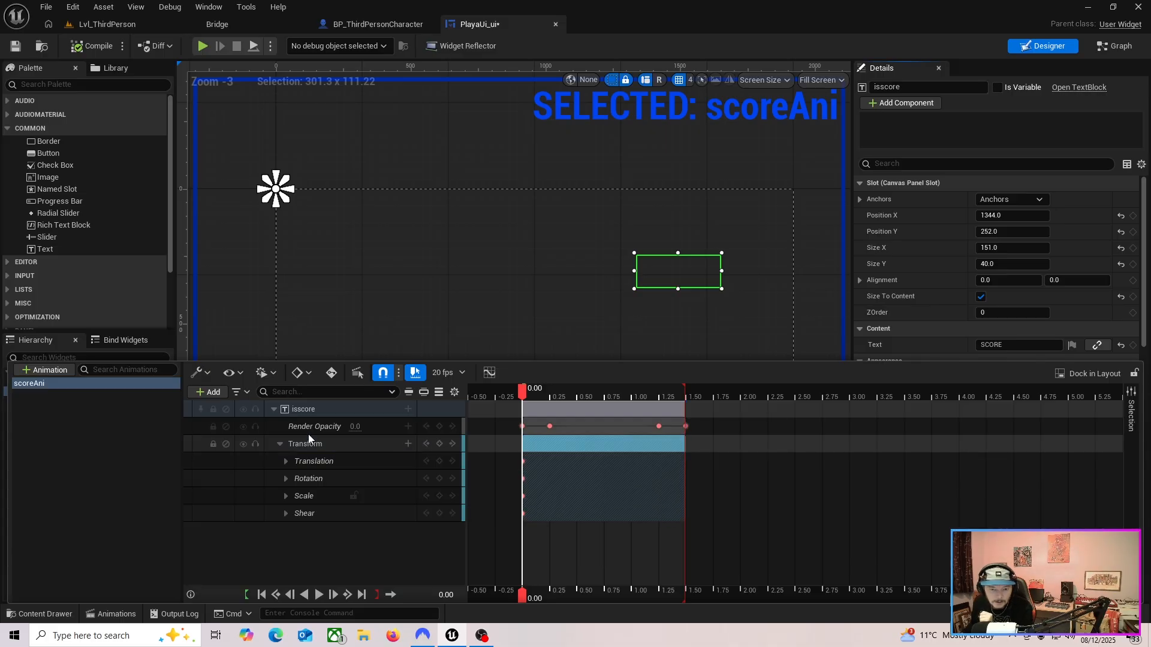
Expand the Transform track's Scale channels and add Scale X and Y keys at 0.25 seconds
click(281, 444)
click(281, 442)
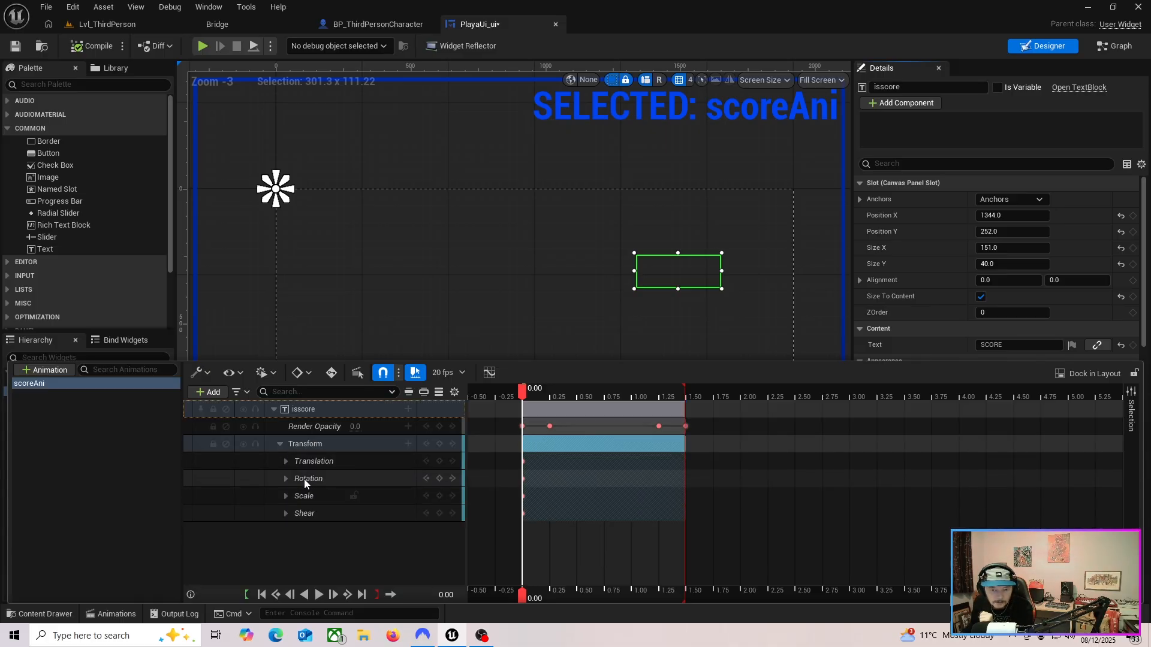
click(529, 445)
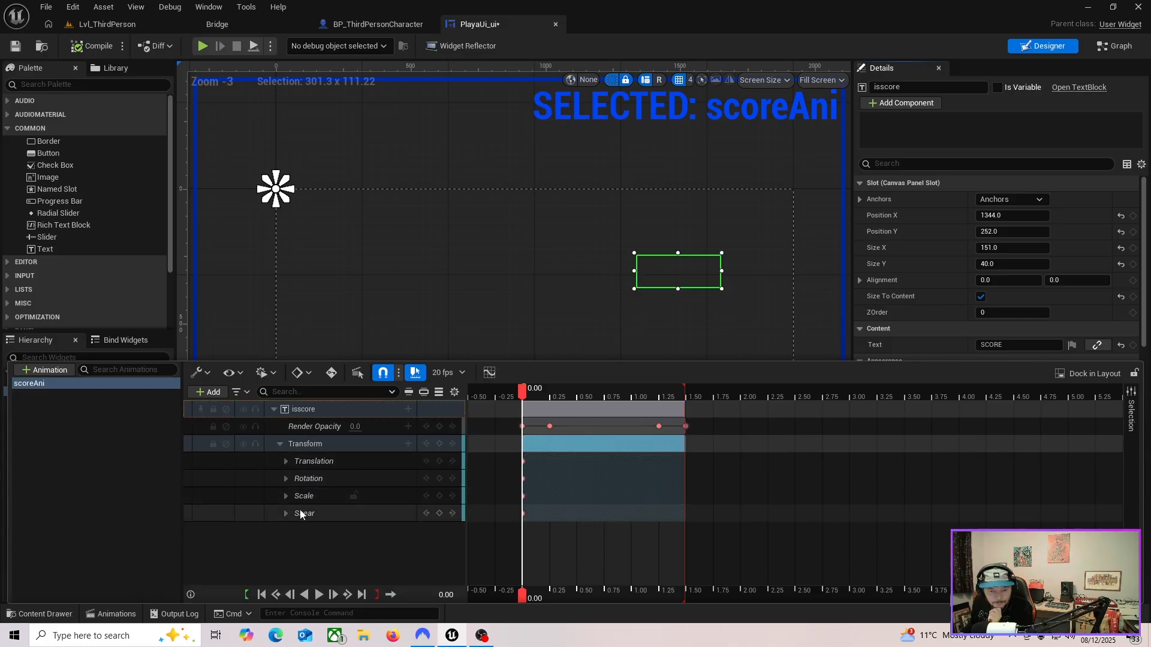
click(287, 495)
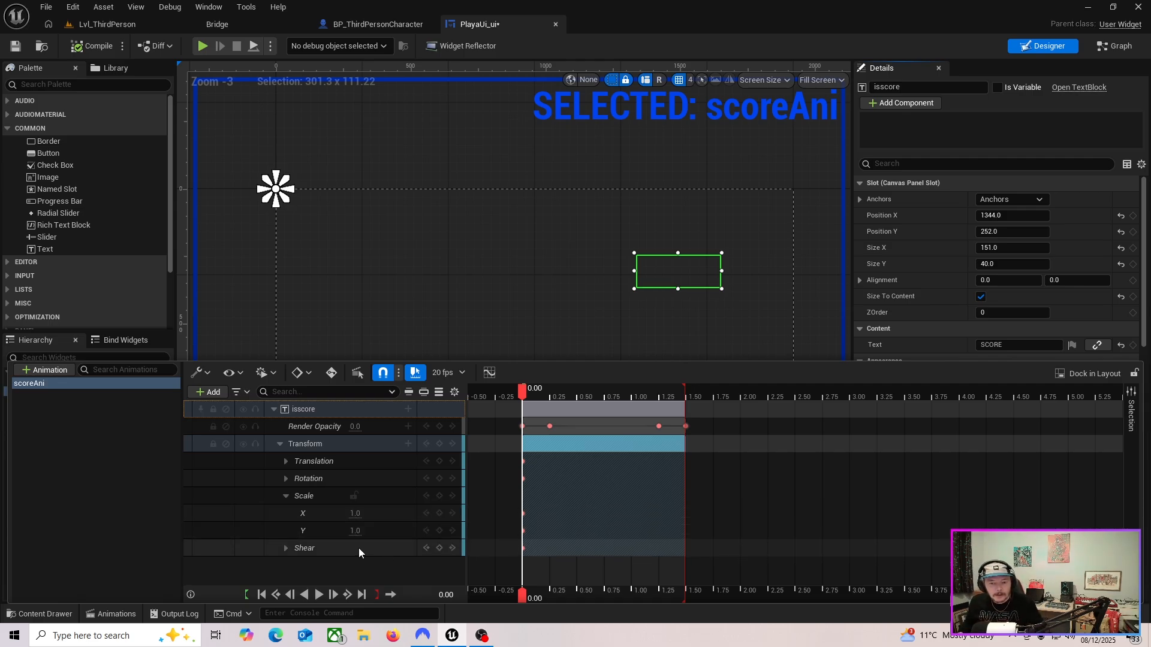
drag(525, 392, 551, 393)
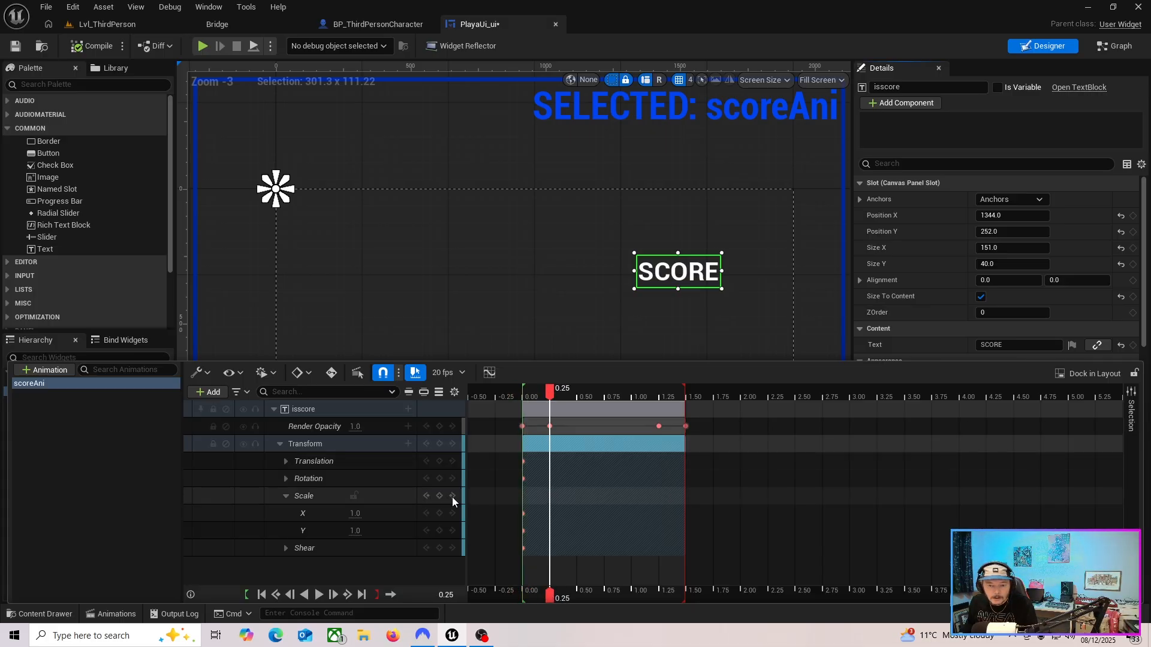
click(439, 513)
click(439, 530)
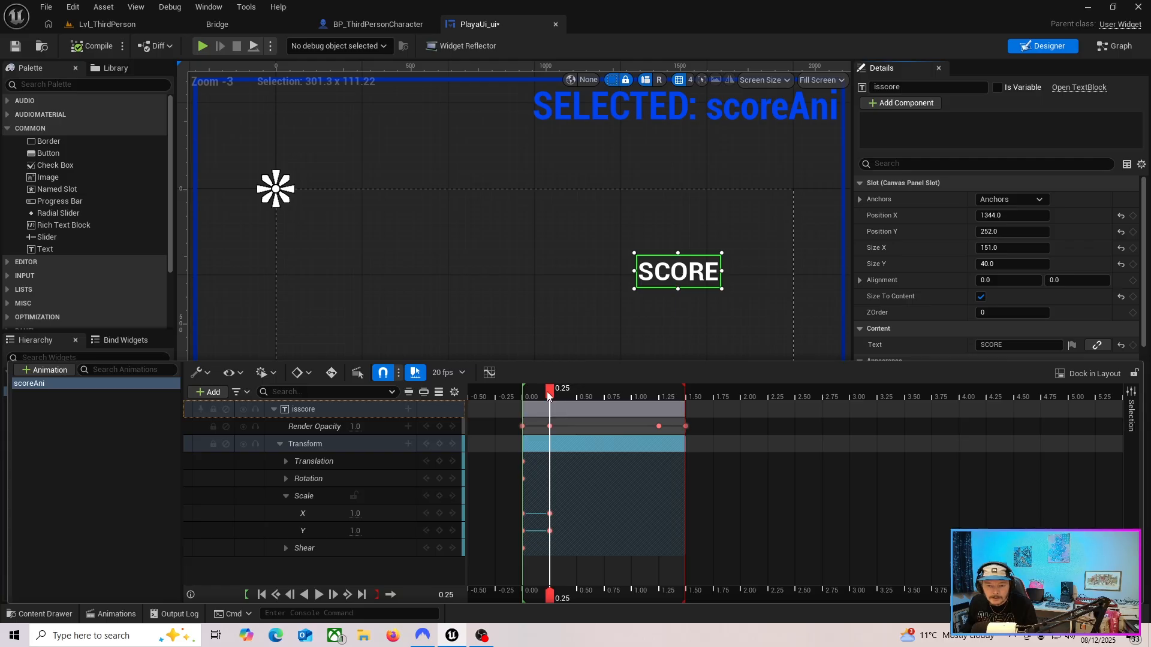
Add Scale X and Y keys for isscore at 1.25 and 1.50 seconds
drag(548, 394, 658, 393)
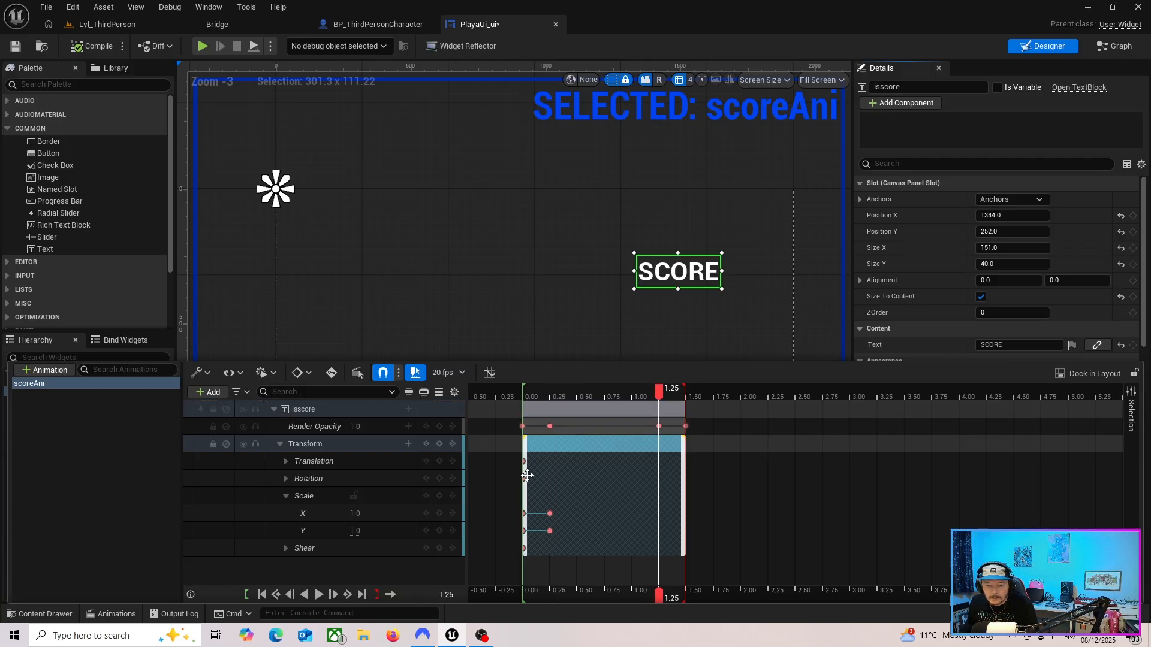
click(439, 513)
click(451, 531)
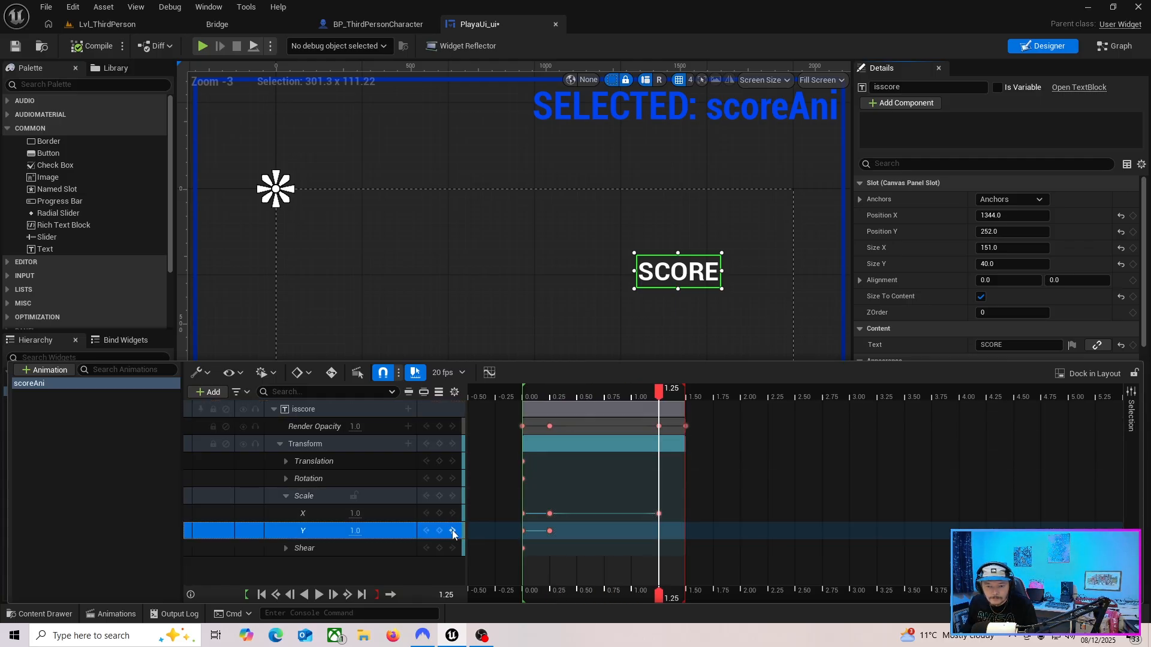
click(439, 530)
drag(659, 393, 685, 395)
click(437, 513)
click(439, 530)
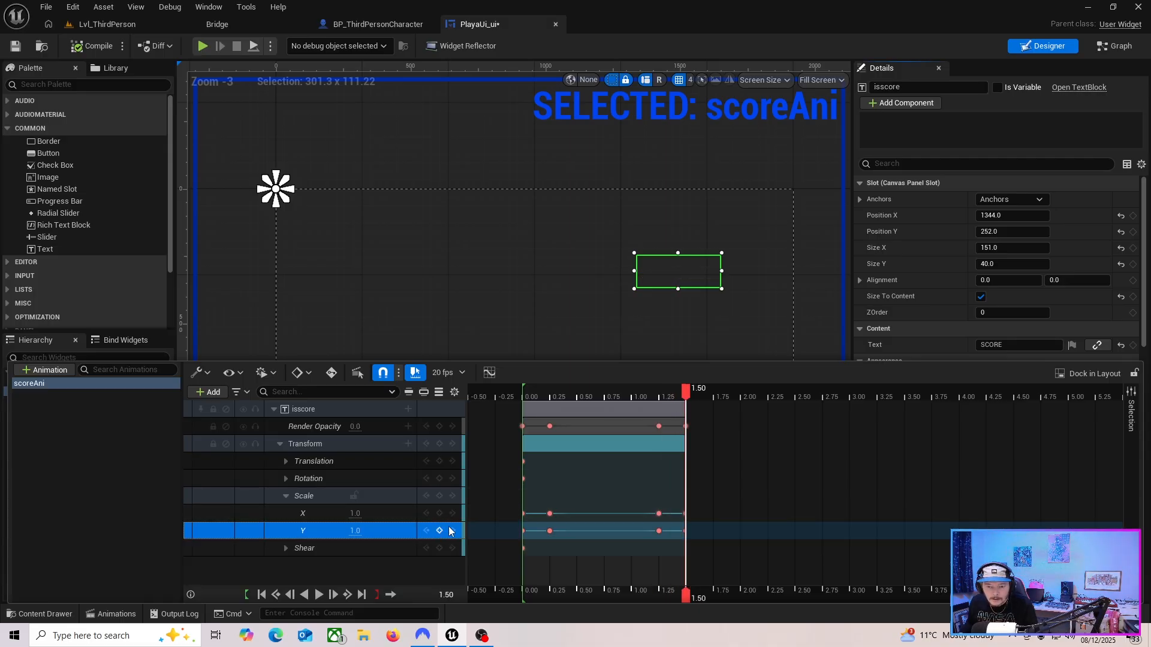
Set the Scale X of isscore to 1.2 at 0.25 and 1.25 seconds
drag(689, 401, 552, 427)
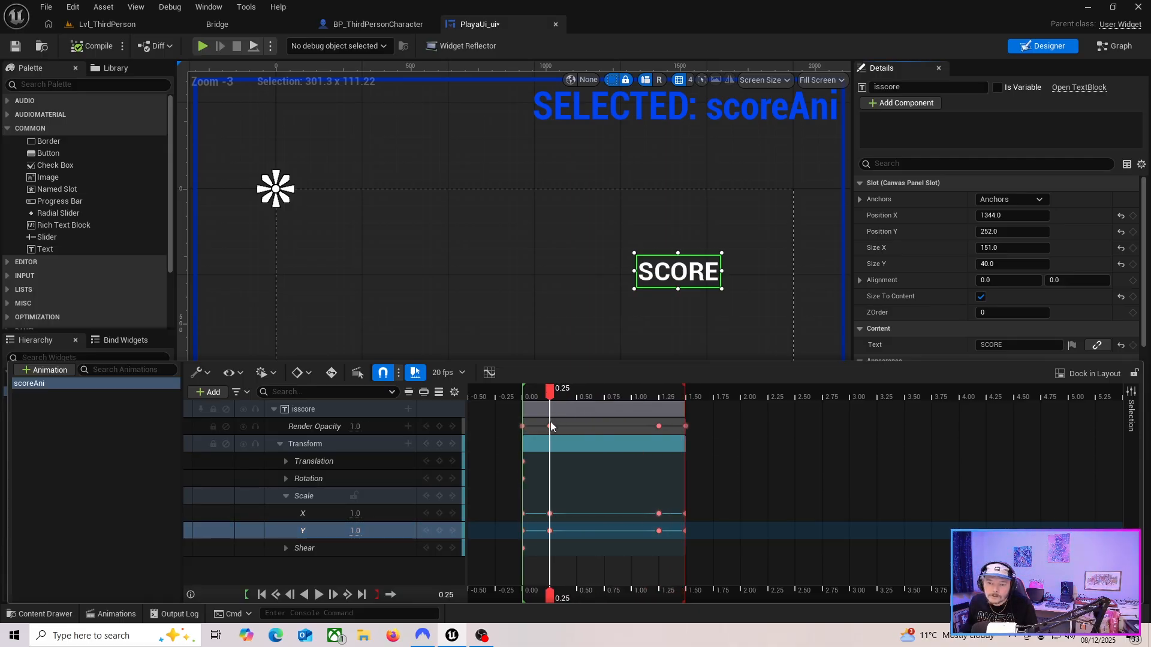
click(356, 514)
text(1.2)
key(Return)
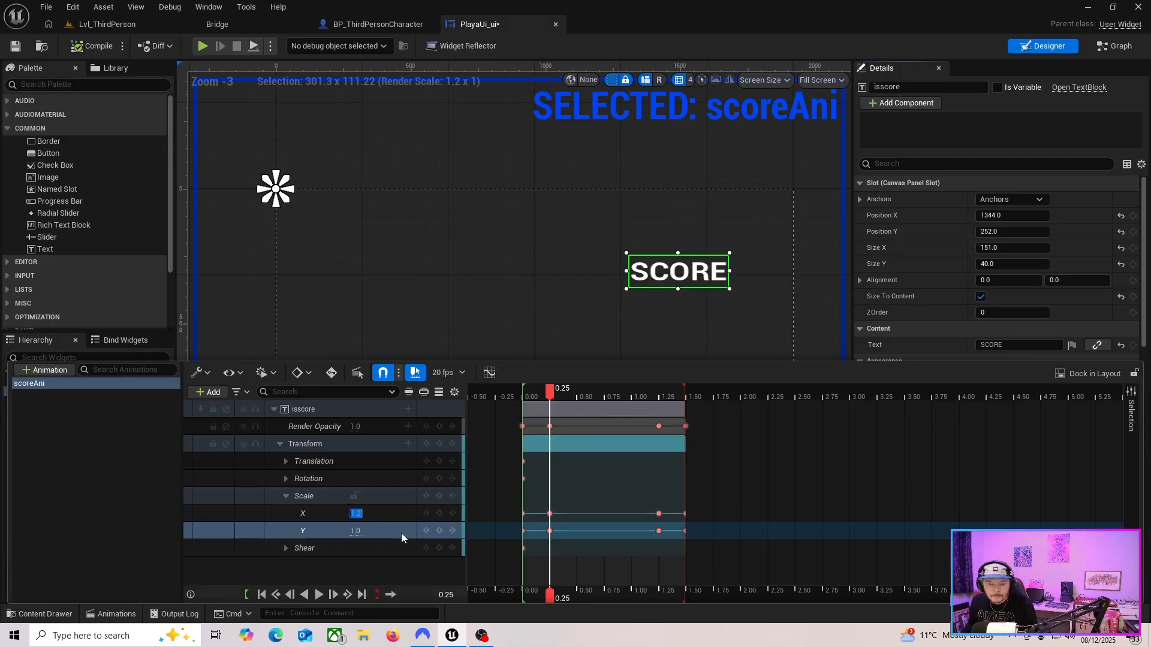
drag(551, 388, 659, 429)
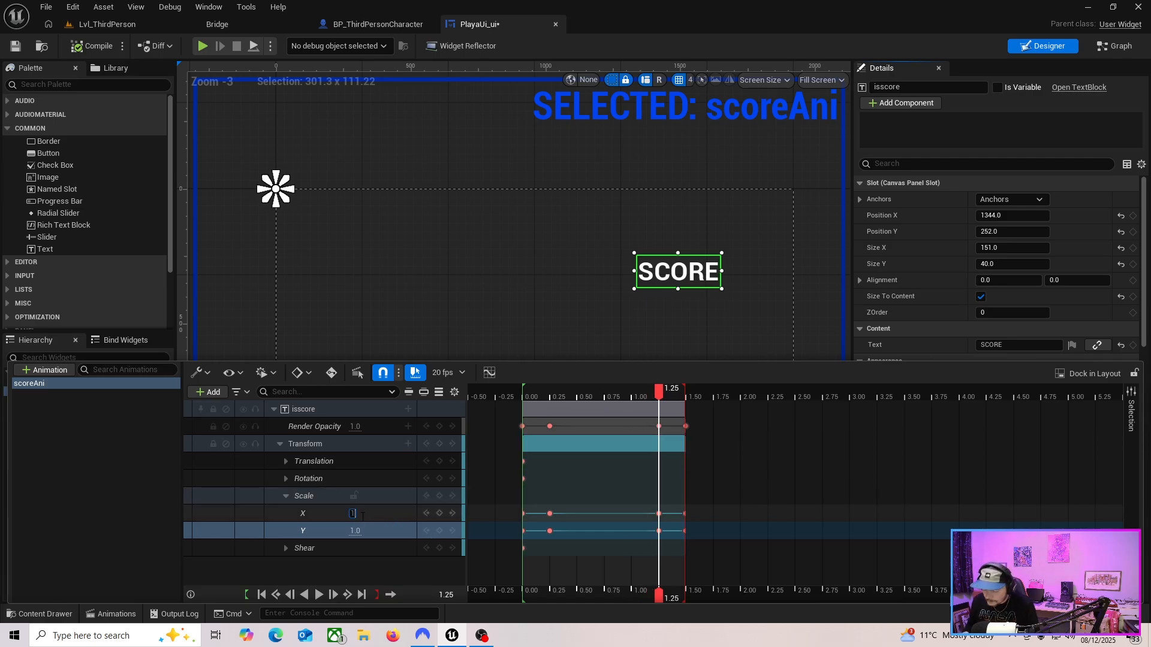
key(Return)
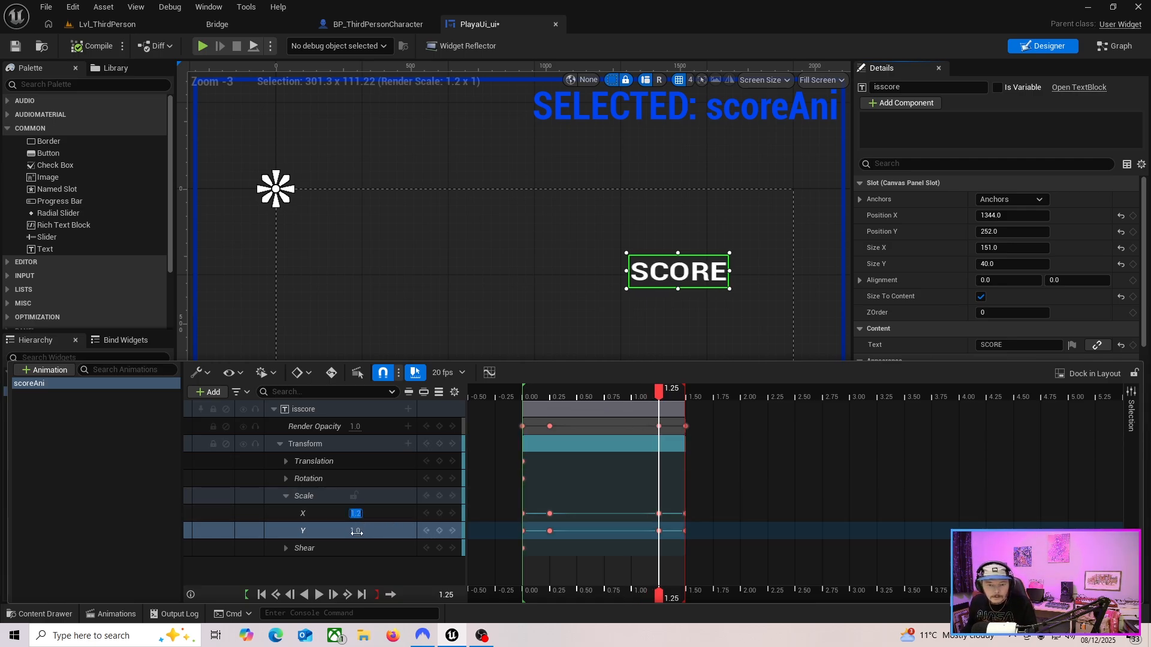
Set the Scale Y of isscore to 1.2 at 0.25 and 1.25 seconds
drag(659, 389, 550, 430)
click(549, 531)
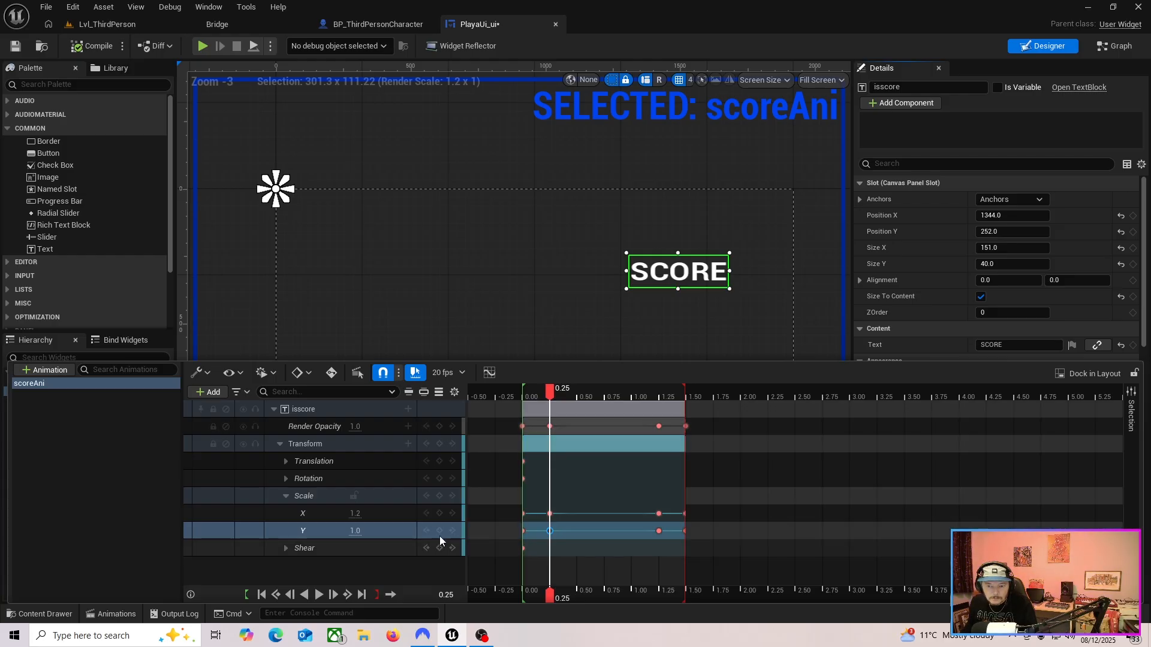
text(1.1)
key(Return)
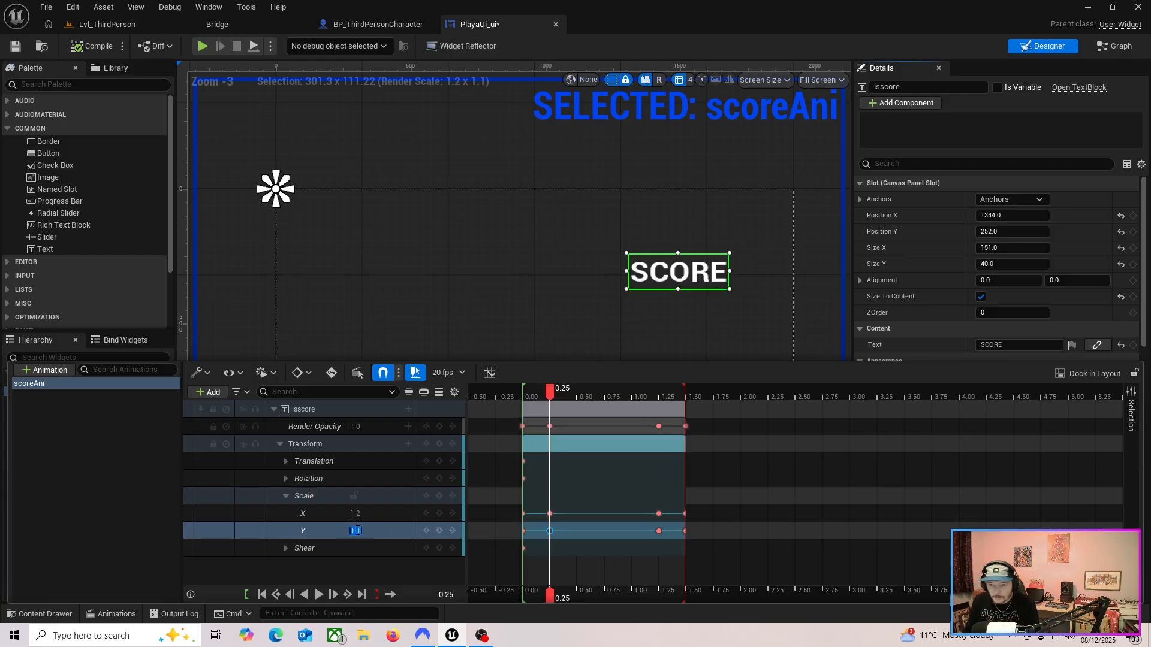
text(1.2)
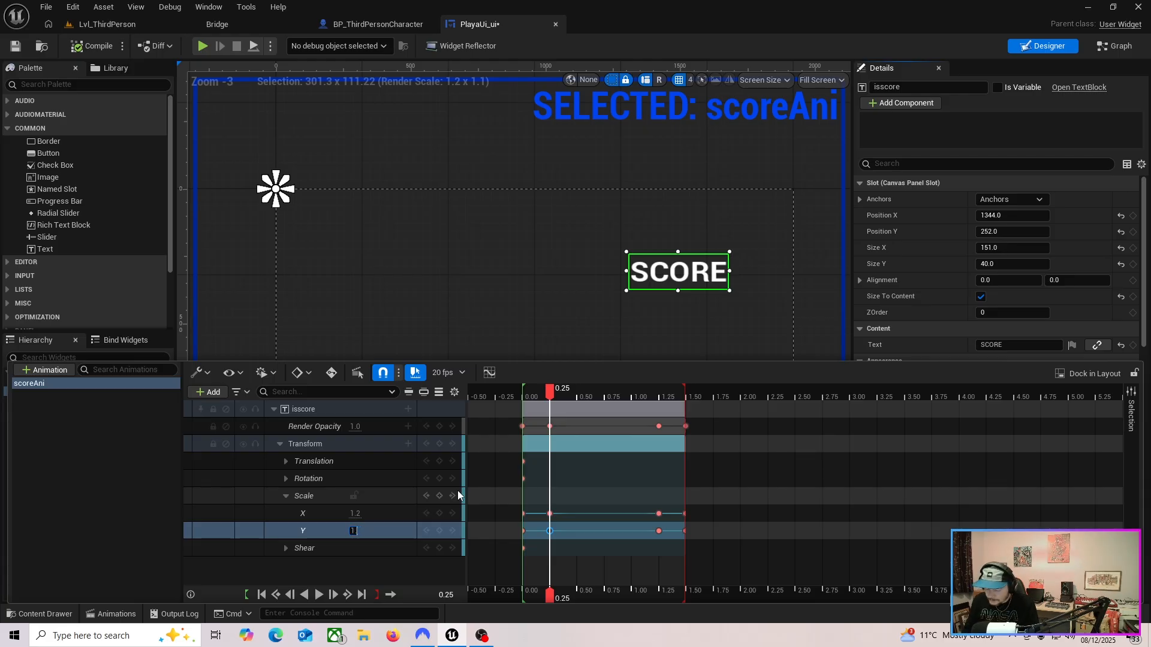
key(Return)
drag(550, 391, 660, 418)
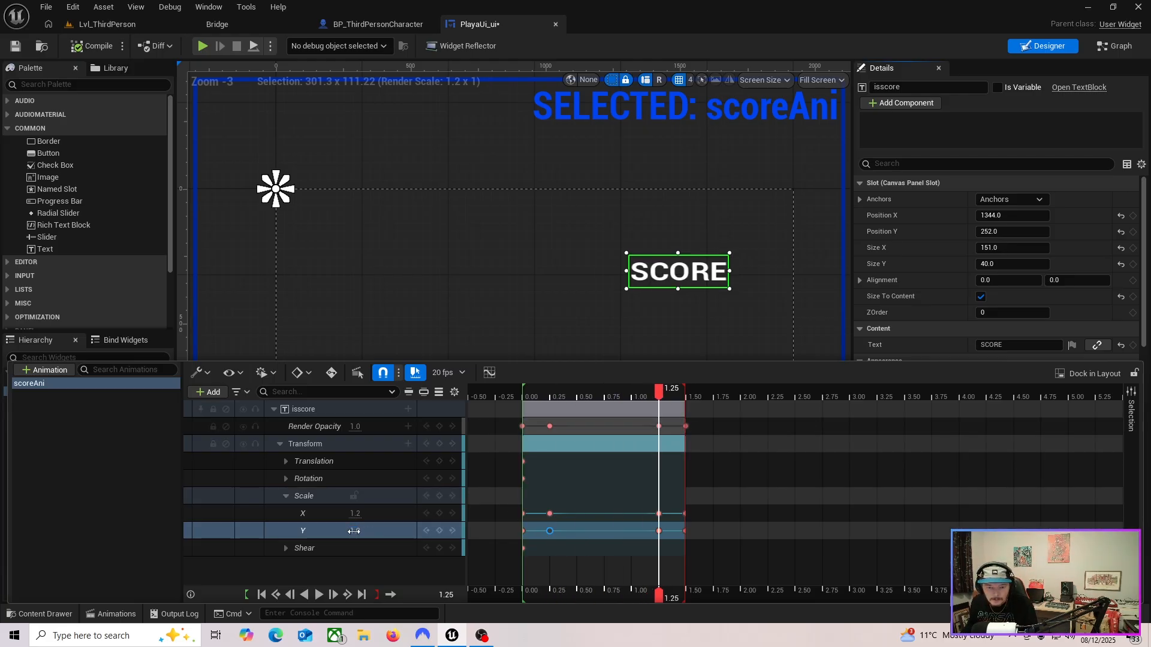
text(1.2)
key(Return)
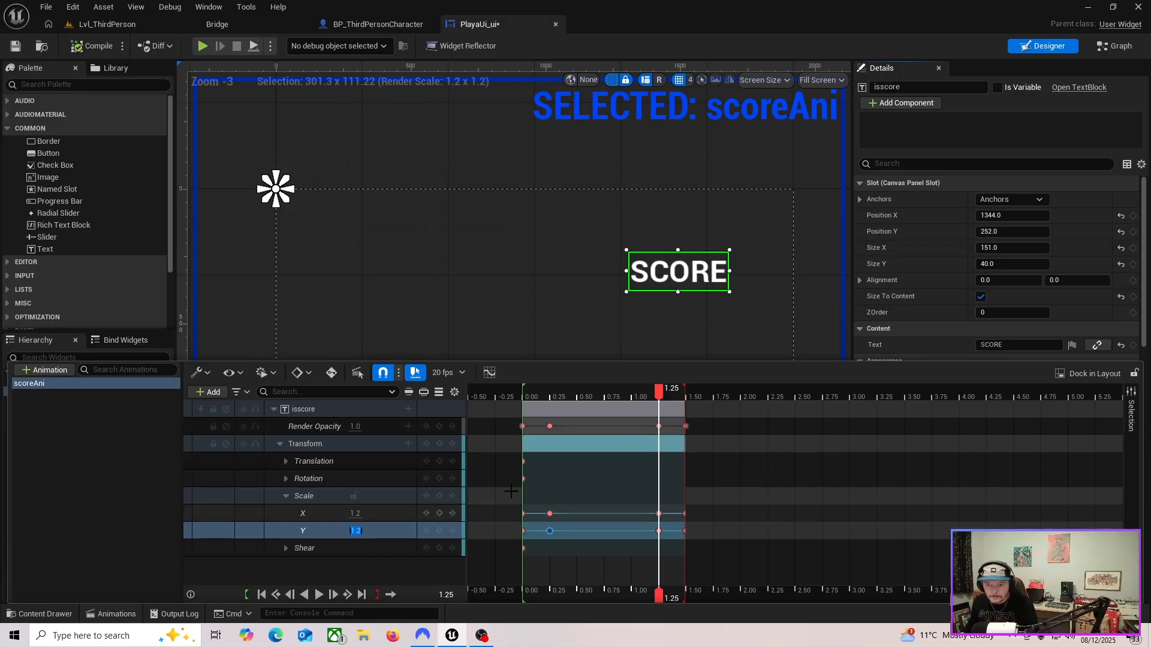
Play the scoreAni animation, and duplicate the Scale X key from 0.25 seconds to 0.50 seconds
click(319, 594)
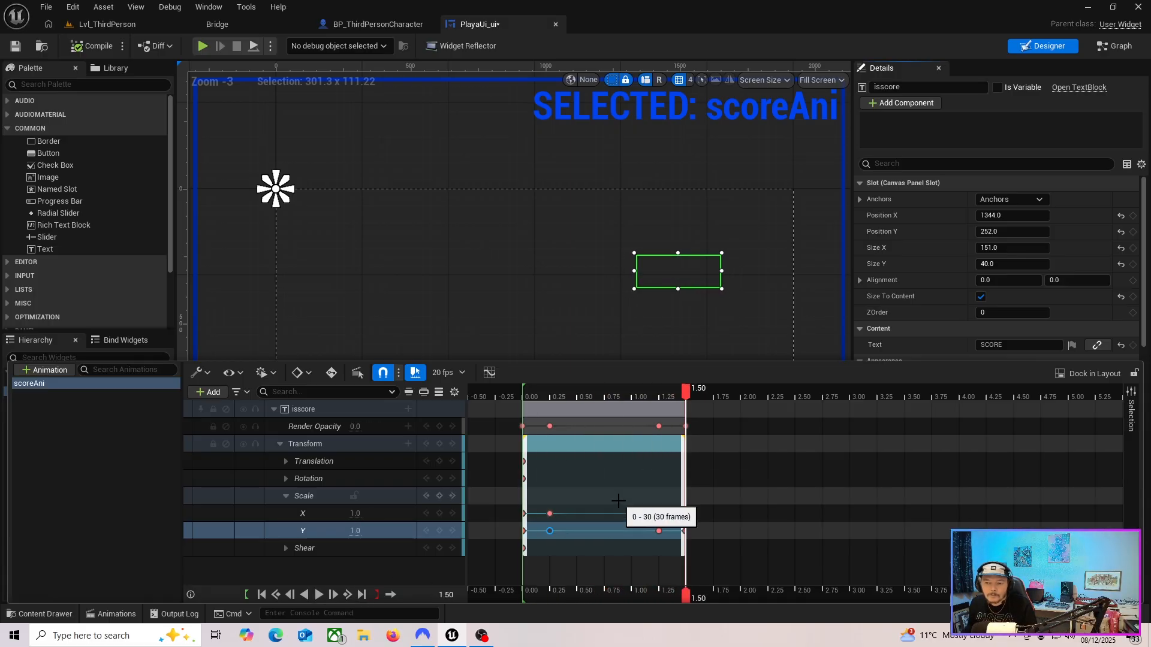
drag(689, 396, 577, 427)
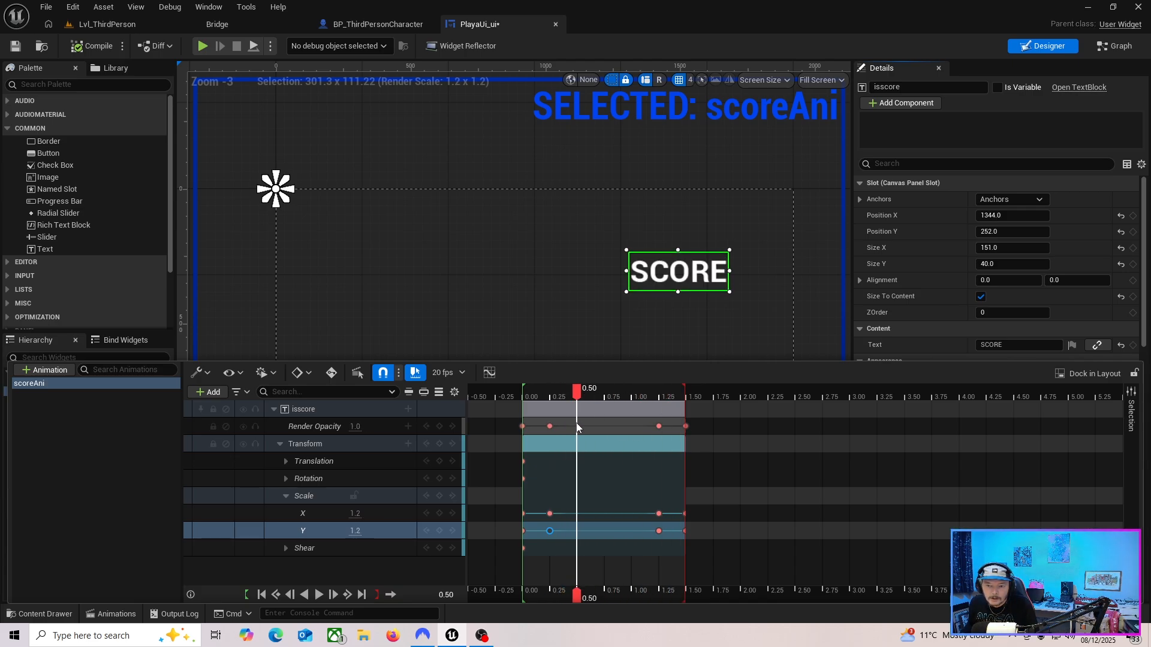
click(550, 514)
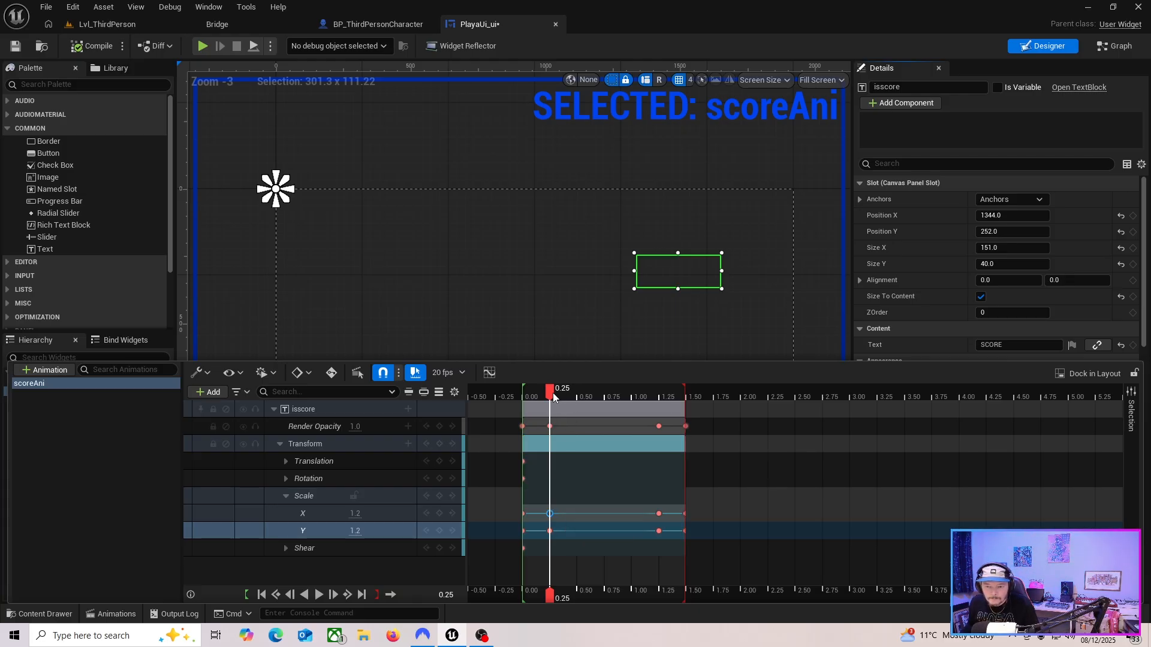
drag(553, 393, 576, 397)
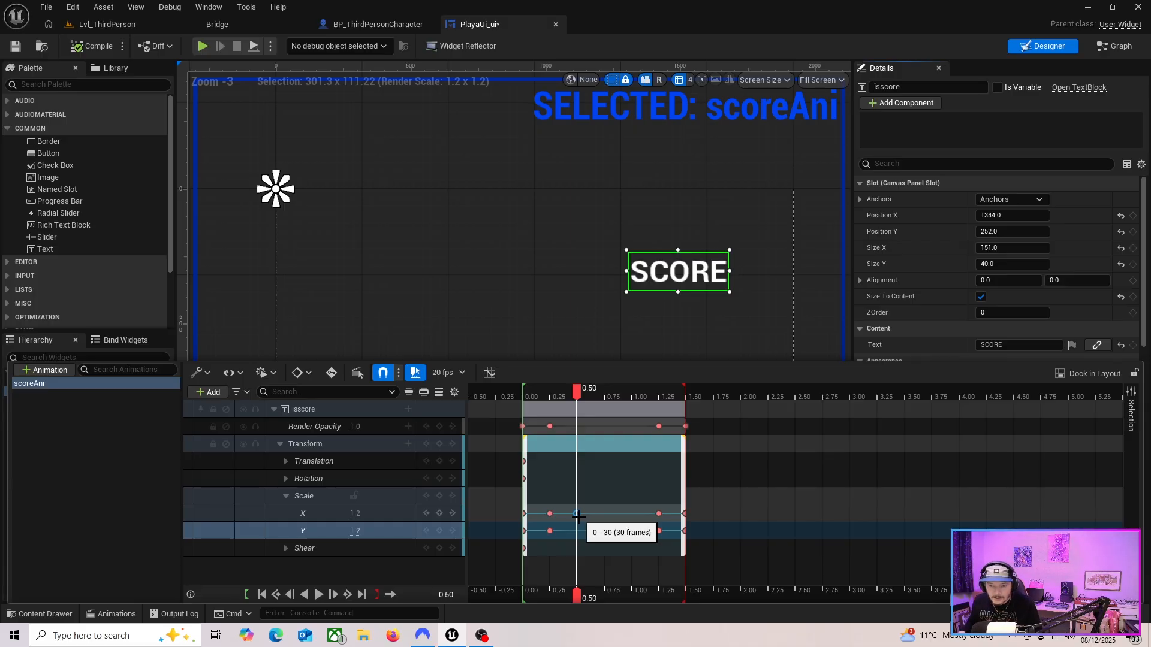
drag(574, 397, 550, 411)
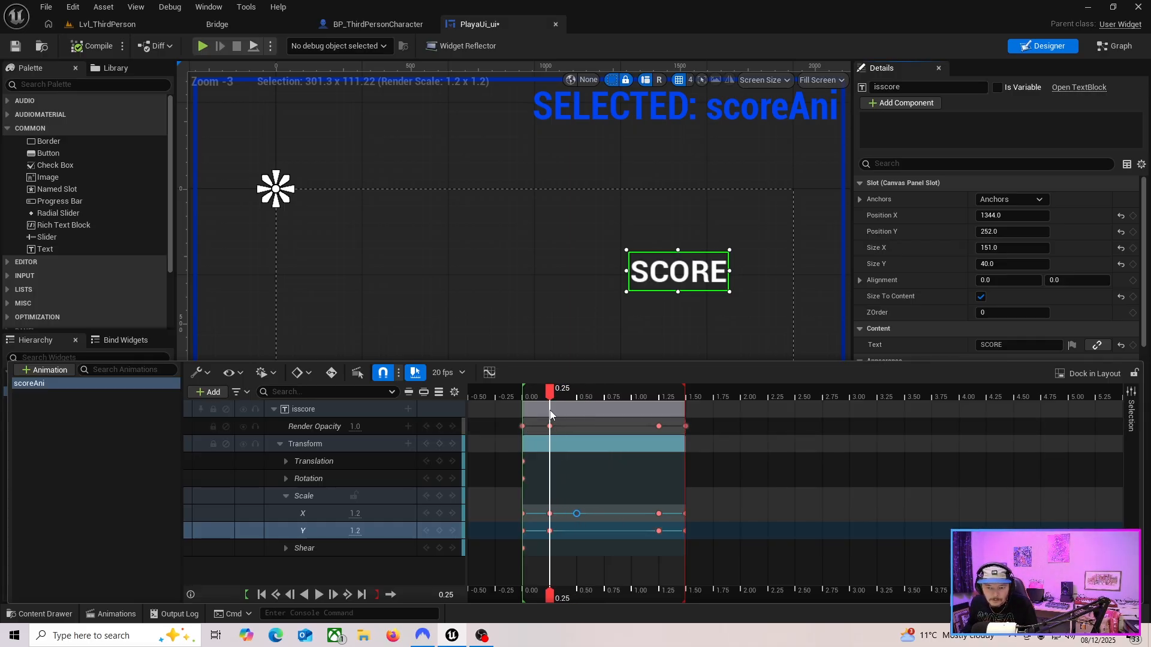
Set the Scale X key of isscore at 0.25 seconds to 1.0
click(549, 514)
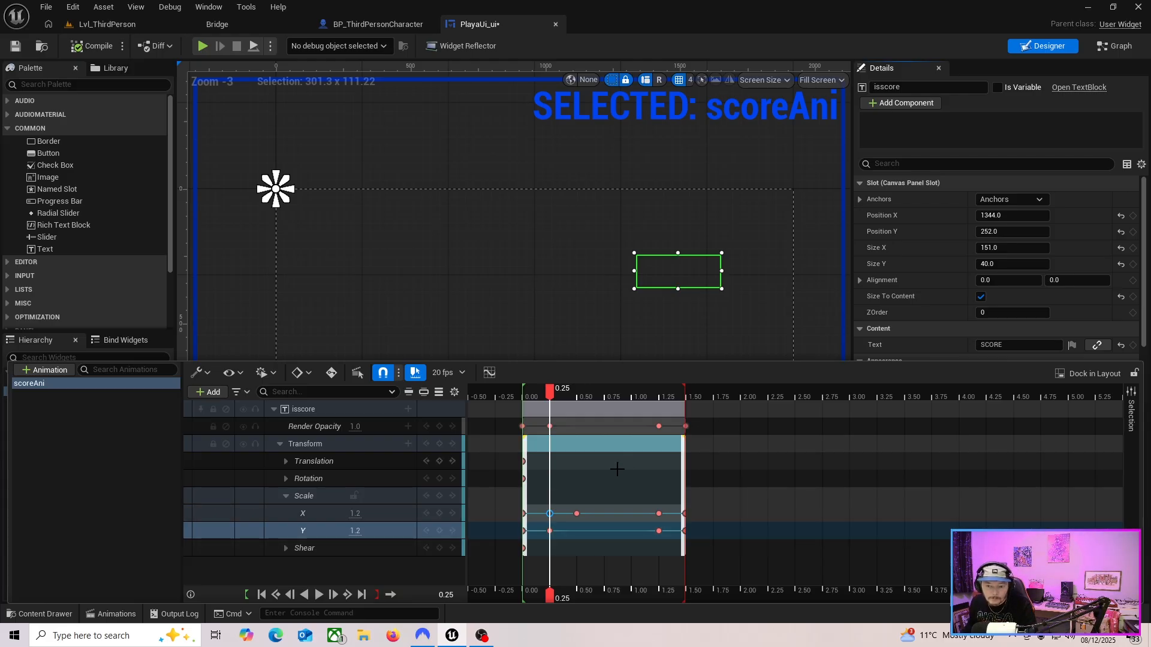
click(354, 514)
text(1)
key(Return)
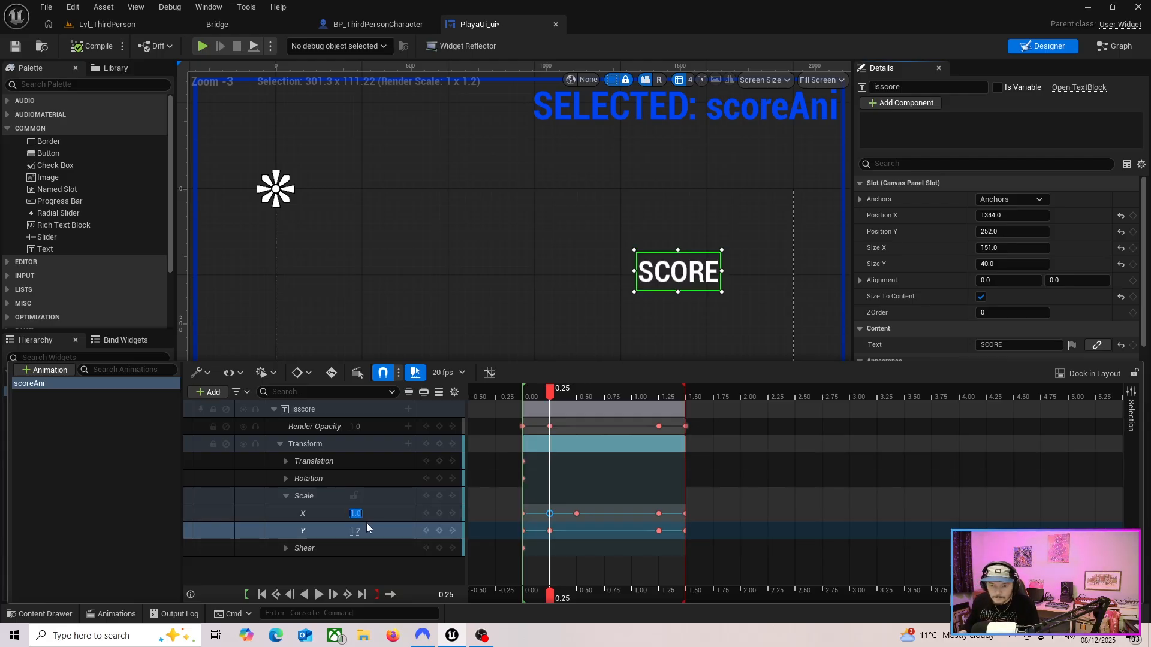
Duplicate the Scale Y key from 0.25 to 0.50 seconds and set the key at 0.25 seconds to 1.0
click(550, 531)
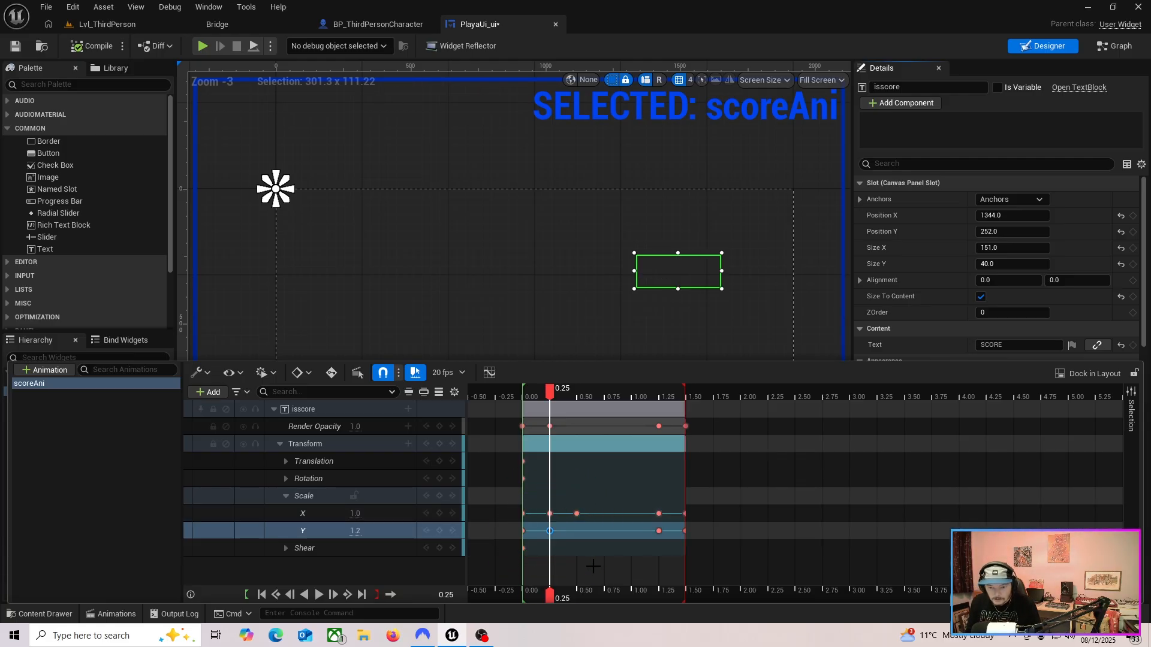
click(566, 397)
click(577, 400)
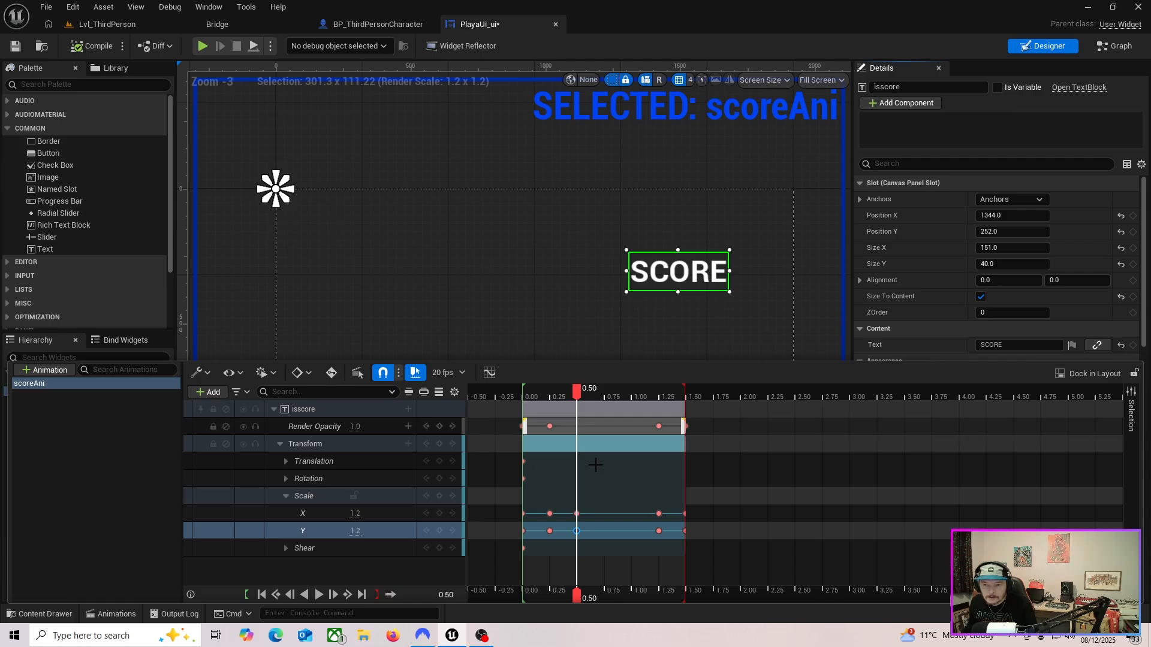
click(550, 531)
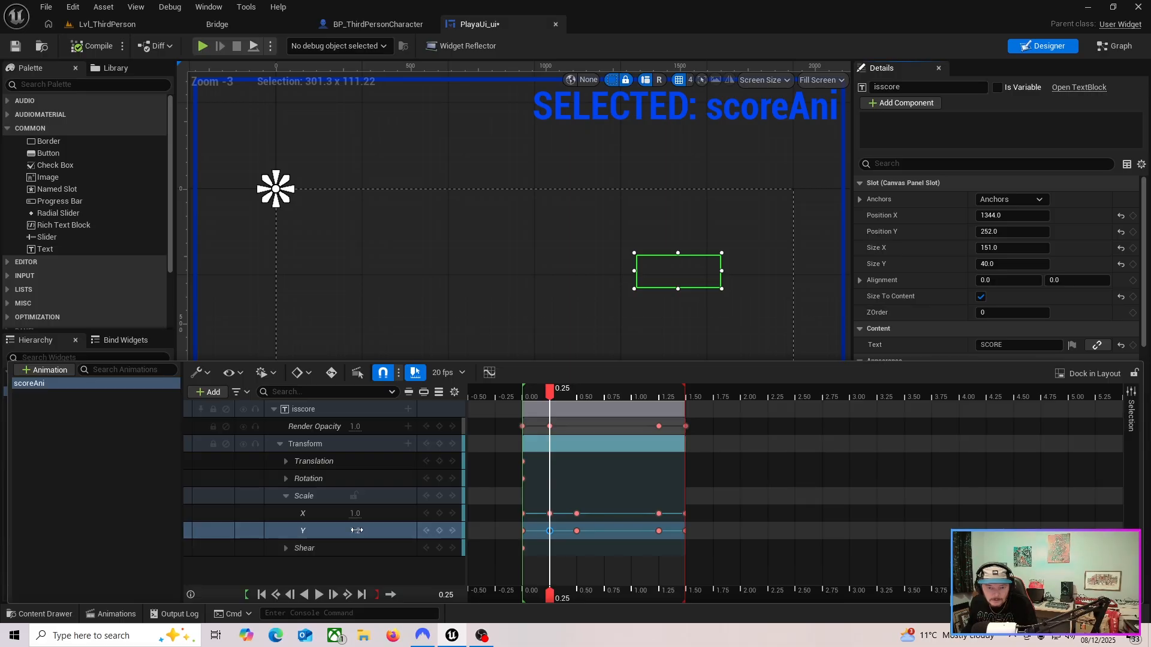
key(Return)
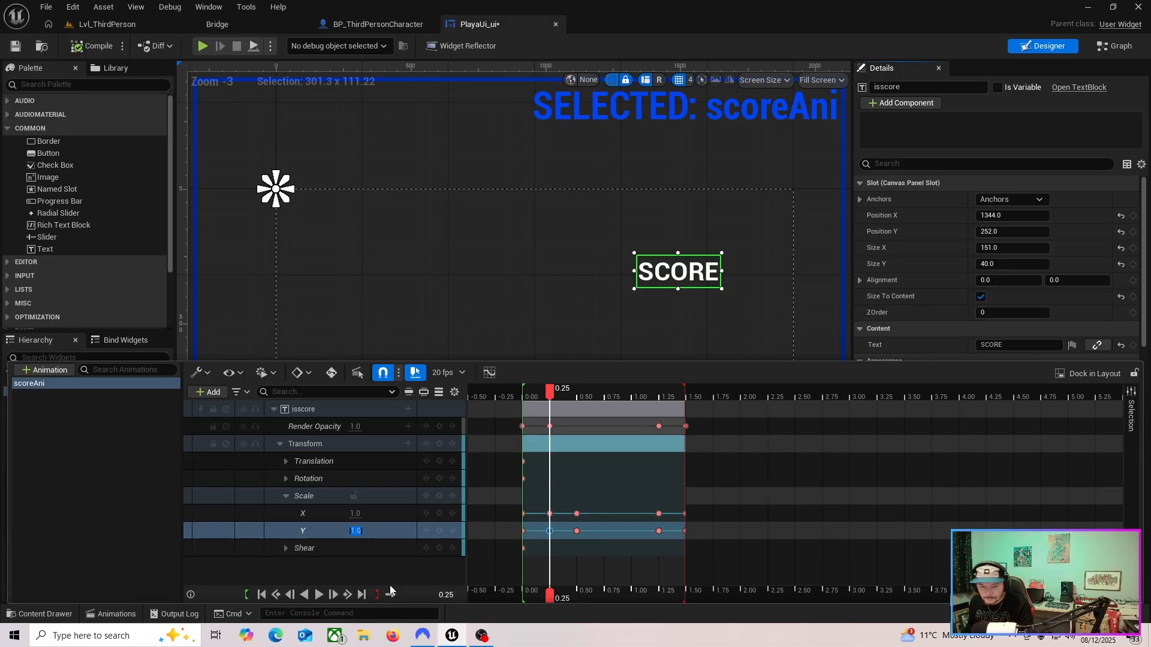
Play the scoreAni animation repeatedly to review the score's fade and scaling
click(319, 595)
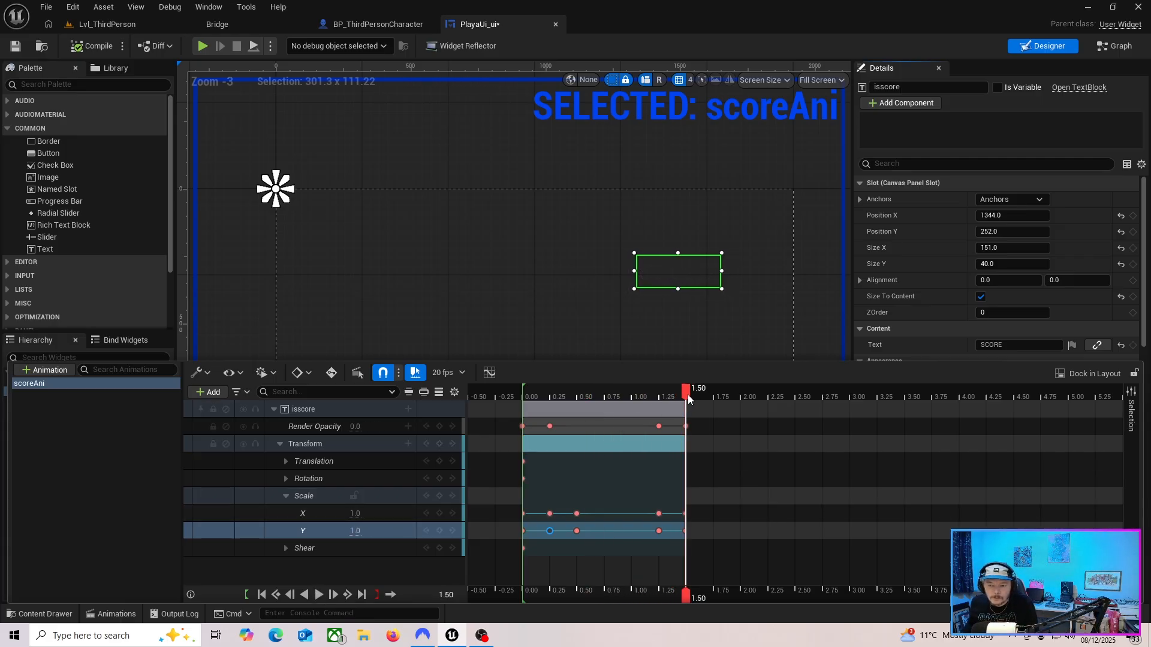
drag(687, 393, 524, 436)
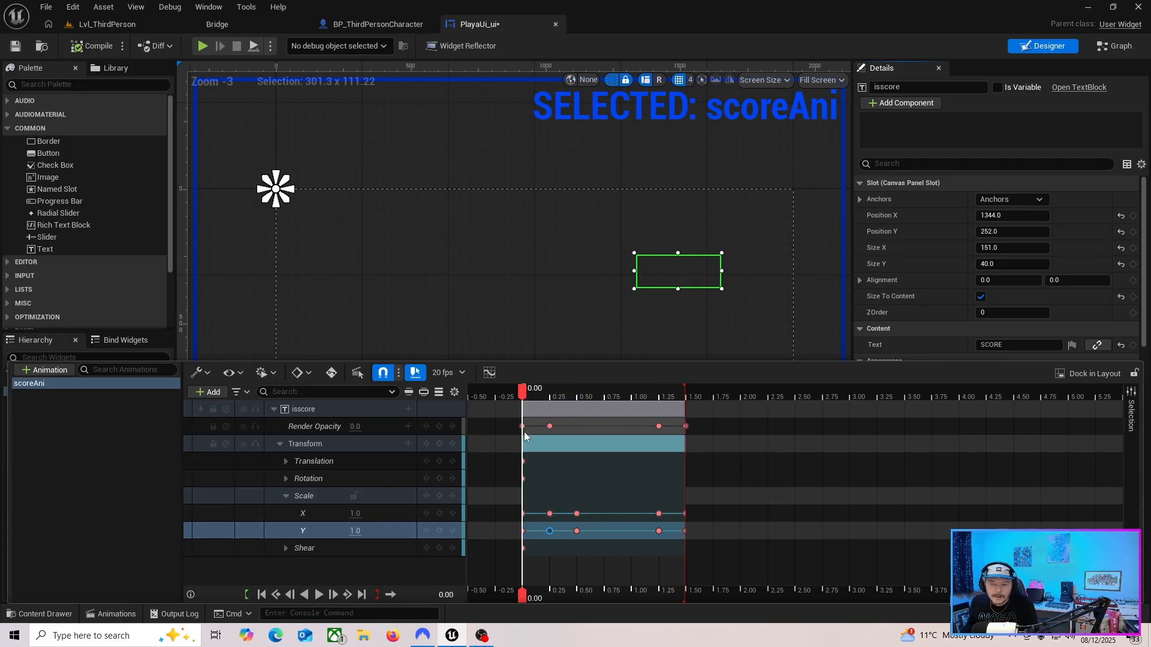
click(318, 595)
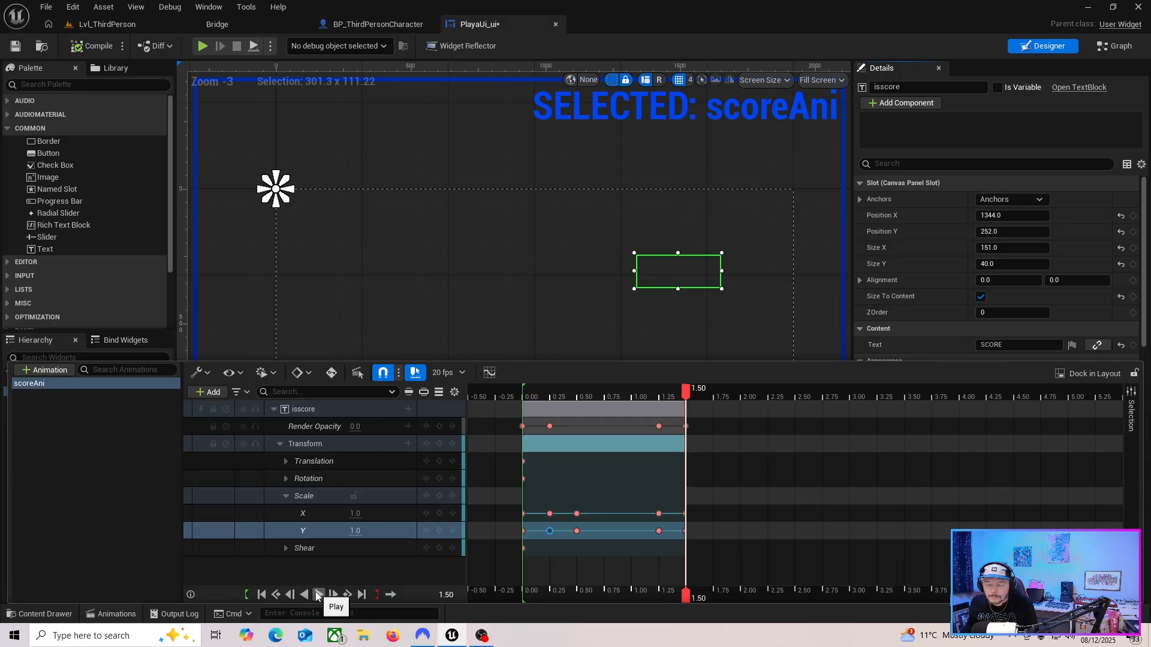
click(318, 595)
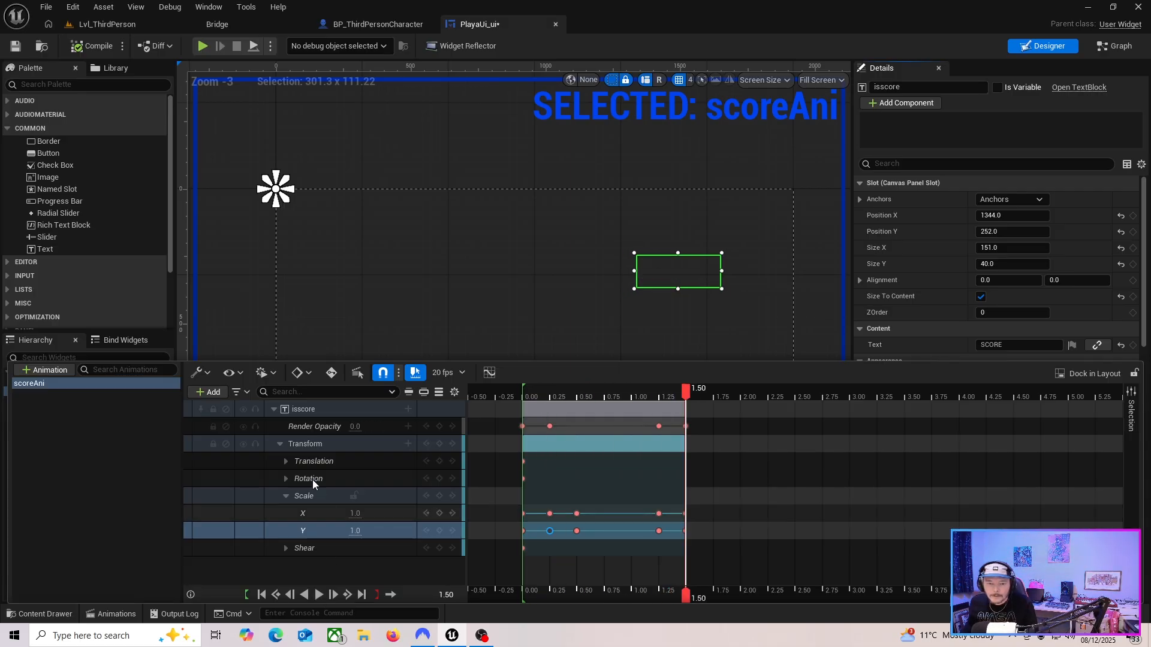
Return the playhead to 0.00 and collapse the isscore tracks
click(273, 409)
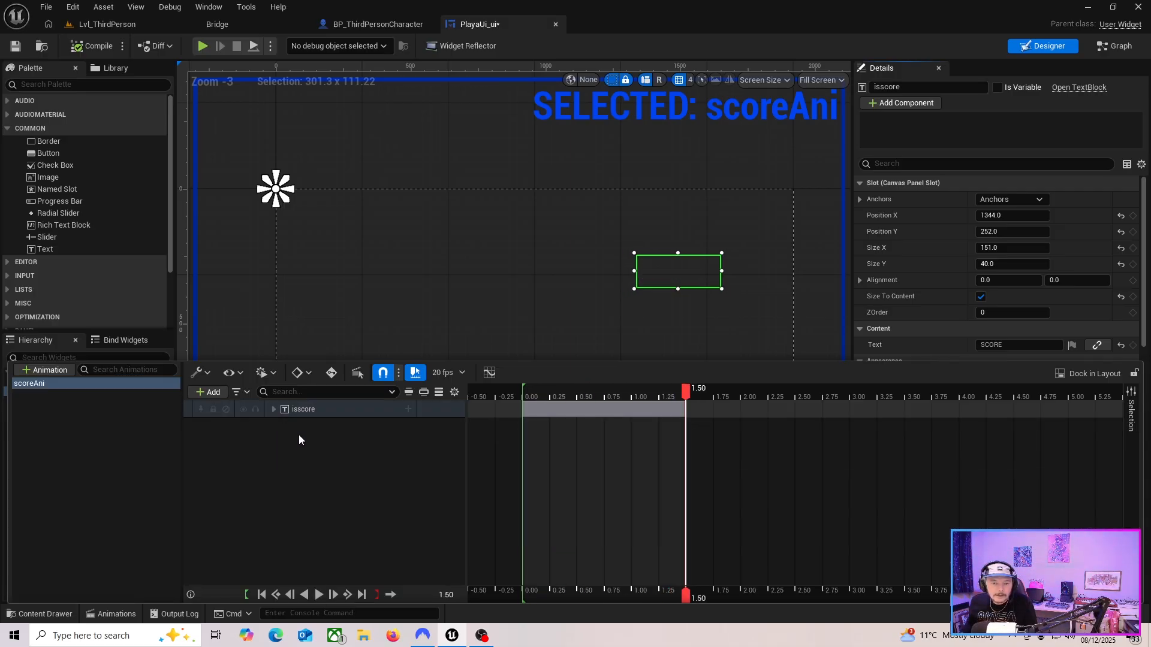
drag(683, 391, 521, 391)
click(274, 409)
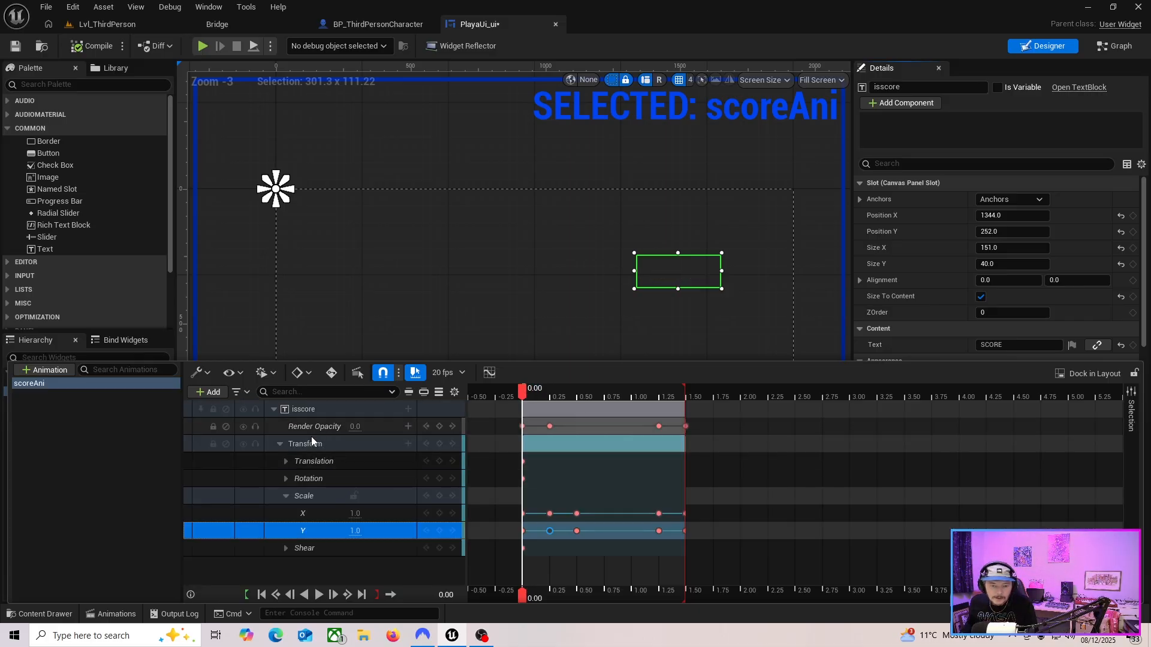
click(273, 409)
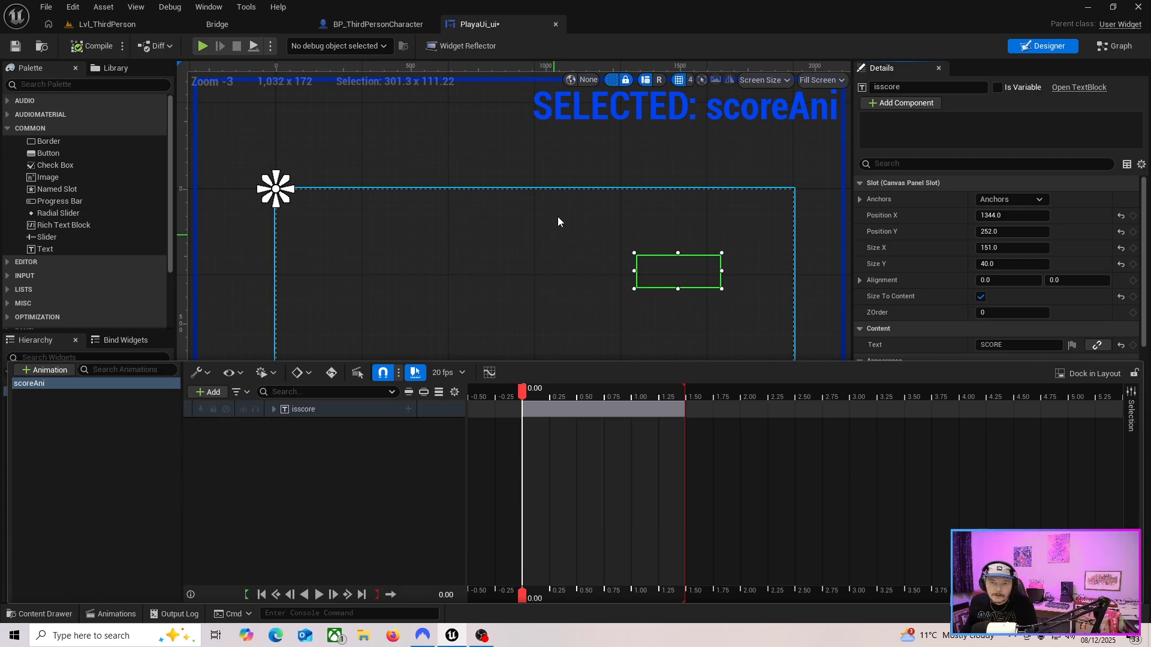
Rename ProgressBar_0 to ProgressBarz and reopen the widget's animations
click(498, 24)
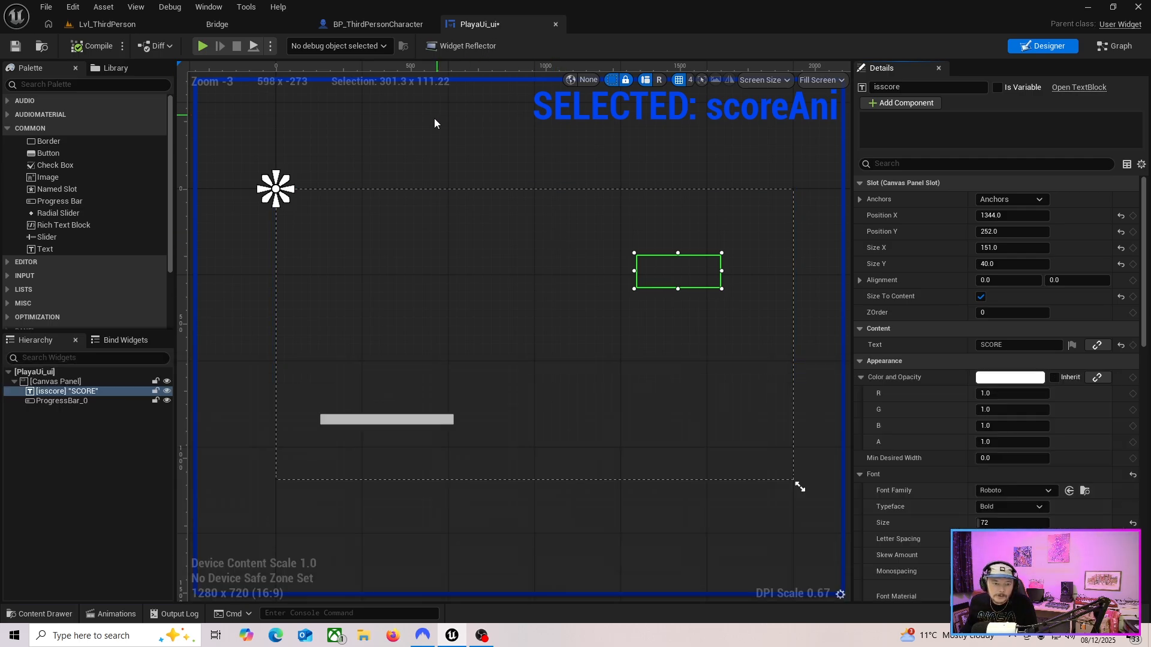
click(87, 402)
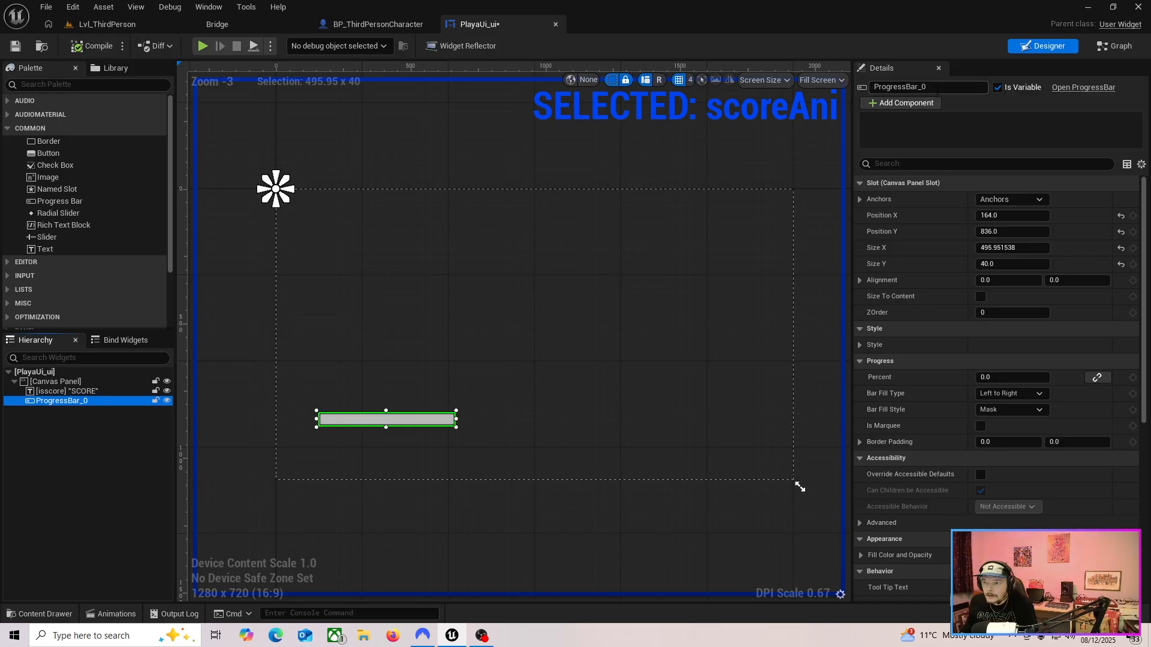
click(947, 87)
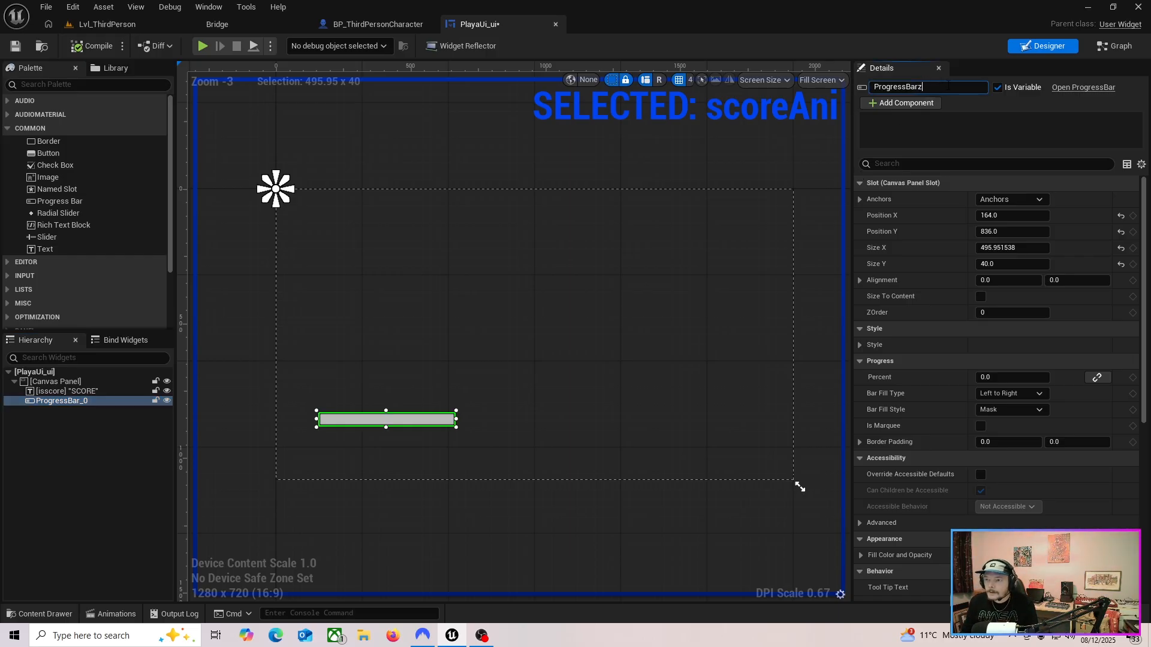
key(Return)
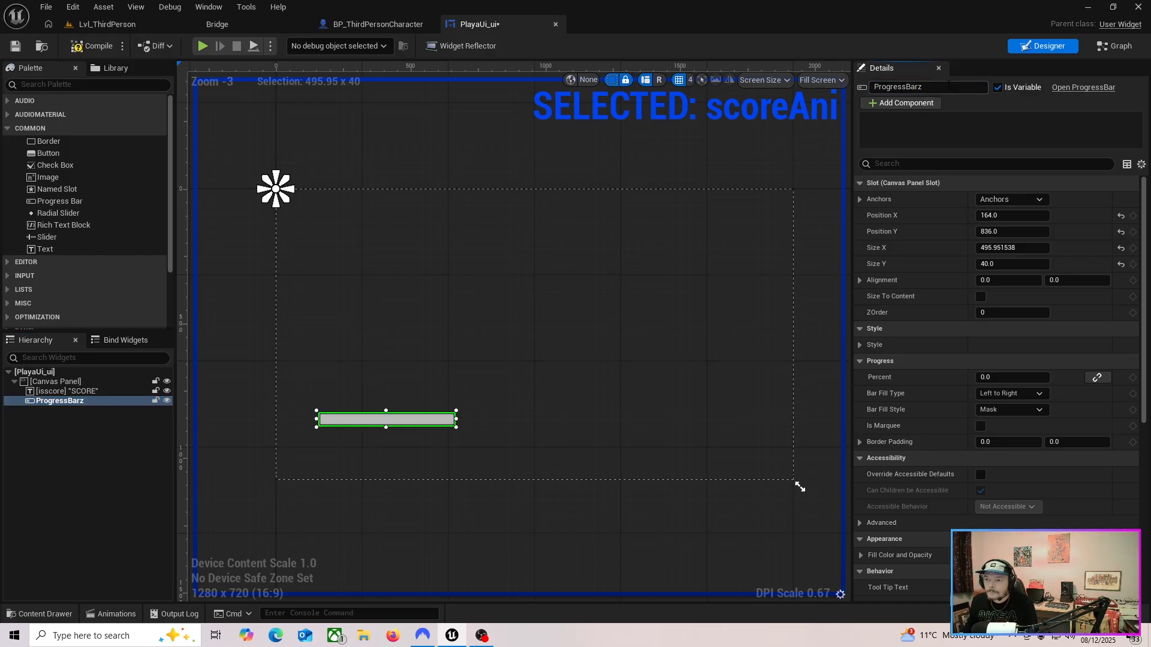
click(114, 614)
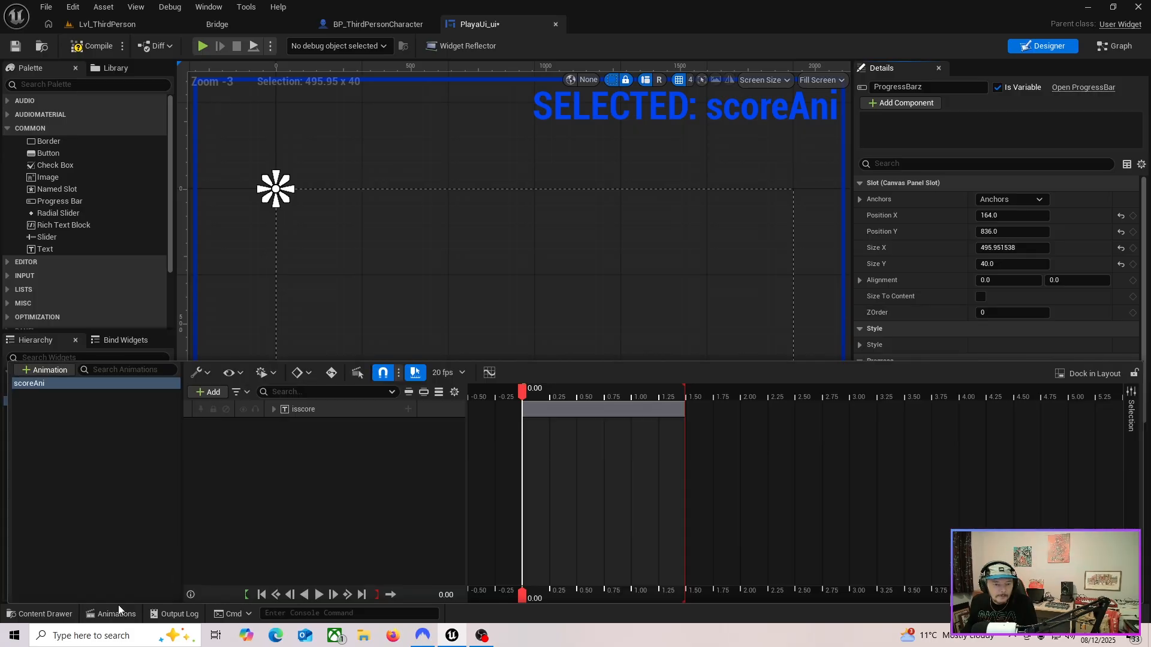
click(56, 383)
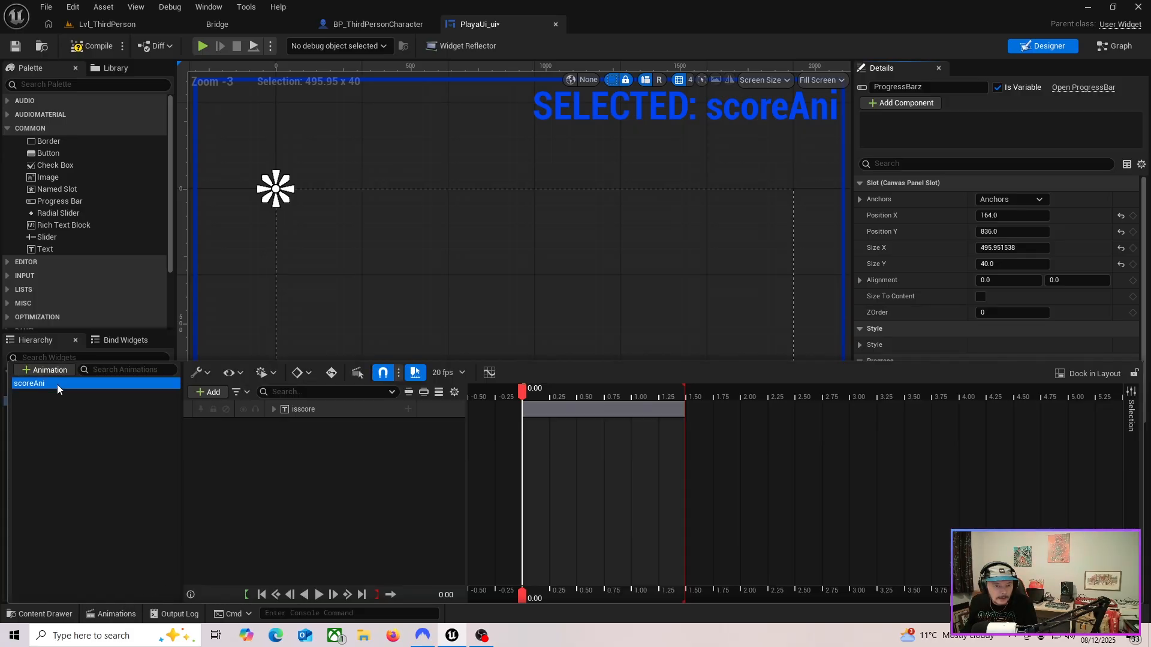
click(210, 393)
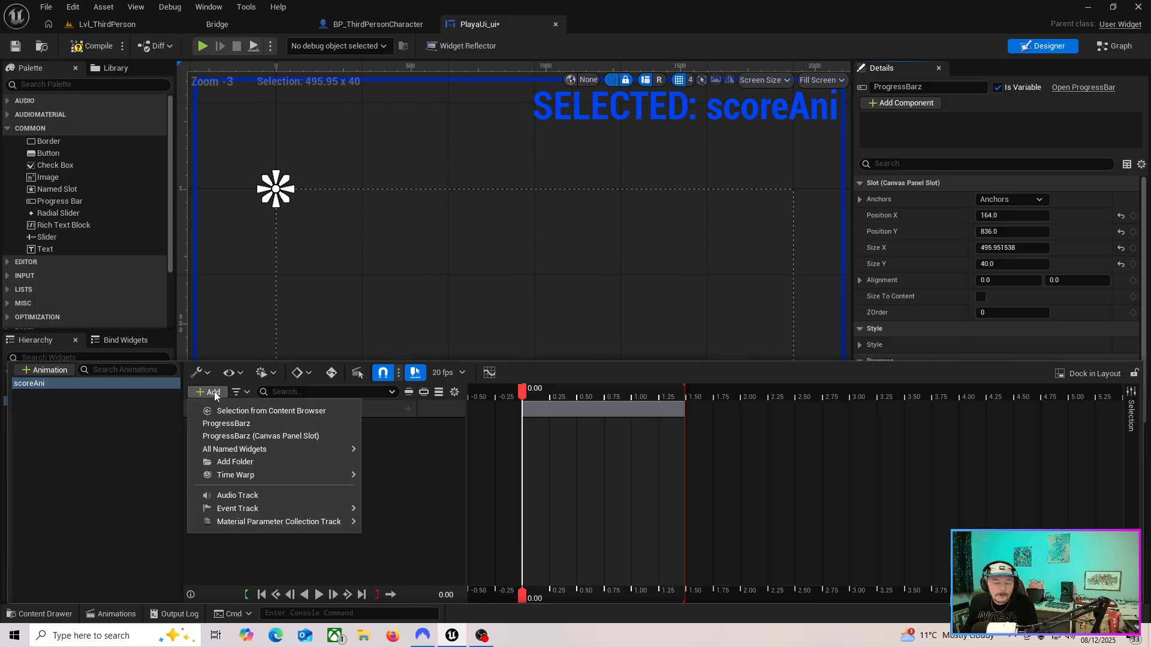
click(226, 424)
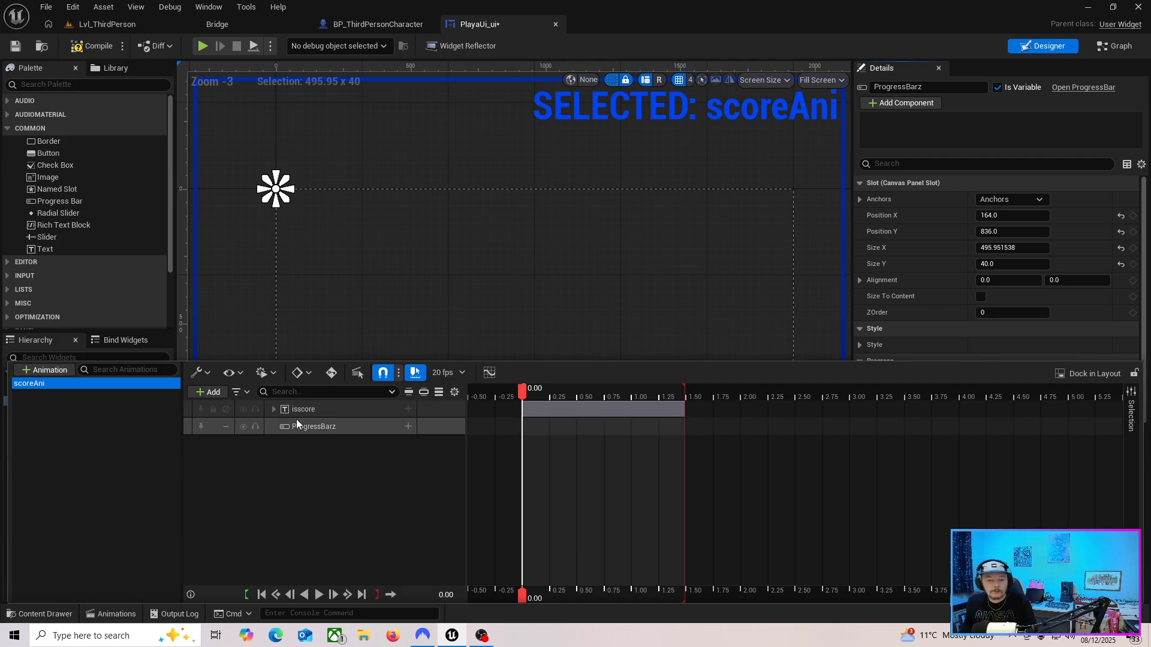
click(326, 426)
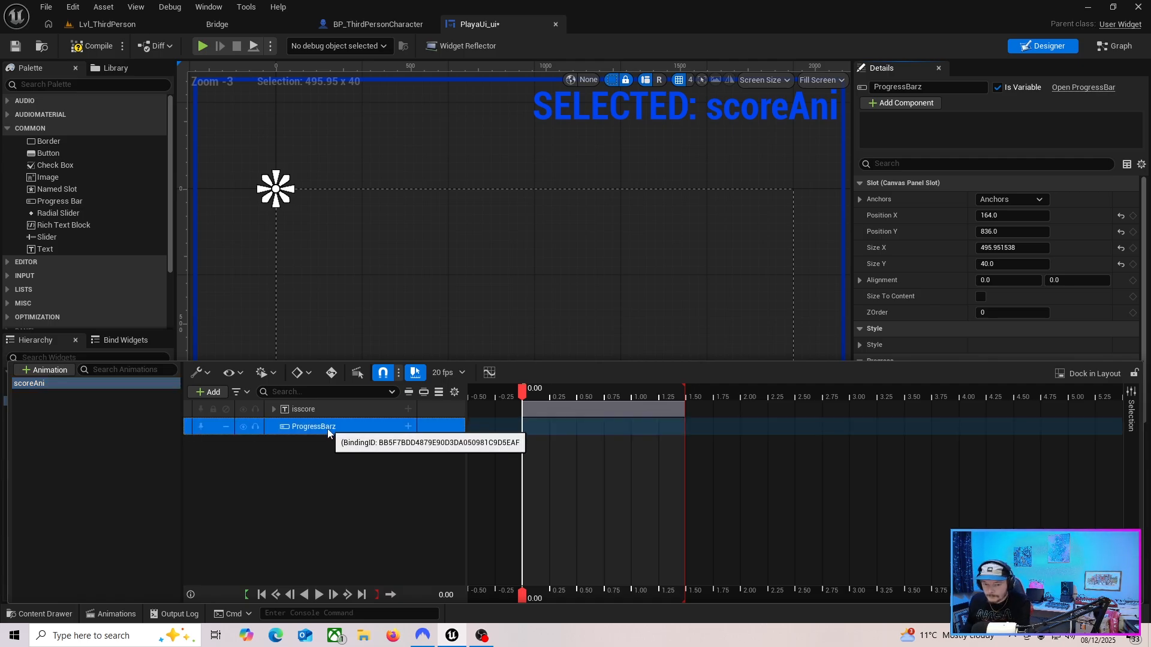
key(Delete)
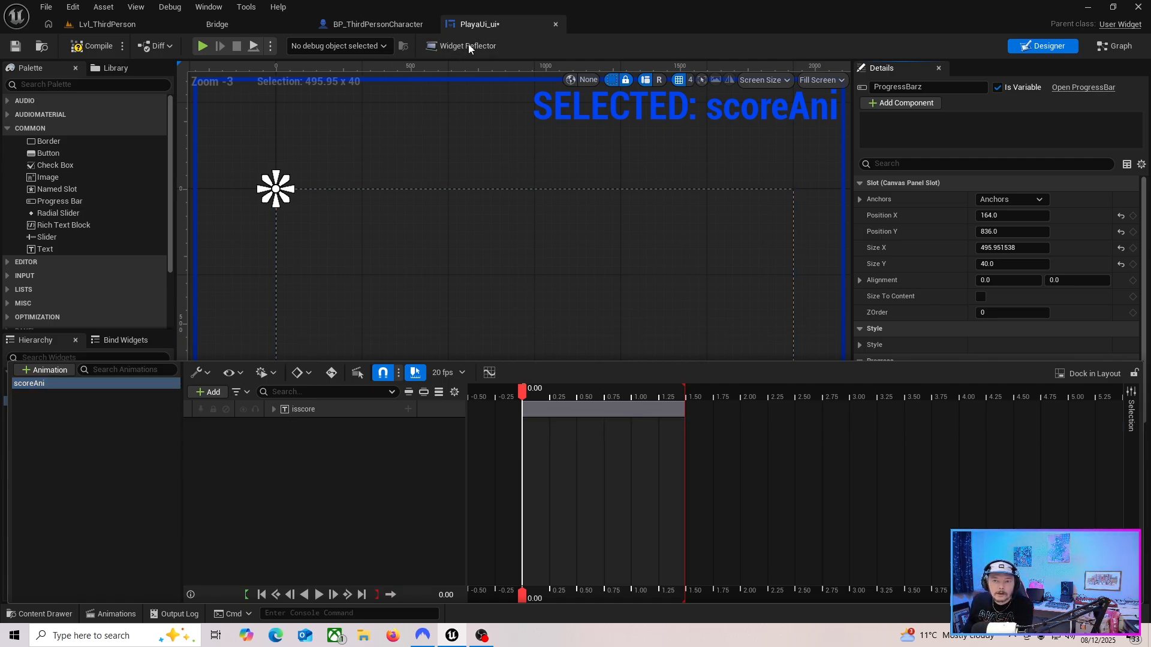
Create a new widget animation named healthBarAni
click(63, 410)
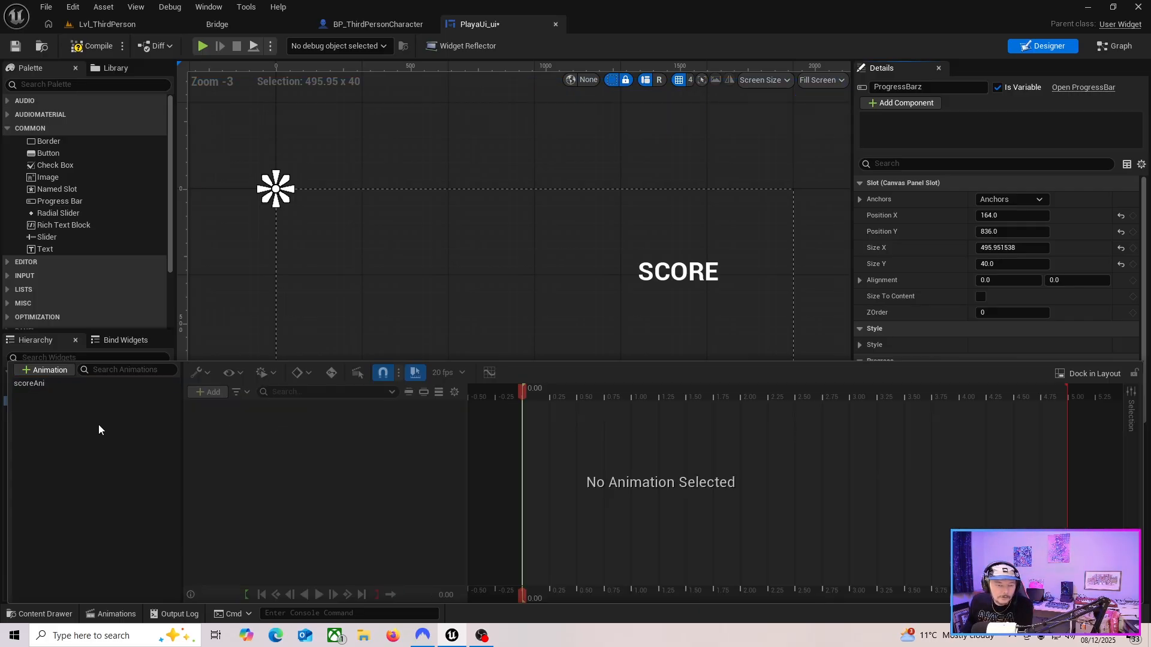
click(49, 371)
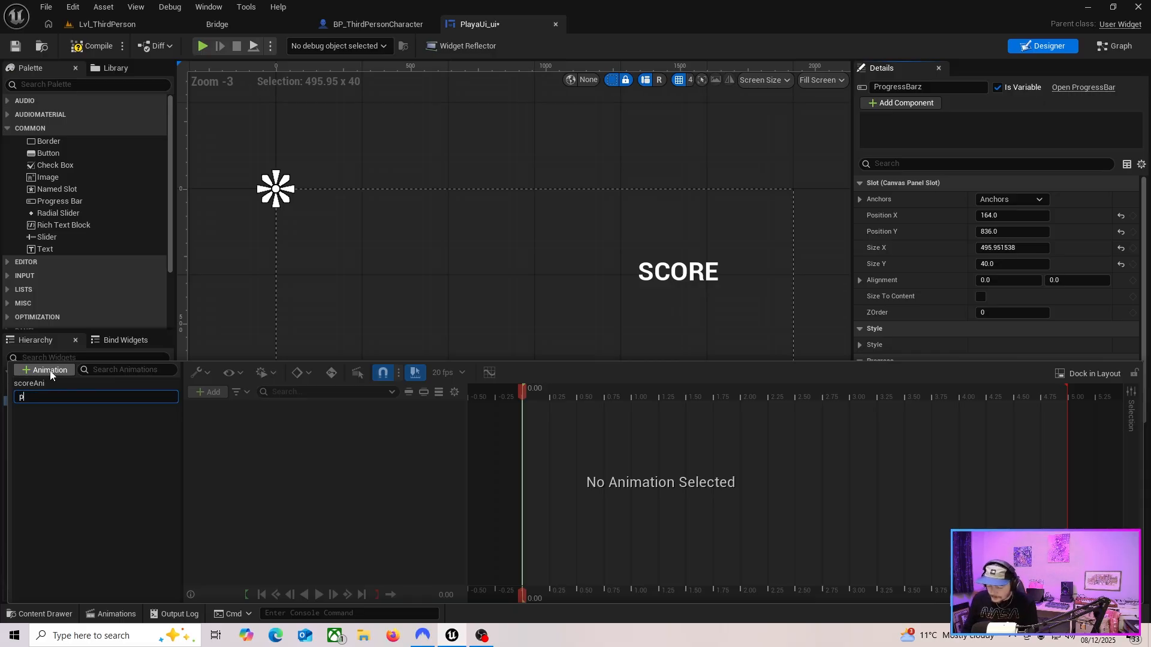
key(BackSpace)
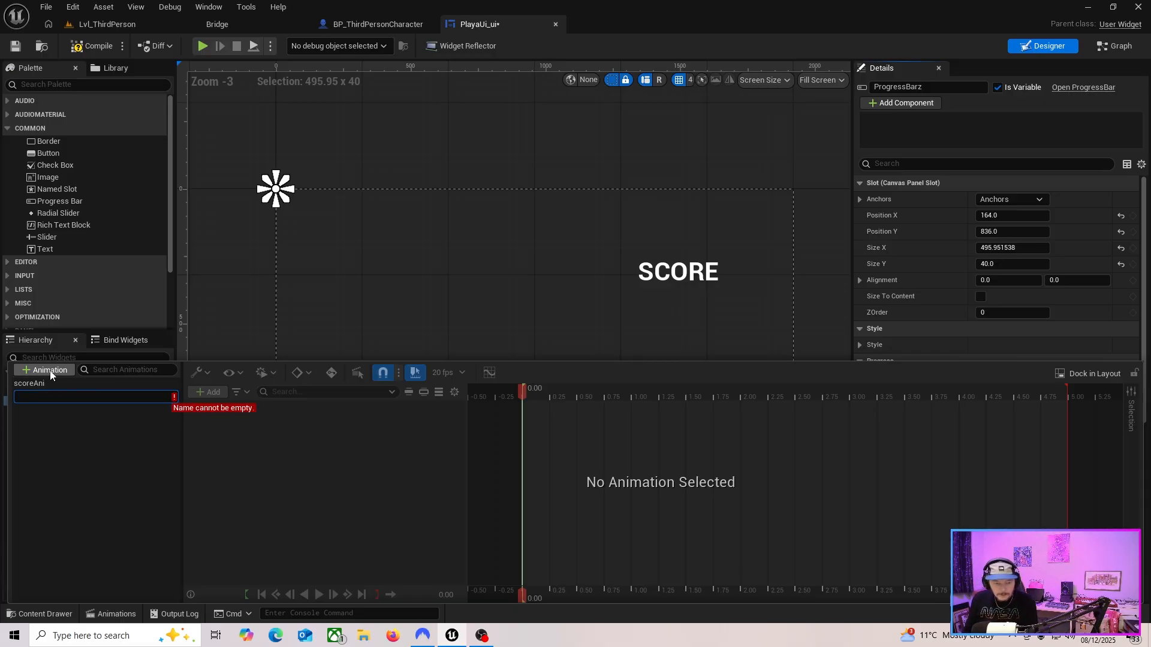
text(healthBarAni)
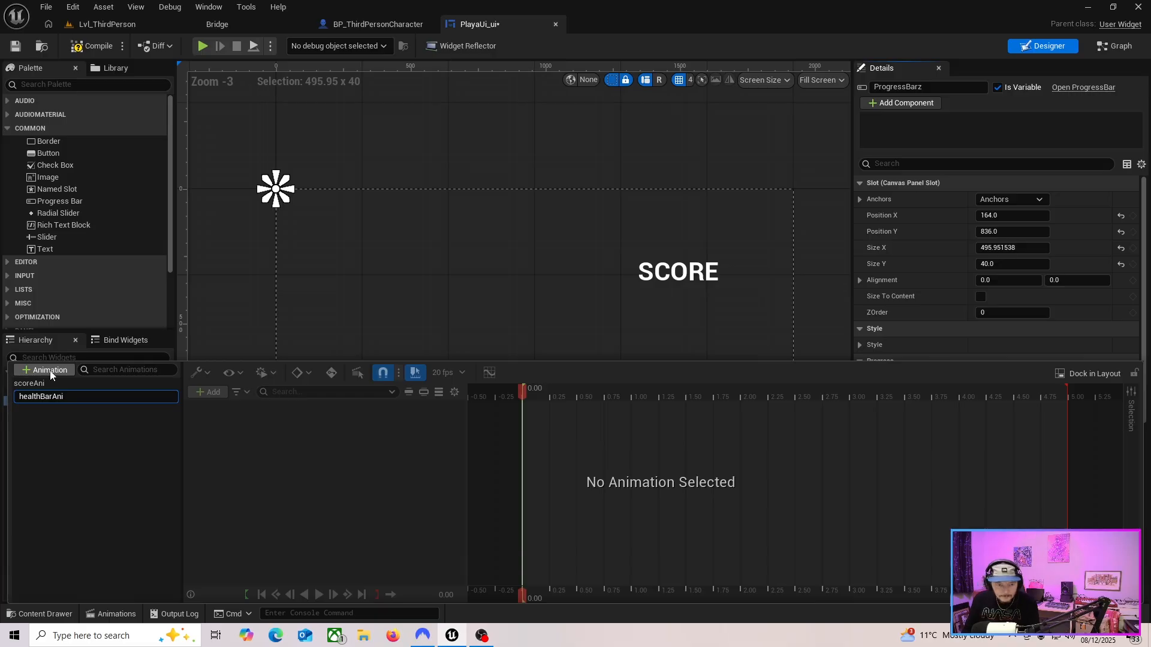
key(Return)
Add ProgressBarz to the healthBarAni animation and give it a Transform track
click(41, 385)
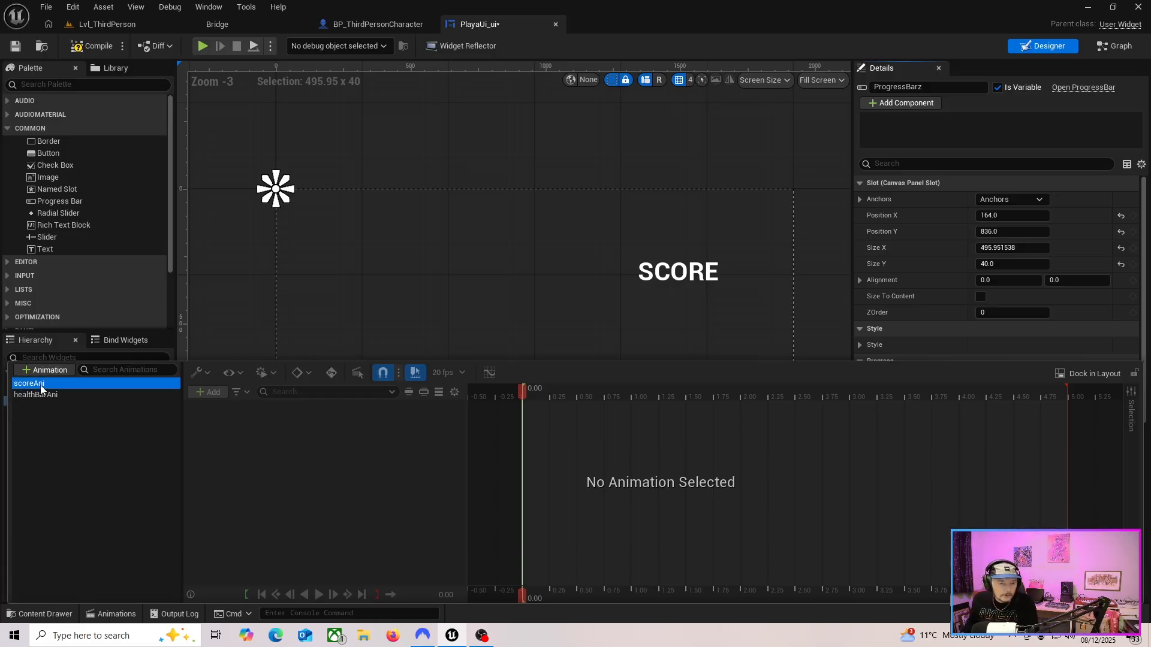
click(39, 394)
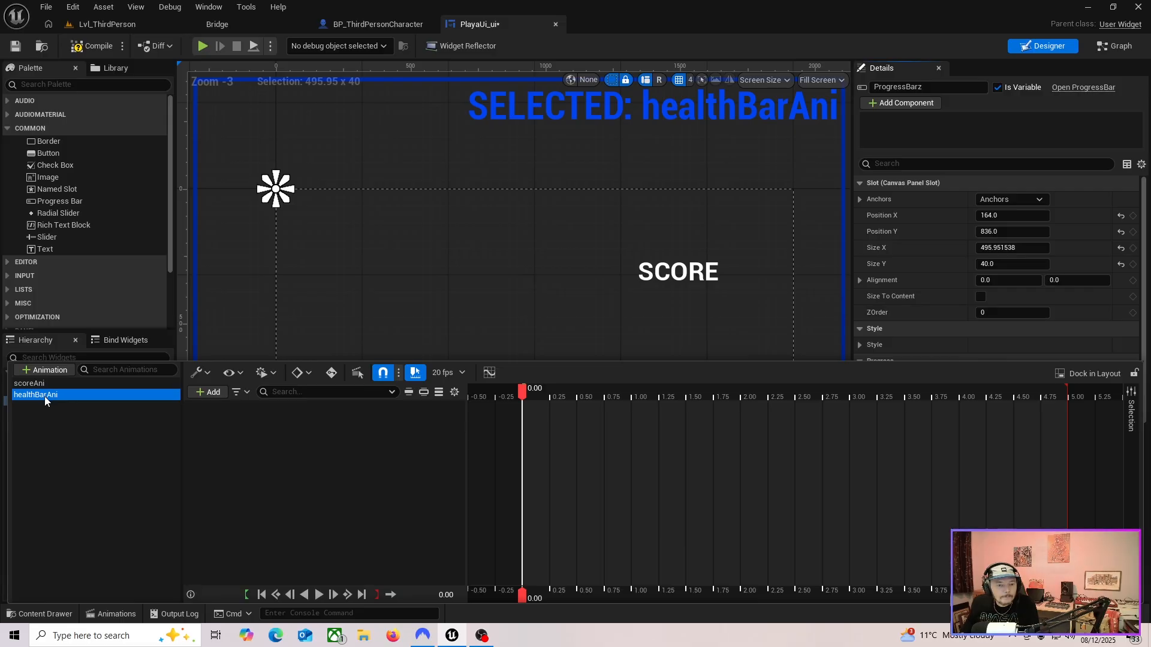
click(224, 391)
click(233, 420)
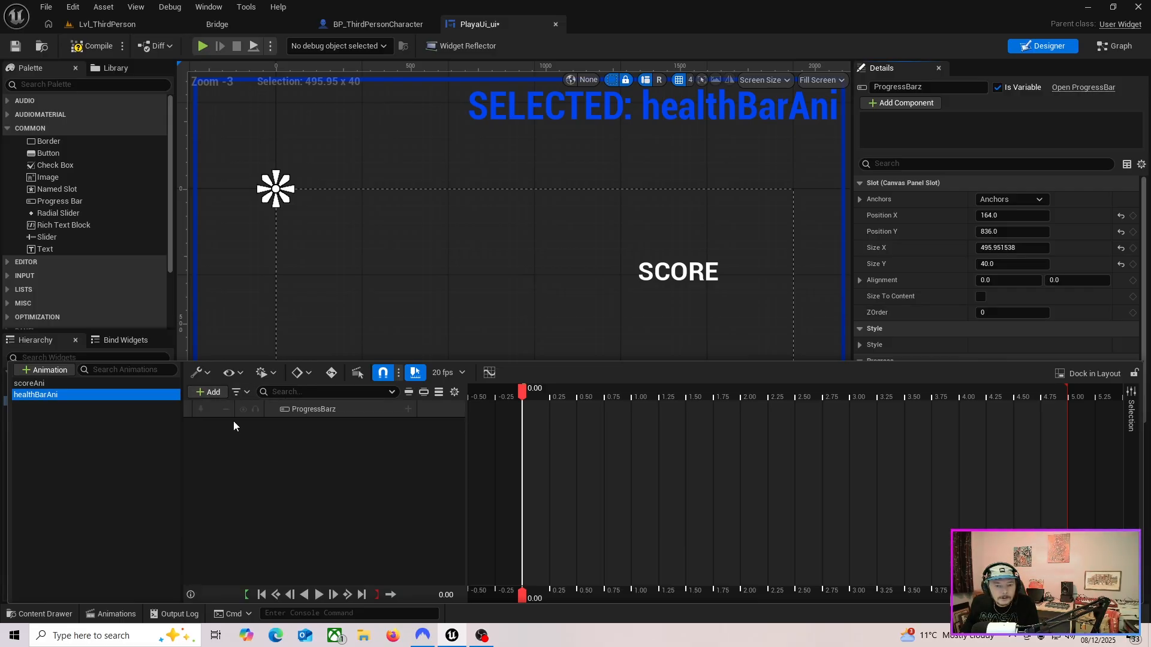
click(409, 410)
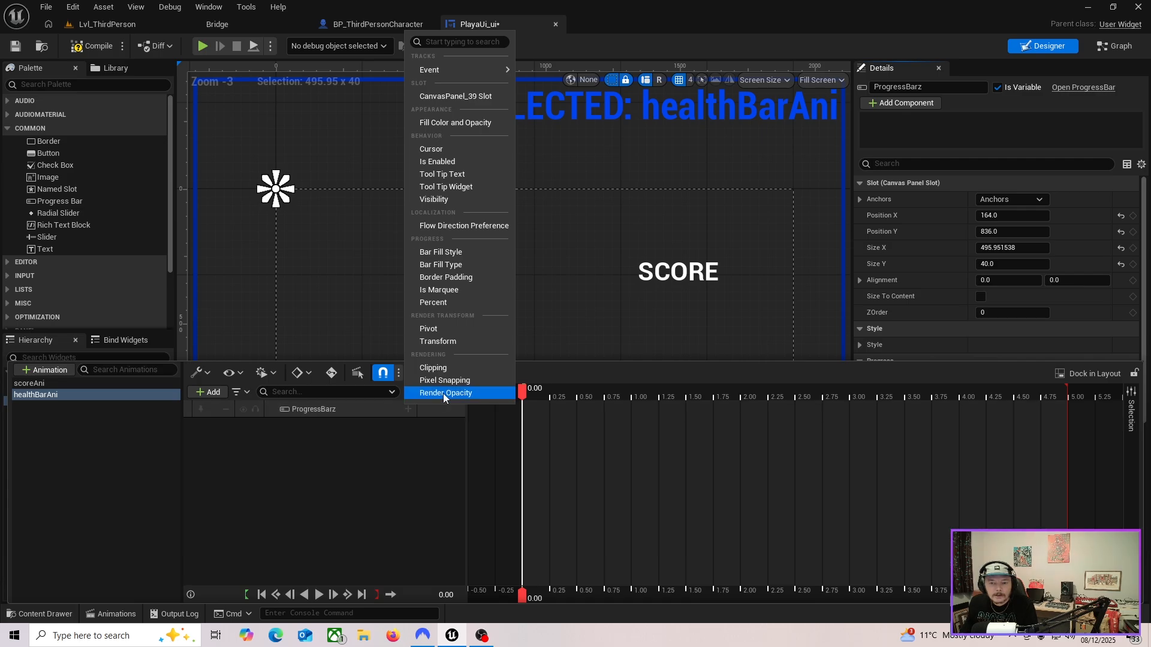
click(460, 343)
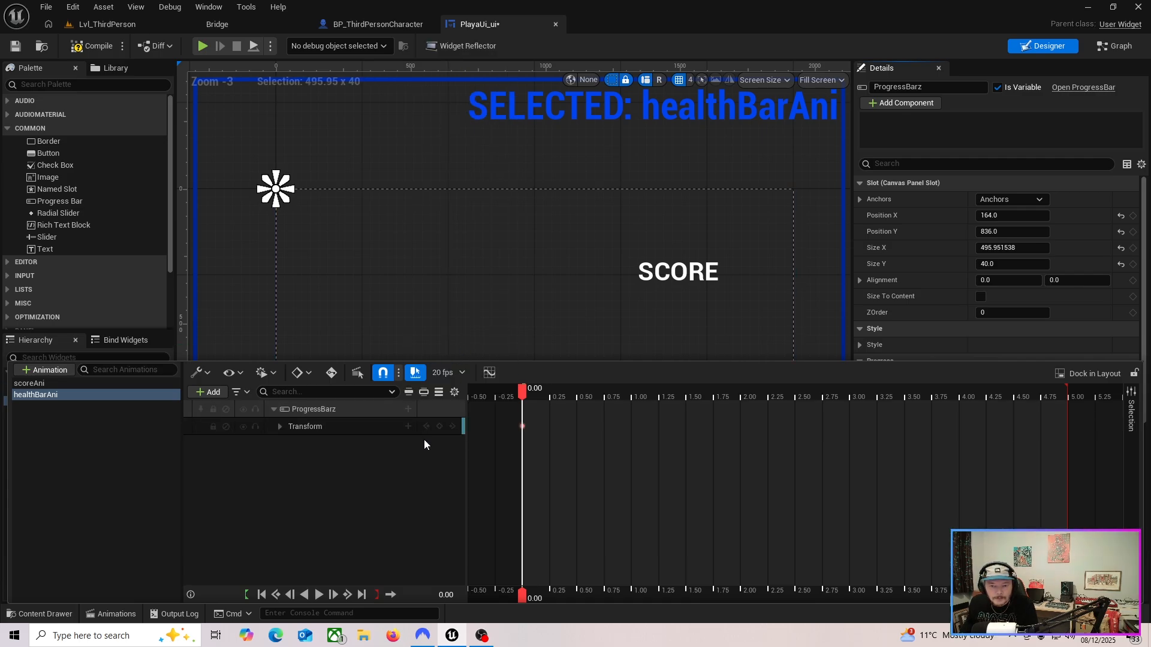
Expand ProgressBarz's Transform track and extend its section to 1.00 second
click(280, 426)
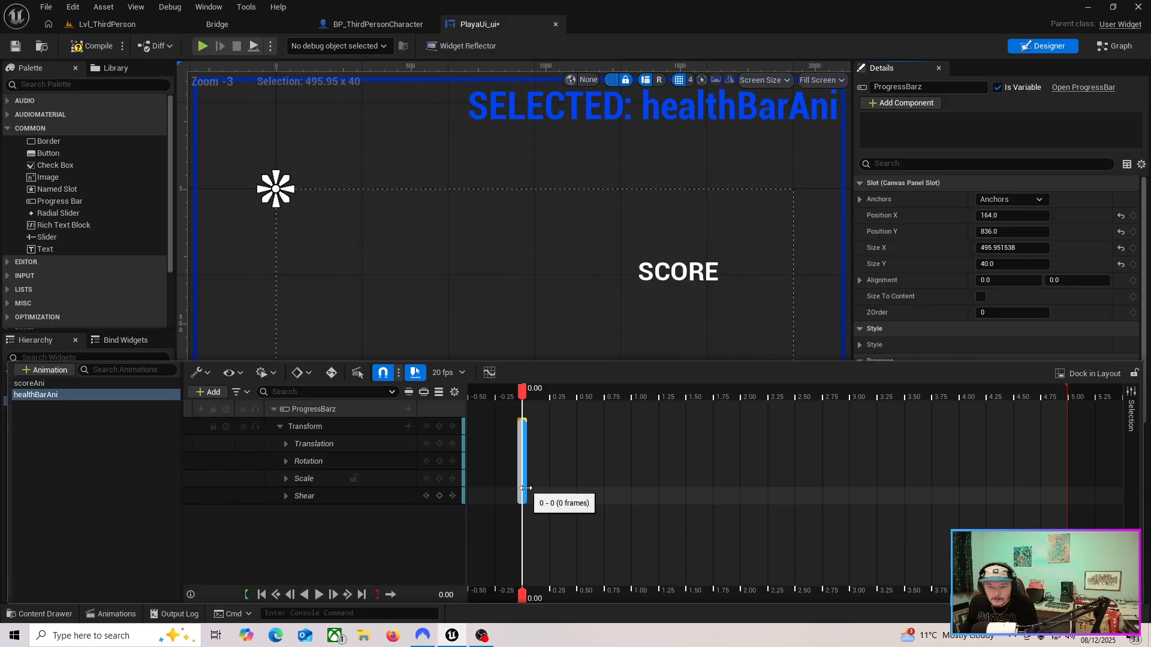
drag(526, 489, 579, 485)
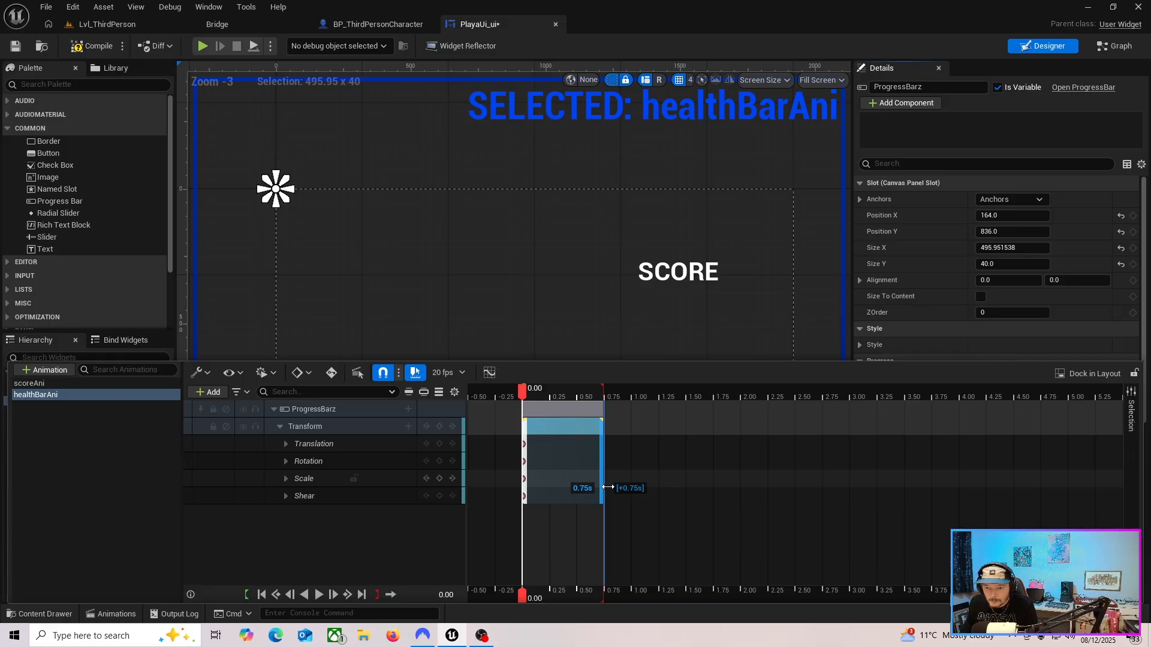
drag(608, 488, 630, 488)
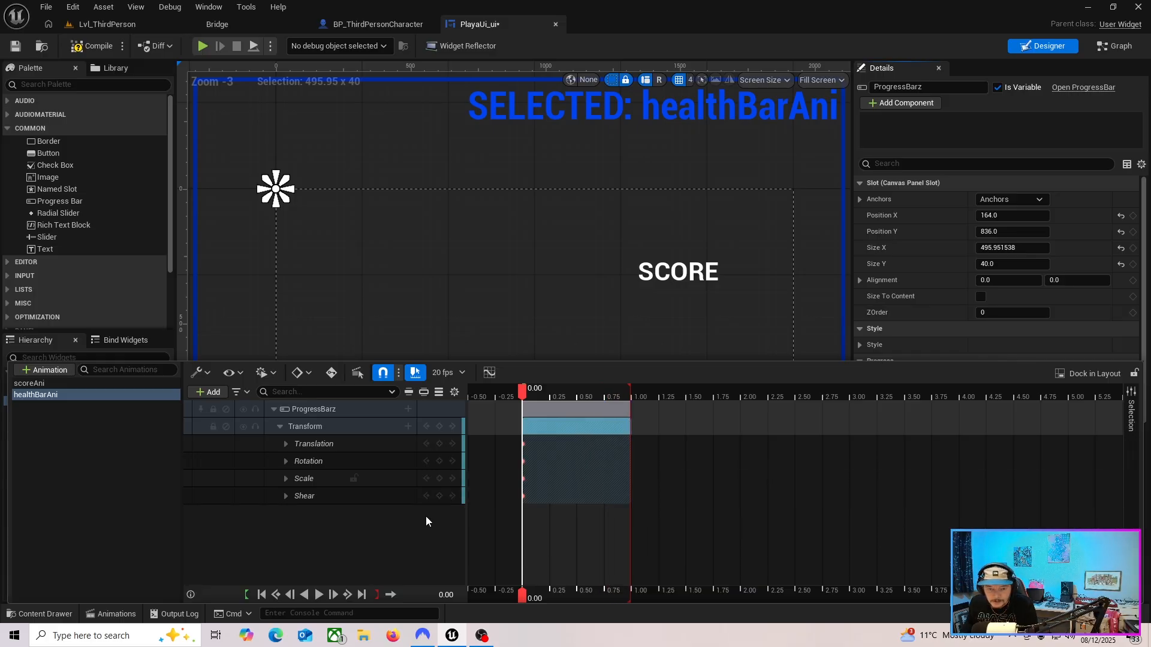
Add Scale X and Y keys for ProgressBarz at 0.25, 0.75 and 1.00 seconds
click(286, 479)
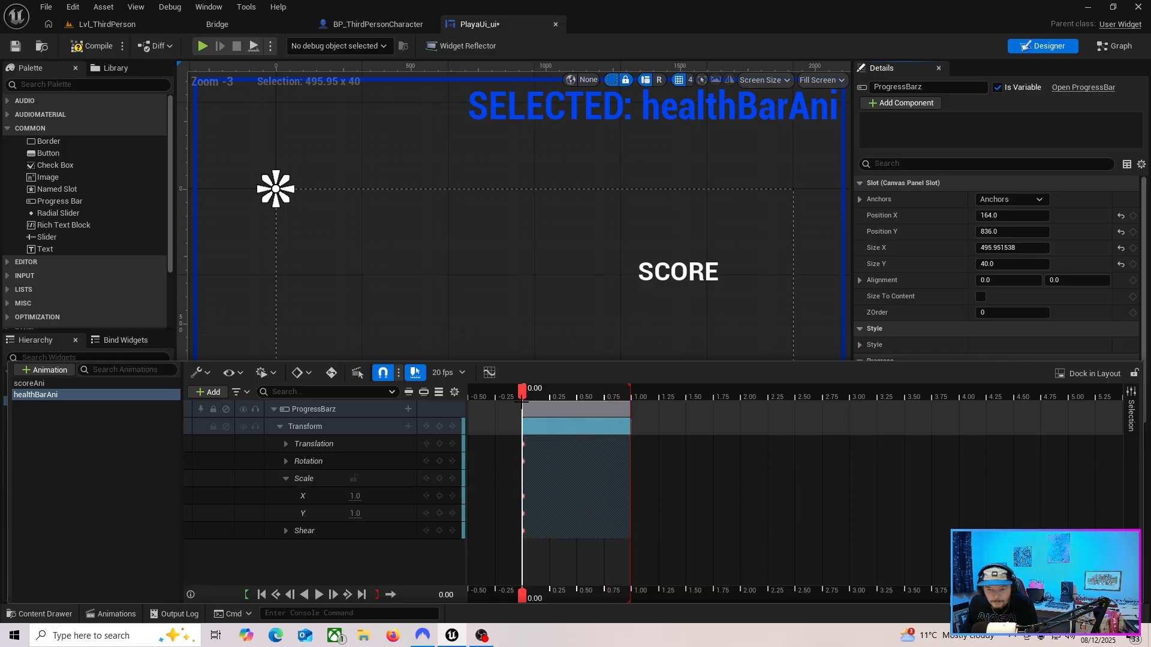
drag(525, 394, 551, 398)
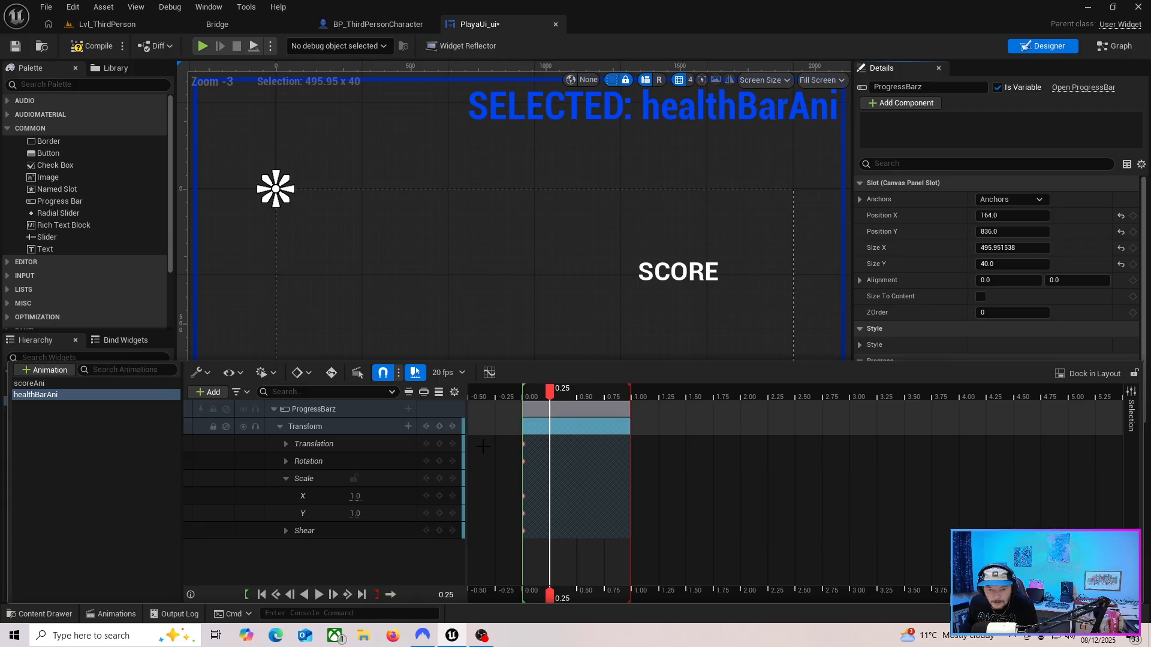
click(439, 496)
click(440, 514)
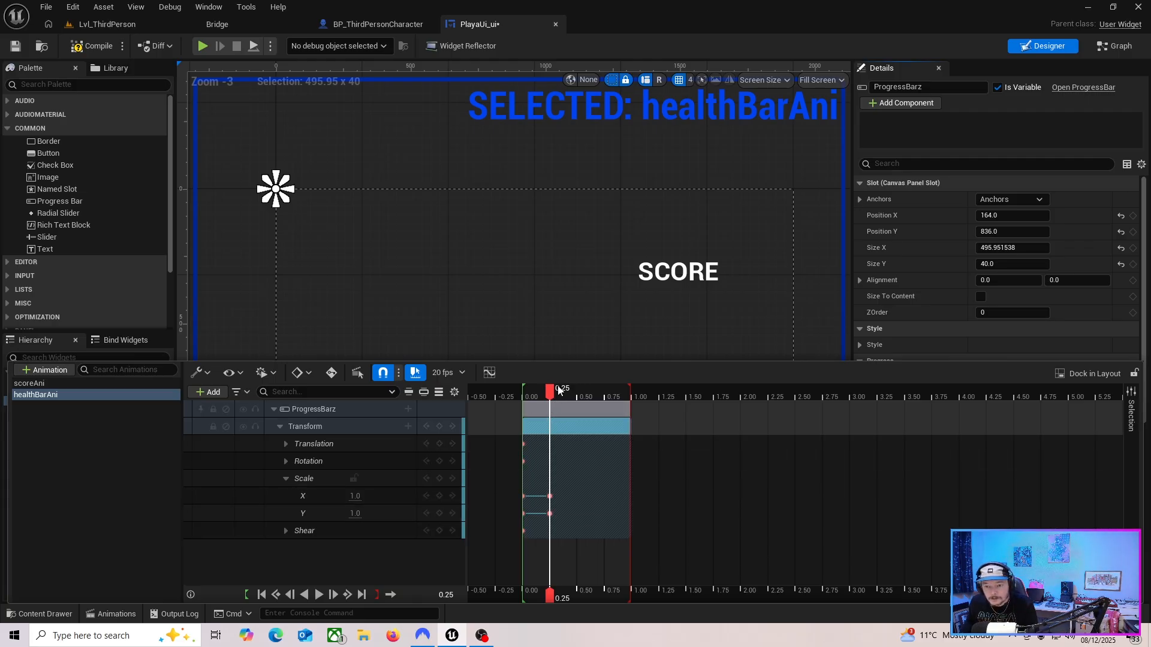
mouse_move(550, 393)
mouse_down()
mouse_move(602, 415)
mouse_move(617, 395)
mouse_move(633, 401)
mouse_move(549, 413)
mouse_up()
click(439, 496)
click(439, 513)
click(439, 497)
click(440, 513)
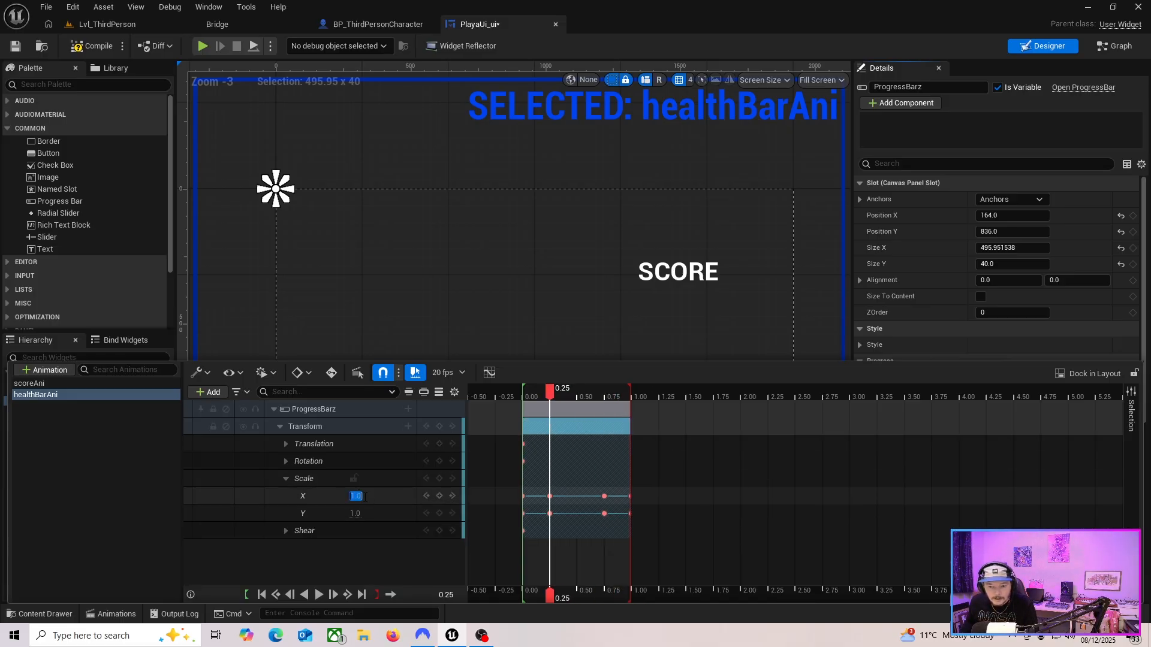
Set ProgressBarz's Scale X and Y to 1.1 at the 0.25-second keys
text(1.1)
key(Tab)
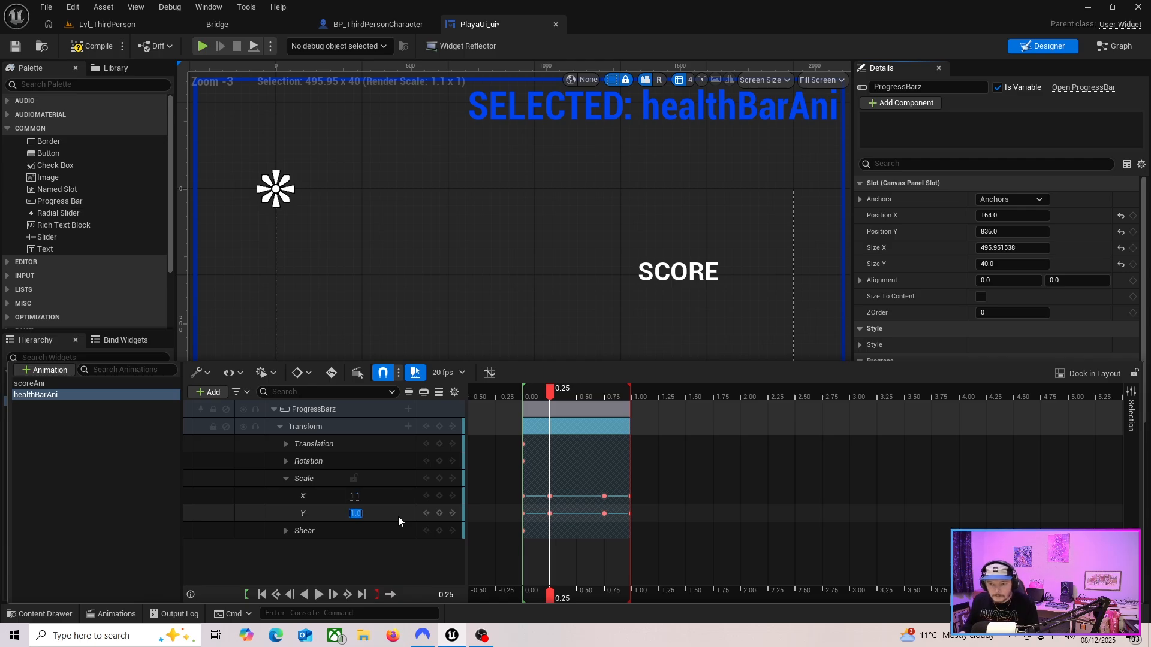
right_drag(506, 306, 516, 223)
mouse_move(542, 355)
right_down()
mouse_move(558, 291)
mouse_move(590, 267)
right_up()
click(121, 608)
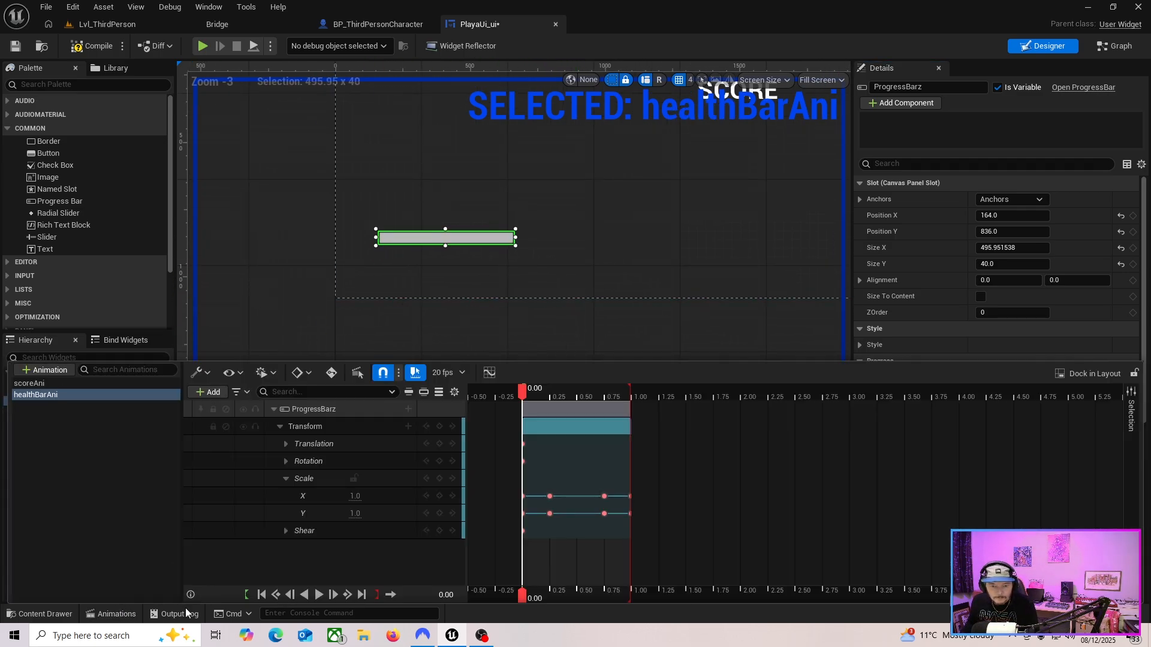
drag(524, 395, 550, 400)
click(356, 513)
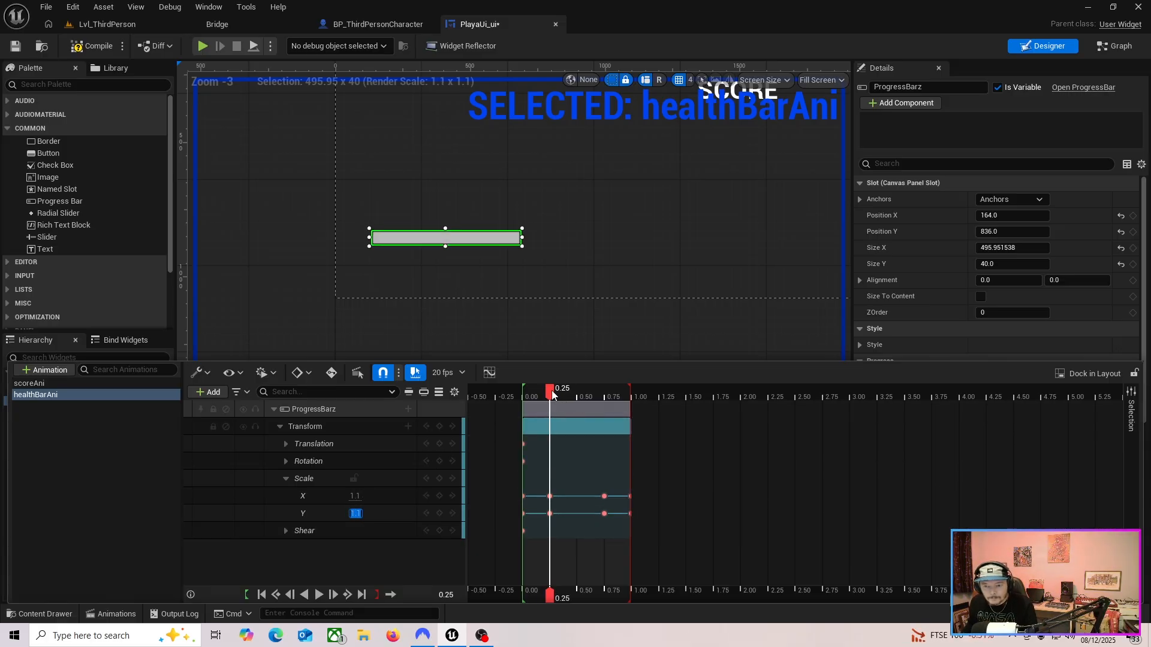
Set ProgressBarz's Scale X and Y to 1.1 at 0.75 seconds and play the healthBarAni animation
drag(551, 391, 603, 411)
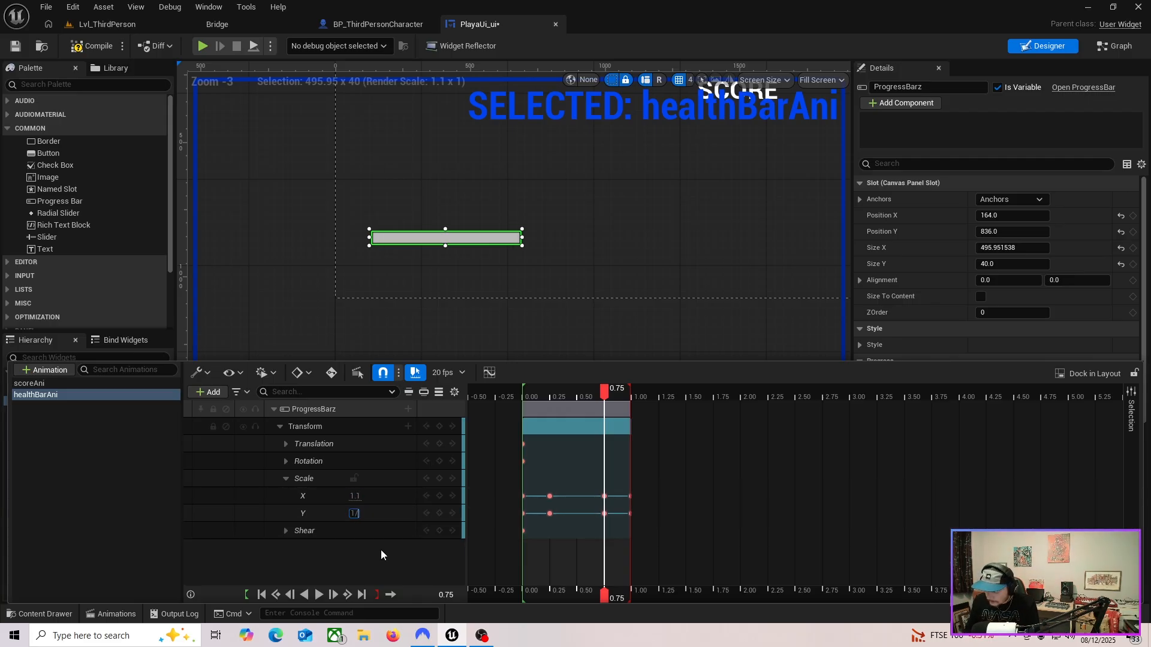
text(.1)
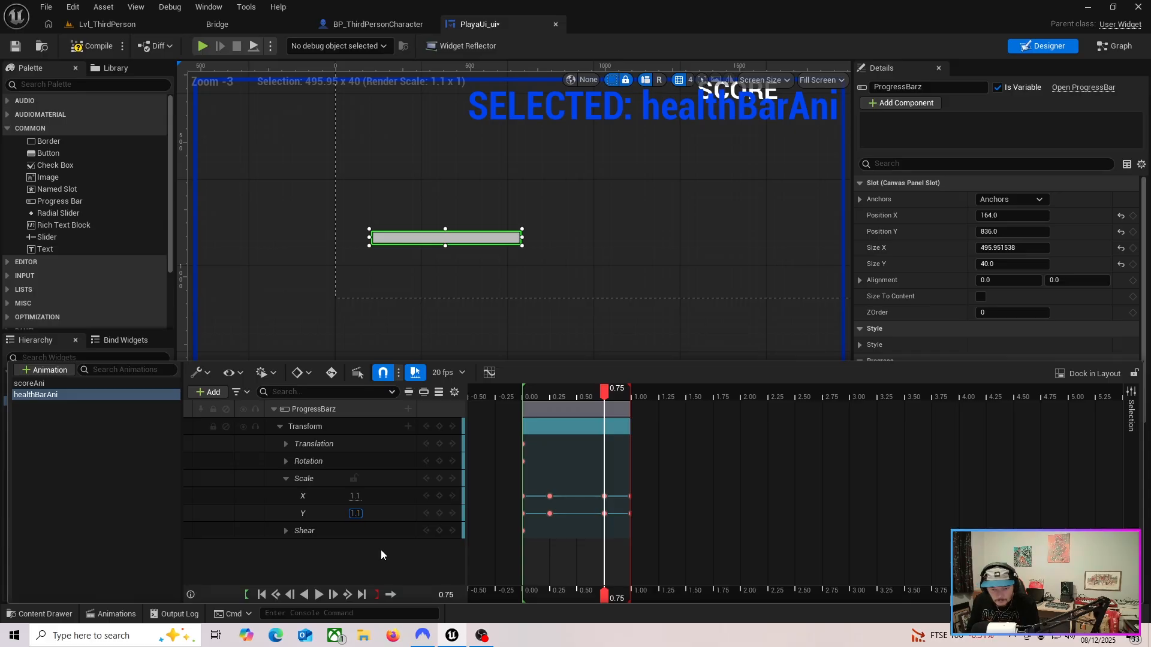
key(Return)
click(318, 594)
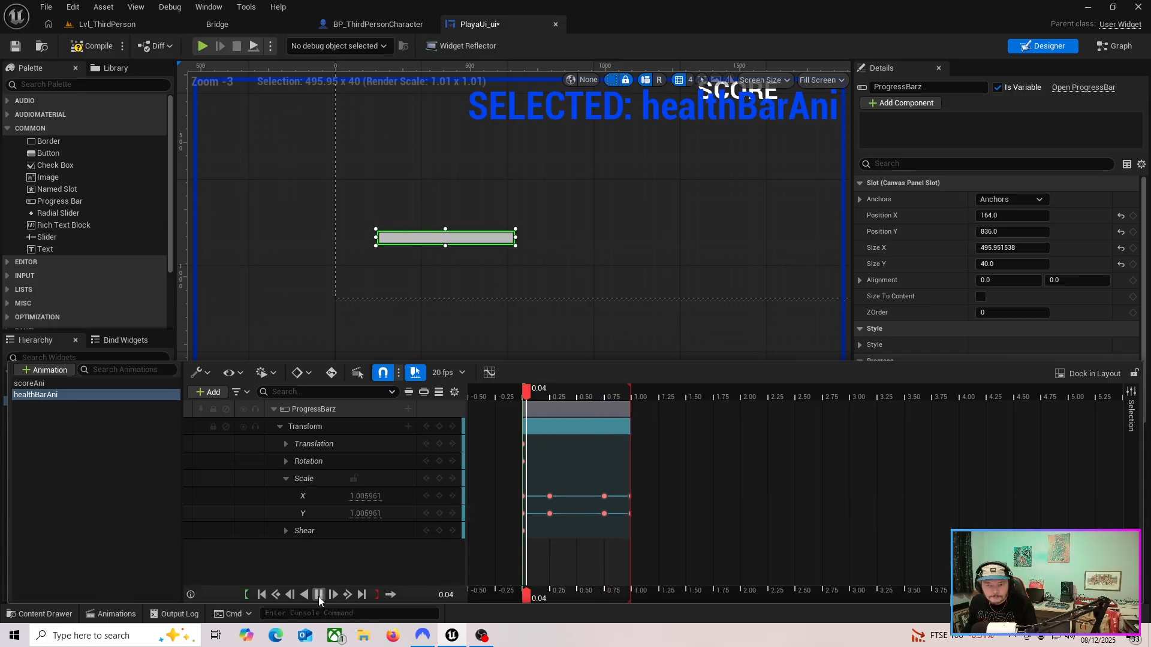
click(318, 598)
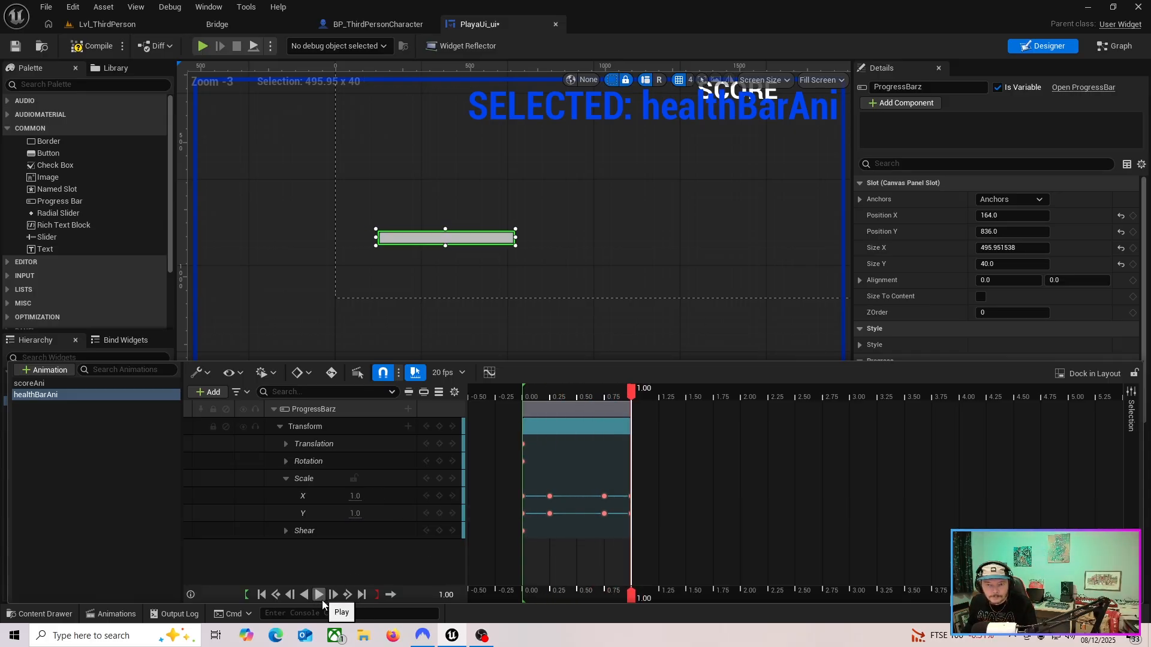
Compile and save the widget, and play-test Lvl_ThirdPerson by running the character around with the UI on screen
click(89, 45)
click(16, 46)
click(106, 24)
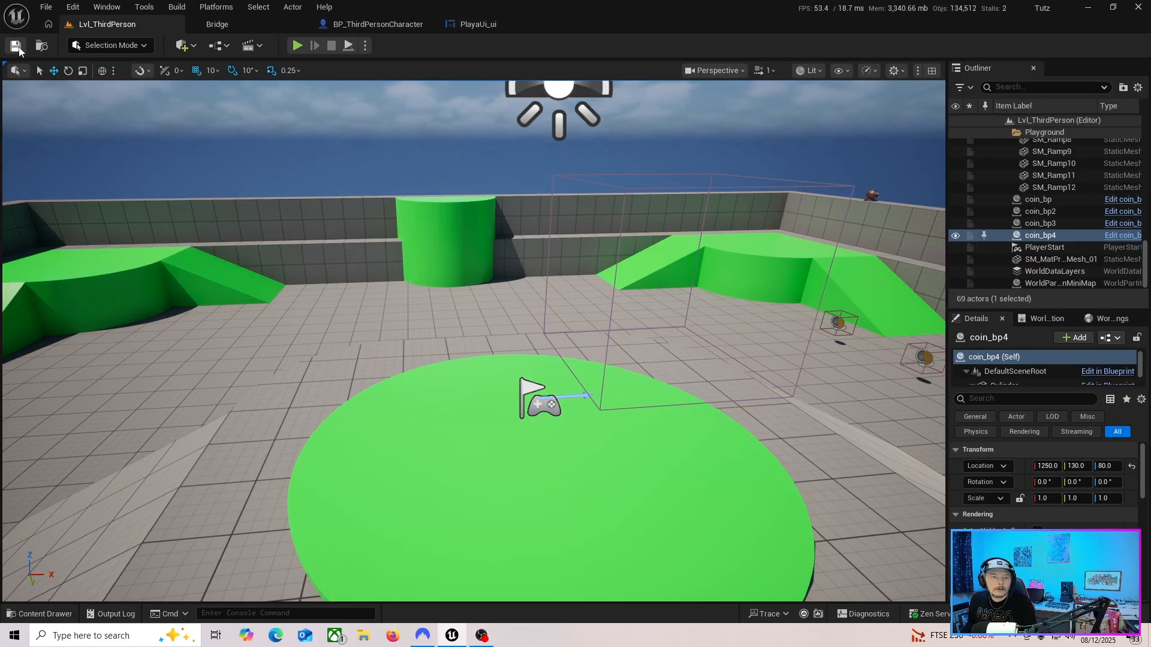
click(296, 46)
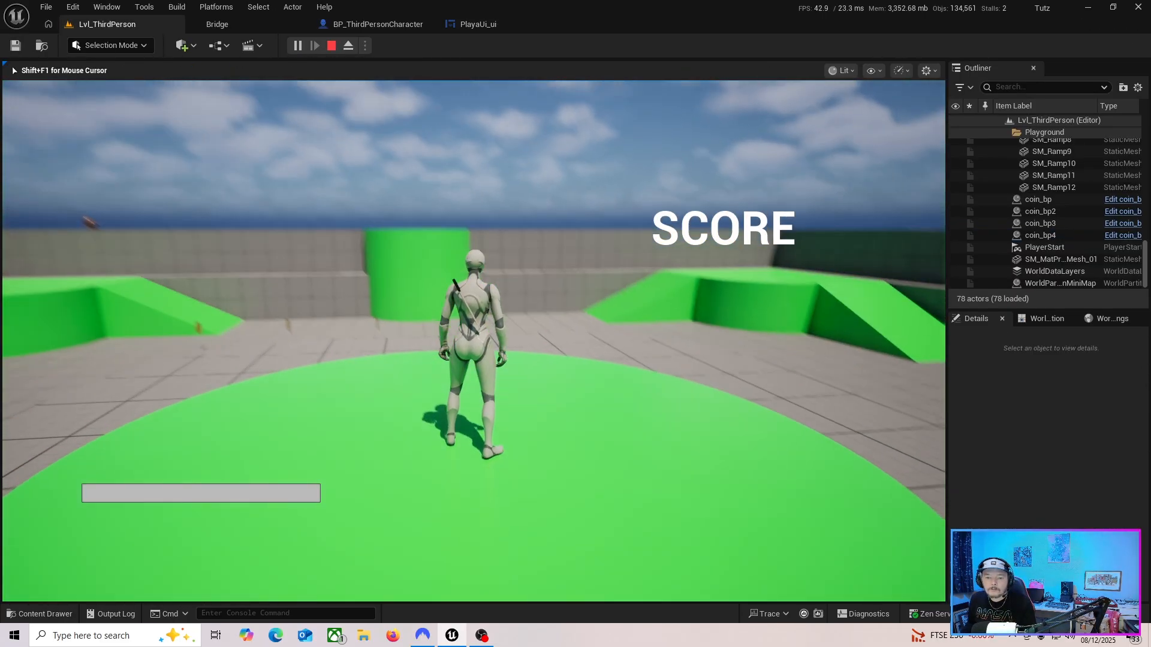
key(d)
key(s)
key(d)
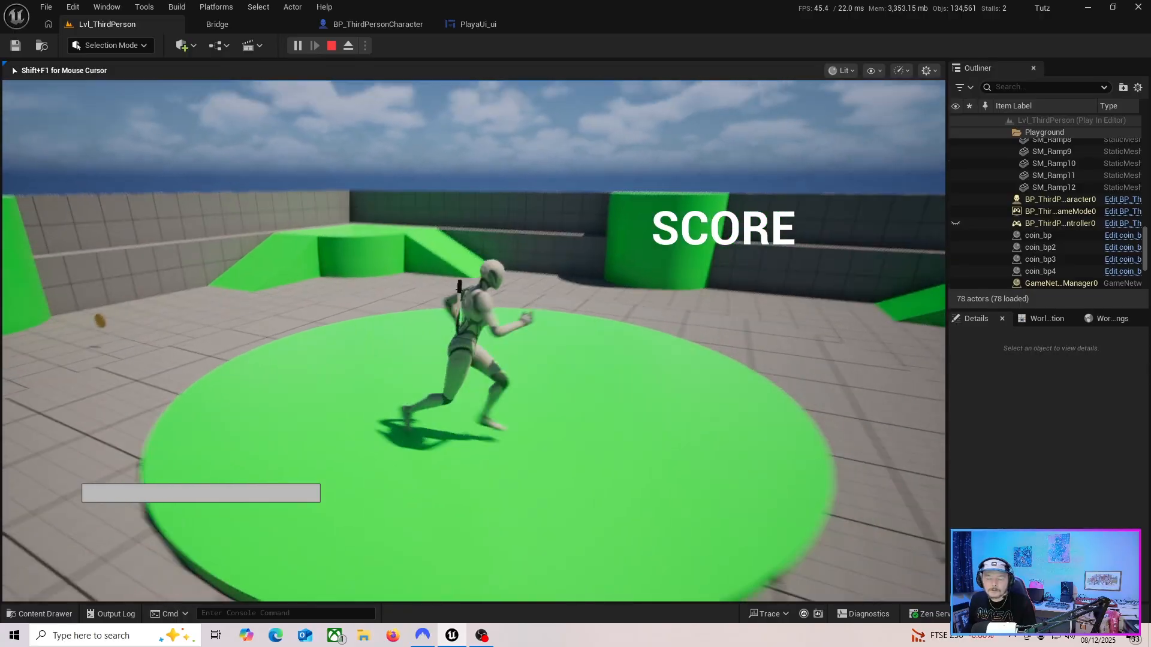
key(w)
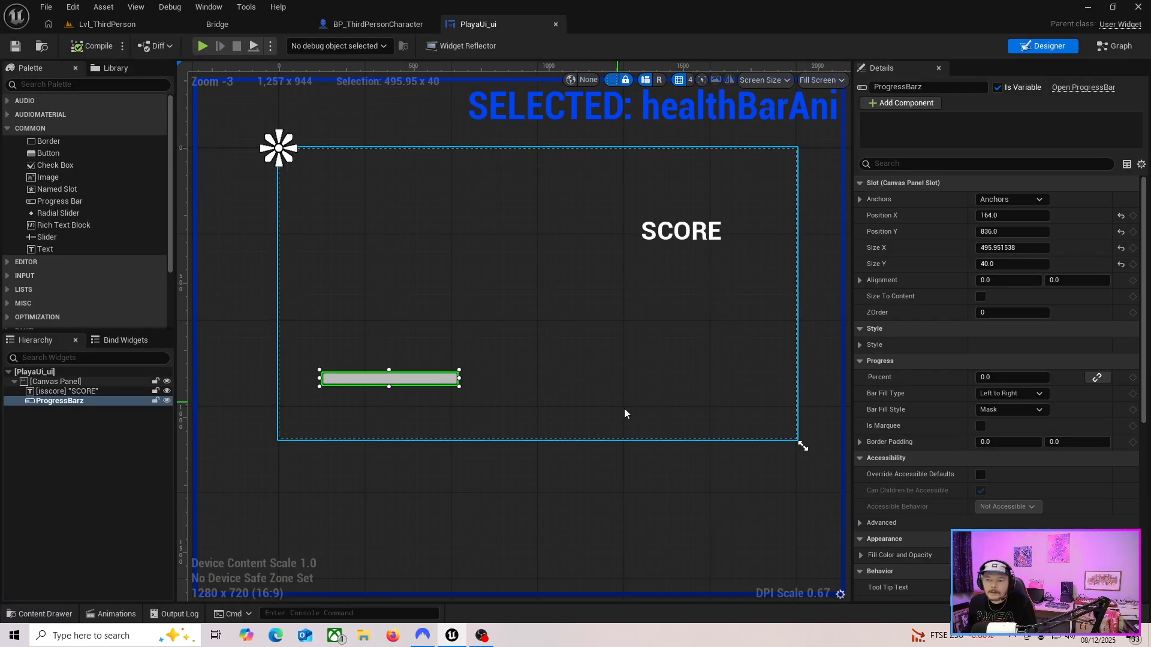
Open the widget's event graph and examine the Event Construct nodes and the scoreAni animation variable
right_drag(614, 477, 605, 499)
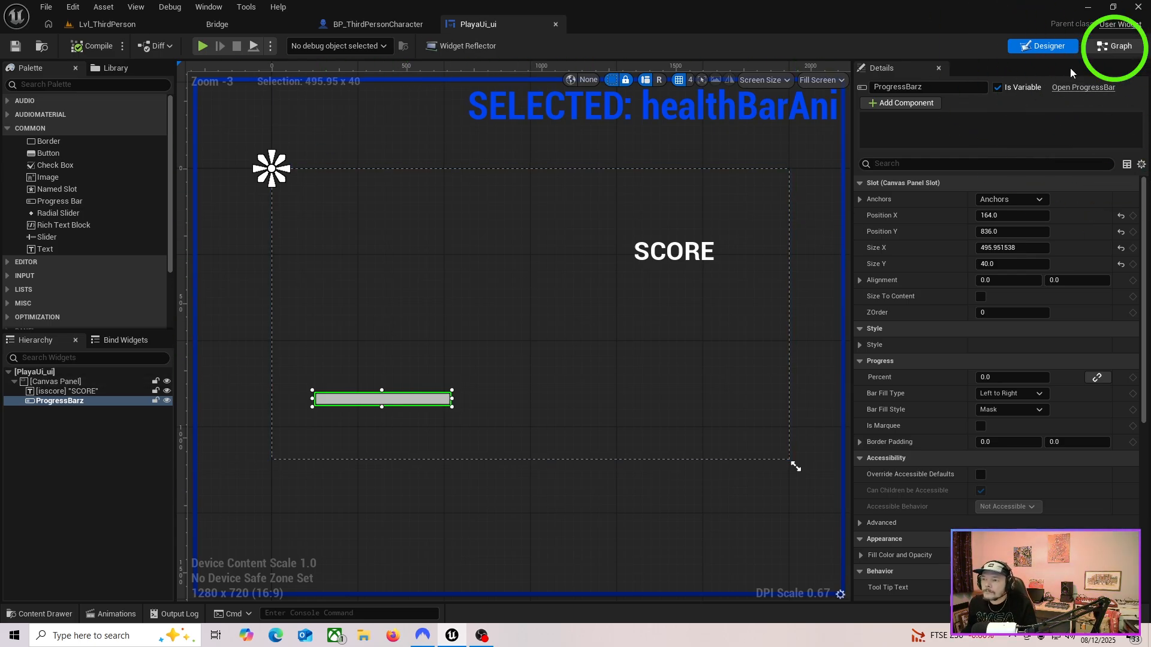
click(1113, 45)
right_drag(660, 365, 697, 338)
scroll(671, 350, up, 3)
right_drag(596, 312, 863, 401)
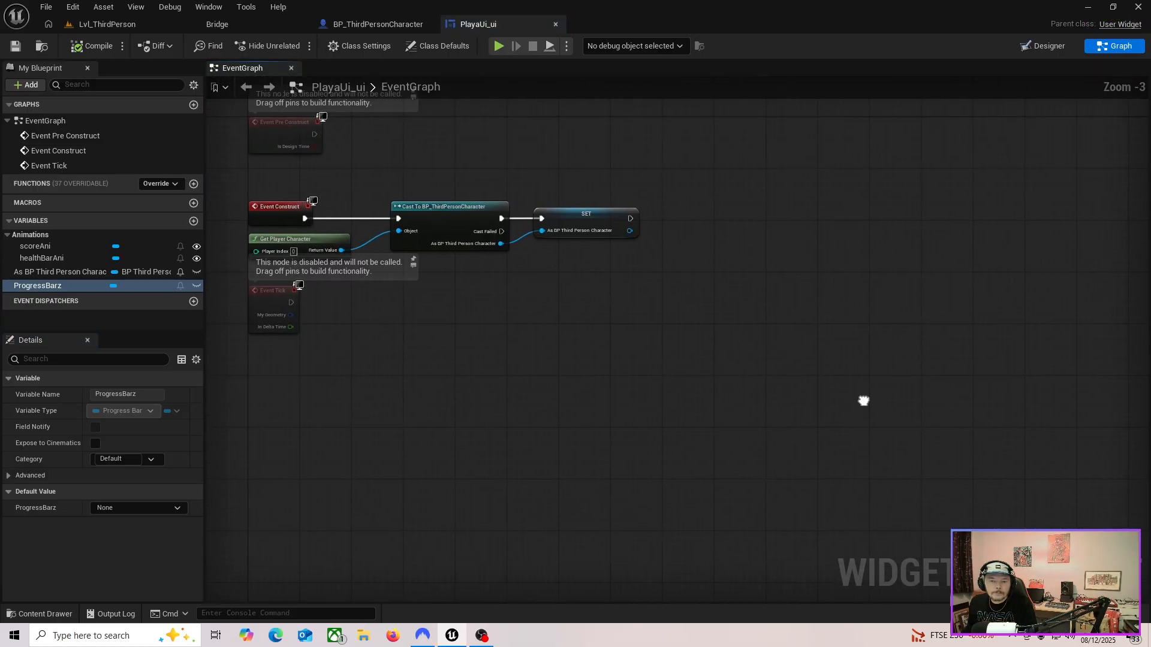
right_drag(541, 293, 681, 388)
click(405, 226)
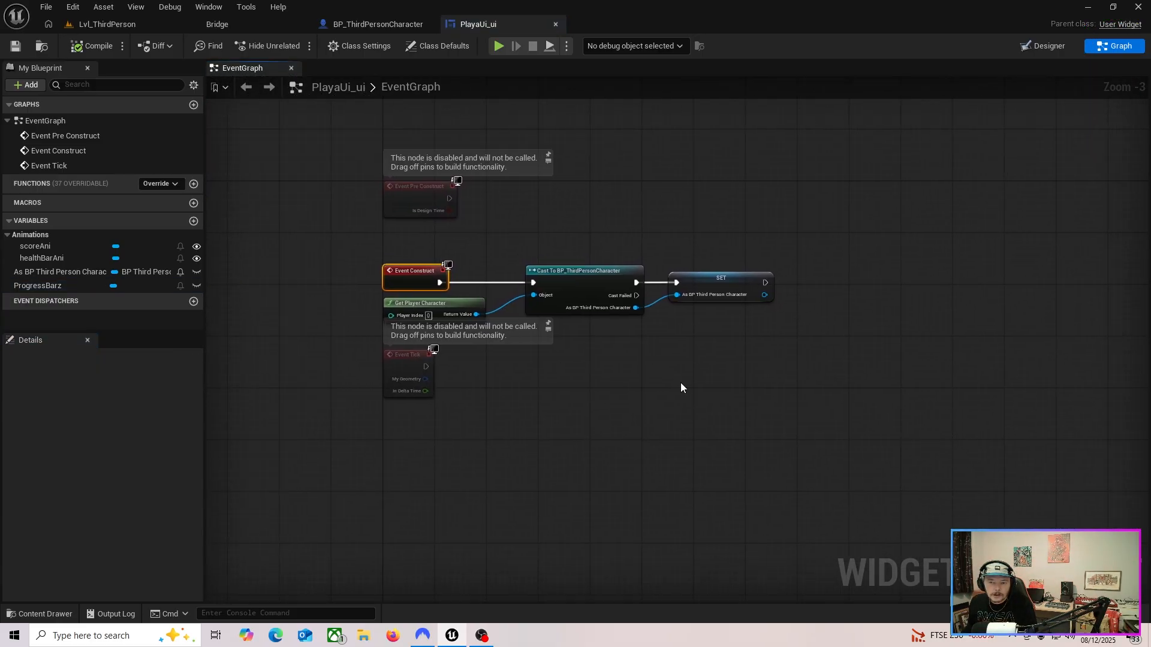
click(34, 243)
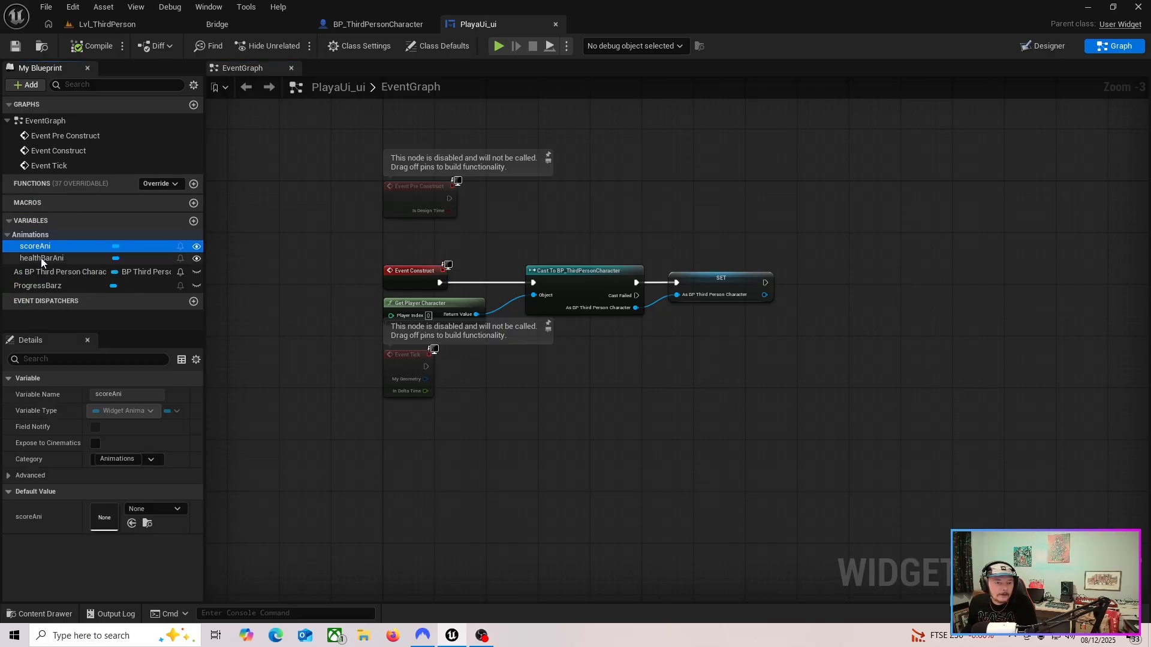
Check the scoreAni and healthBarAni entries in the designer's animation list and return to the event graph
click(1049, 46)
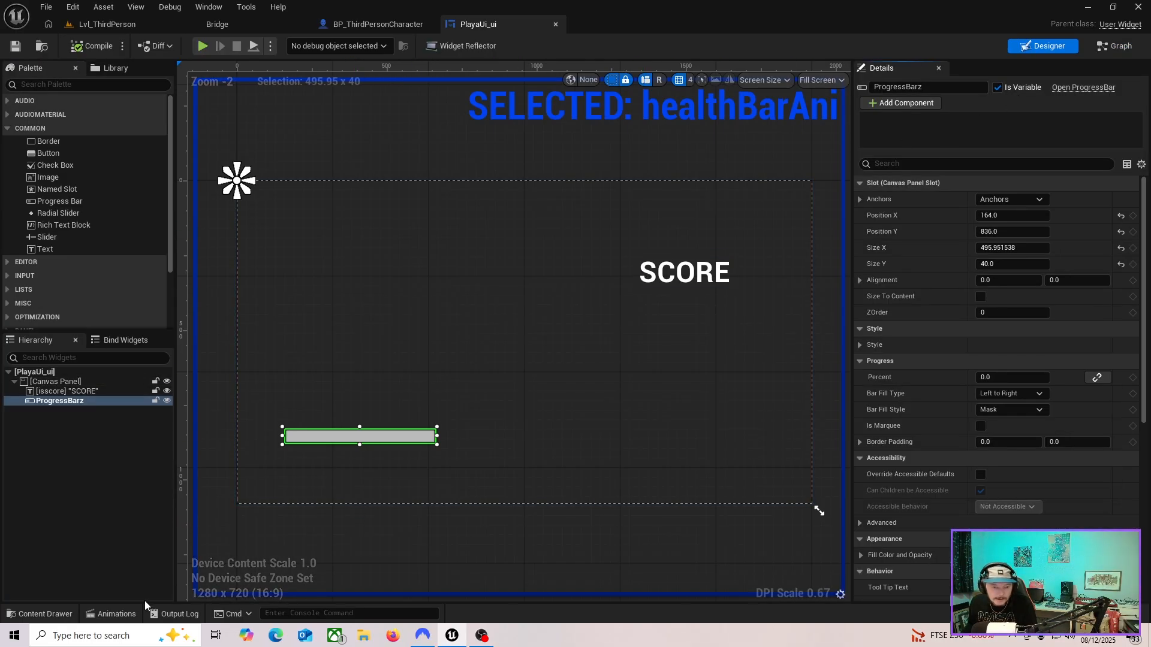
click(118, 614)
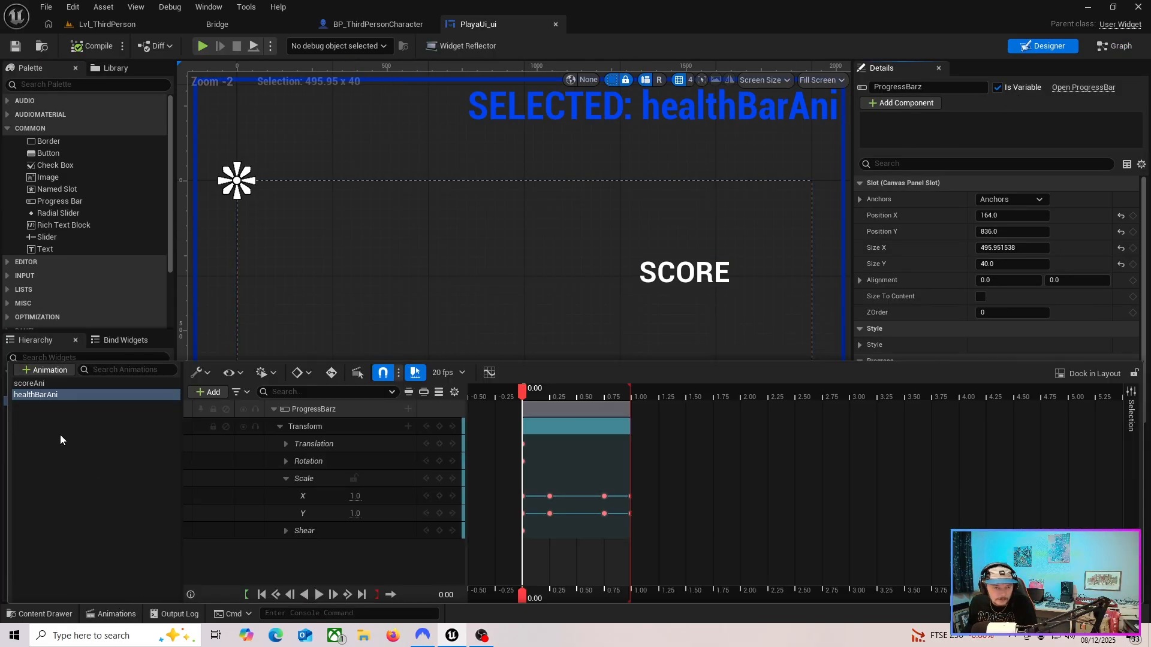
click(37, 384)
click(56, 396)
click(42, 385)
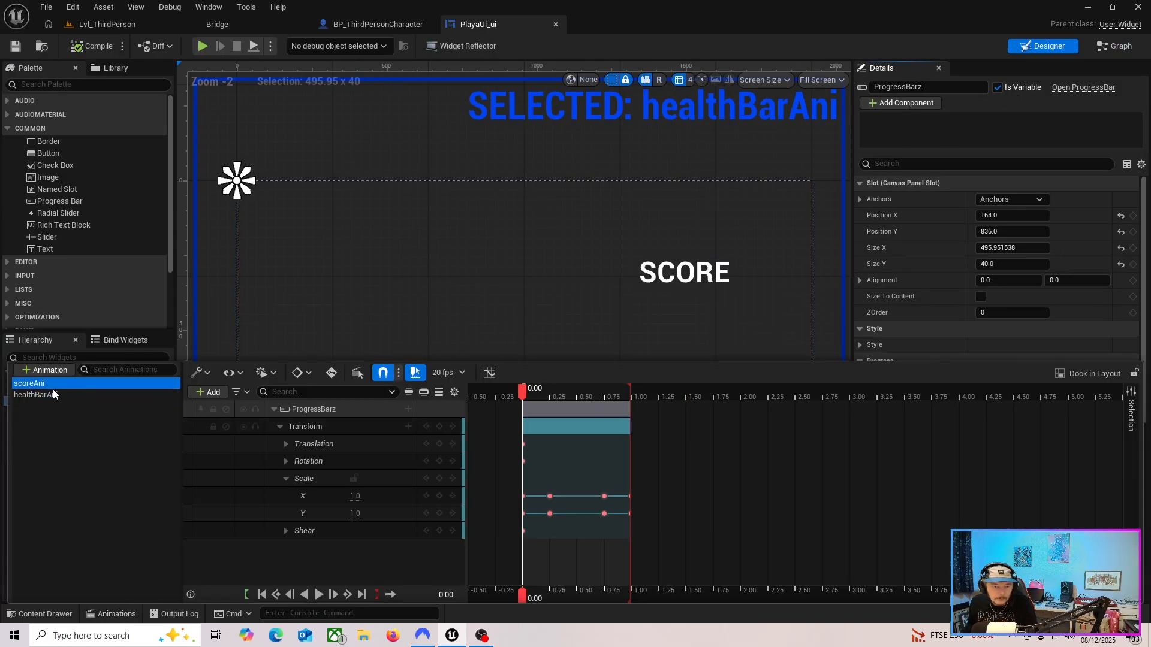
click(1110, 48)
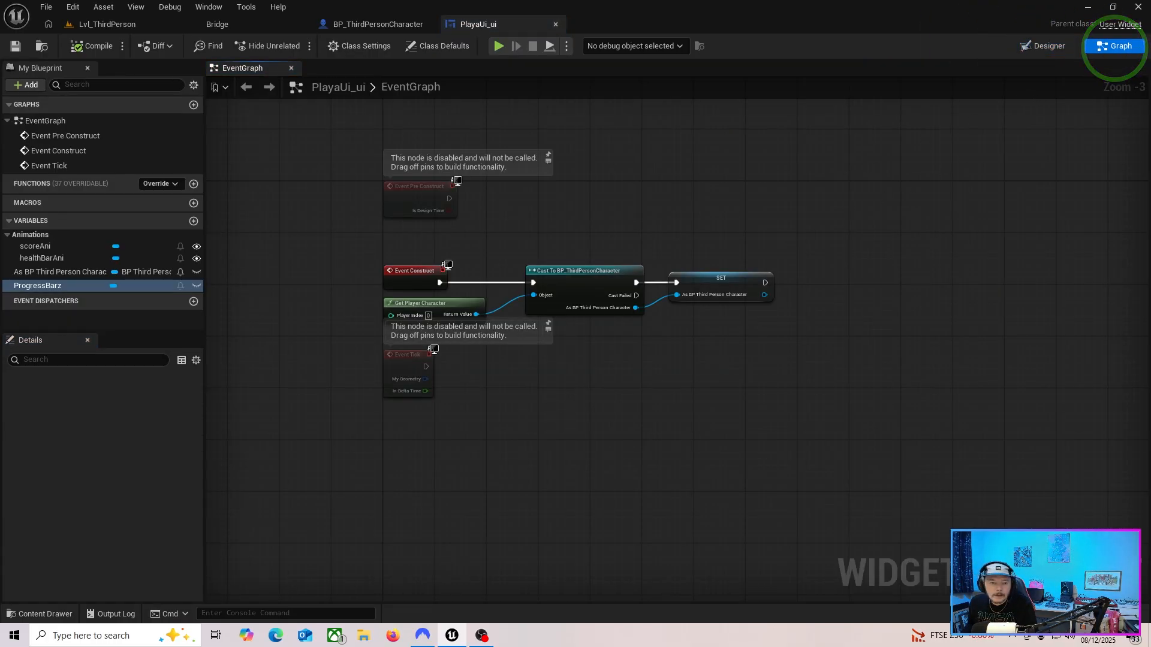
Add a Play Animation node after the SET node in the Event Construct chain
right_drag(620, 392, 588, 394)
right_drag(760, 344, 699, 364)
drag(673, 306, 735, 303)
text(play)
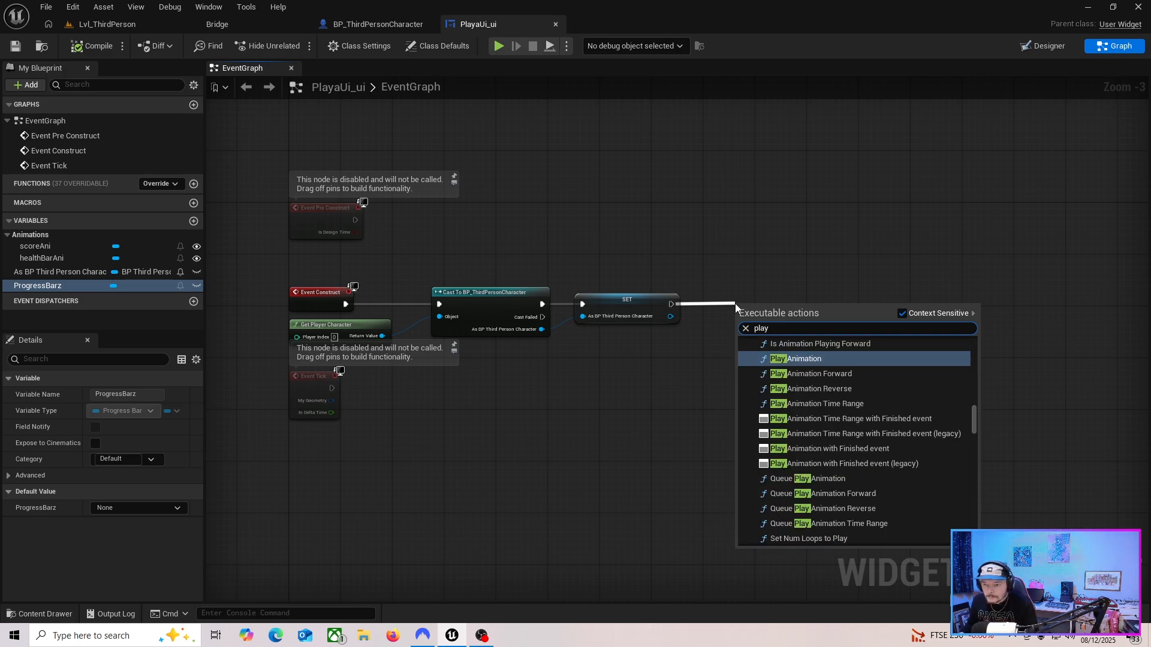
click(833, 359)
drag(807, 314, 808, 286)
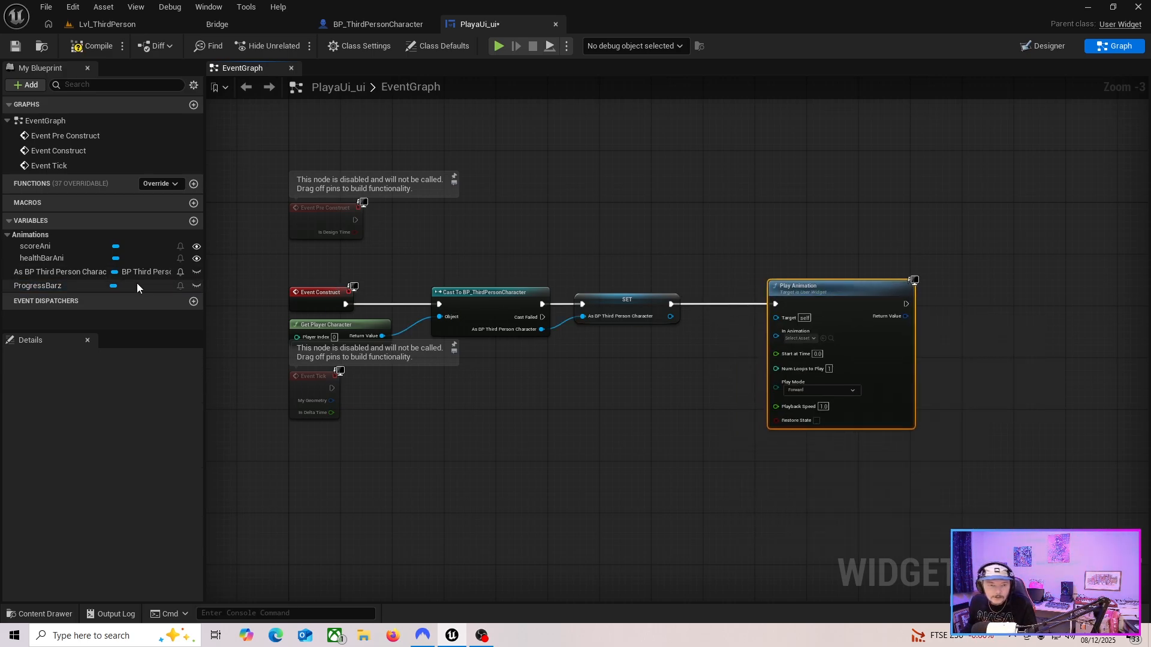
Feed a scoreAni reference into the Play Animation node's In Animation input and set Num Loops to Play to 0
drag(57, 245, 658, 355)
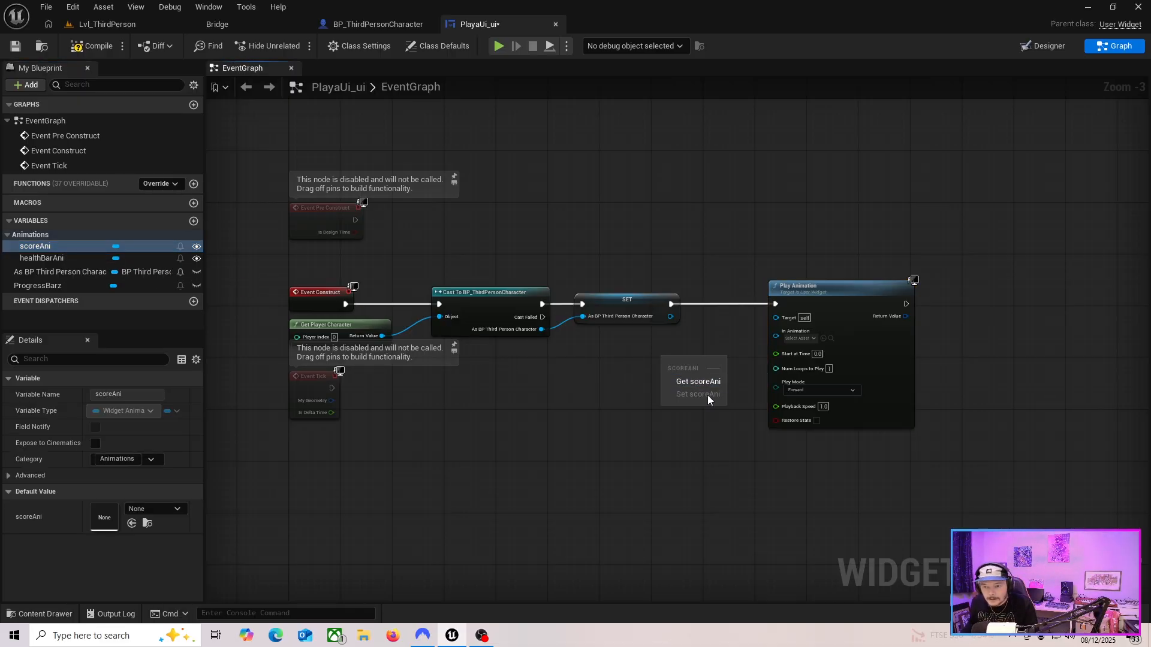
click(698, 382)
right_drag(714, 396, 654, 387)
scroll(653, 387, up, 2)
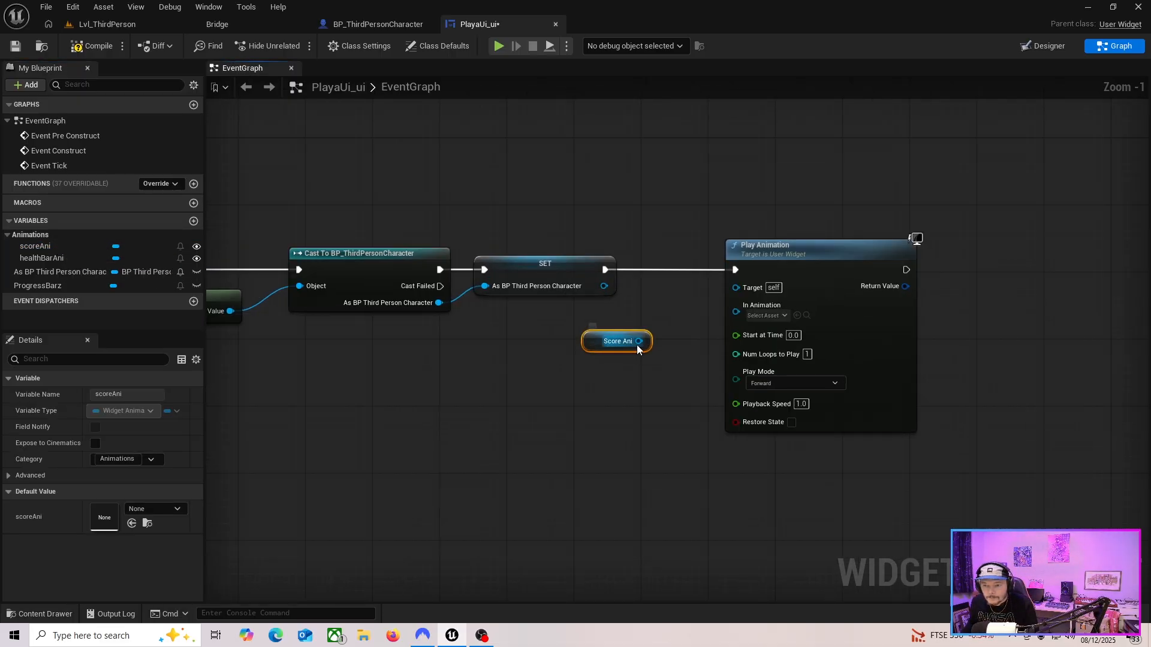
drag(639, 342, 735, 312)
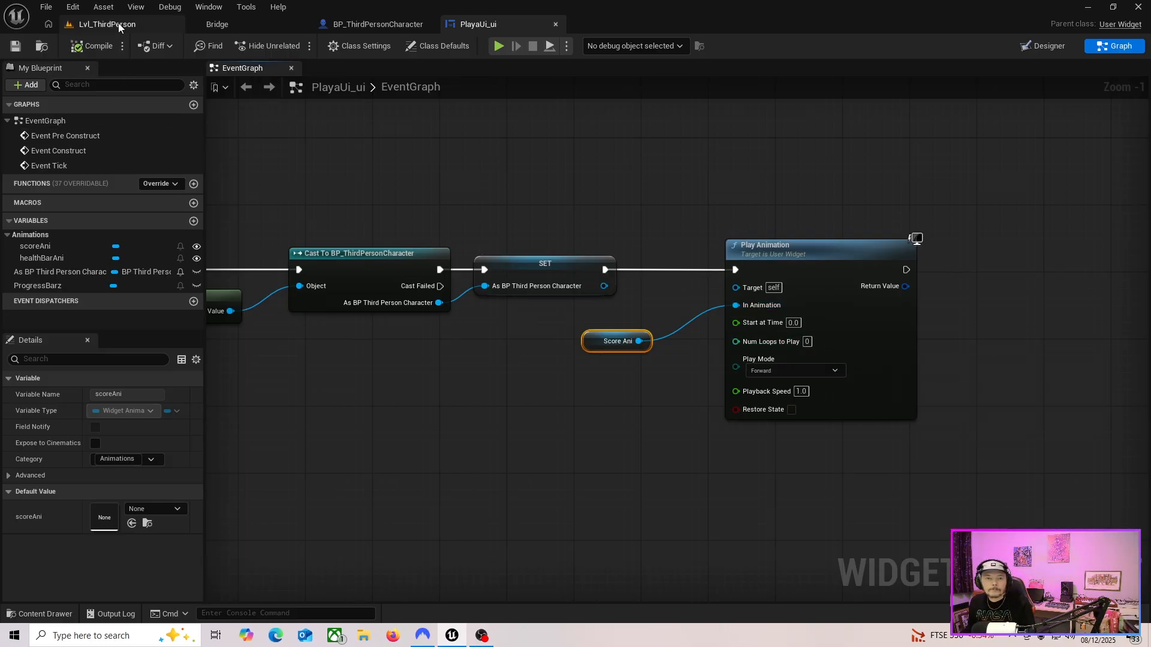
Play-test Lvl_ThirdPerson, running the character around to check the SCORE text animation
click(152, 24)
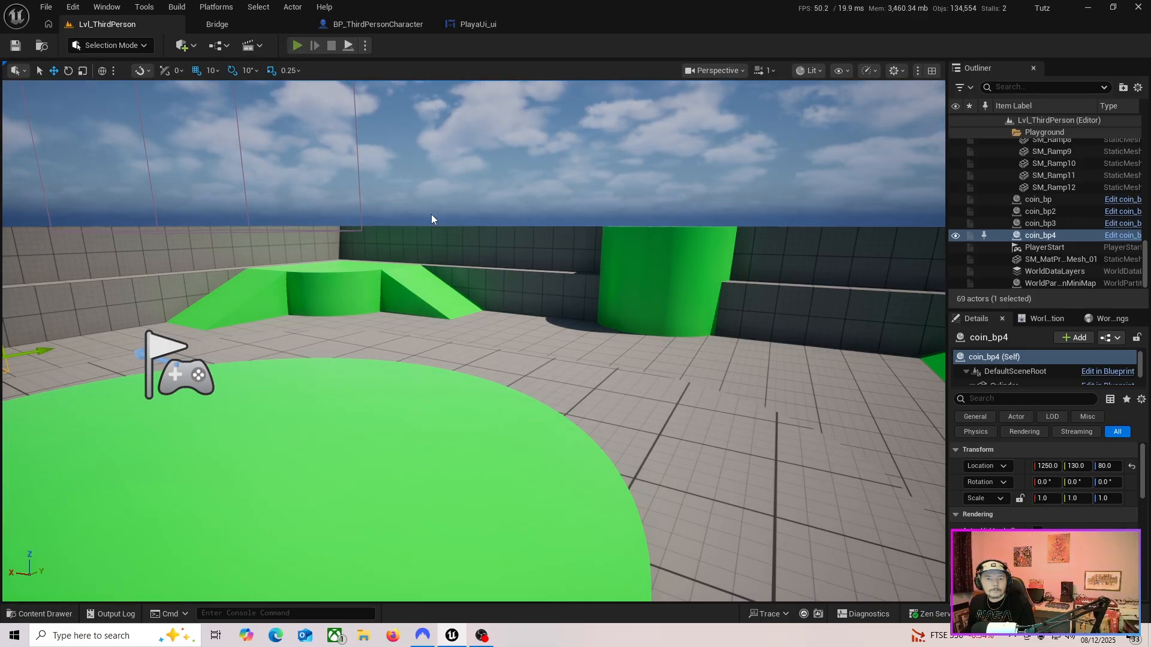
key(alt+p)
key(w)
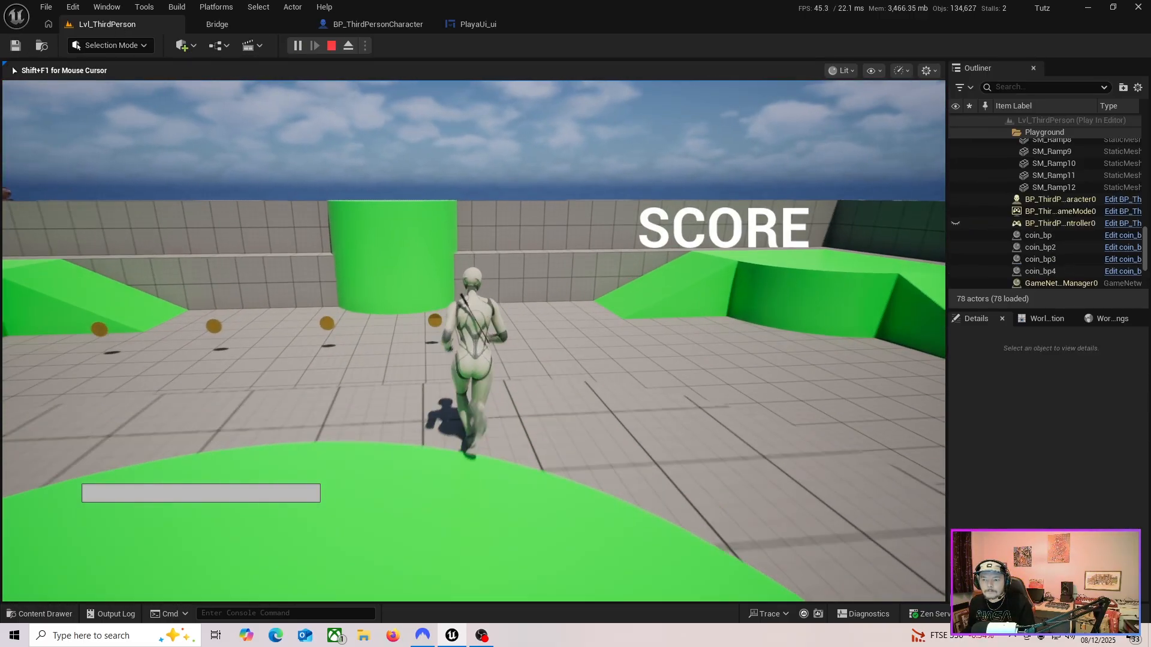
key(d)
key(w)
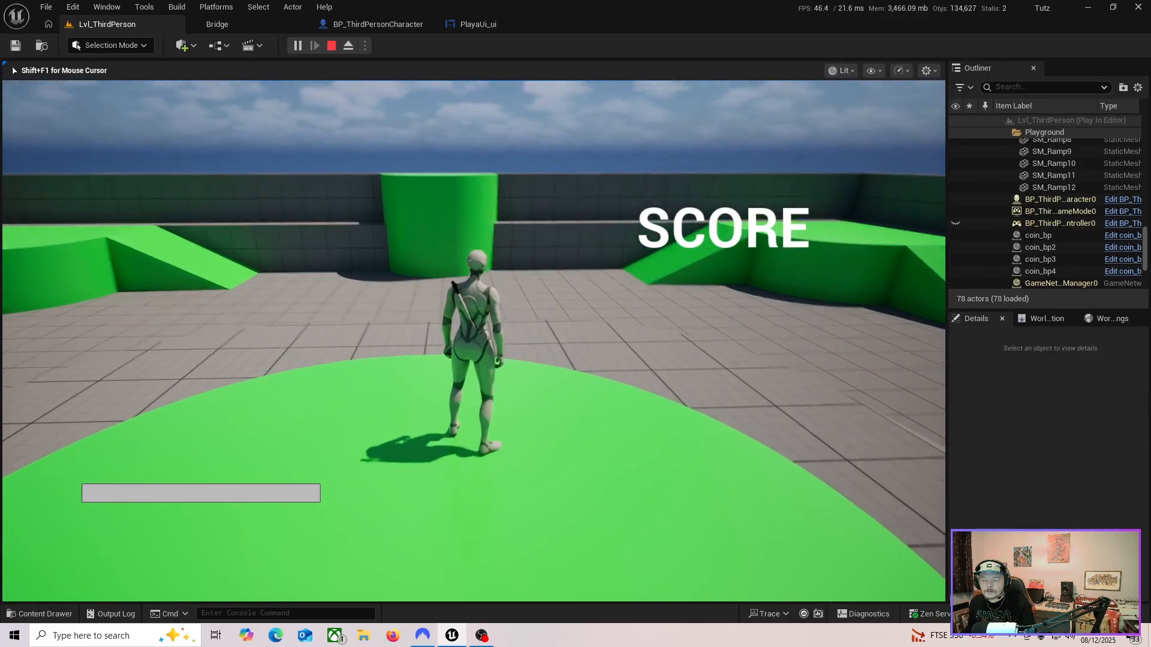
key(d)
key(w)
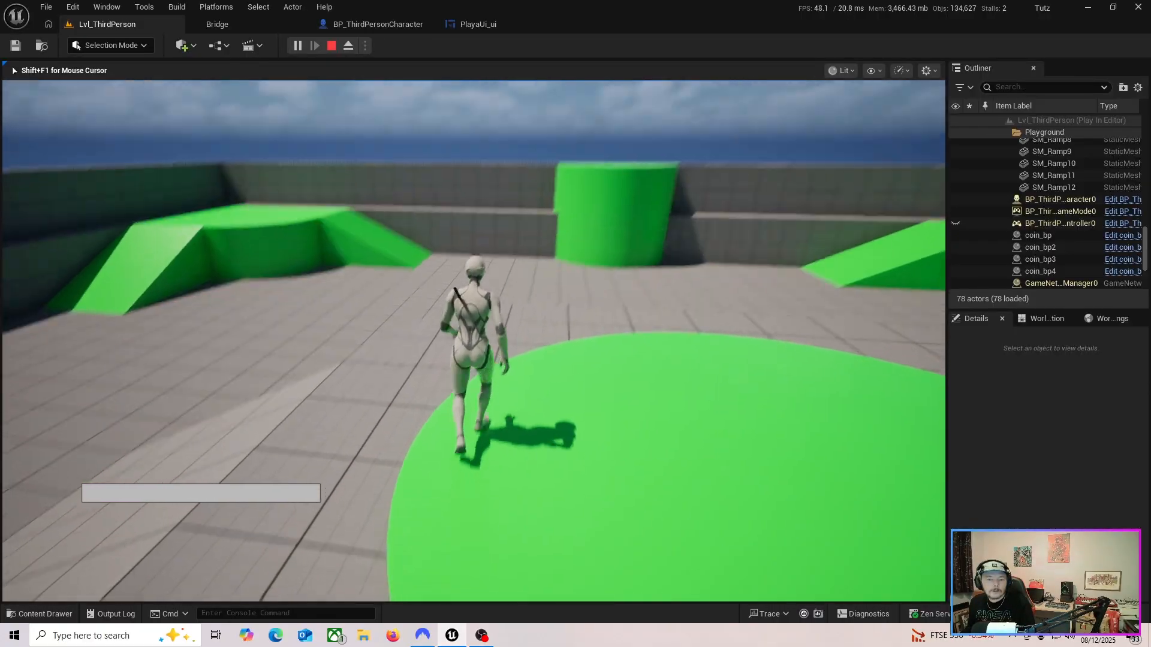
key(d)
key(w)
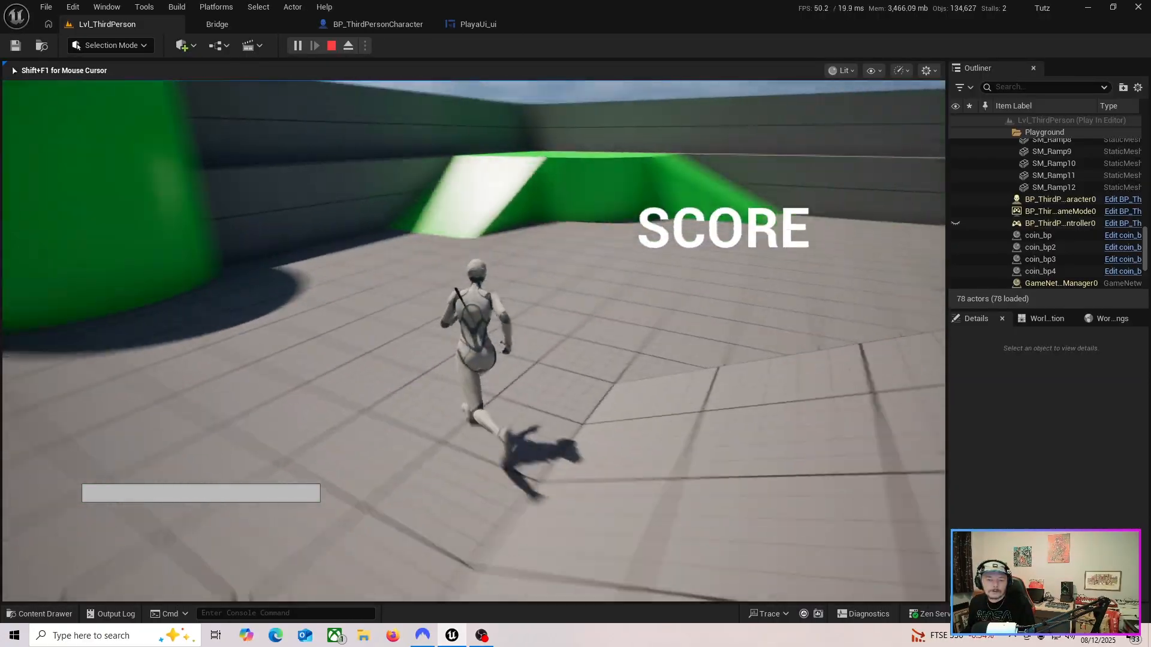
key(Escape)
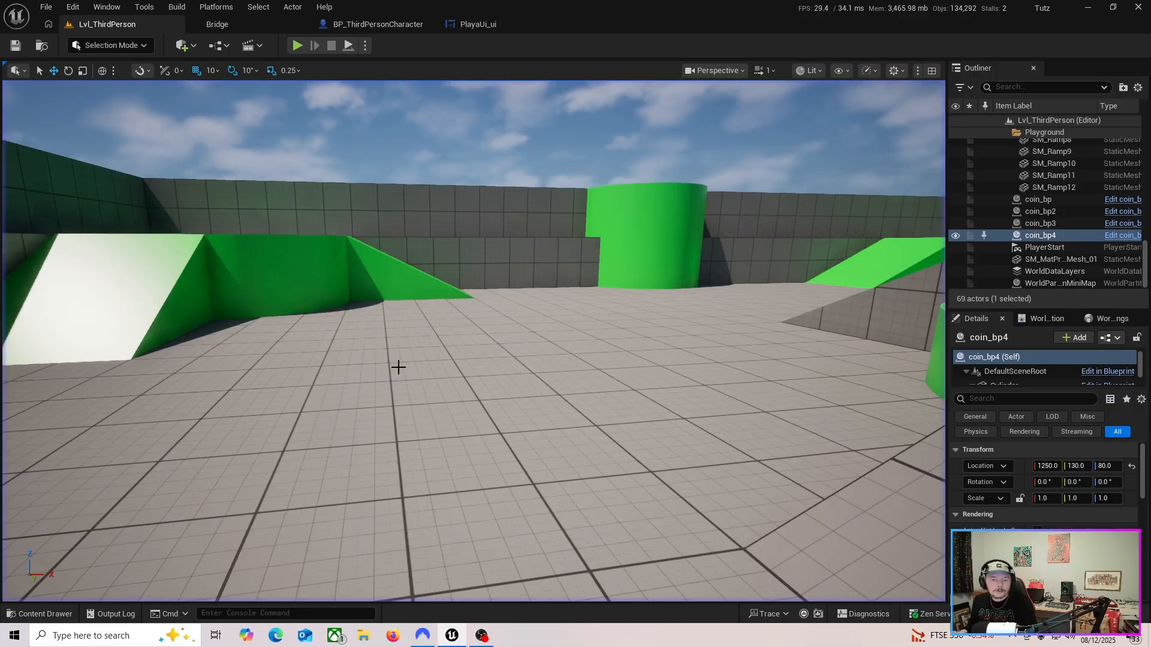
Duplicate the Play Animation node, wire the copy after the original, and feed healthBarAni into its In Animation input
click(484, 25)
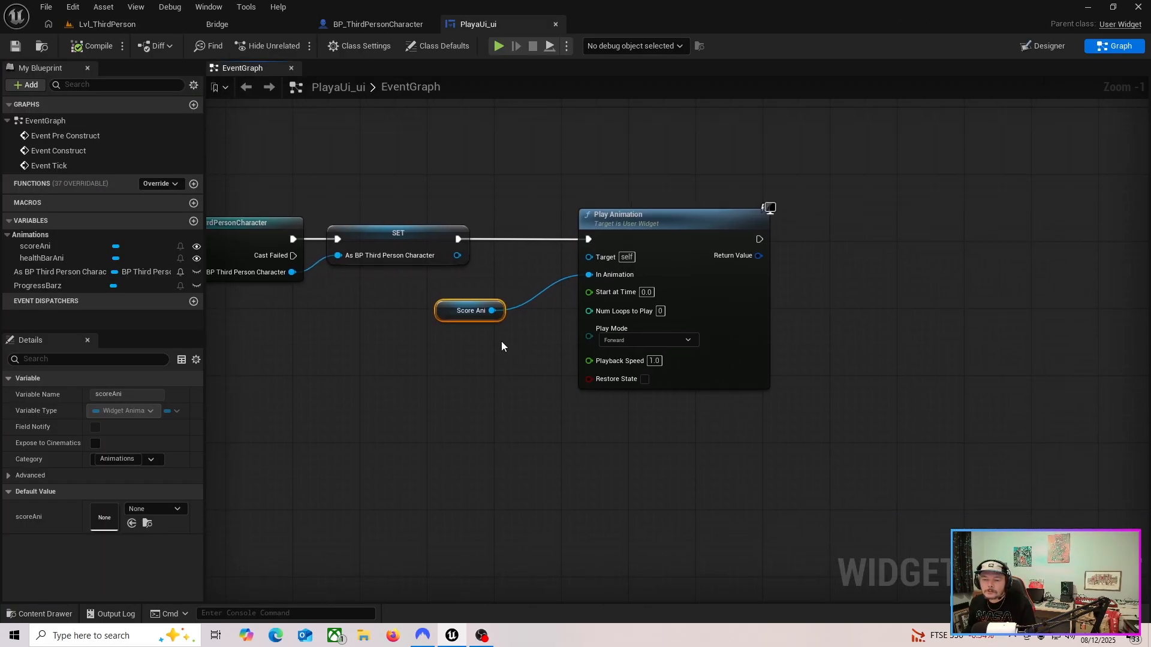
right_drag(580, 401, 483, 417)
click(563, 234)
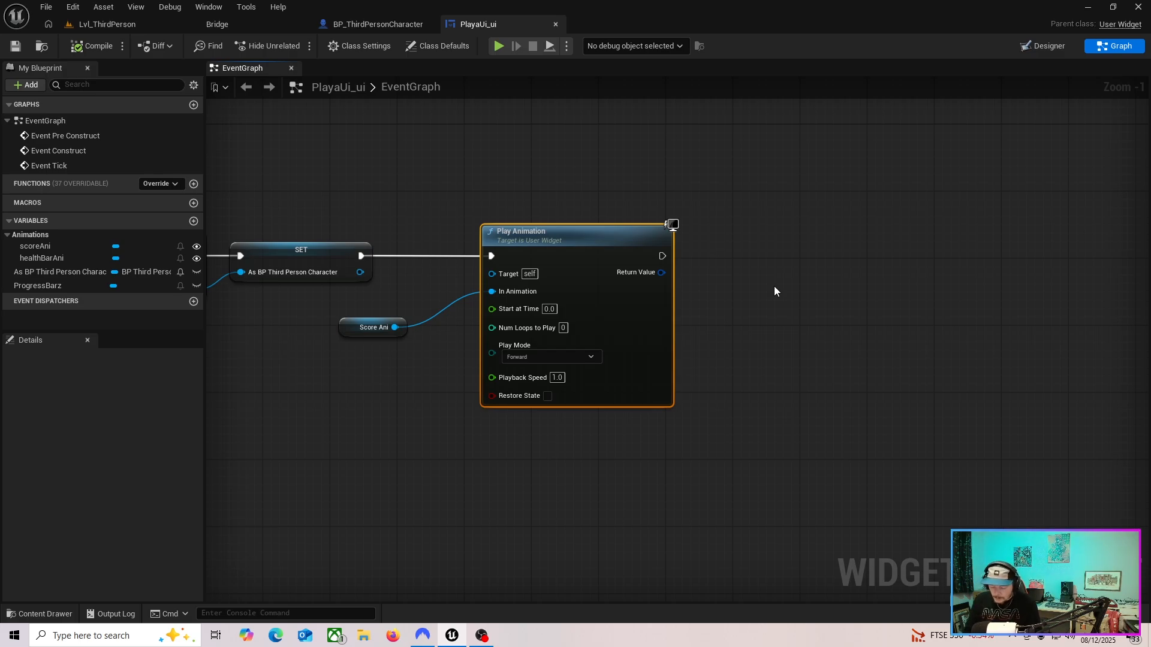
key(ctrl+c)
key(ctrl+v)
drag(864, 289, 858, 219)
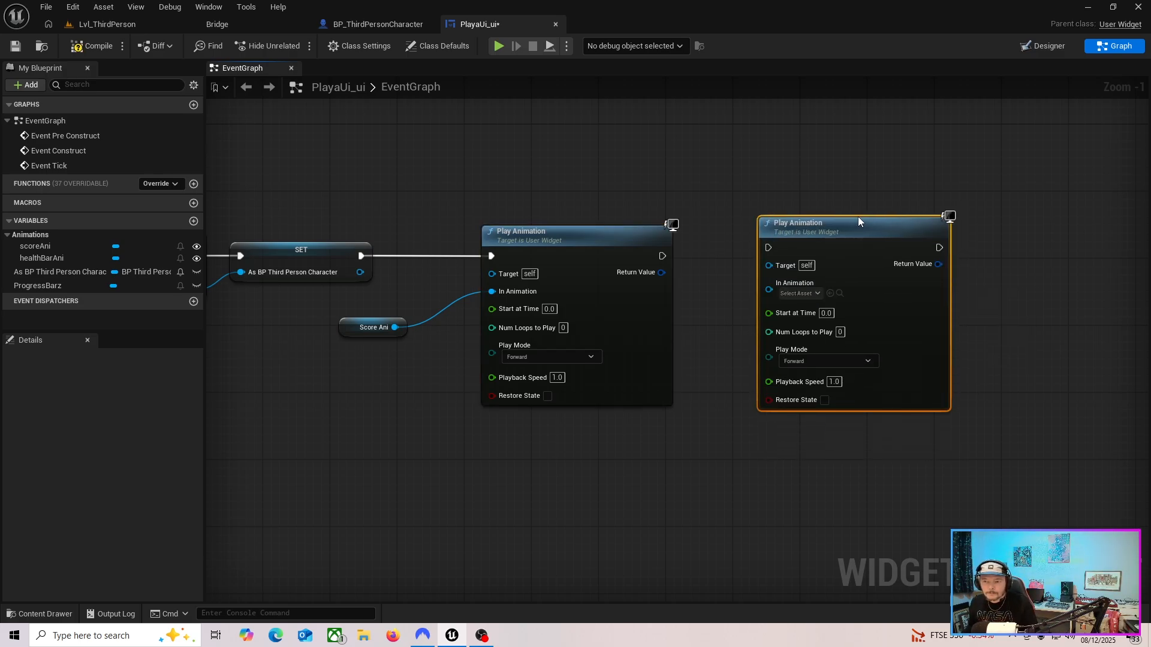
drag(661, 256, 768, 248)
drag(817, 243, 825, 252)
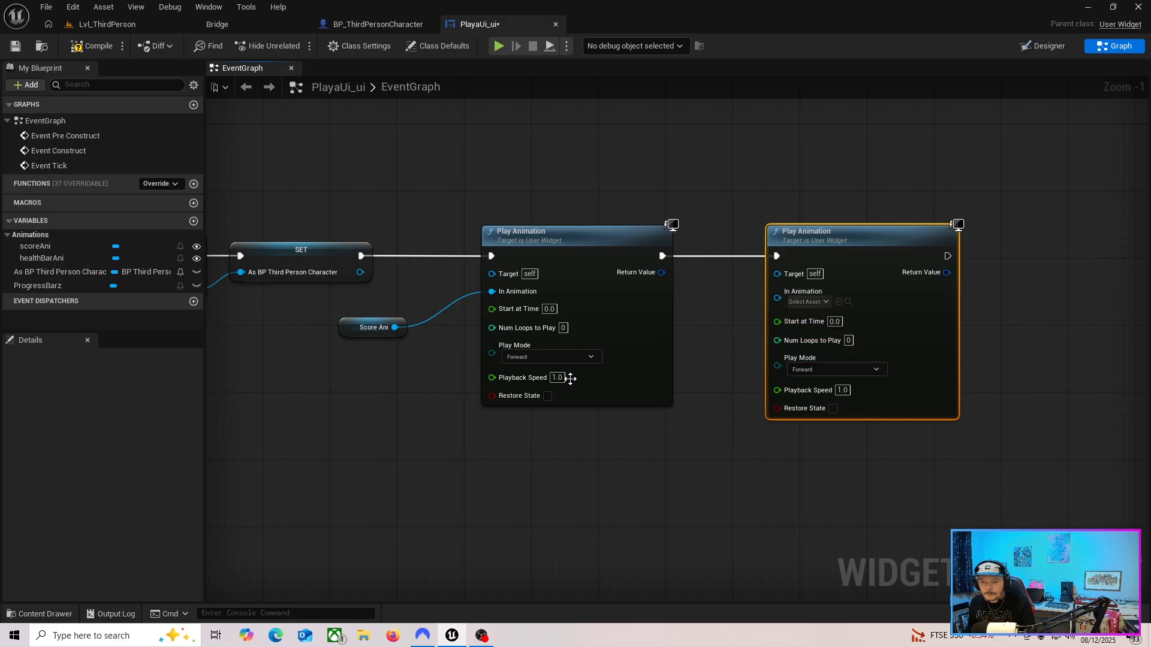
mouse_move(49, 260)
mouse_down()
mouse_move(746, 309)
mouse_move(777, 298)
mouse_up()
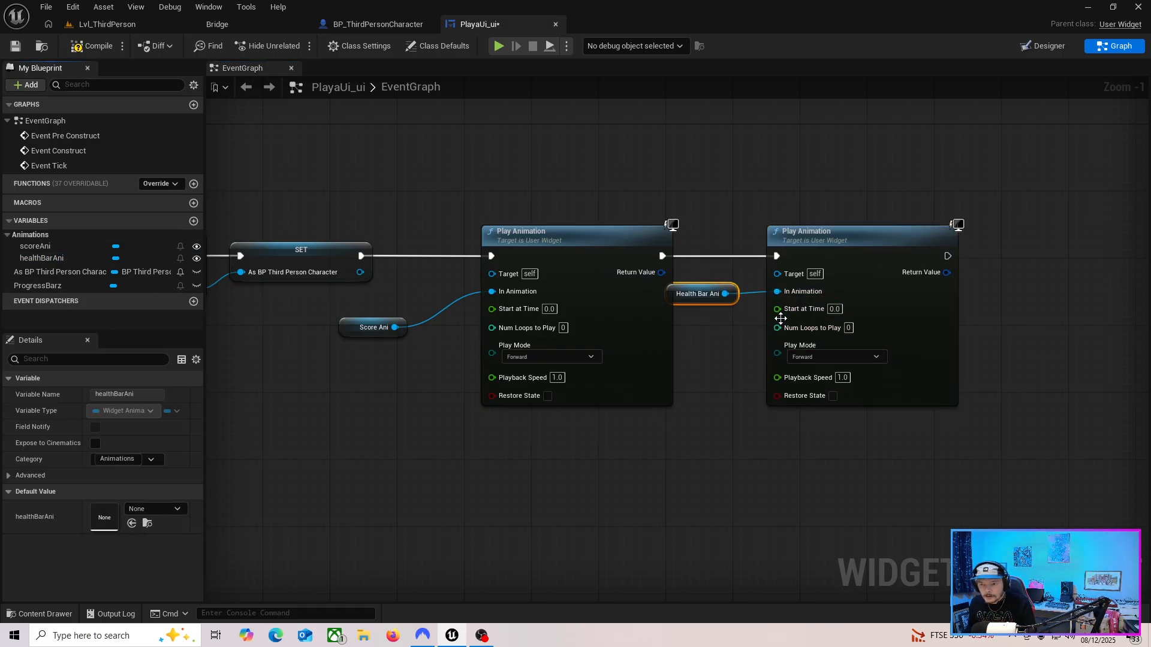
Compile the widget and play-test Lvl_ThirdPerson to check the SCORE text and progress bar animations together
click(94, 46)
click(81, 25)
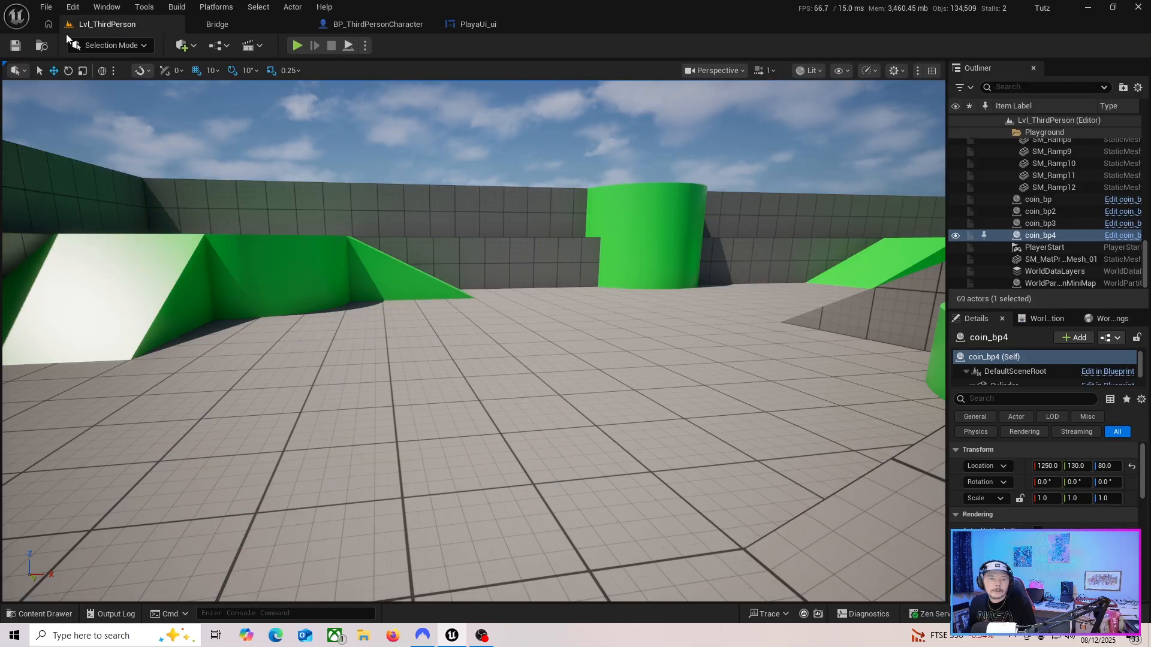
click(297, 46)
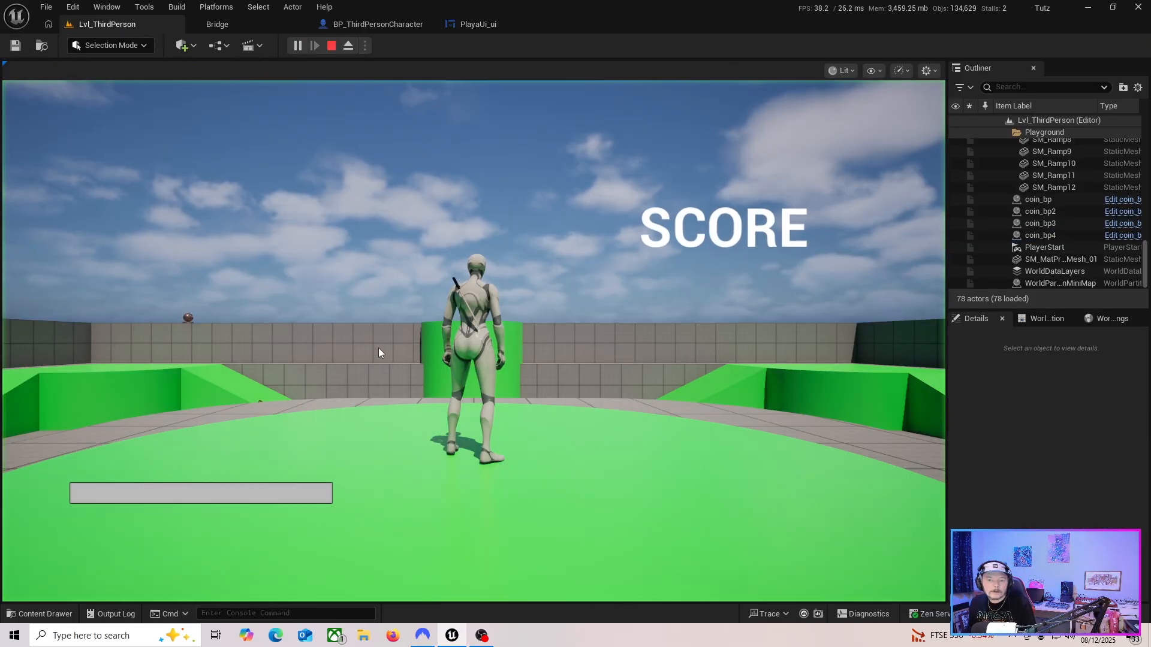
key(s)
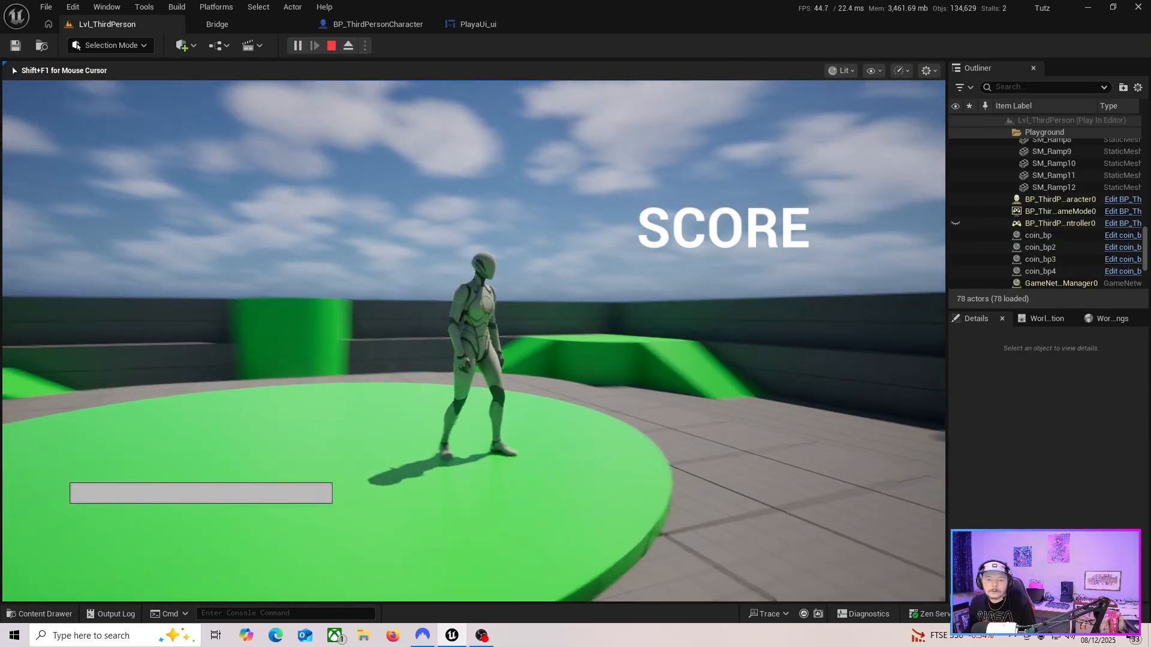
key(w)
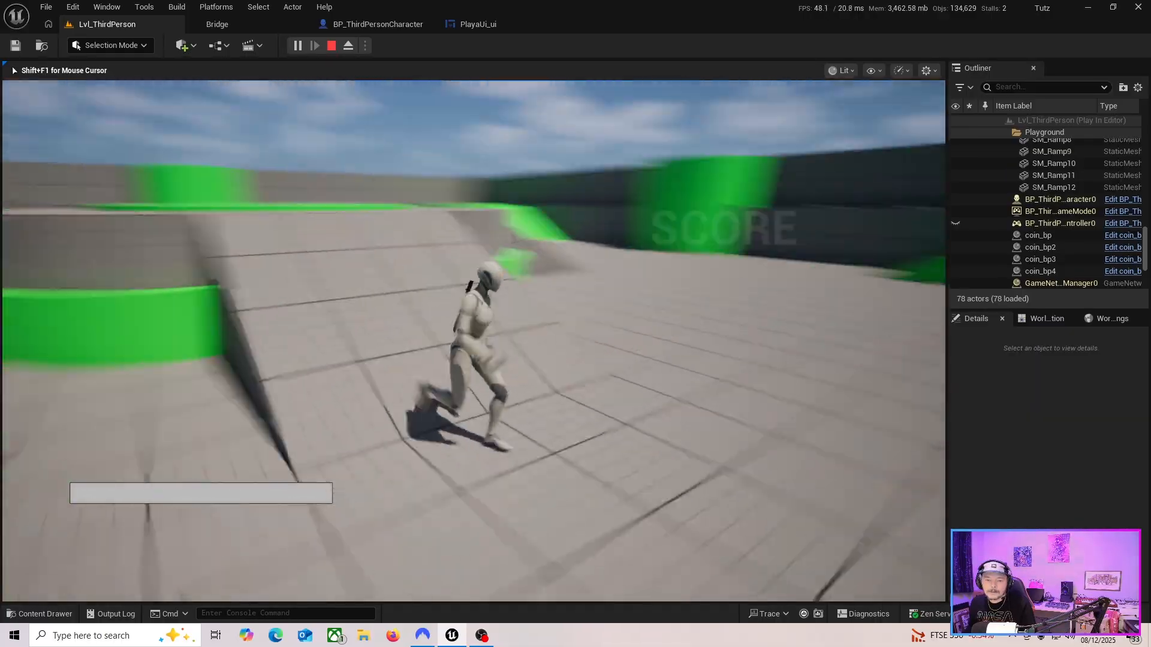
key(w)
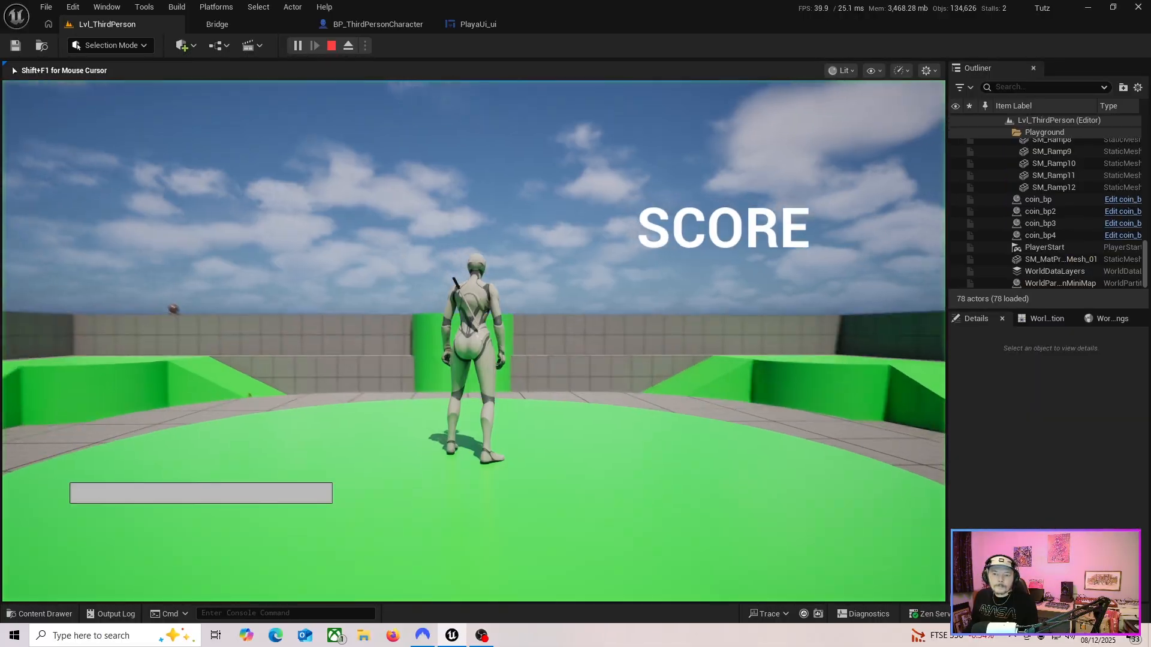
key(d)
key(w)
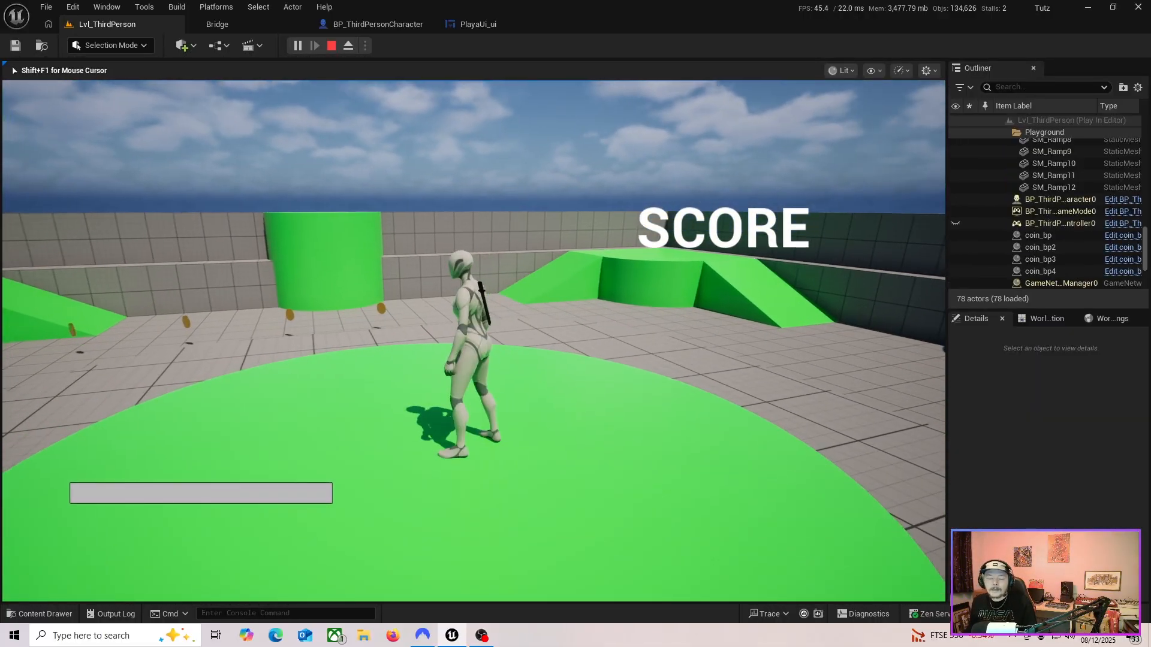
key(w)
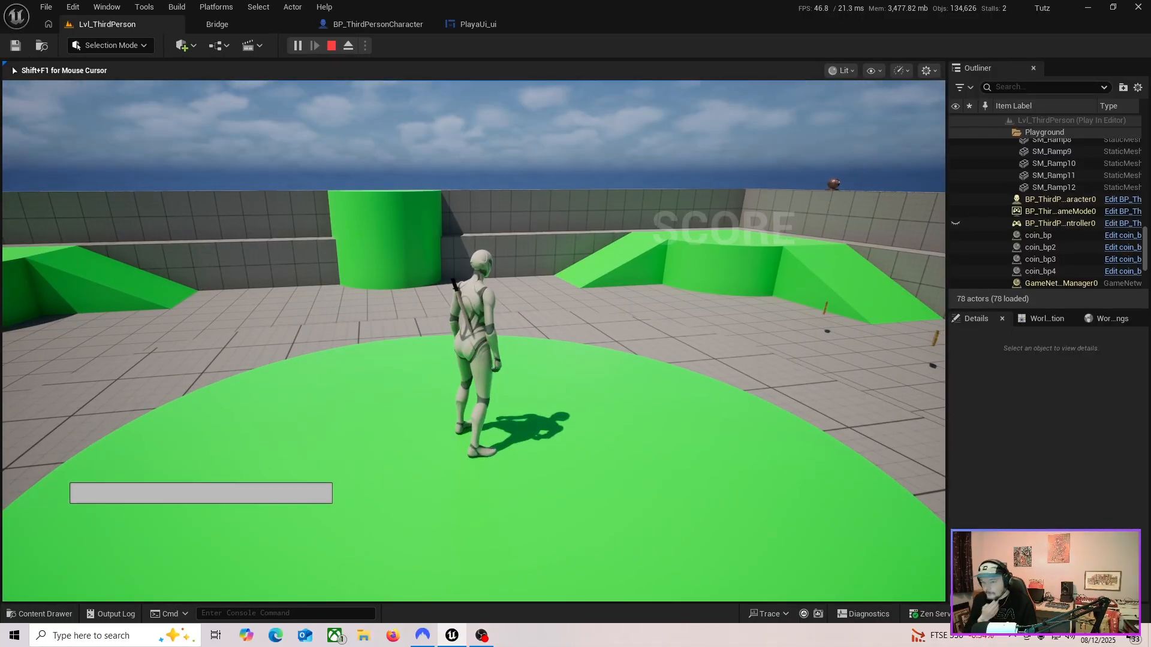
key(w)
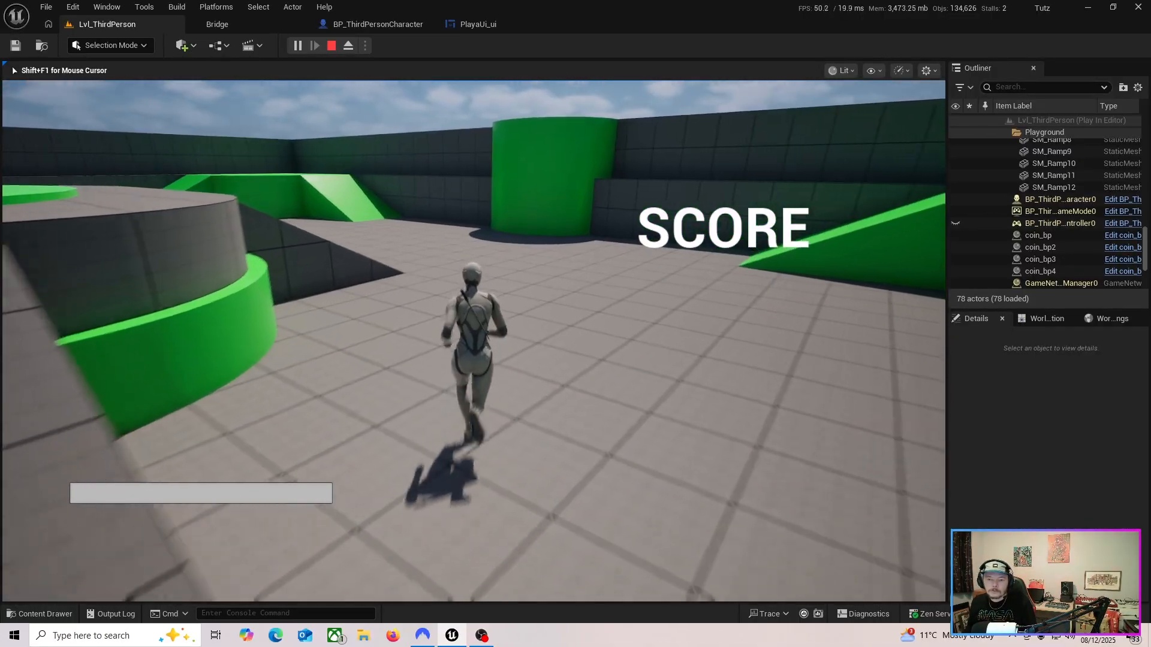
key(d)
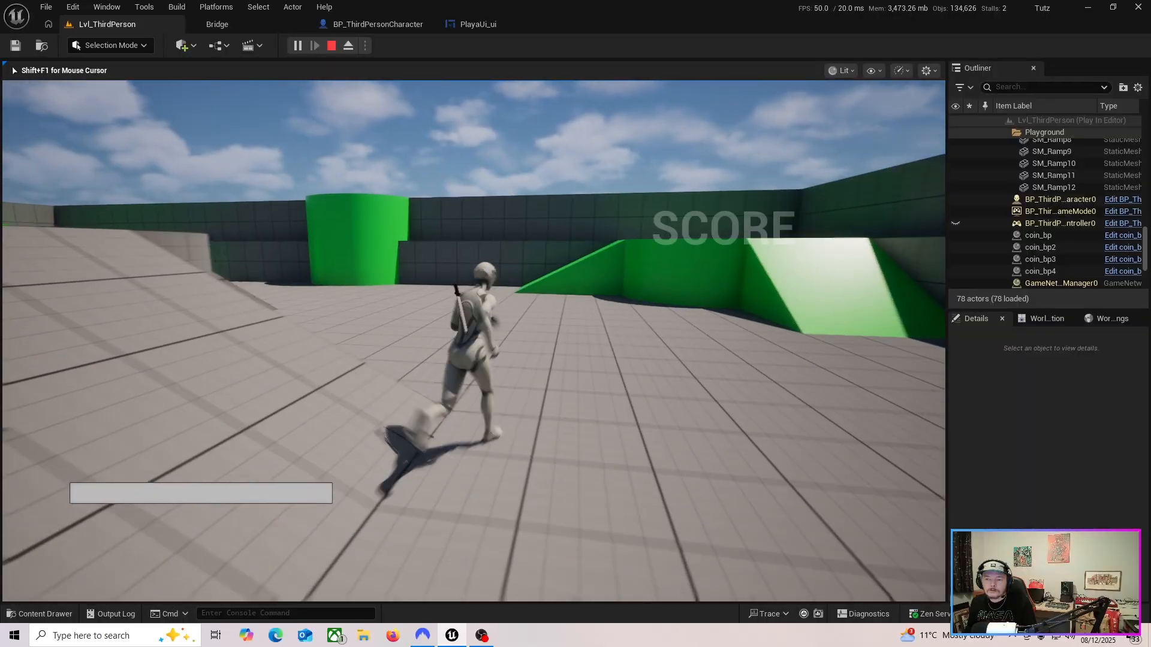
key(Escape)
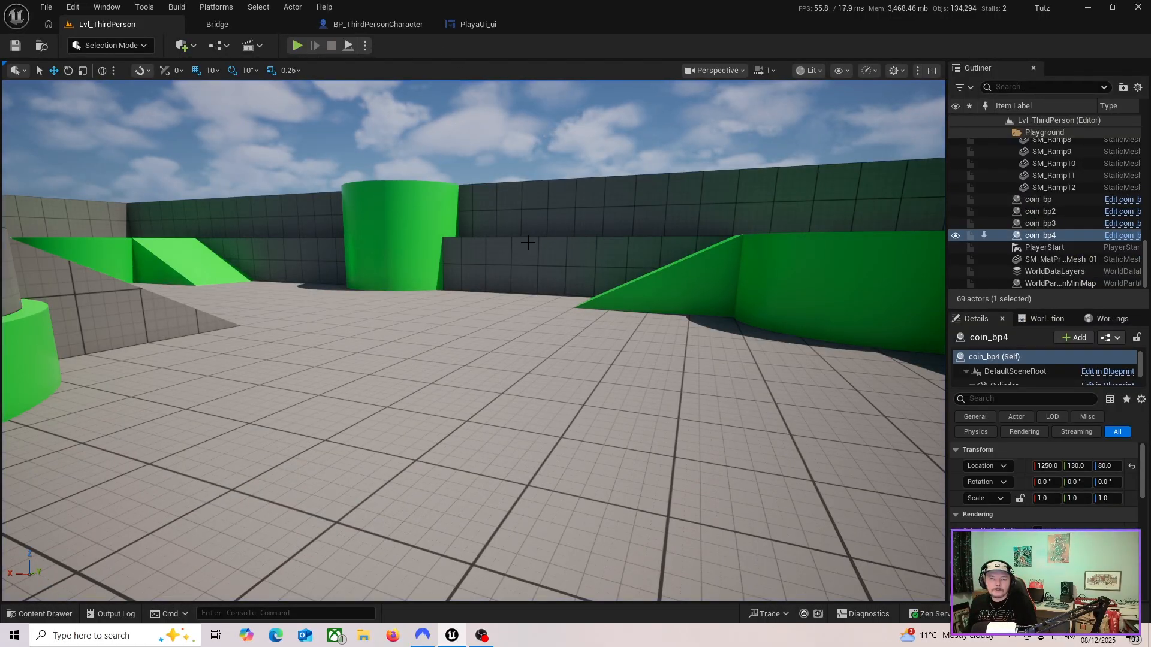
Delete both Play Animation nodes and their scoreAni and healthBarAni references from the PlayaUi_ui event graph
click(484, 25)
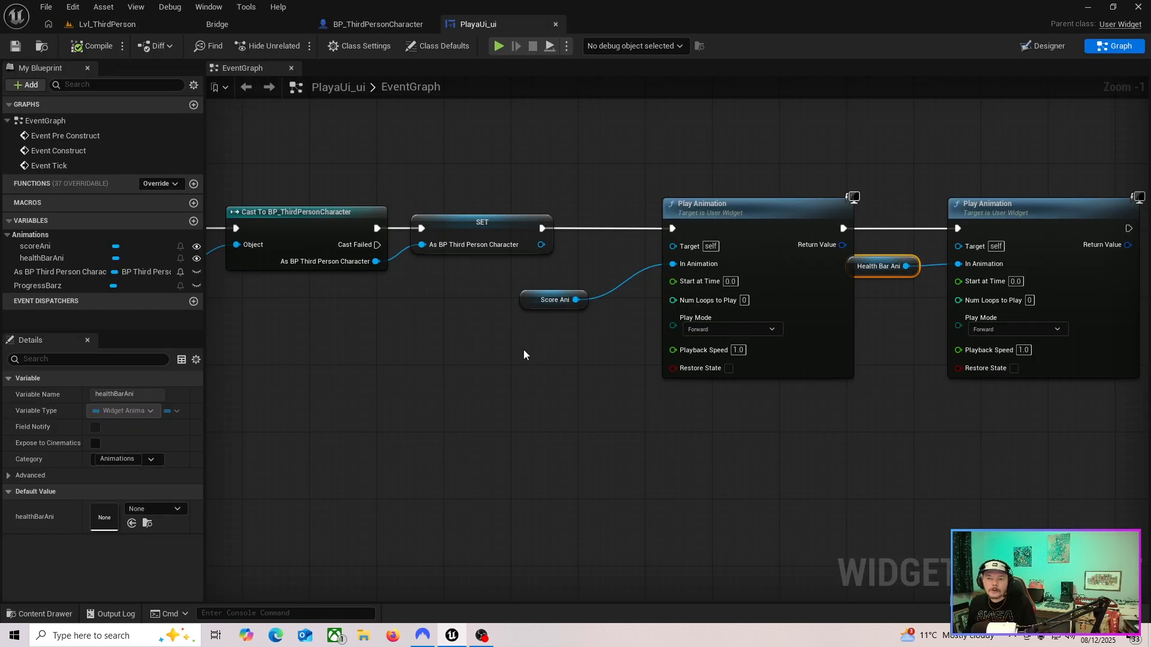
scroll(503, 360, down, 2)
scroll(575, 370, up, 2)
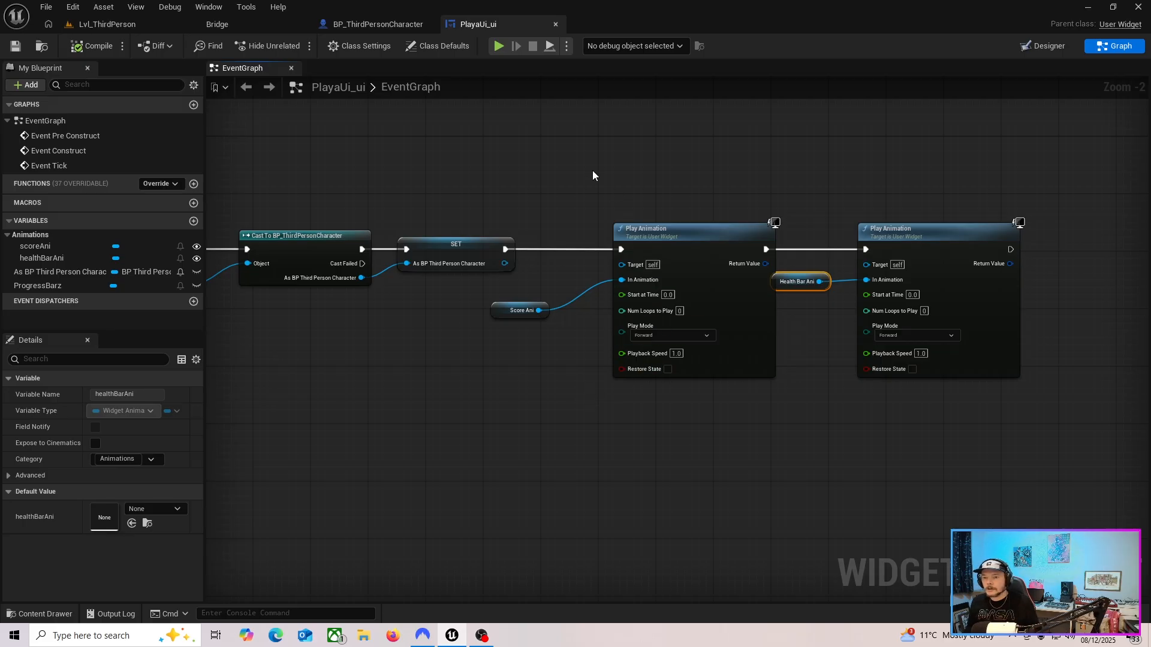
drag(540, 169, 996, 391)
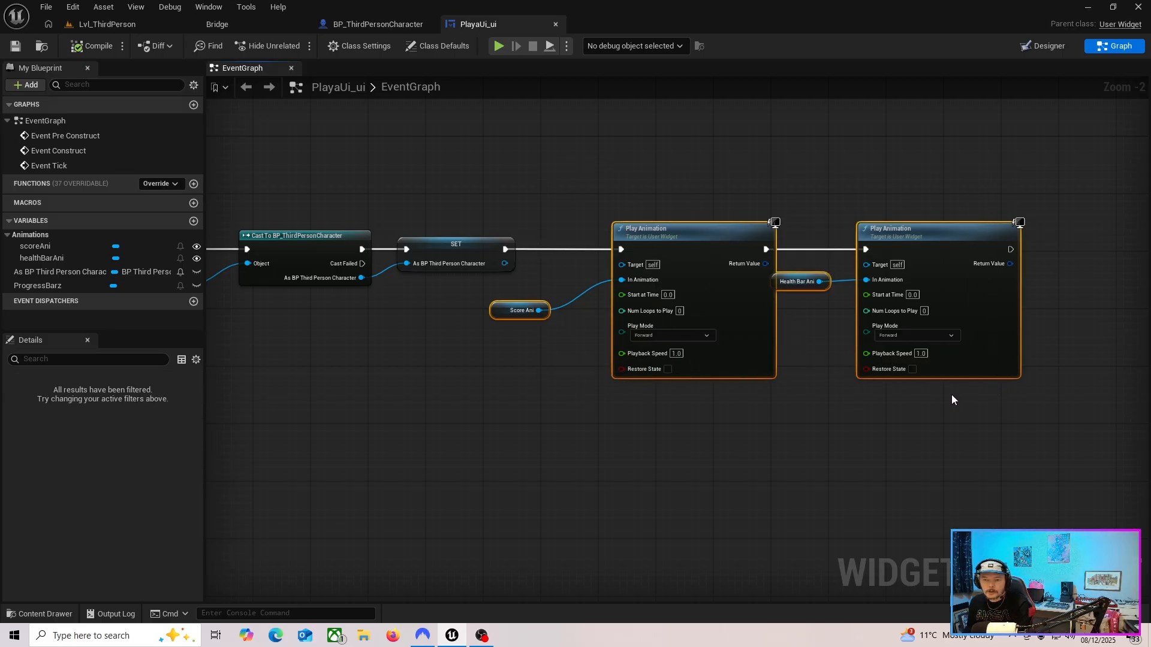
key(Delete)
Examine the row of coin actors in Lvl_ThirdPerson
right_drag(549, 375, 694, 387)
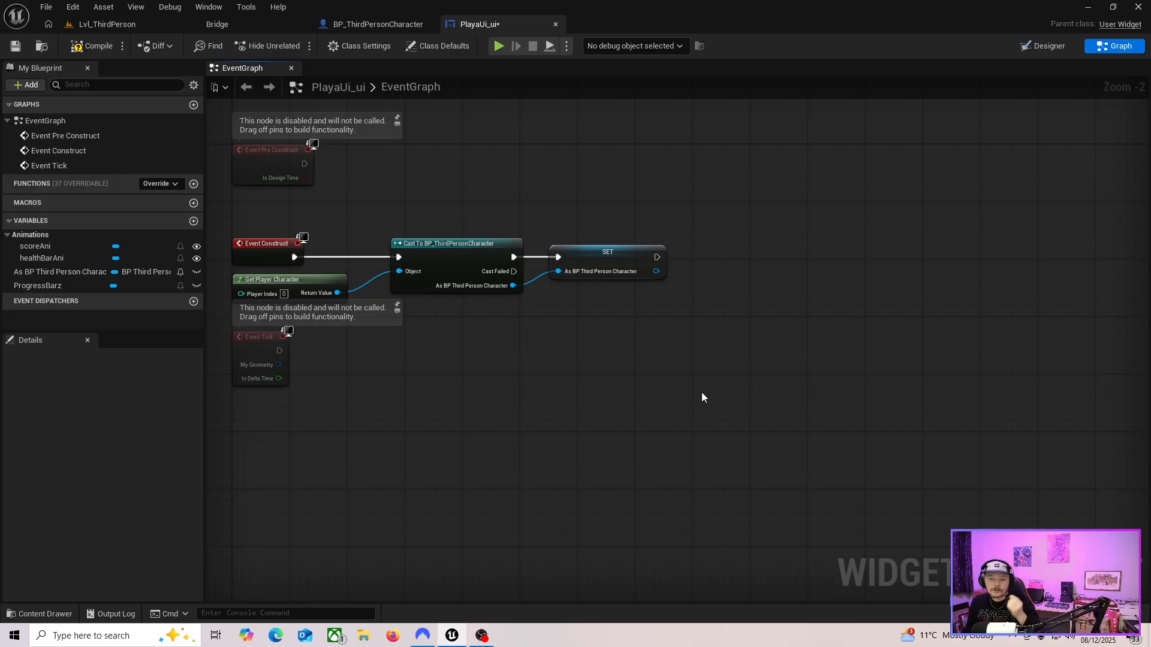
right_drag(717, 376, 640, 368)
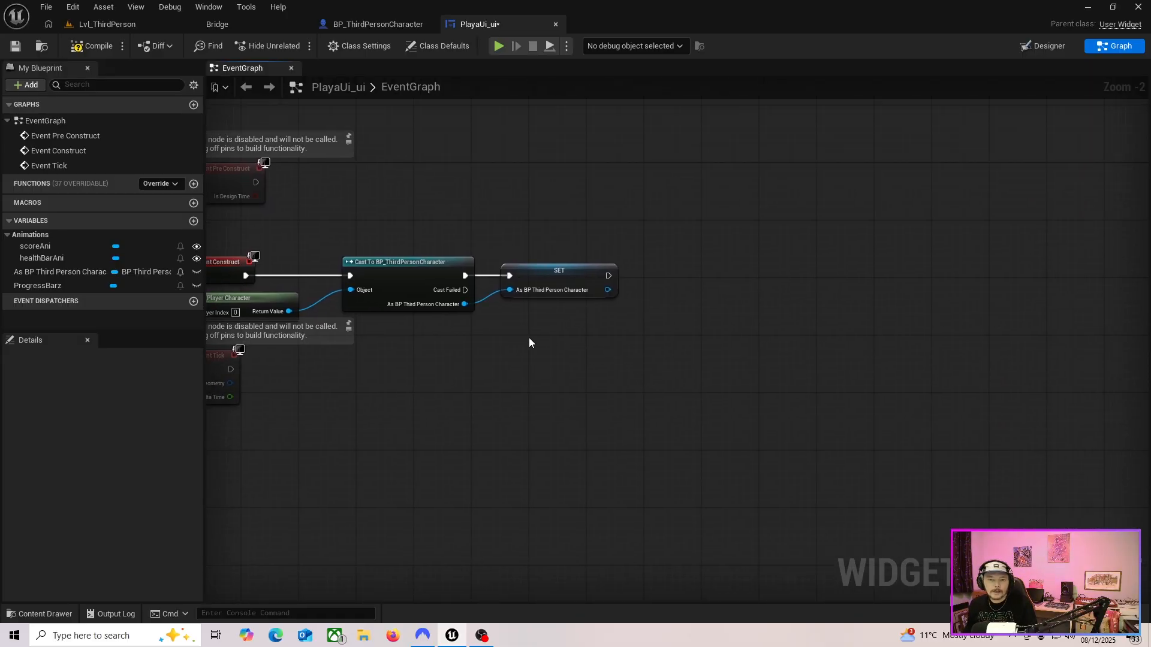
click(147, 25)
right_drag(364, 292, 47, 350)
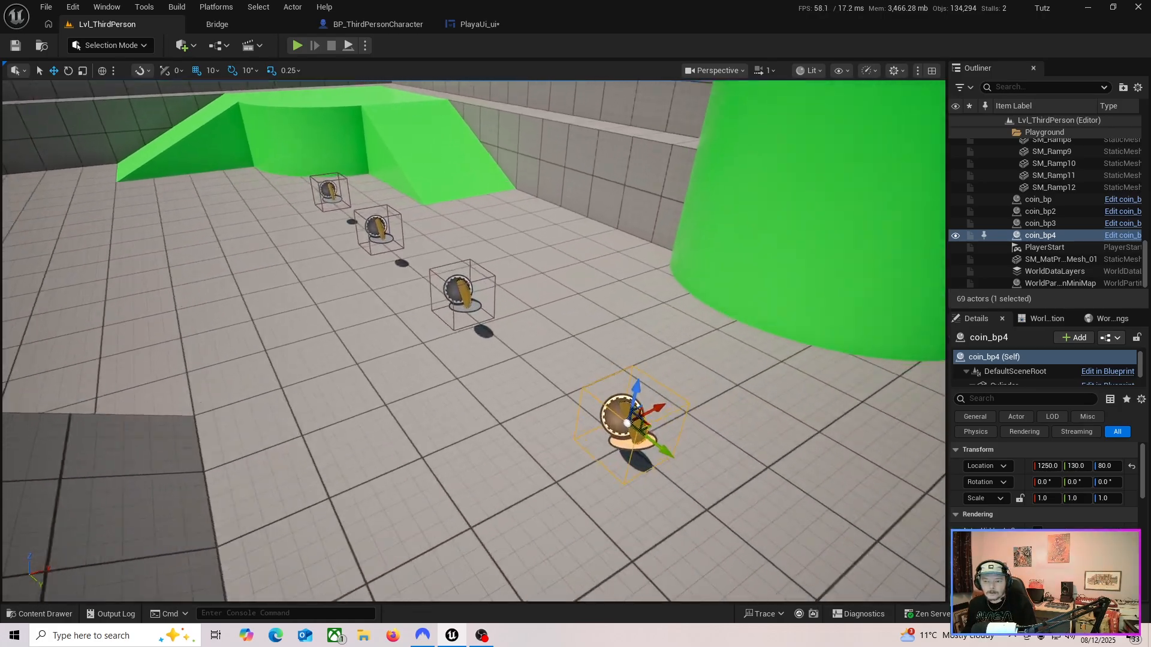
right_drag(300, 270, 386, 309)
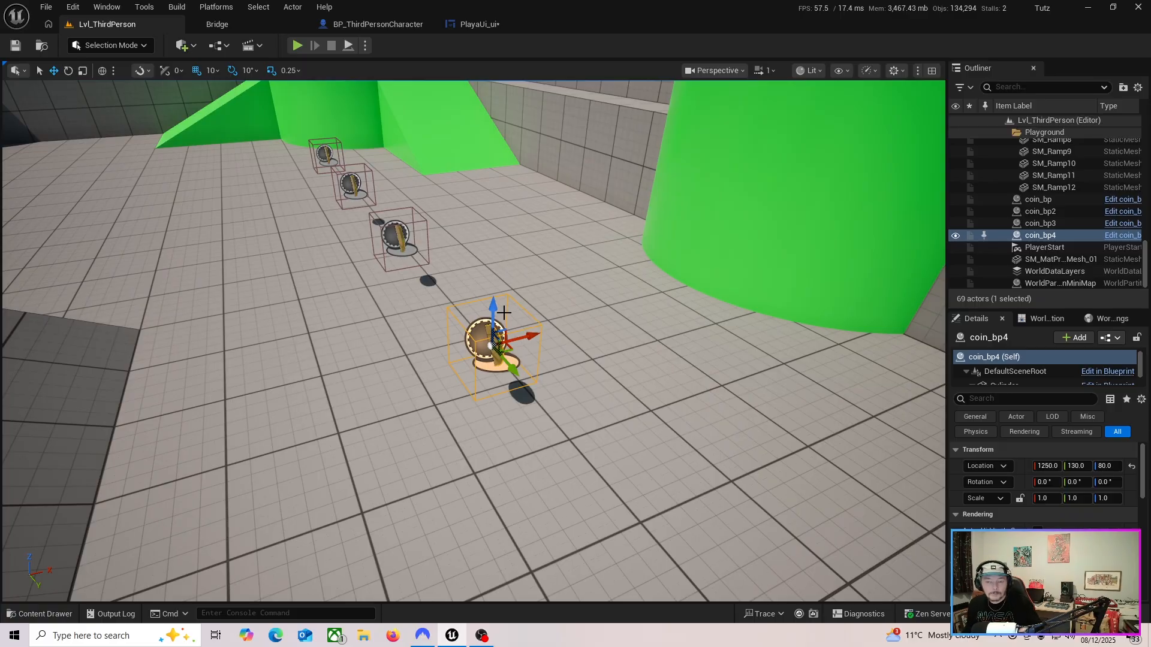
Add a Bind Event to Coinz Now node from the SET node's As BP Third Person Character output in the PlayaUi_ui event graph
click(505, 23)
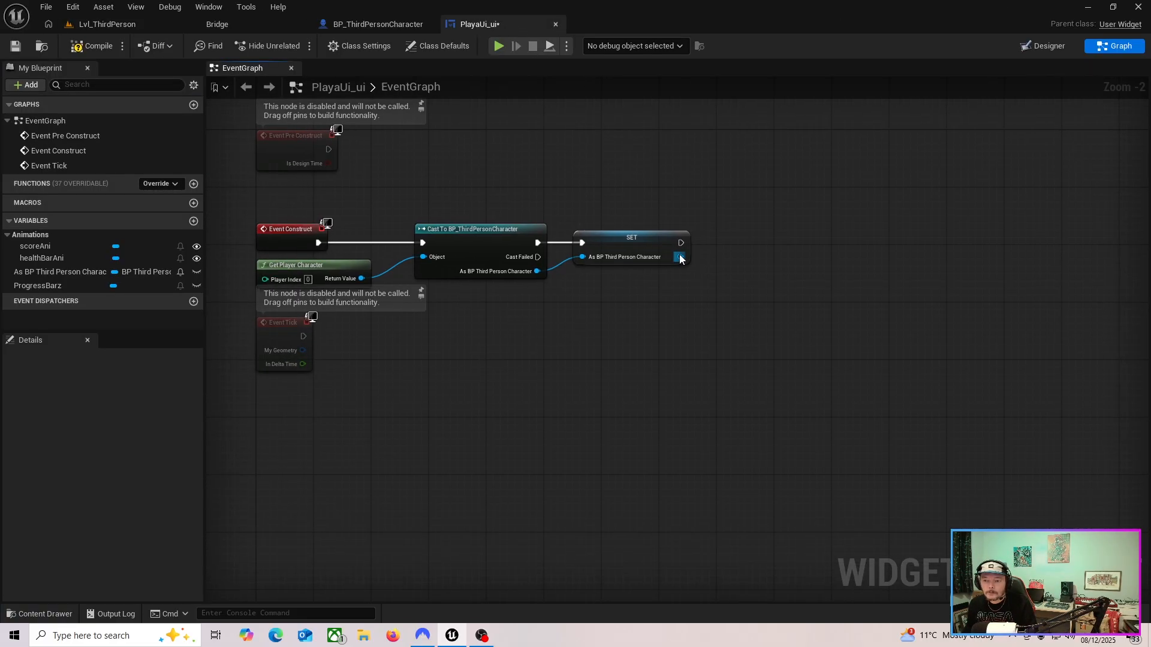
drag(680, 257, 724, 302)
text(bi)
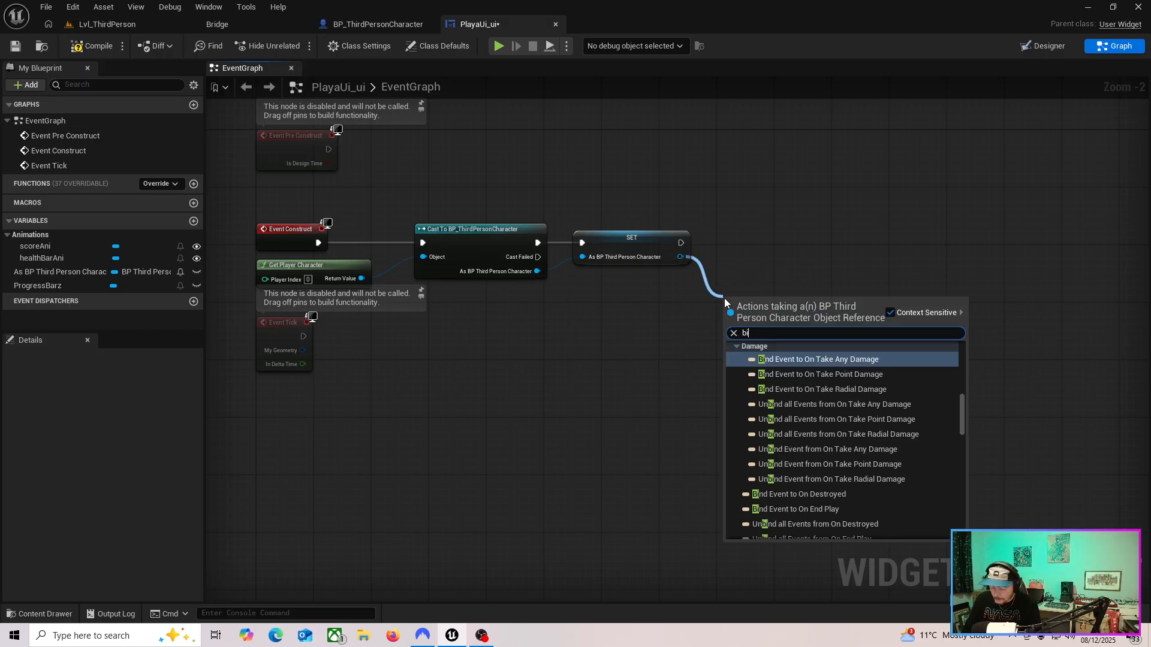
text(nd event to co)
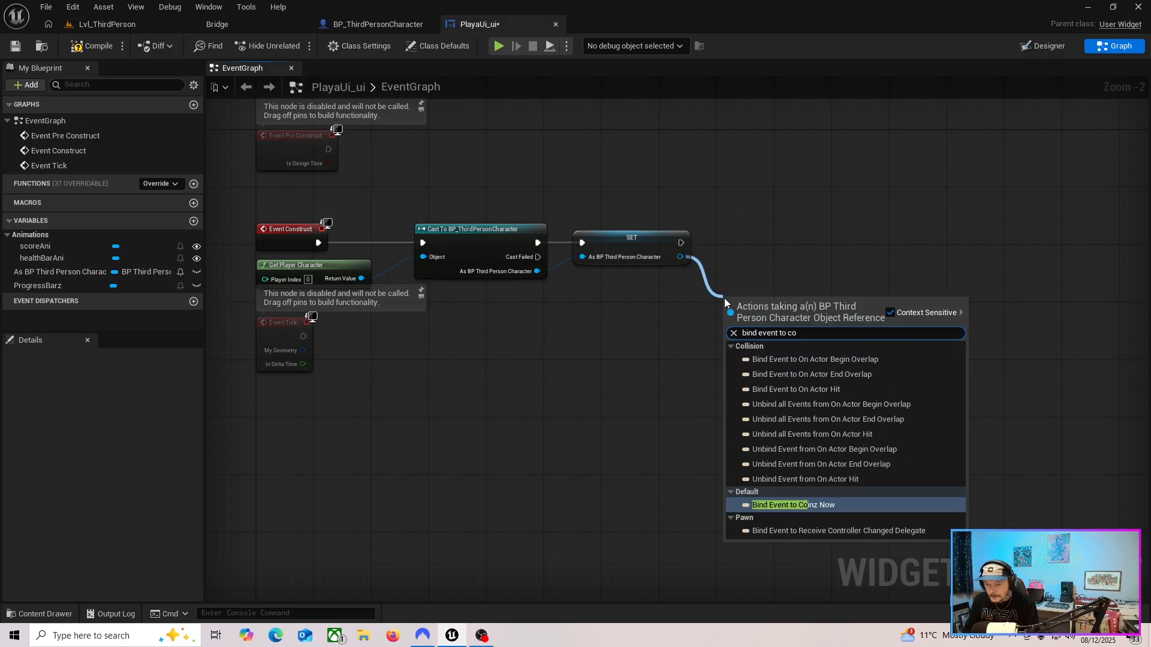
click(827, 491)
drag(760, 310, 817, 238)
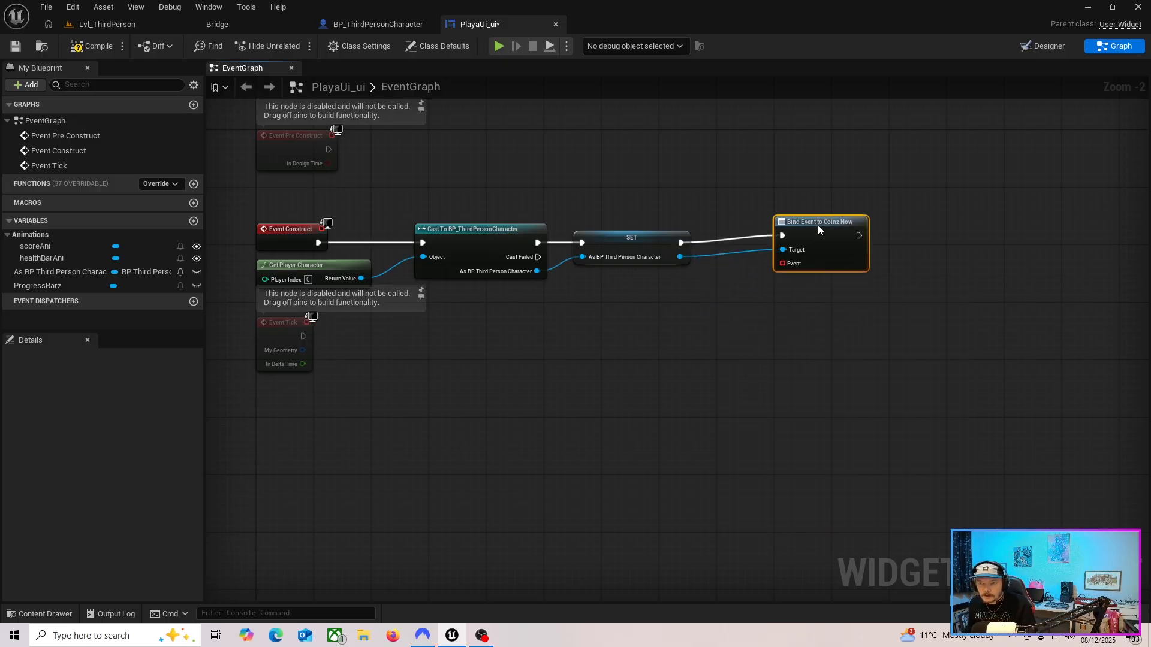
Create a custom event from the Bind Event to Coinz Now node's Event input and place it below the SET node
right_drag(819, 234, 731, 222)
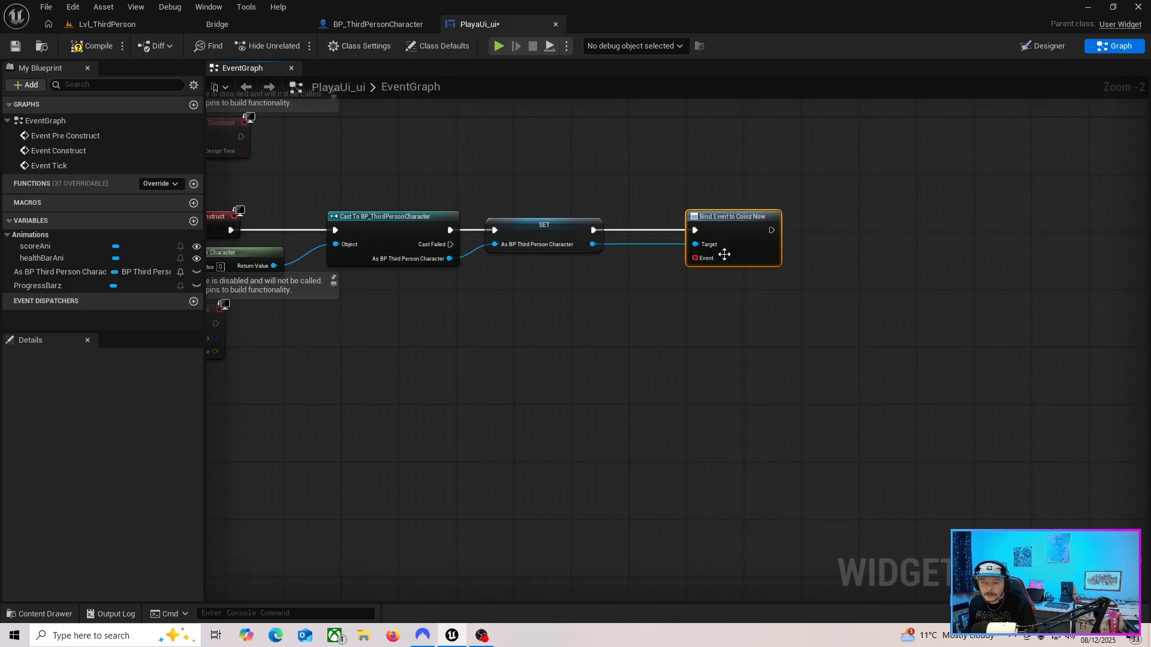
drag(695, 258, 606, 322)
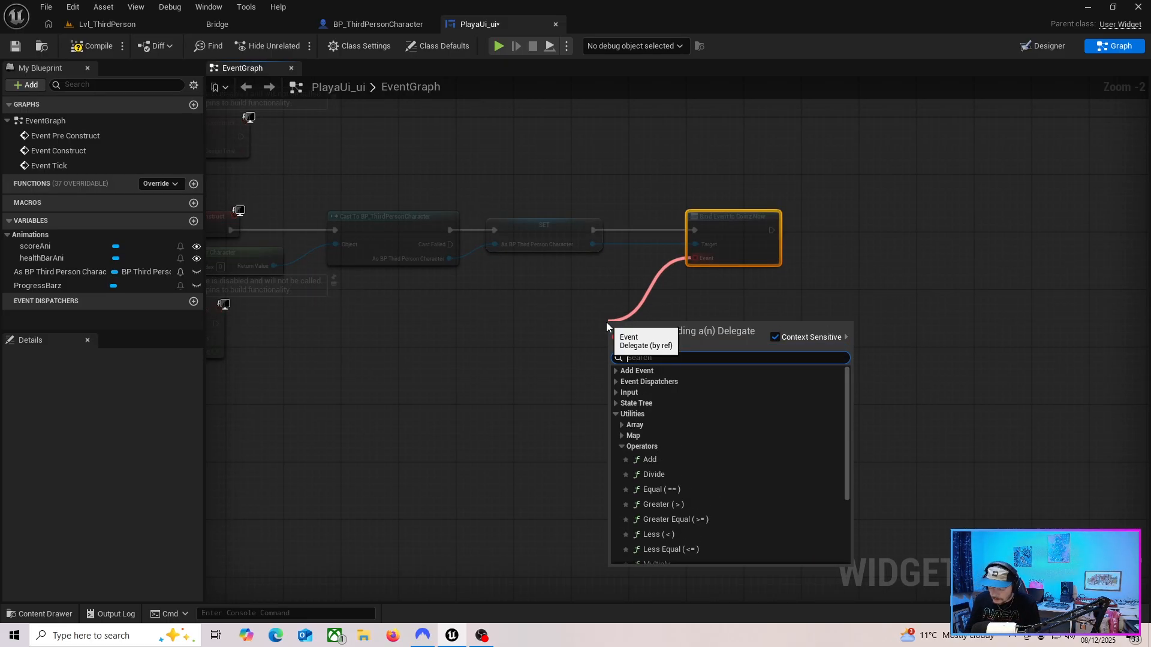
text(cust)
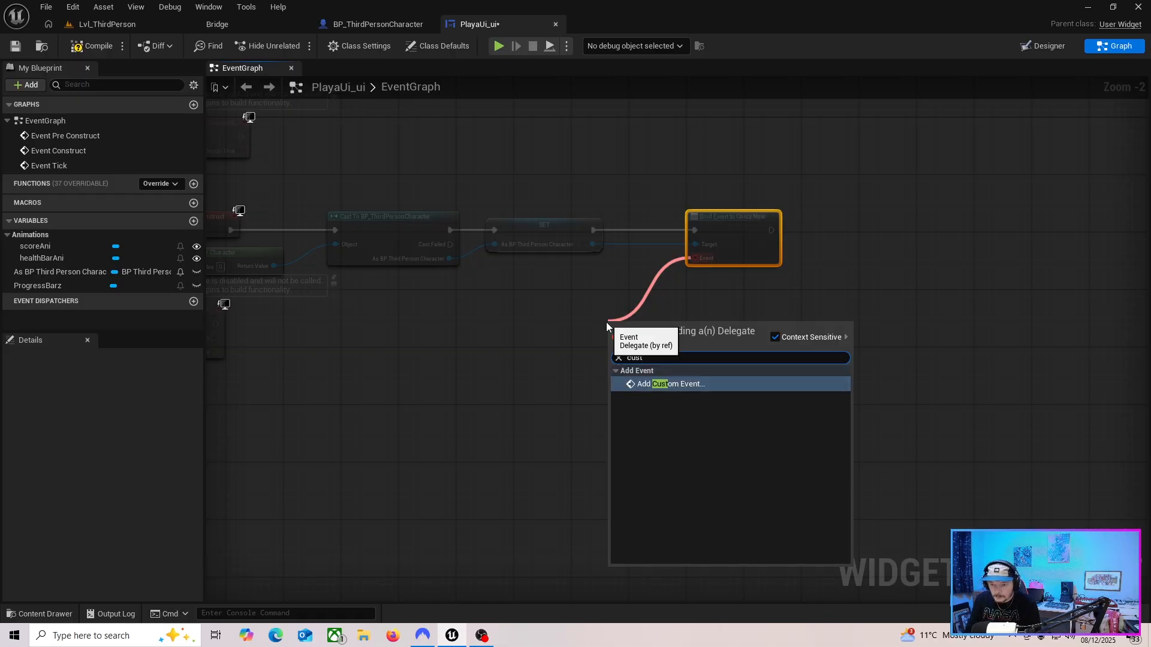
click(660, 383)
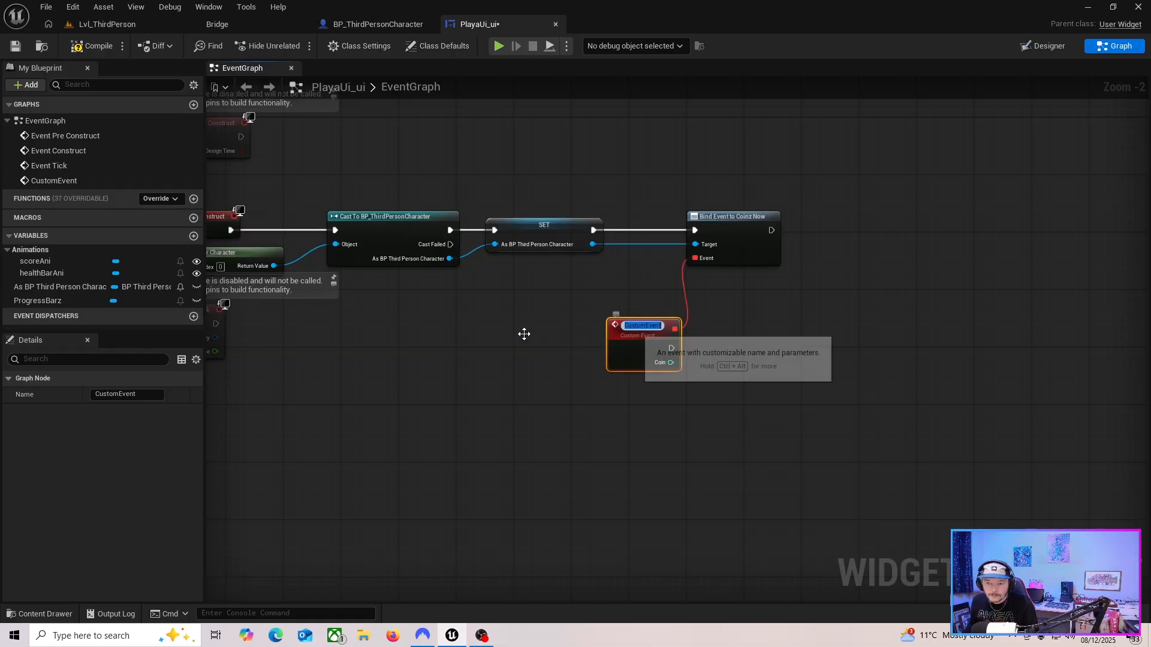
drag(640, 332, 561, 311)
right_drag(665, 354, 599, 340)
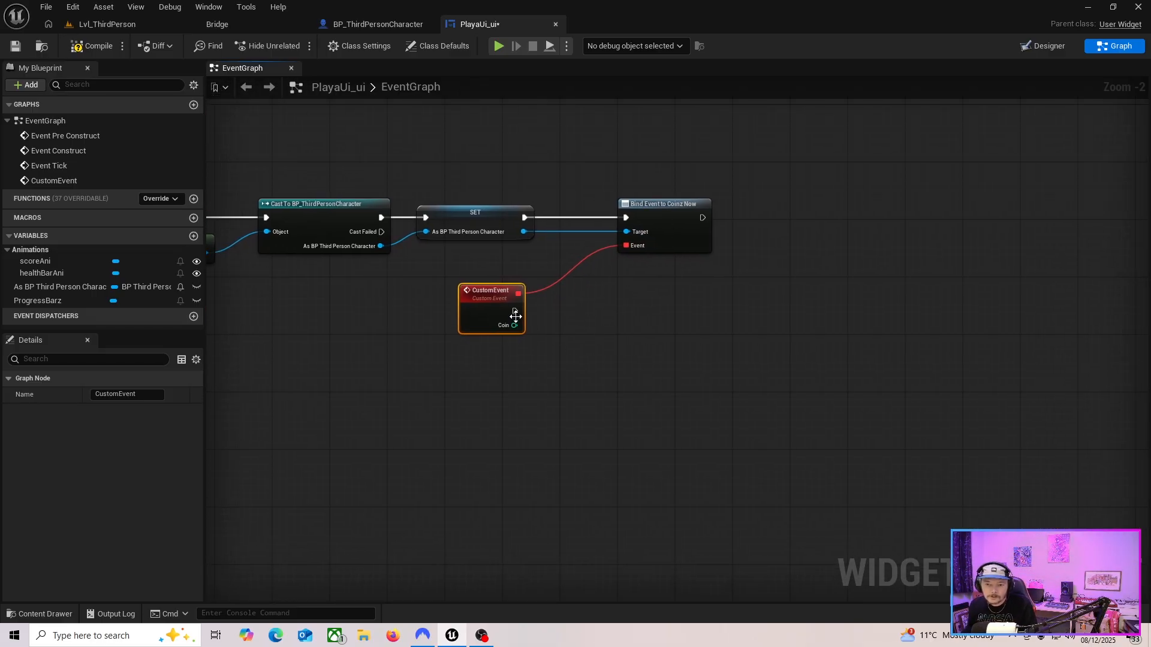
click(683, 204)
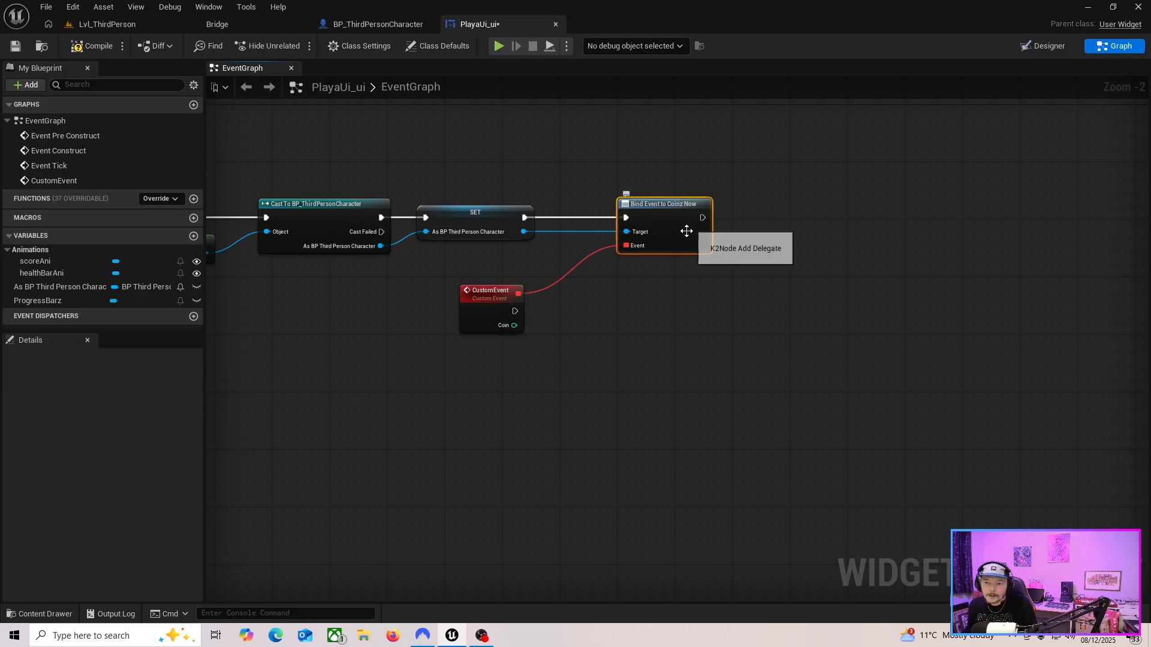
Add a Play Animation node fed by a scoreAni reference and run it from the custom event
click(506, 293)
drag(39, 261, 711, 290)
click(616, 392)
text(play)
click(724, 412)
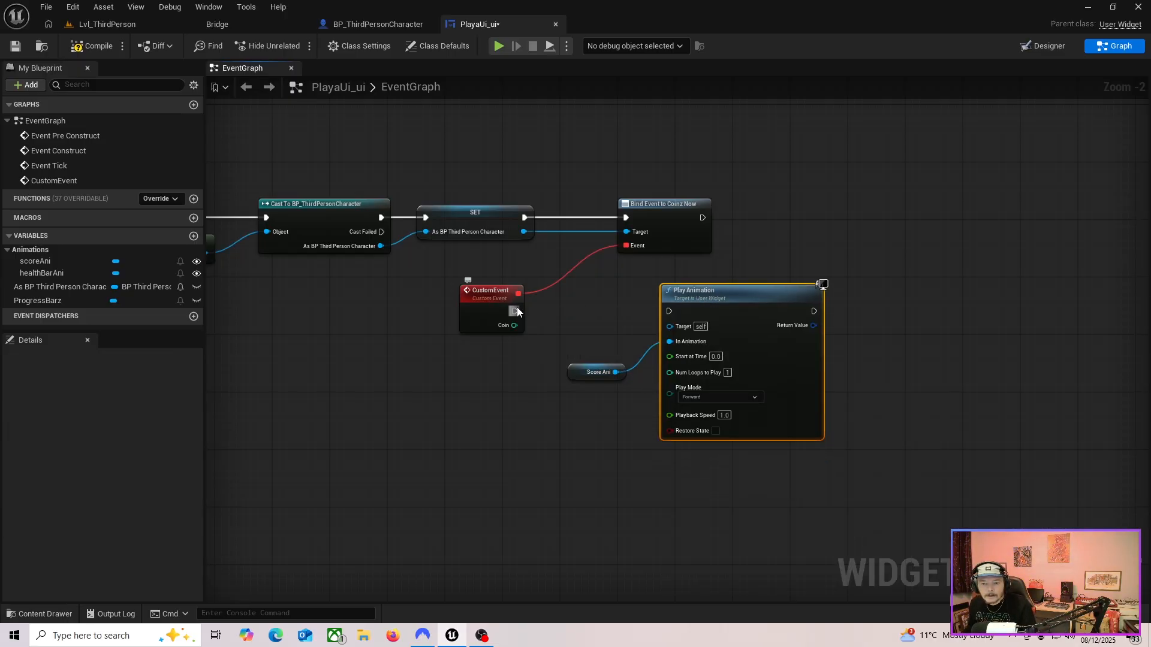
drag(514, 311, 670, 312)
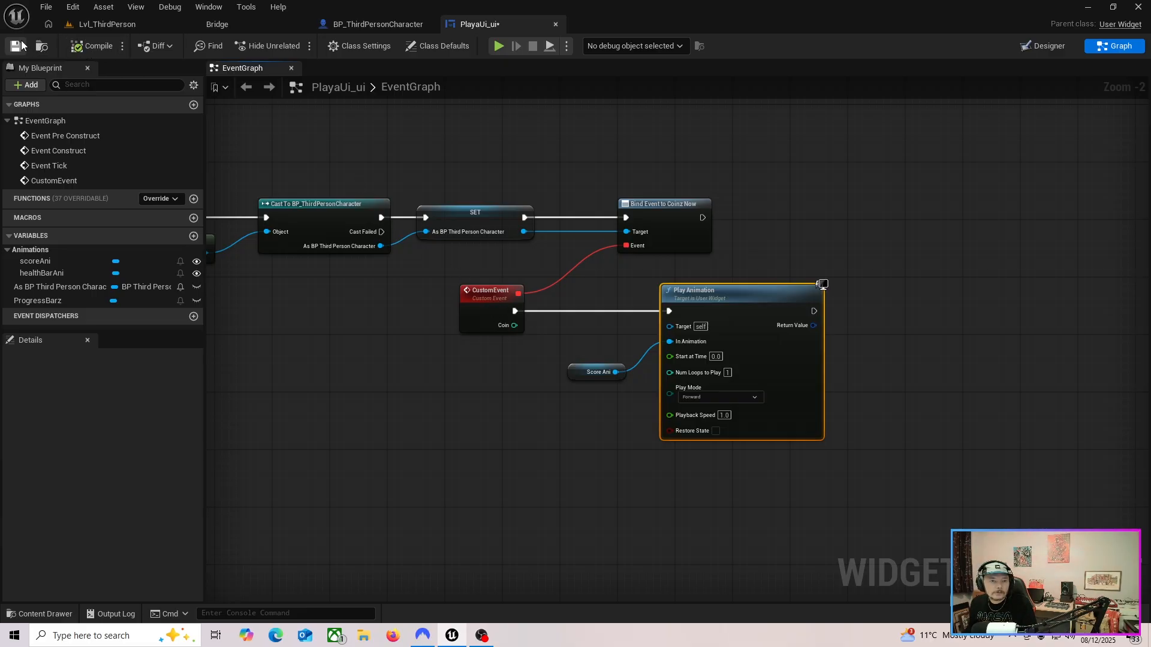
Play-test Lvl_ThirdPerson by running the character through the coins to check when the SCORE animation triggers
click(146, 24)
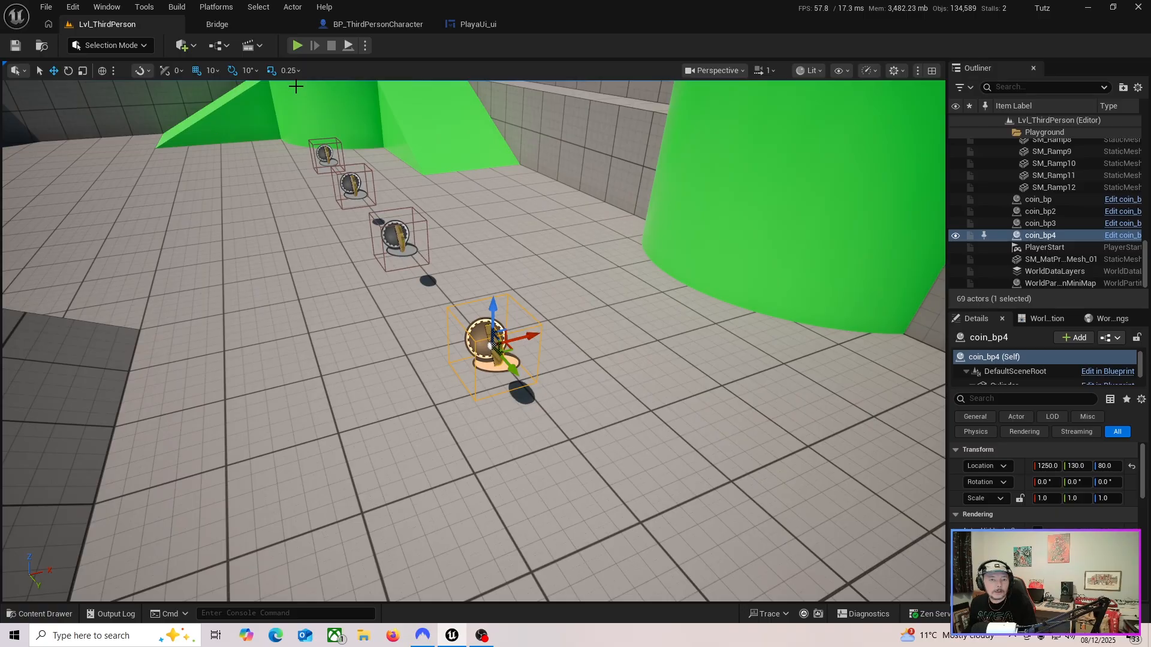
click(298, 46)
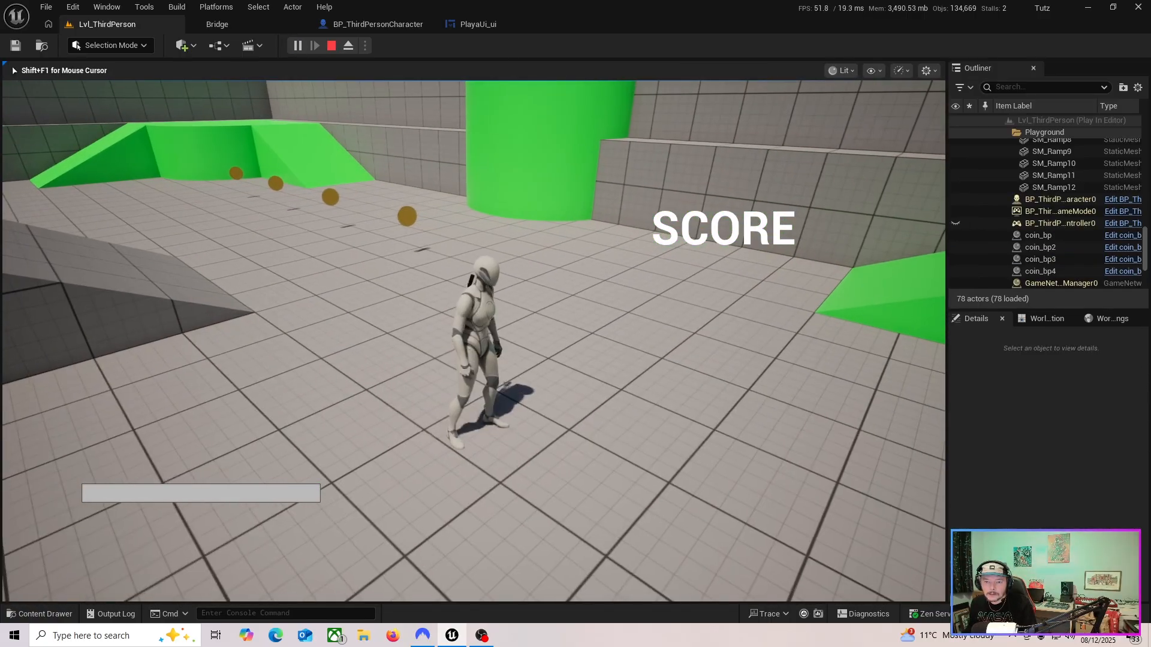
key(w)
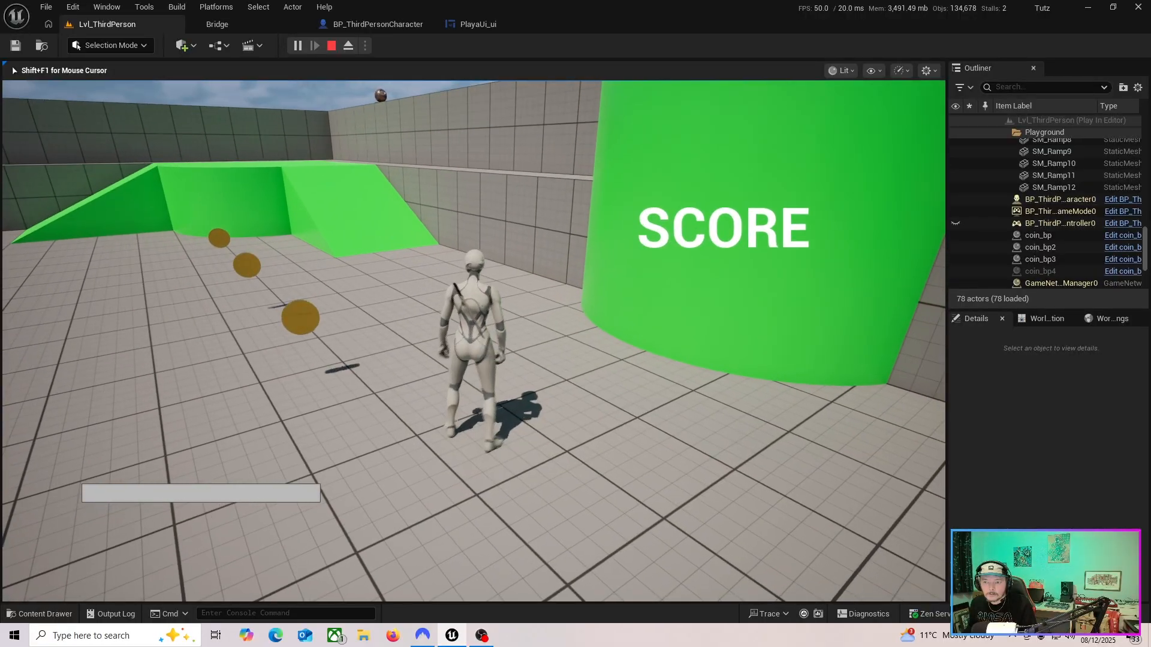
key(s)
key(w)
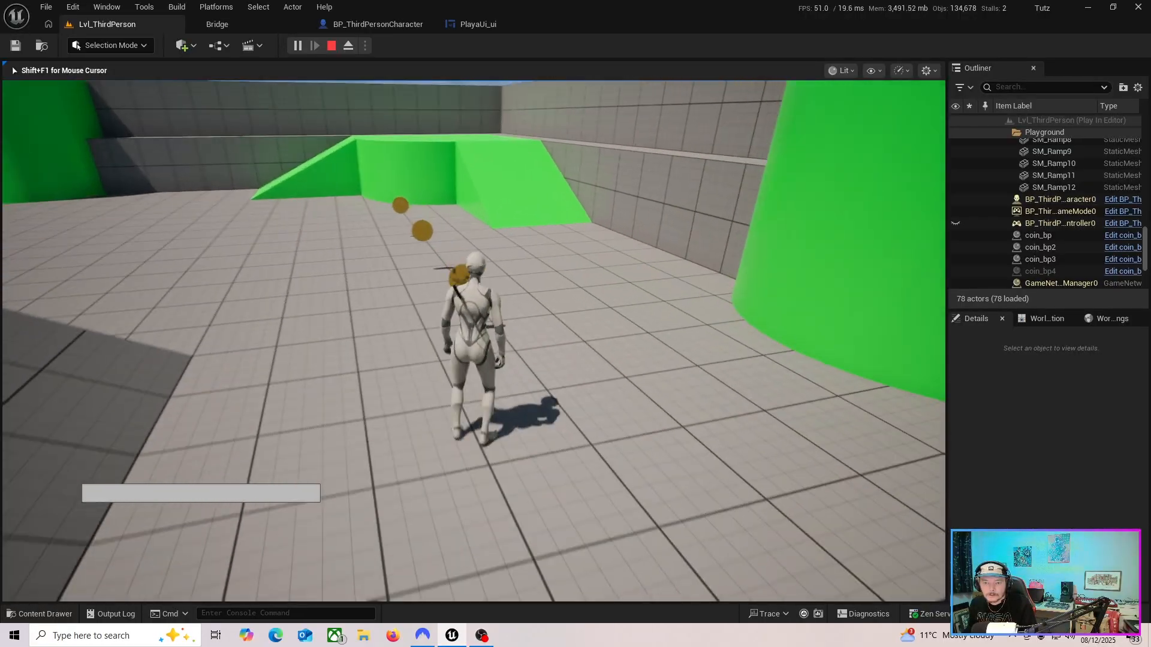
key(s)
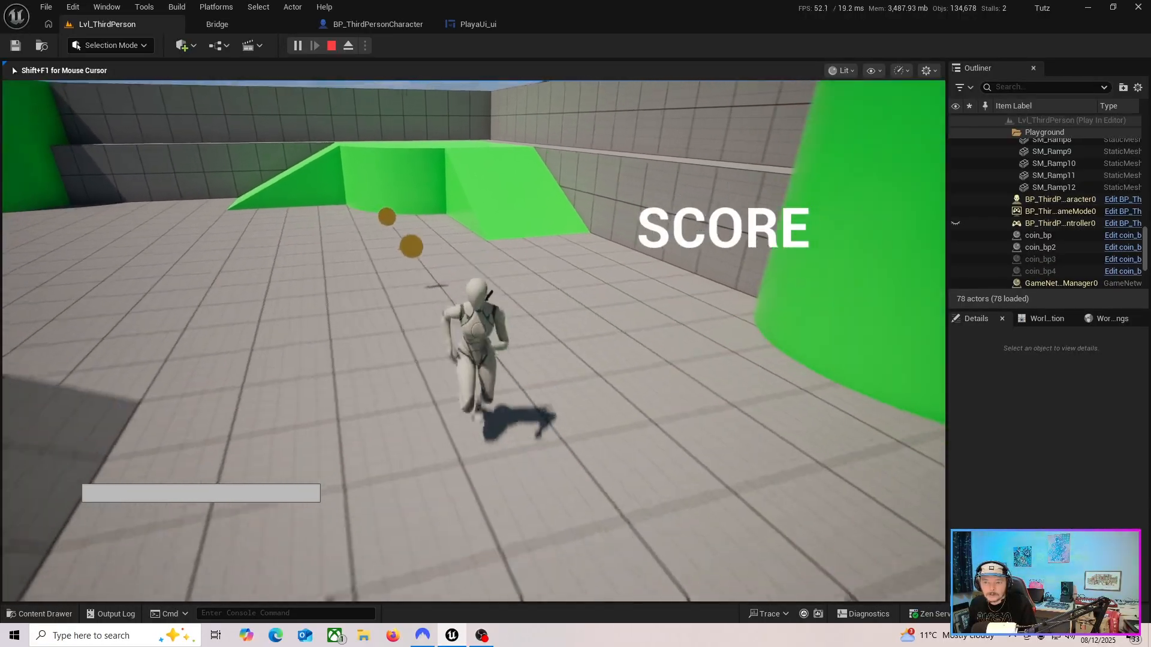
key(w)
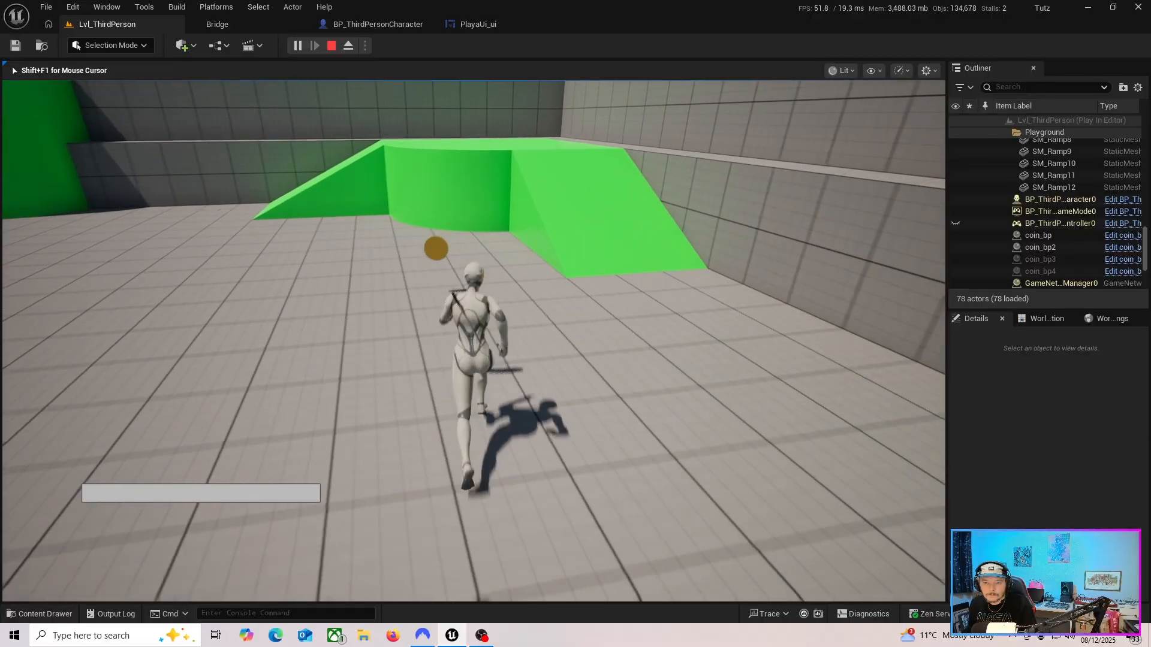
key(s)
key(d)
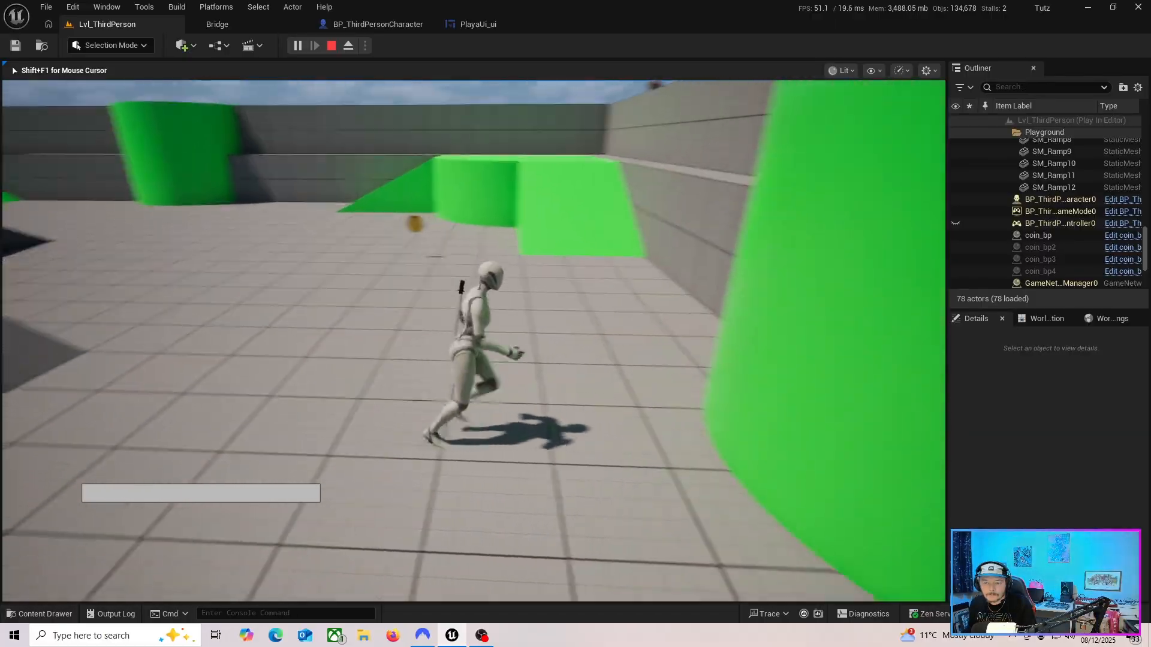
key(w)
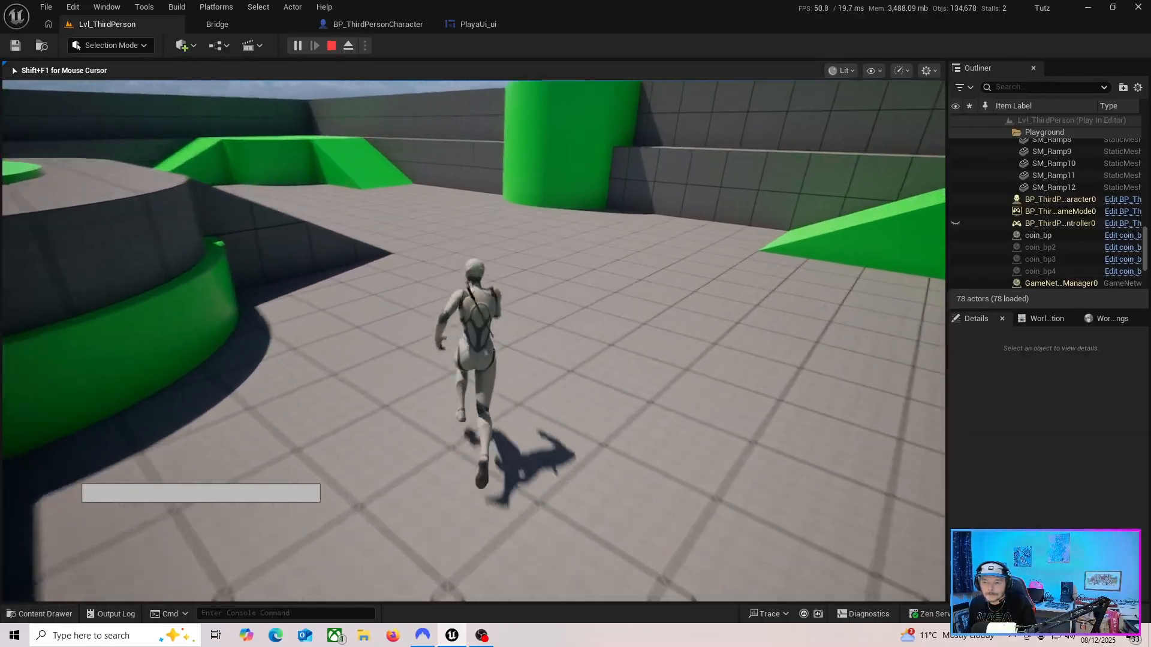
key(w)
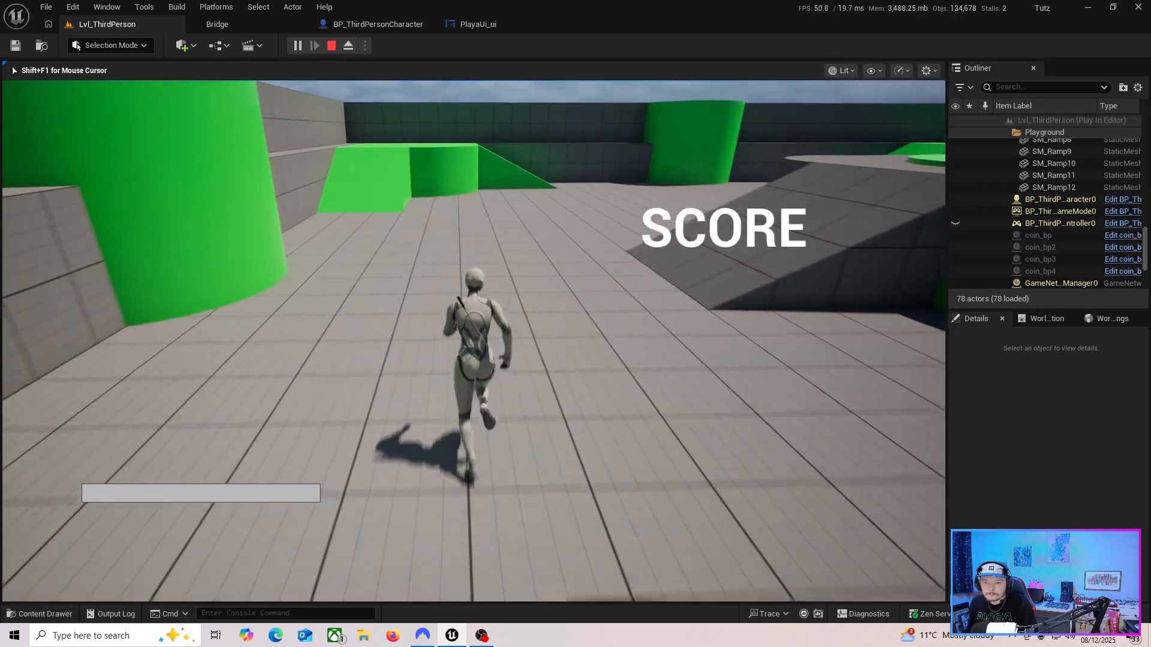
key(w)
key(Escape)
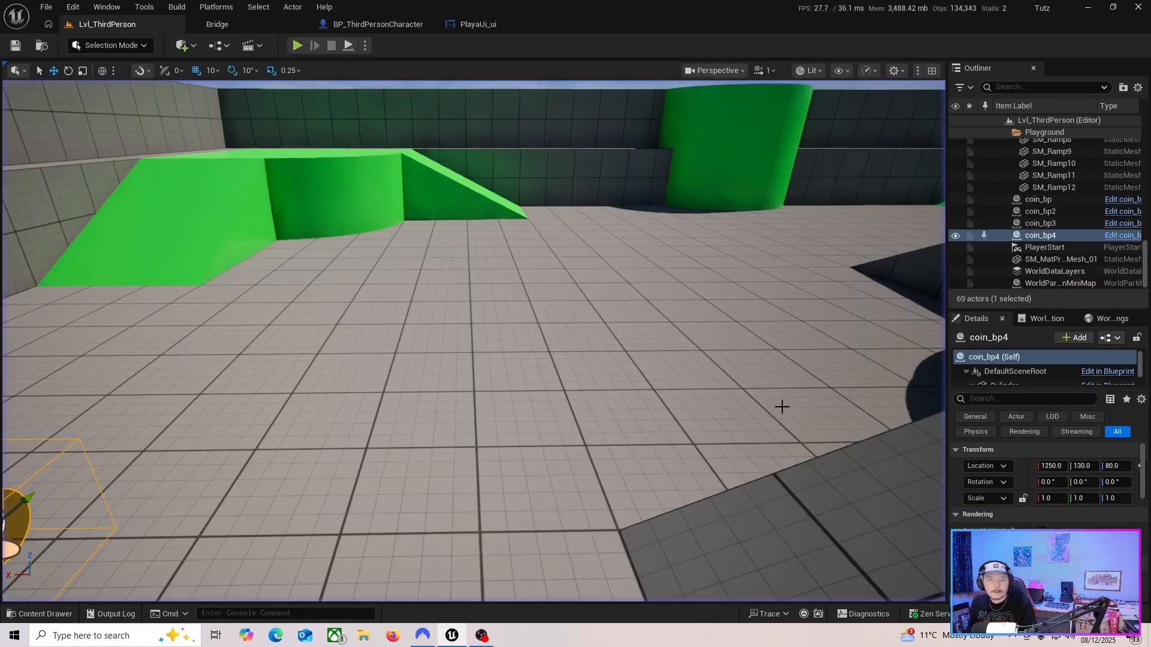
click(513, 21)
right_drag(548, 426, 641, 430)
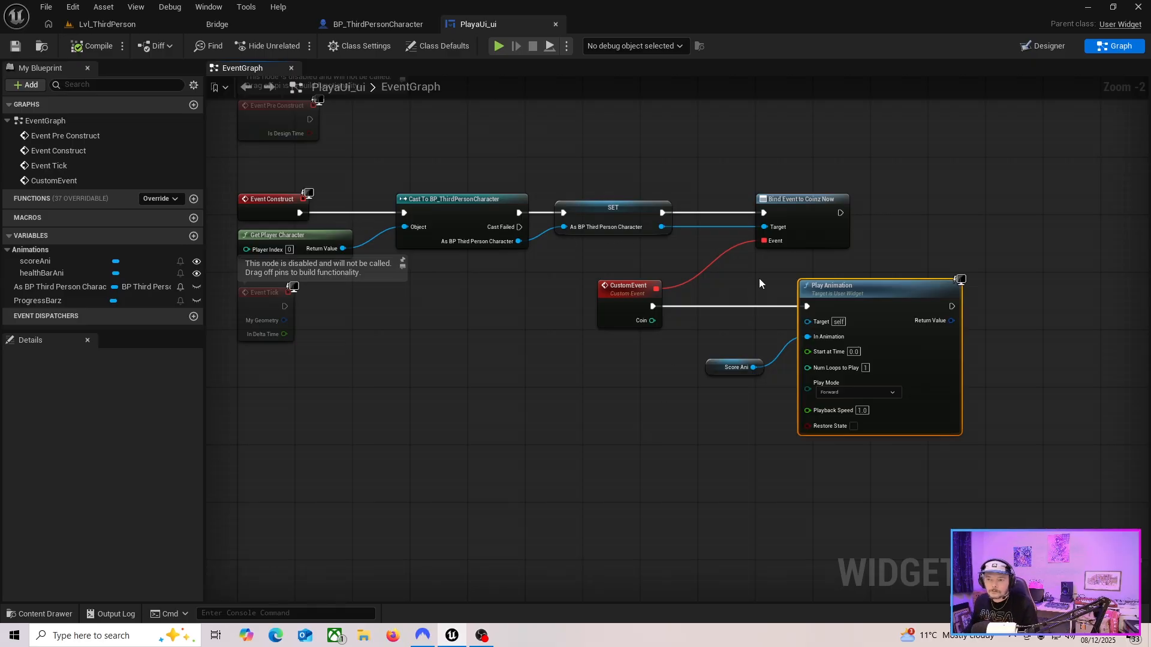
right_drag(888, 259, 684, 266)
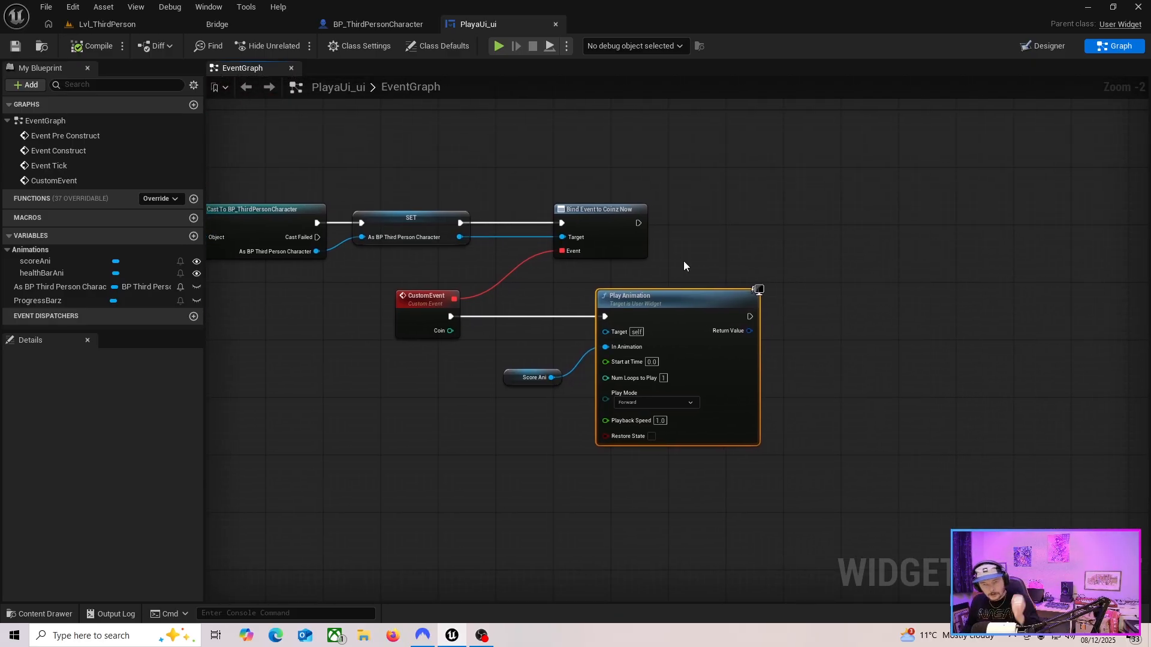
right_drag(784, 256, 811, 275)
Add a Pain Causing Volume to Lvl_ThirdPerson and raise it onto the open floor at about X 660, Y 900, Z 120
click(147, 27)
right_drag(473, 340, 305, 339)
click(186, 46)
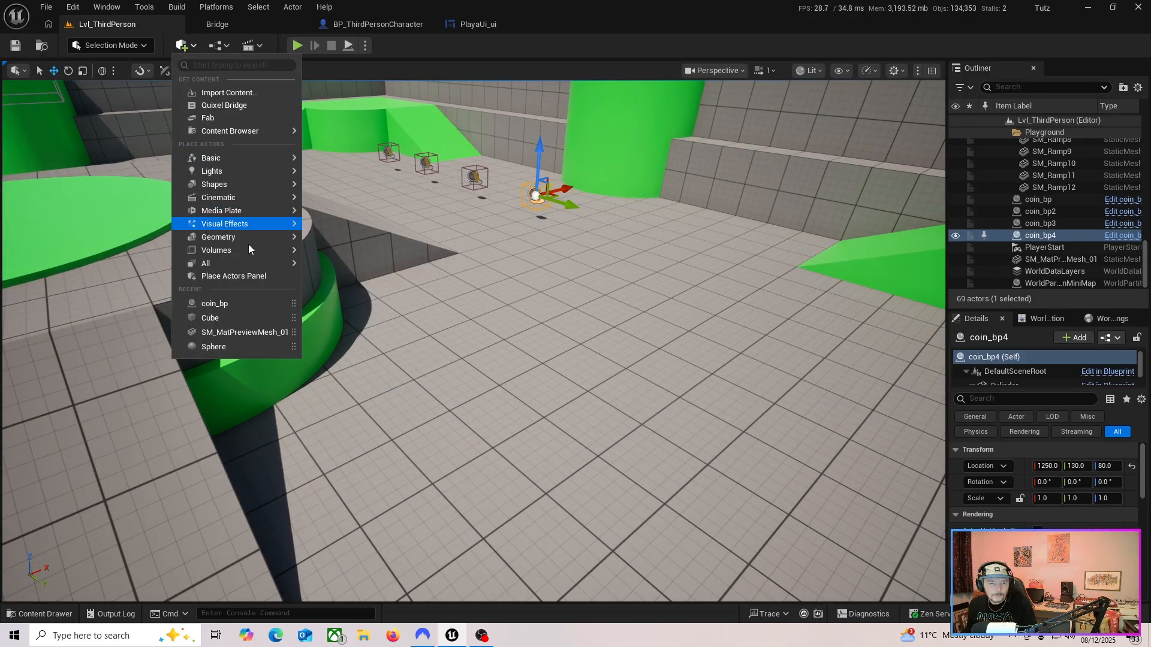
mouse_move(240, 249)
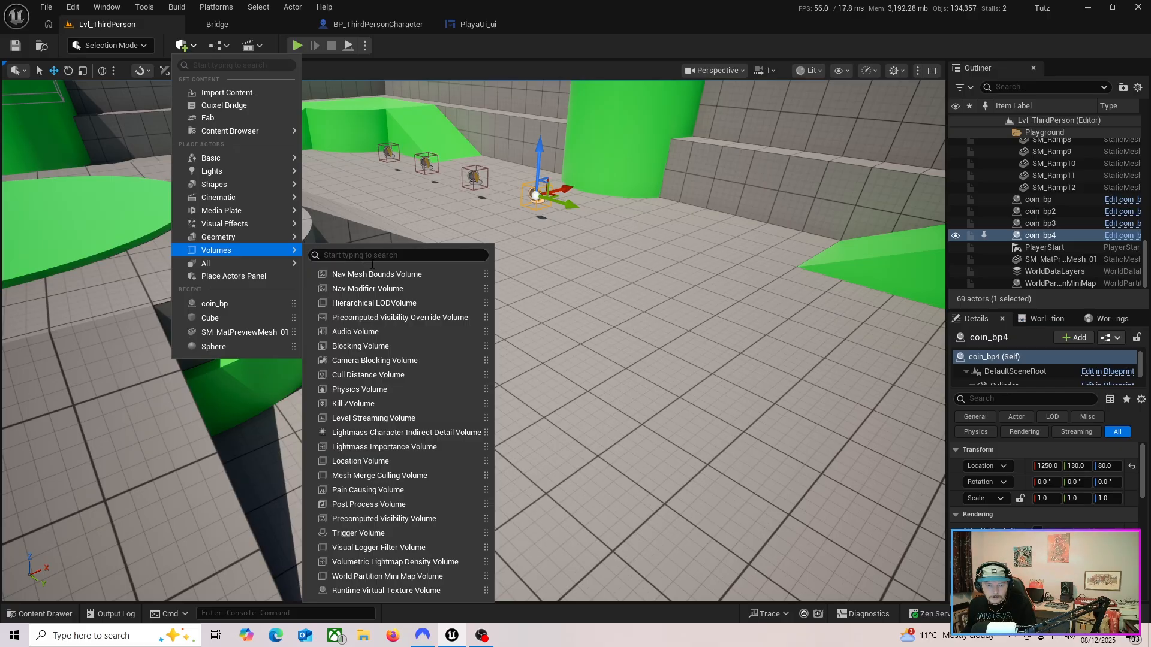
click(383, 489)
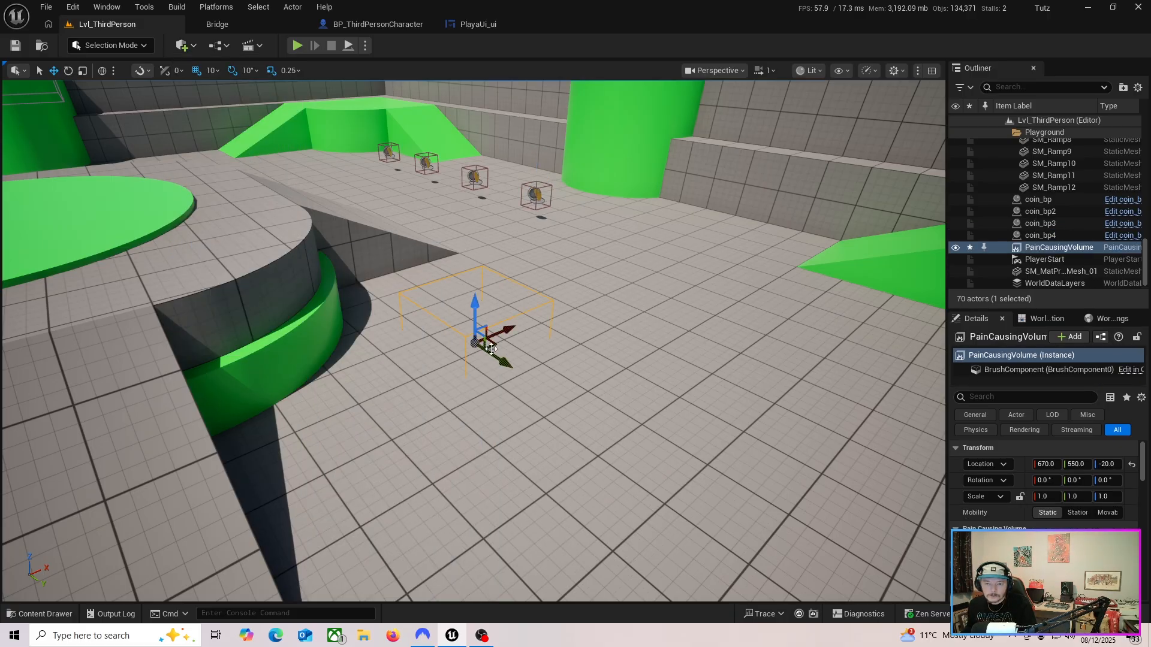
drag(499, 360, 634, 318)
right_drag(632, 347, 542, 362)
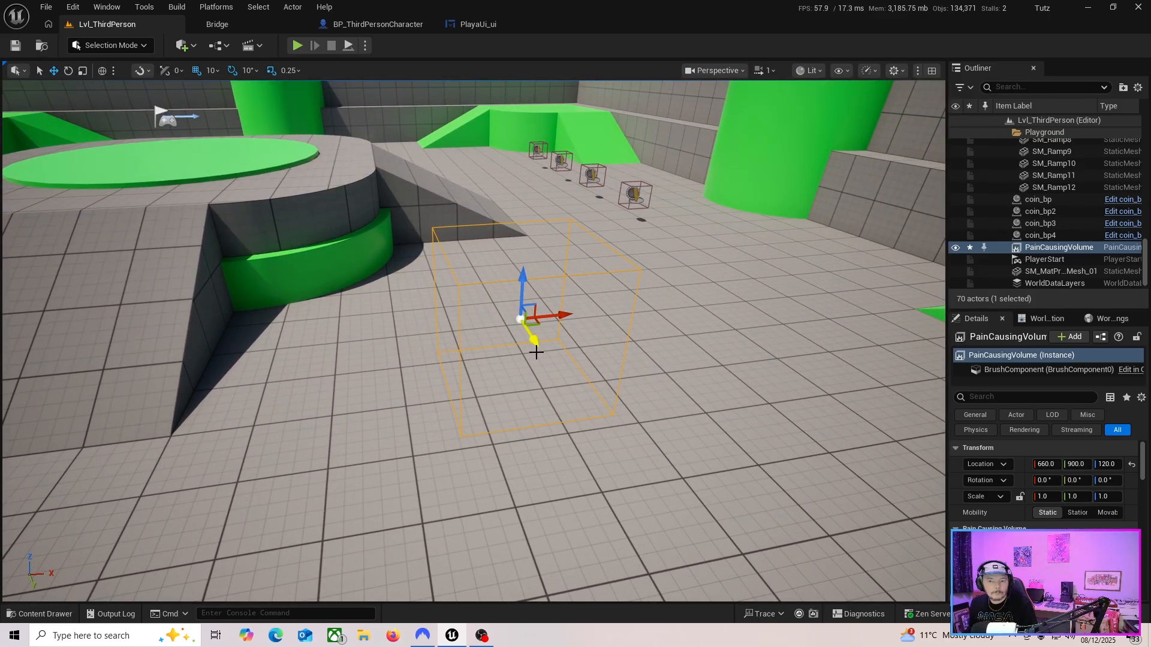
Move the Pain Causing Volume in front of the coin row, to about X 1250, Y 400, Z 120
right_drag(537, 263, 519, 346)
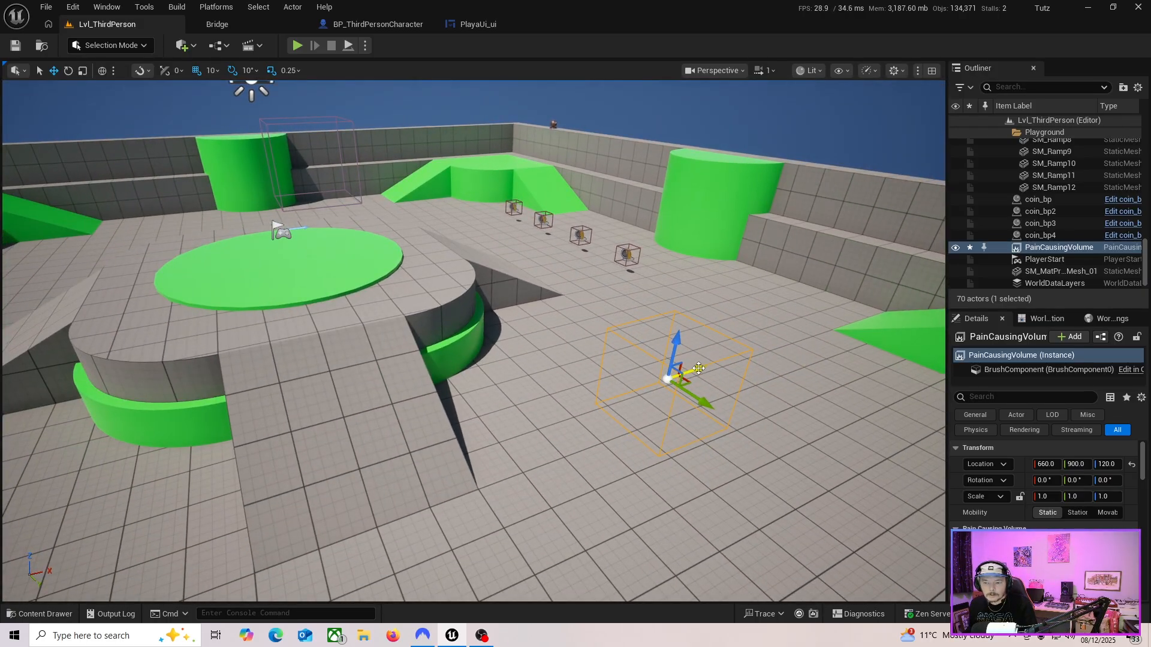
drag(699, 368, 840, 321)
right_drag(841, 320, 929, 336)
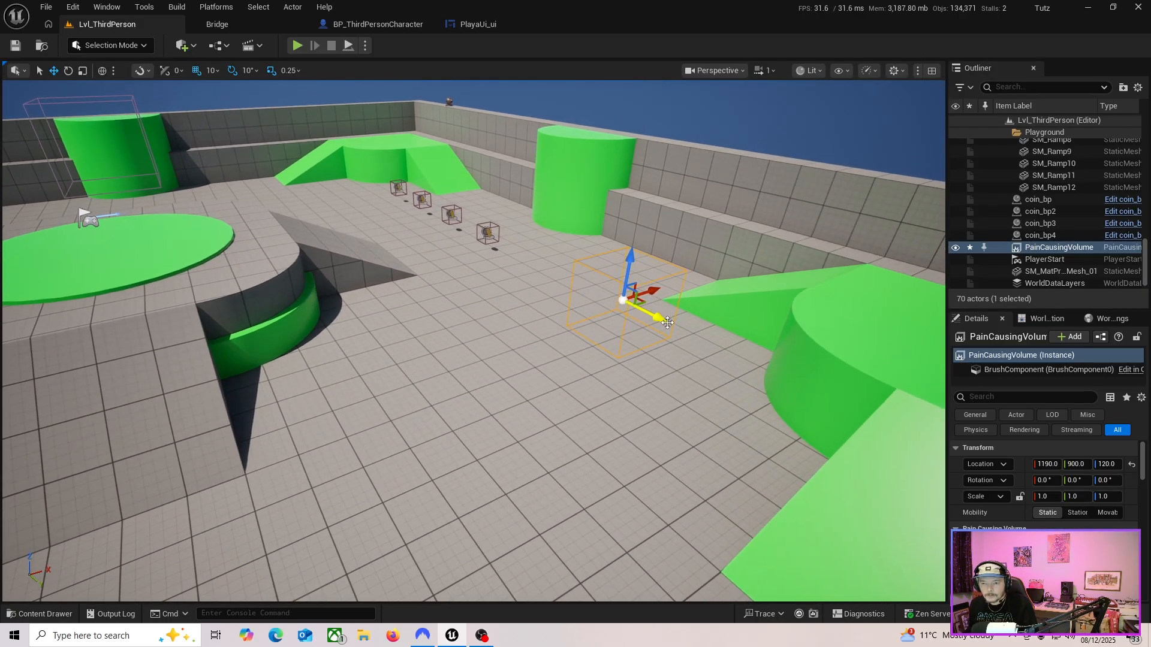
drag(668, 323, 509, 264)
right_drag(509, 264, 455, 300)
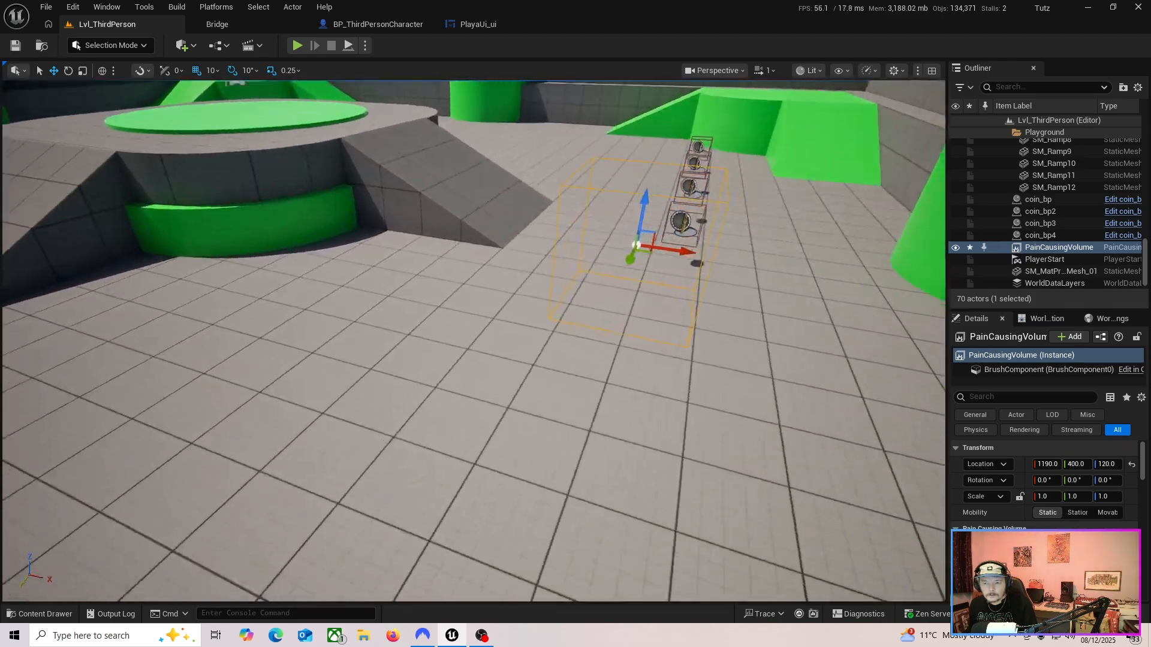
mouse_move(572, 274)
right_down()
mouse_move(467, 291)
mouse_move(584, 281)
mouse_move(573, 275)
right_up()
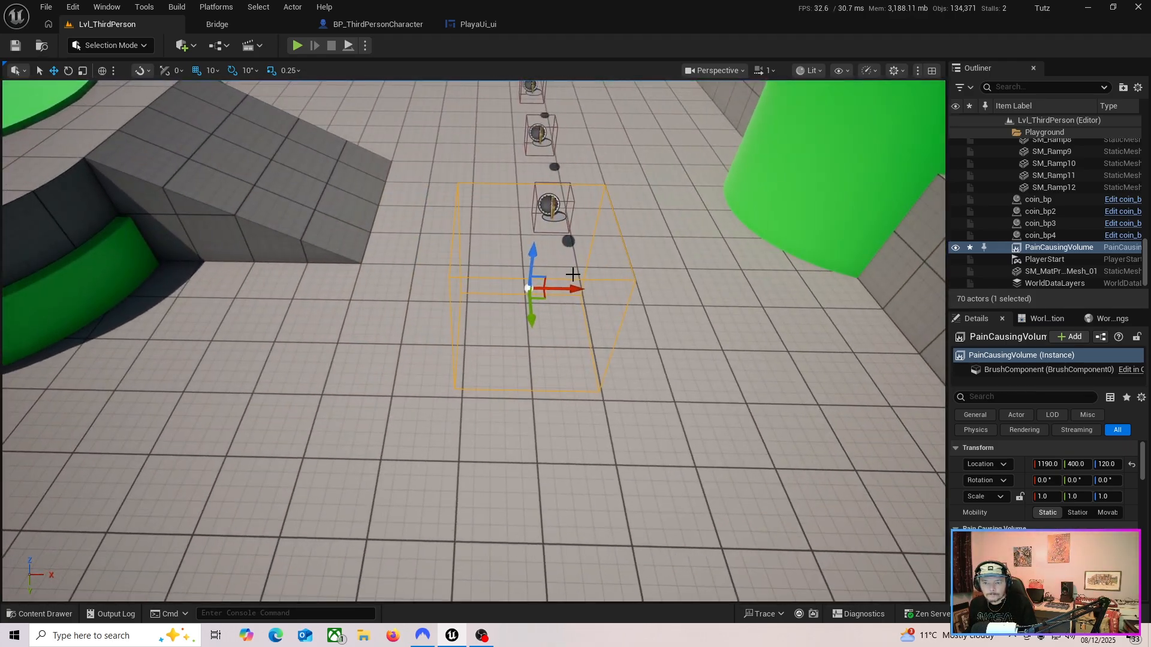
drag(573, 294, 610, 296)
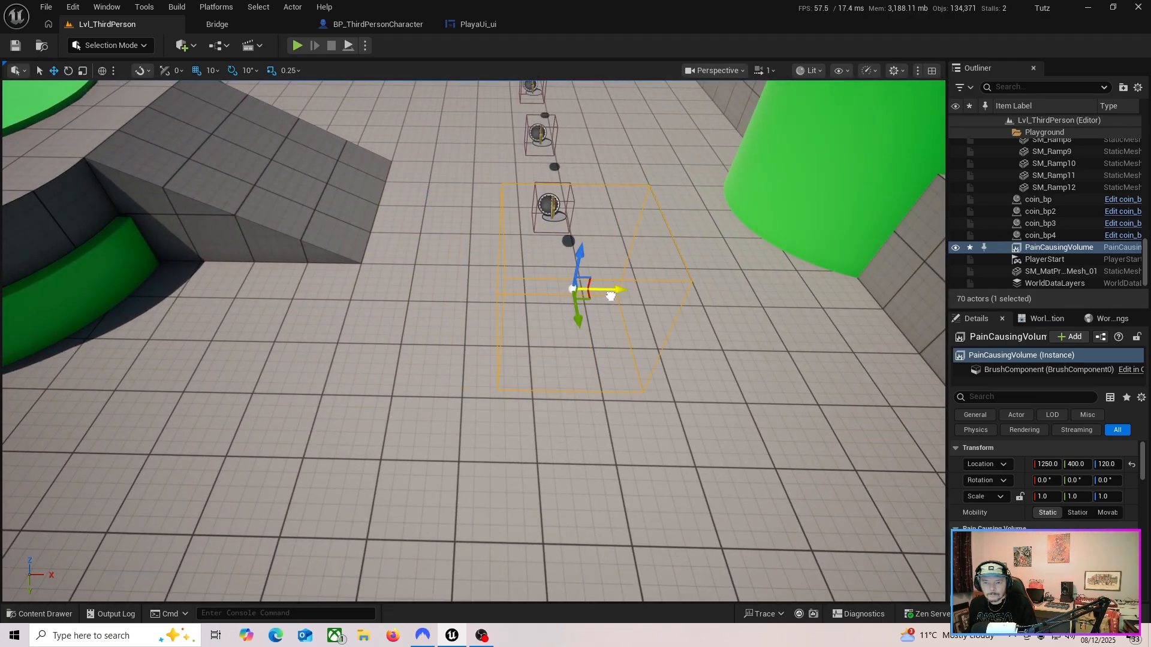
In PlayaUi_ui's event graph, add a Bind Event to Healthnow node from the stored third-person character reference, beyond the Coinz Now binding
click(474, 24)
right_drag(734, 289, 885, 236)
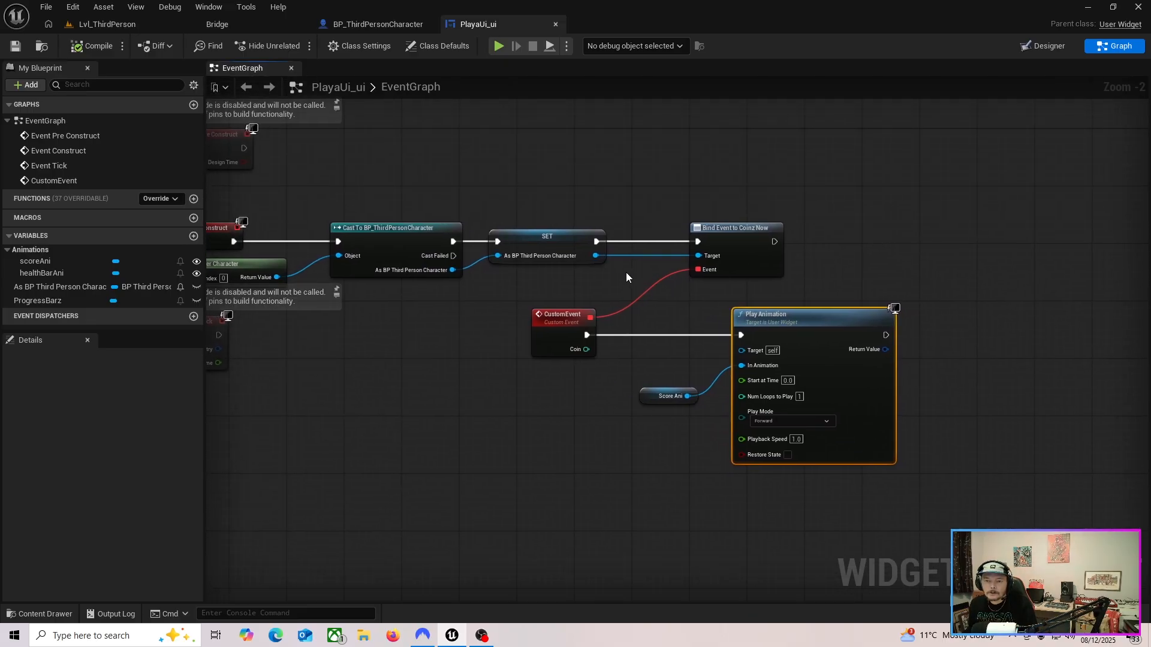
drag(594, 255, 968, 240)
text(bind e)
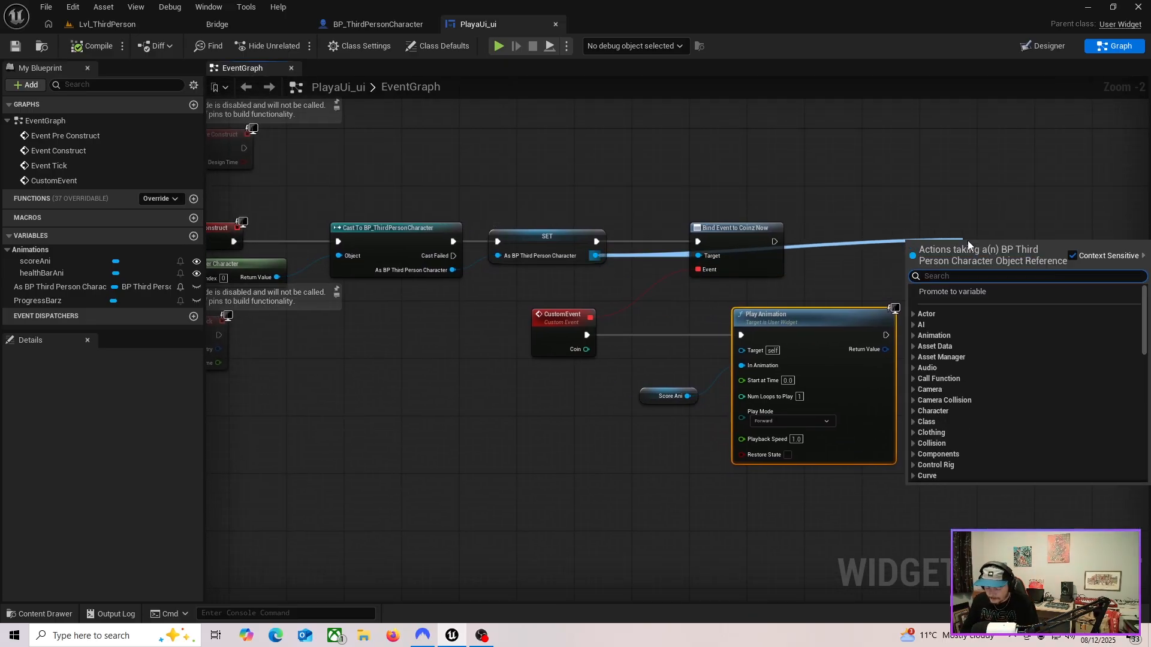
text(ven)
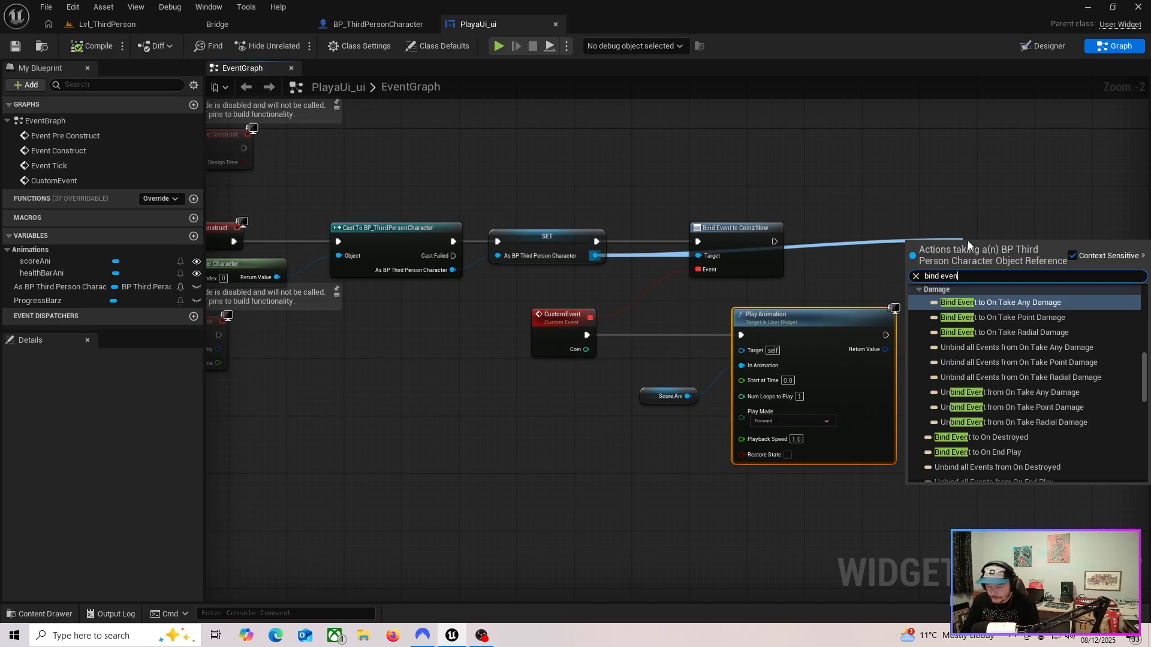
text(t to he)
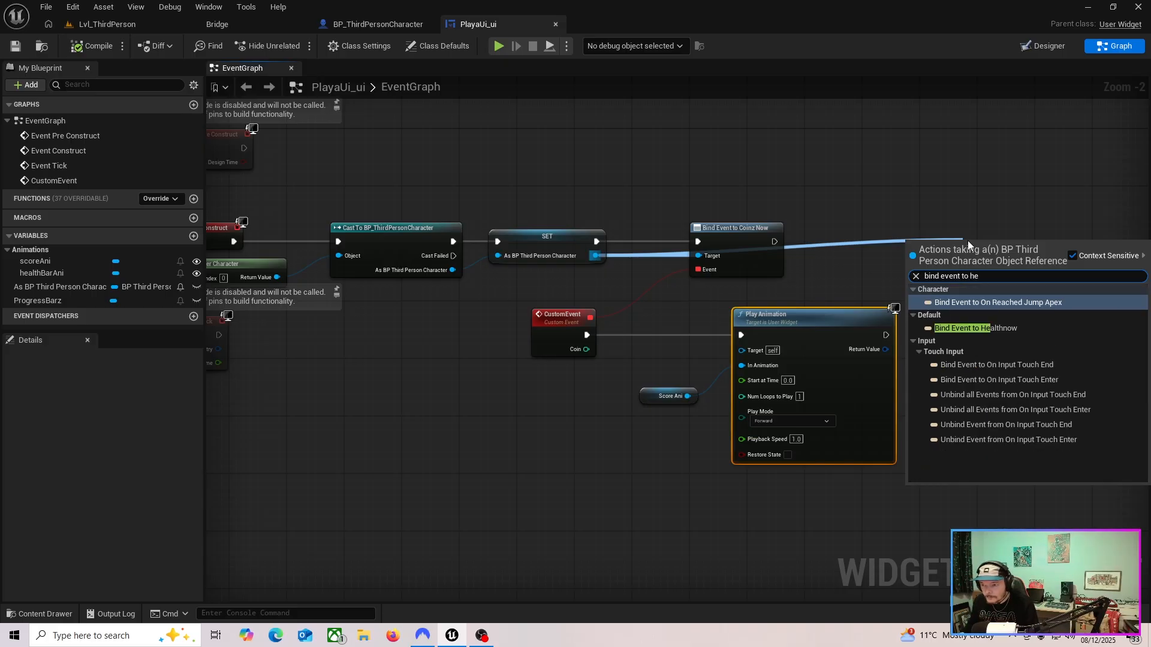
click(988, 325)
mouse_move(1009, 327)
right_down()
mouse_move(799, 326)
mouse_move(799, 314)
right_up()
drag(826, 232, 906, 218)
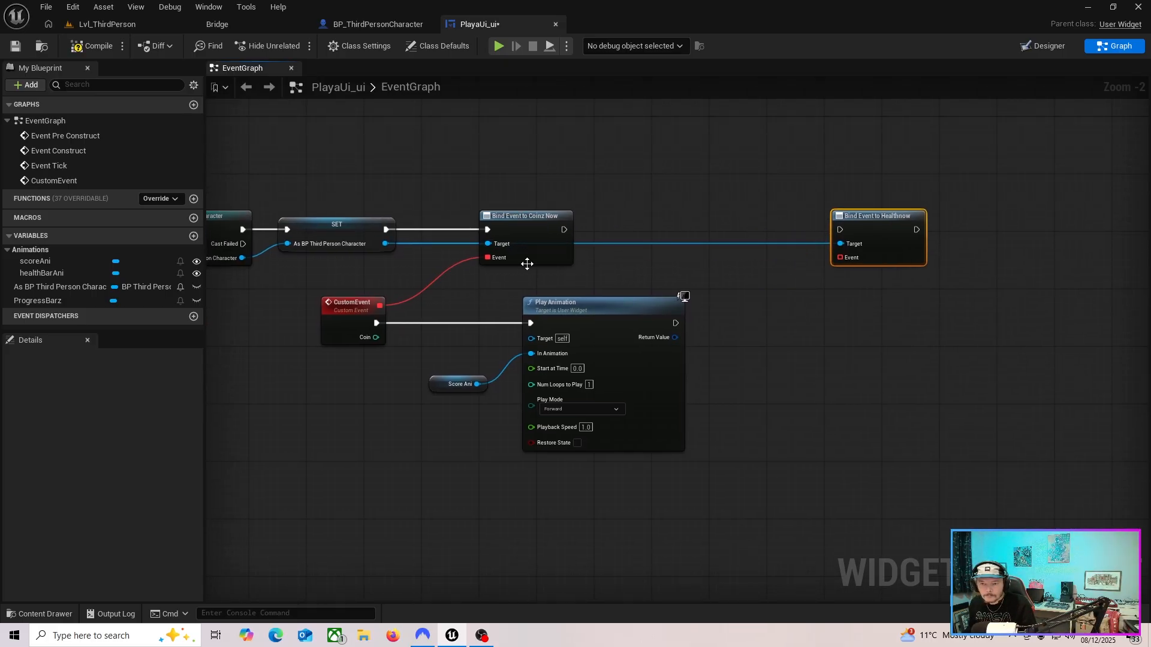
Run the Healthnow binding after the Coinz Now binding and attach a new custom event named helath to its Event input
mouse_move(560, 235)
mouse_down()
mouse_move(873, 211)
mouse_move(861, 223)
mouse_move(924, 224)
mouse_move(842, 305)
mouse_up()
text(cus)
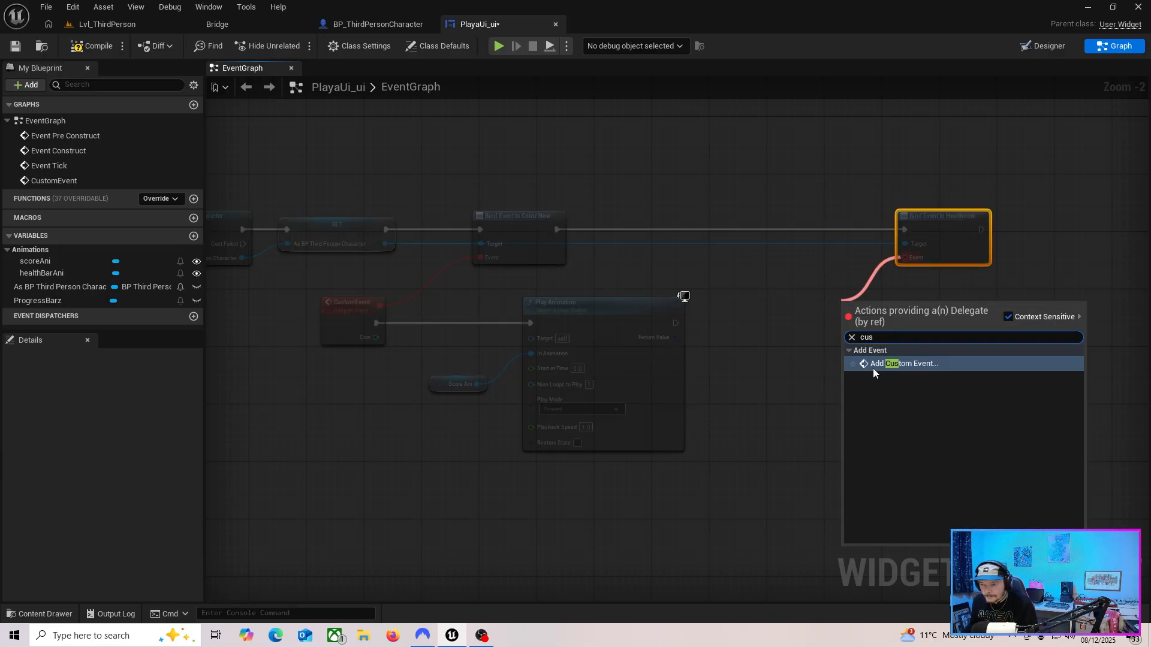
click(873, 364)
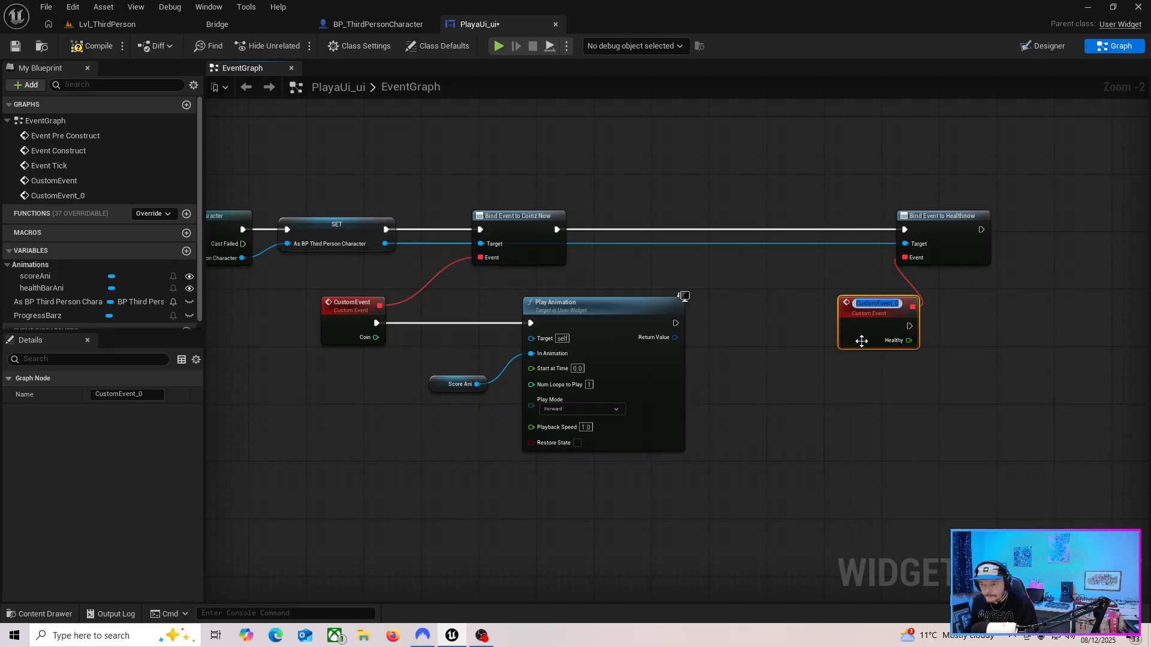
text(helath)
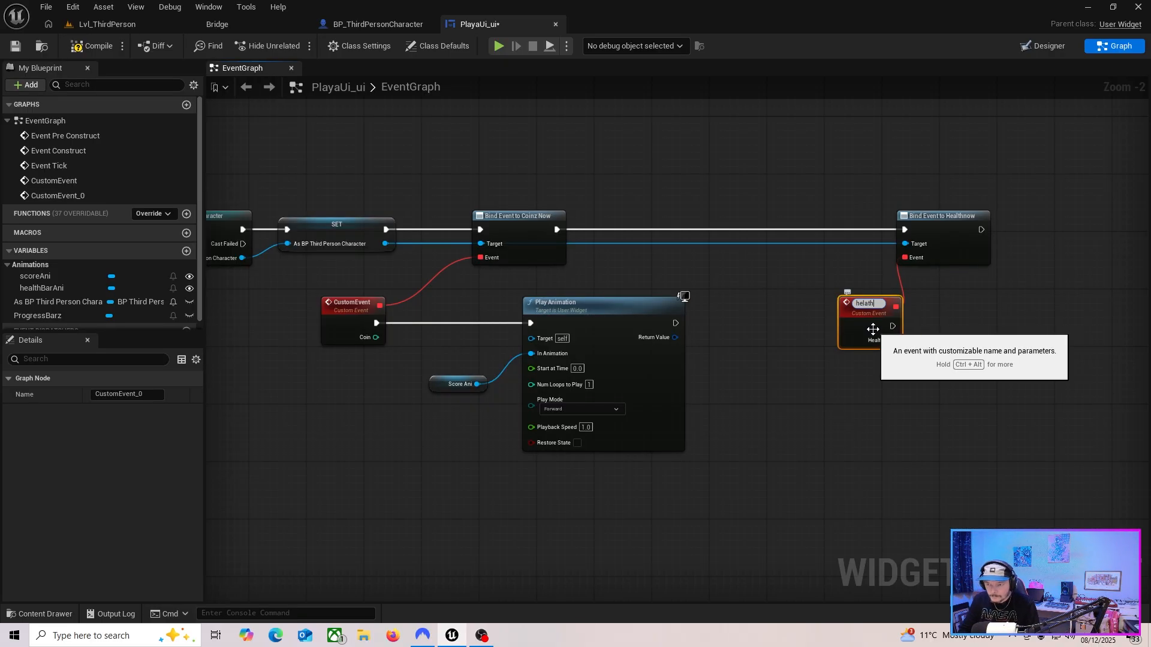
key(Return)
drag(879, 322, 837, 322)
Duplicate the Play Animation node beside the helath event and run the copy from that event
right_drag(613, 320, 393, 293)
click(393, 293)
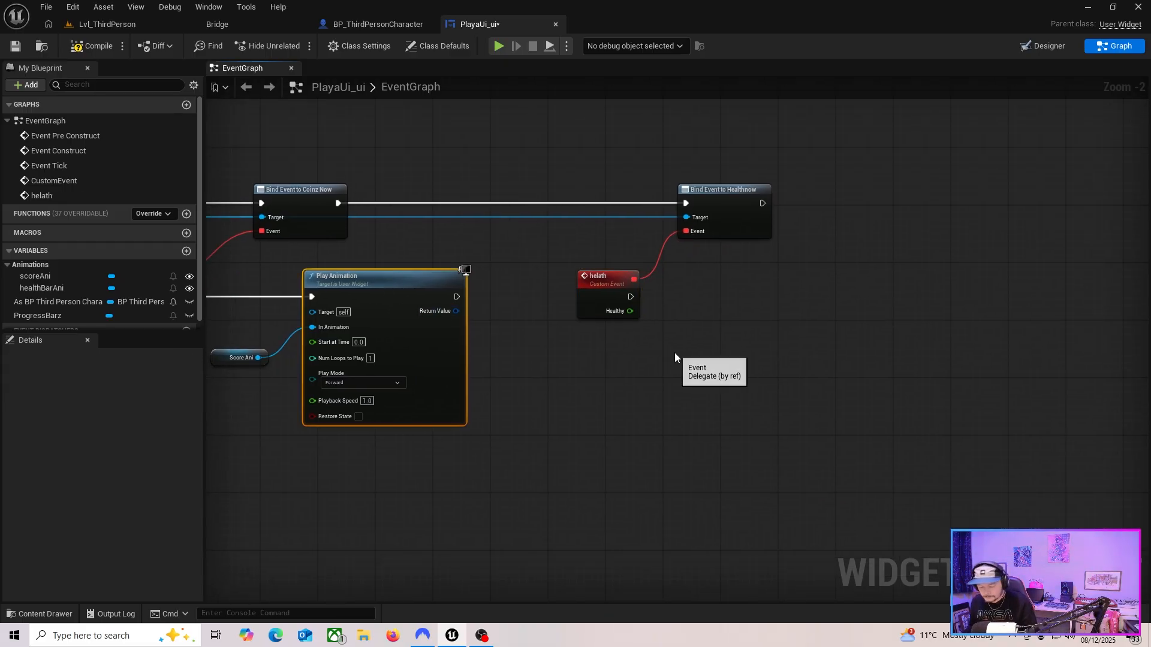
key(ctrl+c)
key(ctrl+v)
drag(753, 358, 803, 280)
drag(631, 297, 729, 296)
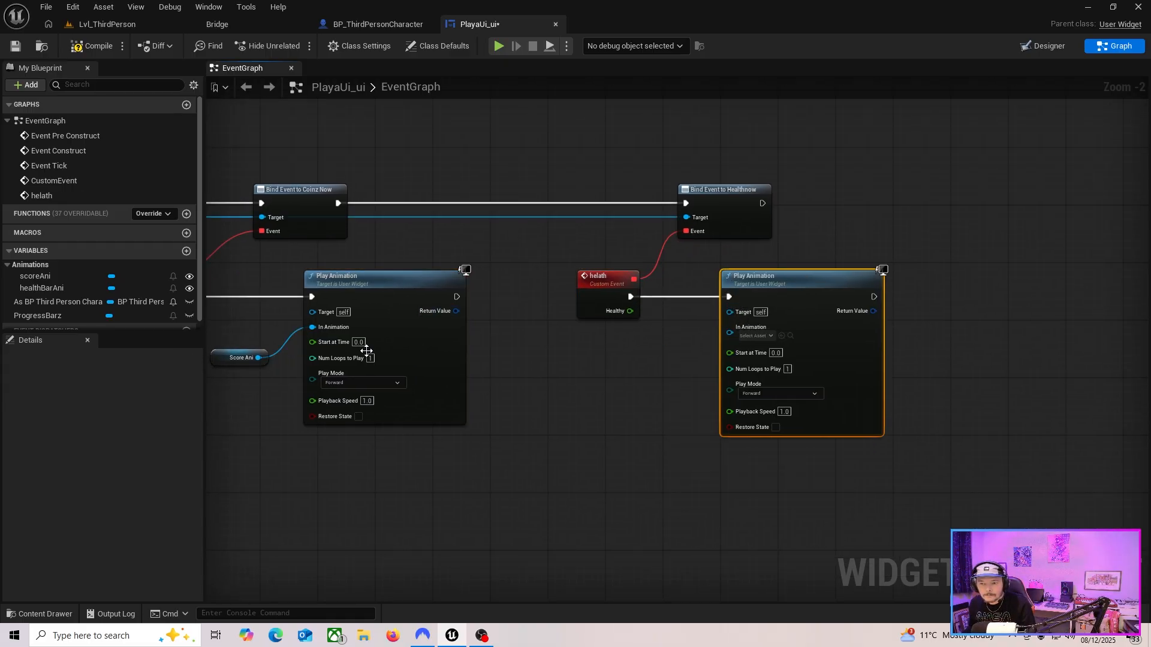
Feed a healthBarAni reference into the copied node's In Animation input, then compile and save the widget
mouse_move(42, 288)
mouse_down()
mouse_move(748, 325)
mouse_move(551, 375)
mouse_up()
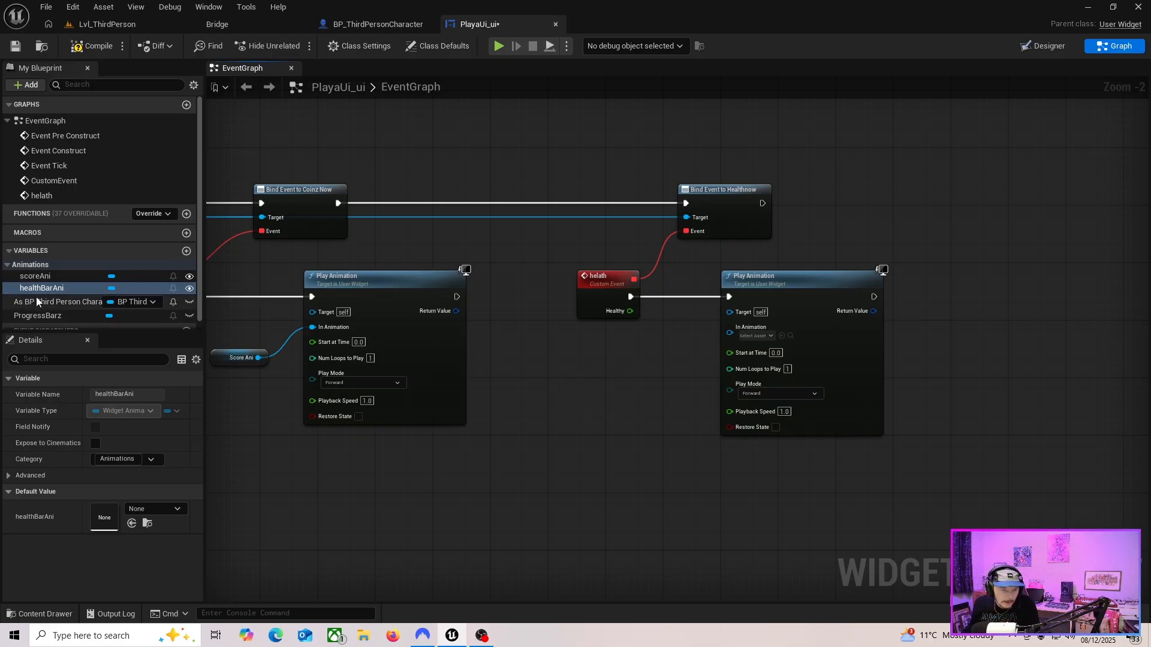
drag(38, 287, 427, 328)
drag(627, 335, 734, 328)
click(664, 358)
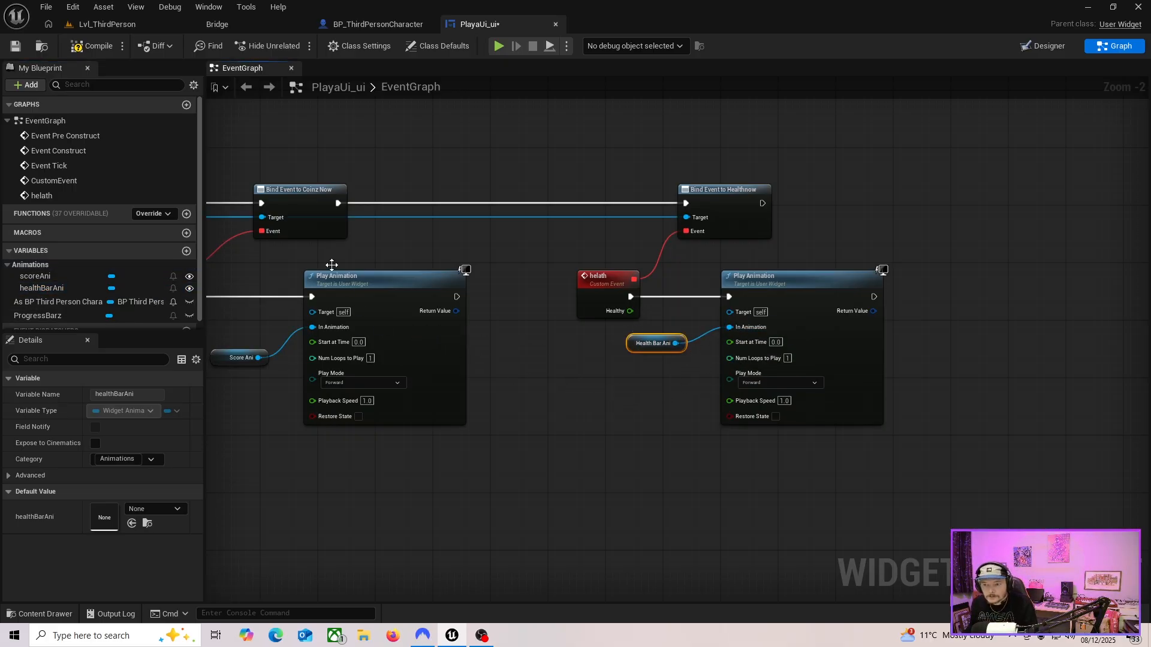
click(98, 45)
click(15, 45)
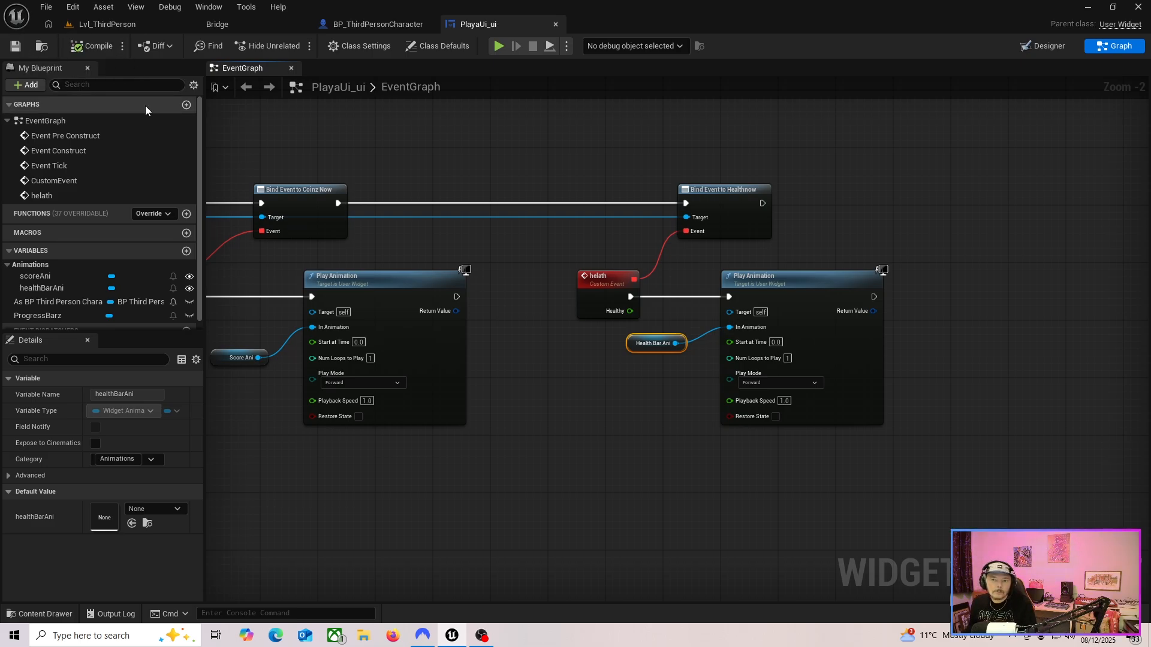
Play-test Lvl_ThirdPerson by running the character through the coins and the pain-causing volume to check the SCORE and health bar animations
click(65, 28)
key(Escape)
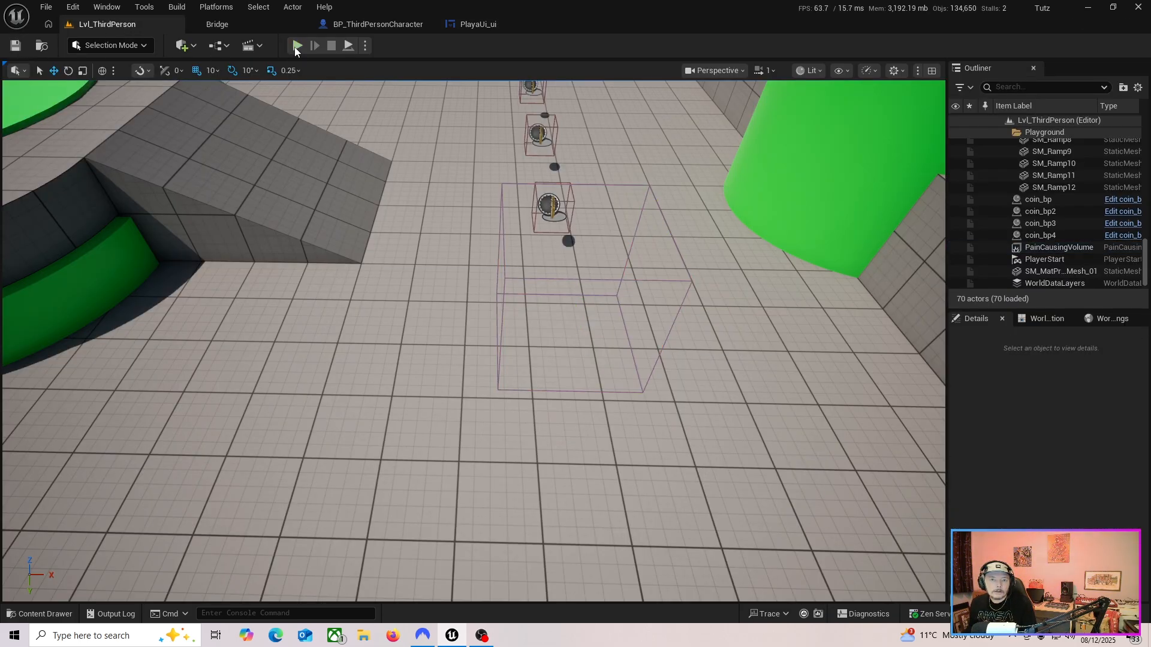
key(alt+p)
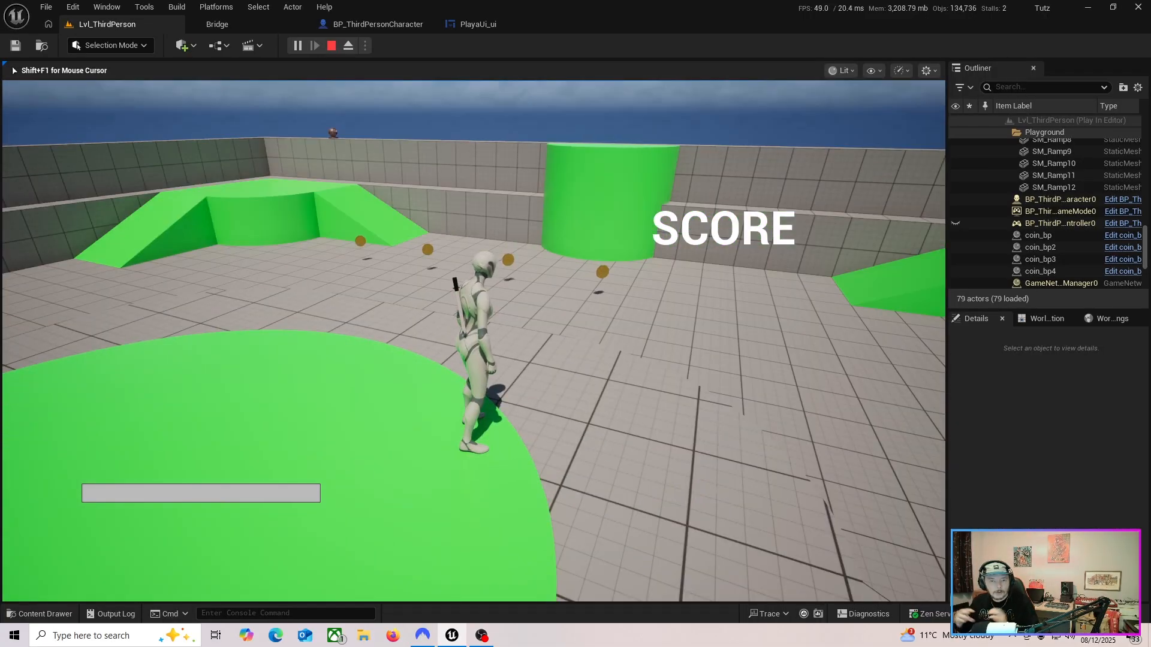
key(w)
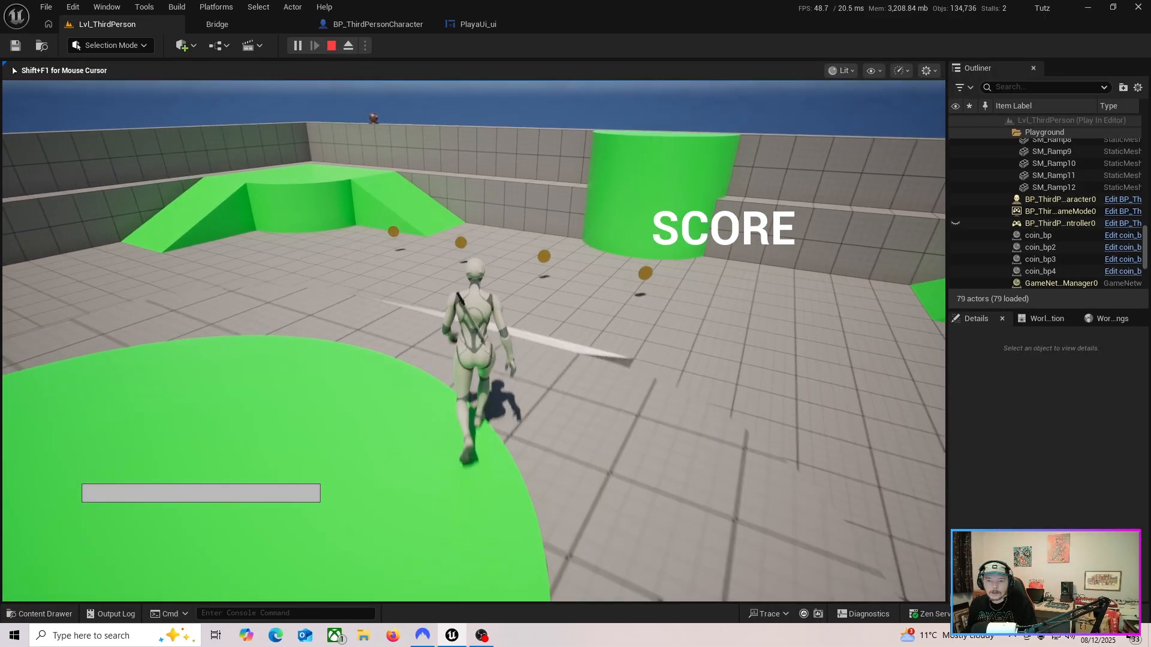
key(w)
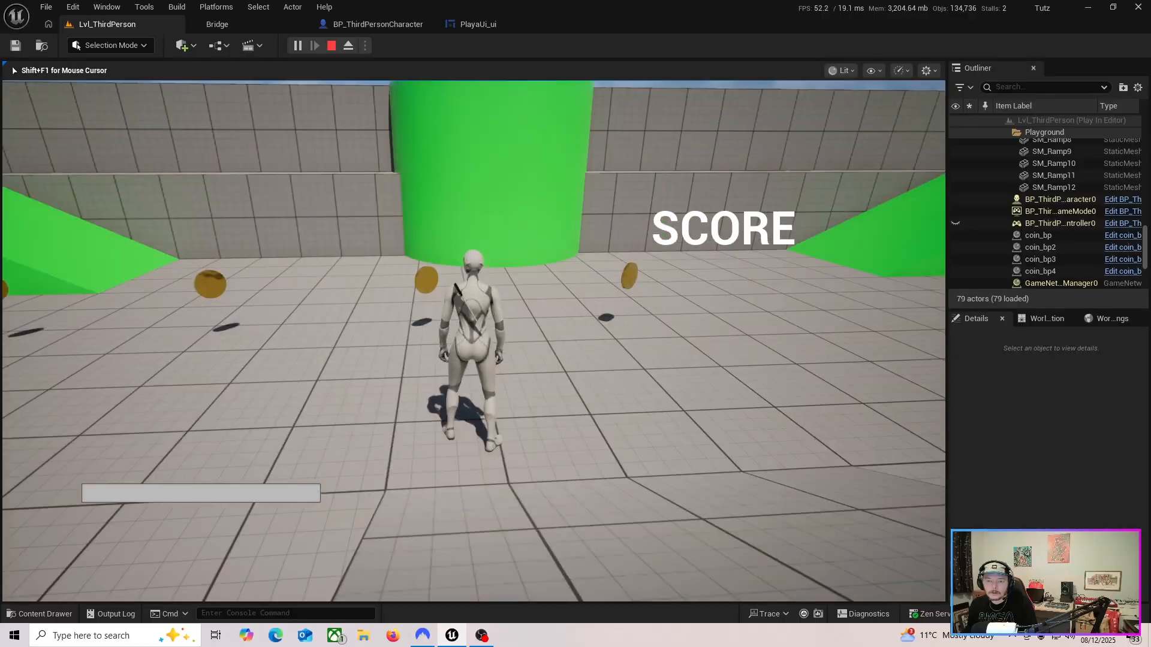
key(w)
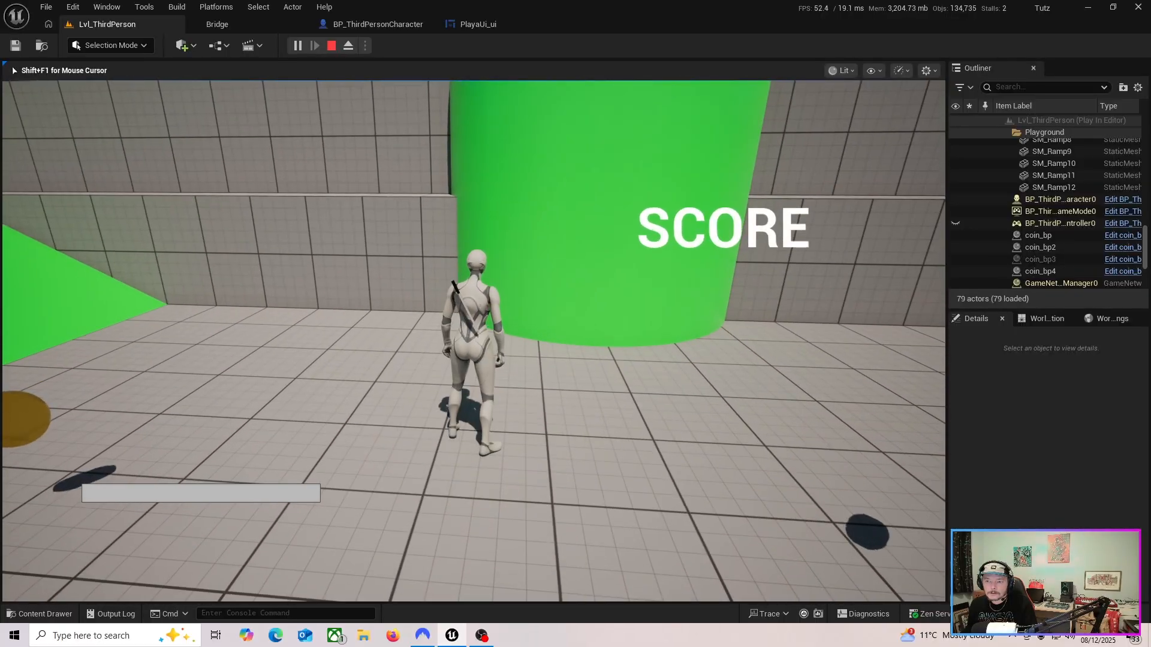
key(s)
key(w)
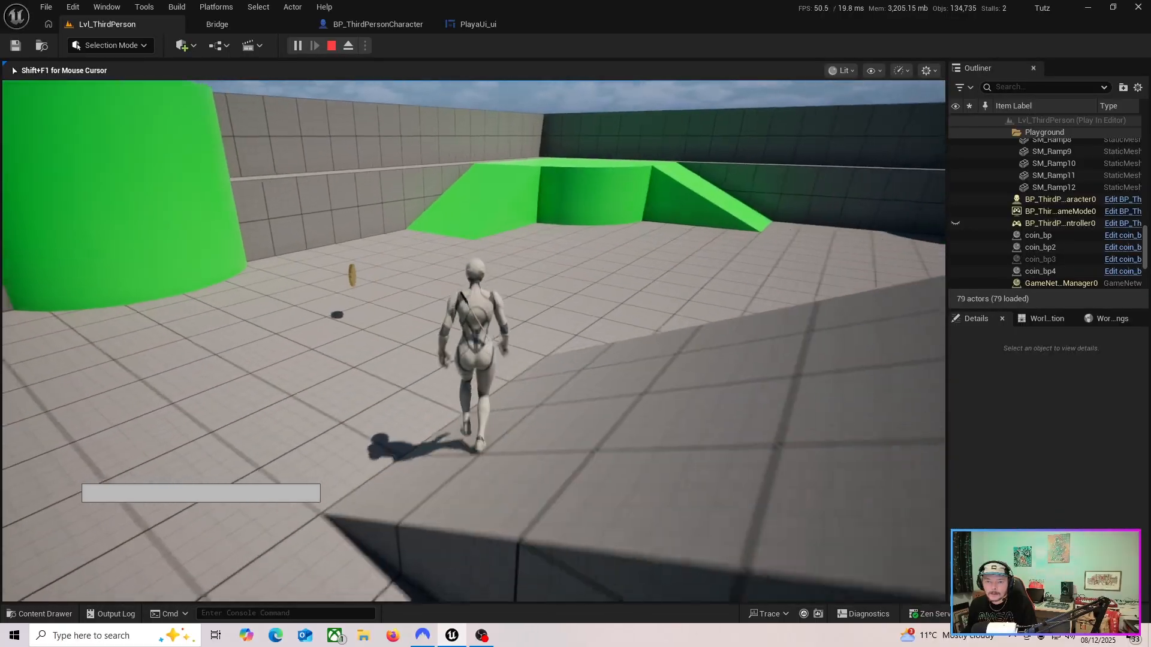
key(w)
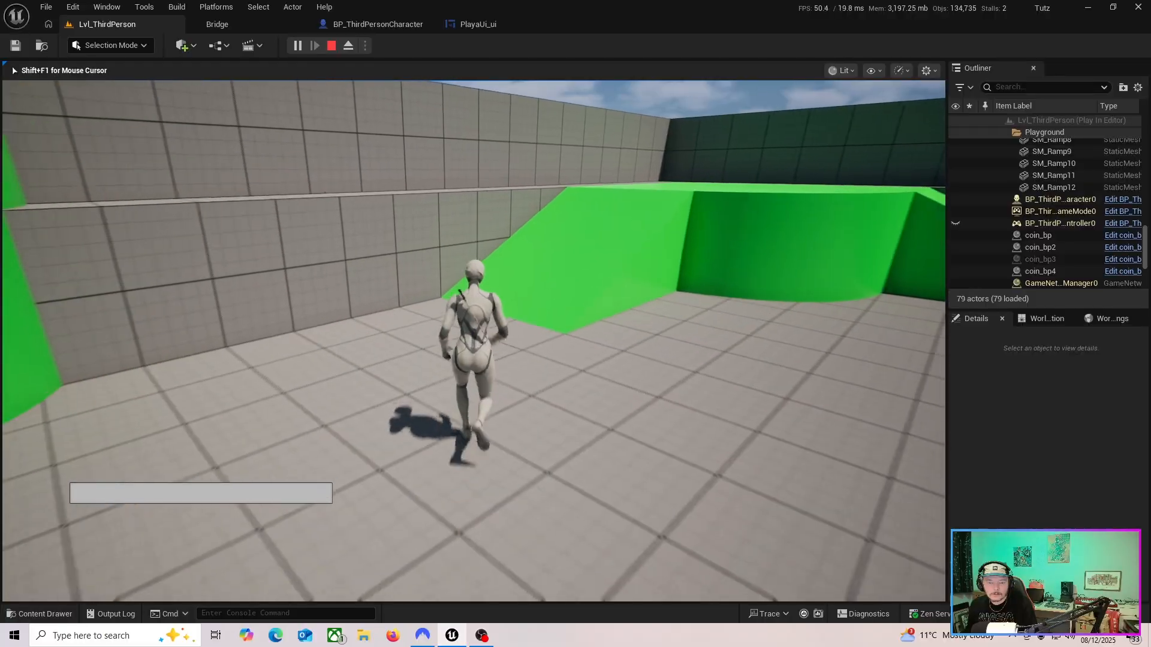
key(d)
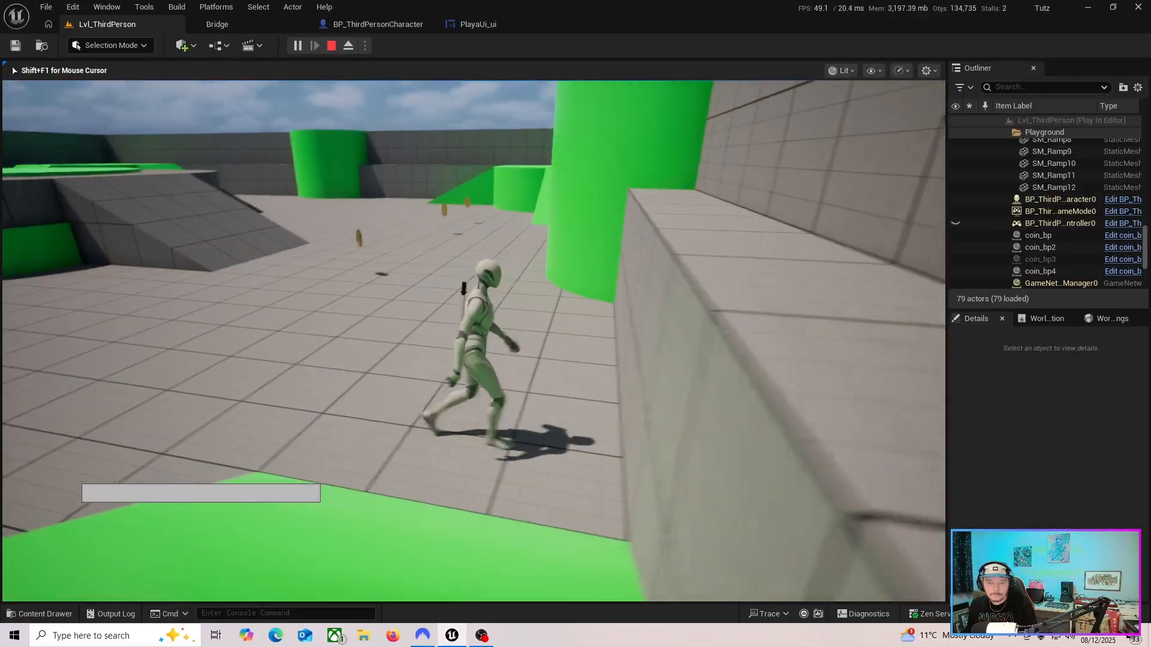
key(w)
key(w)
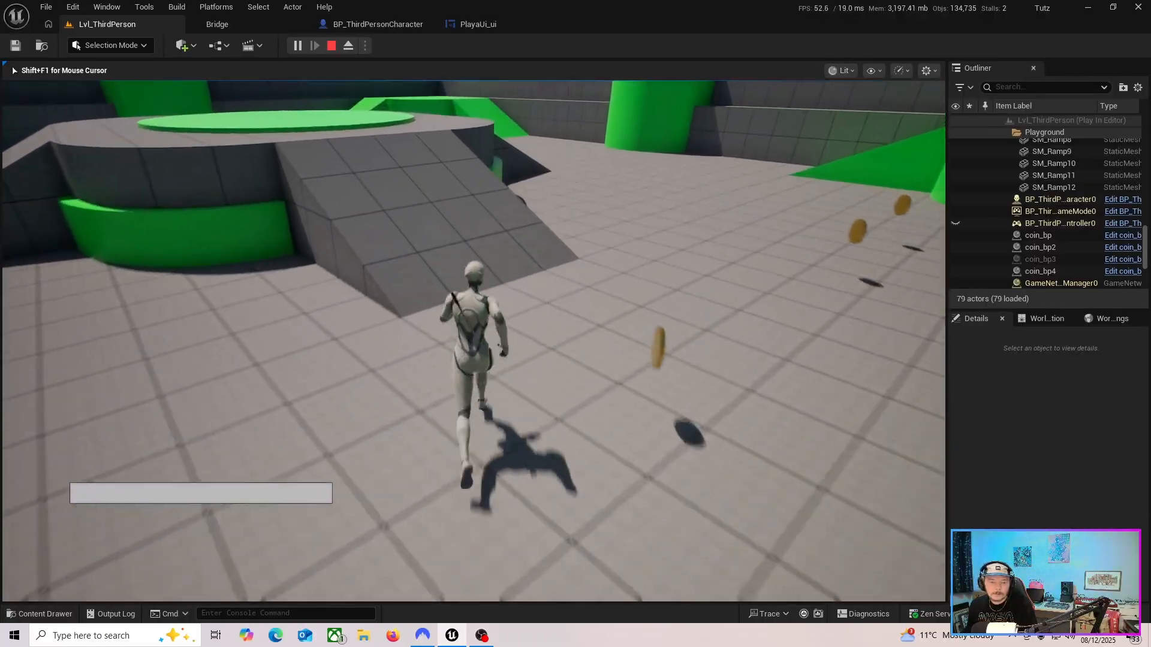
key(w)
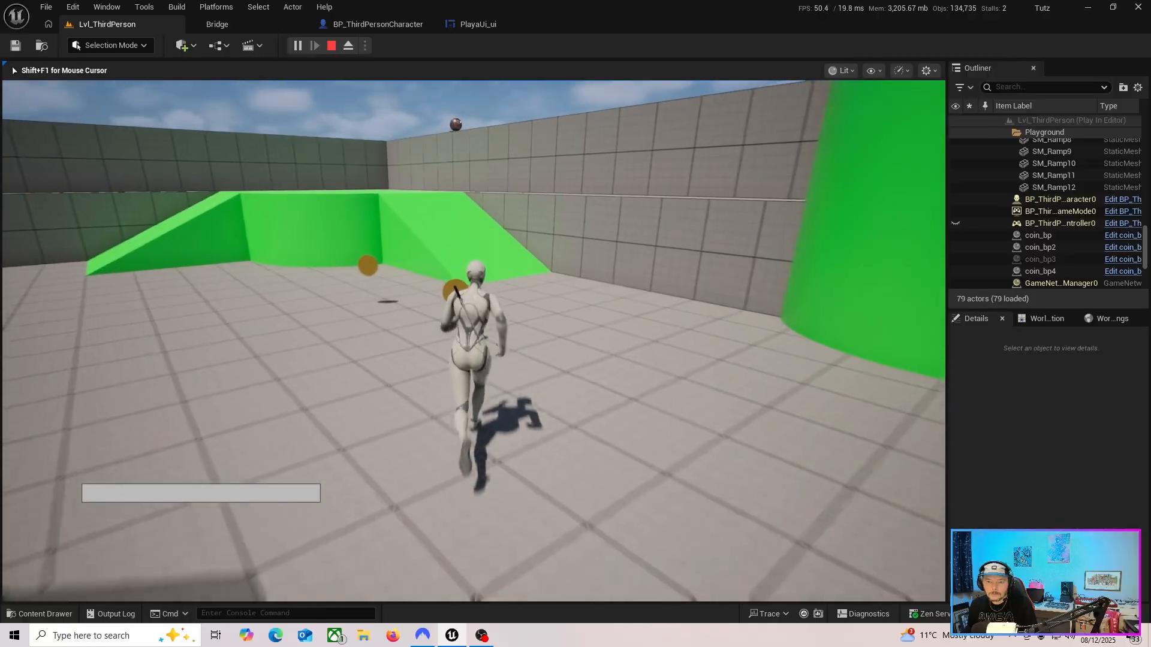
key(w)
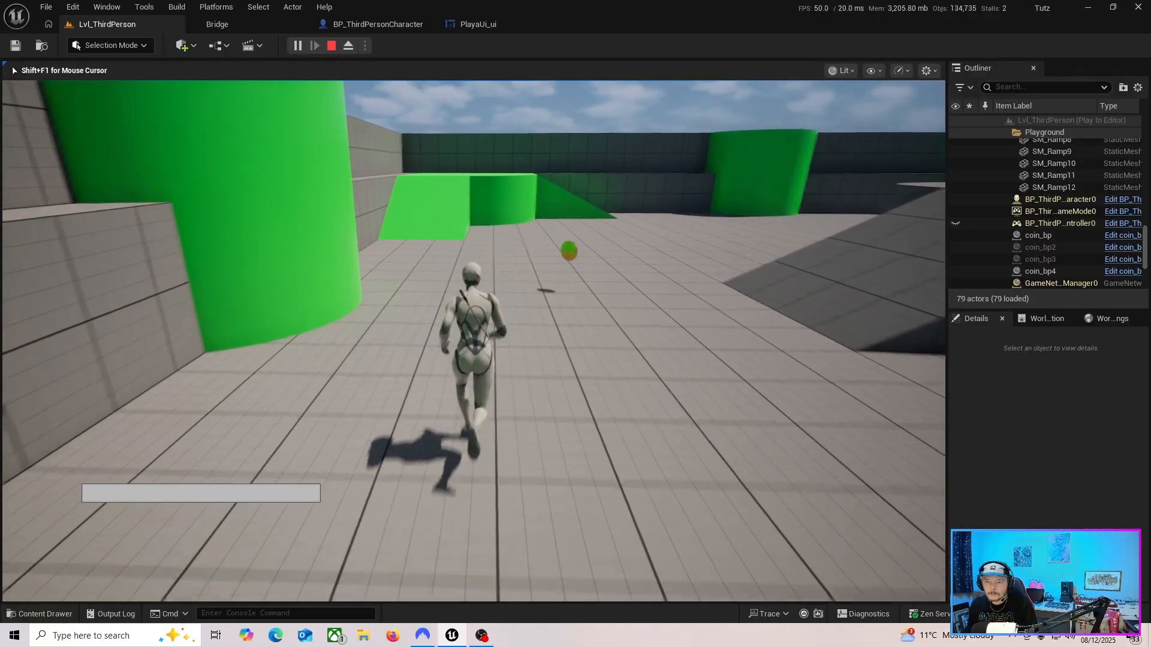
key(w)
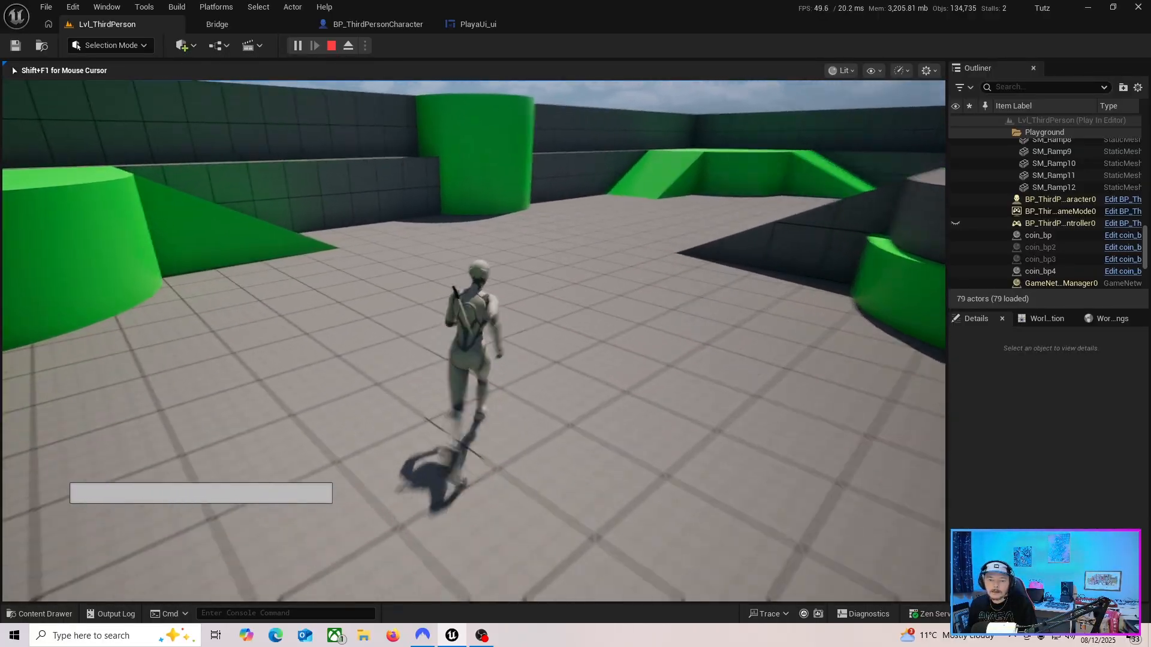
key(Escape)
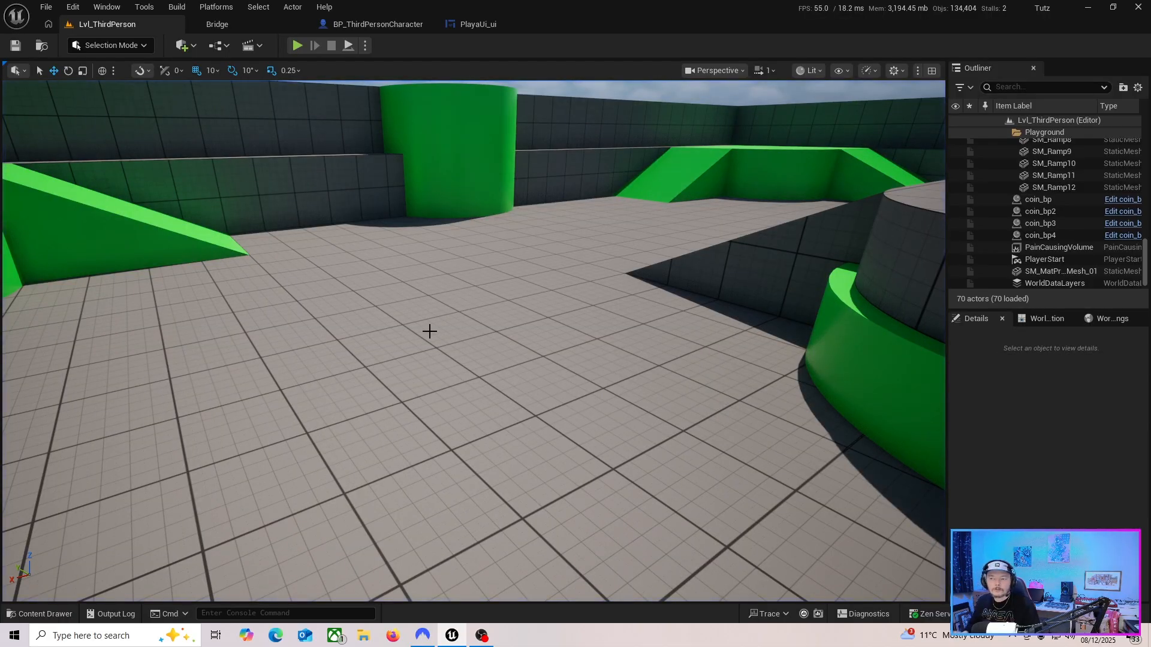
Review PlayaUi_ui's event graph from Event Construct through both event bindings and their Play Animation nodes, then return to Lvl_ThirdPerson
click(478, 24)
scroll(535, 333, down, 3)
right_drag(407, 351, 514, 390)
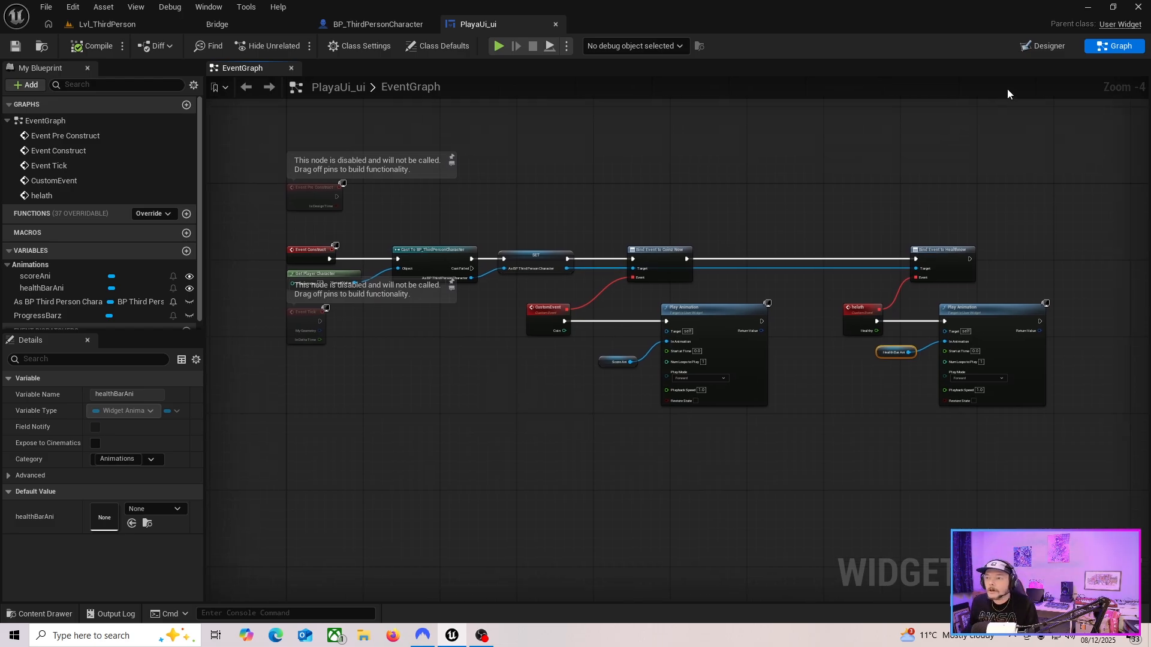
click(1043, 45)
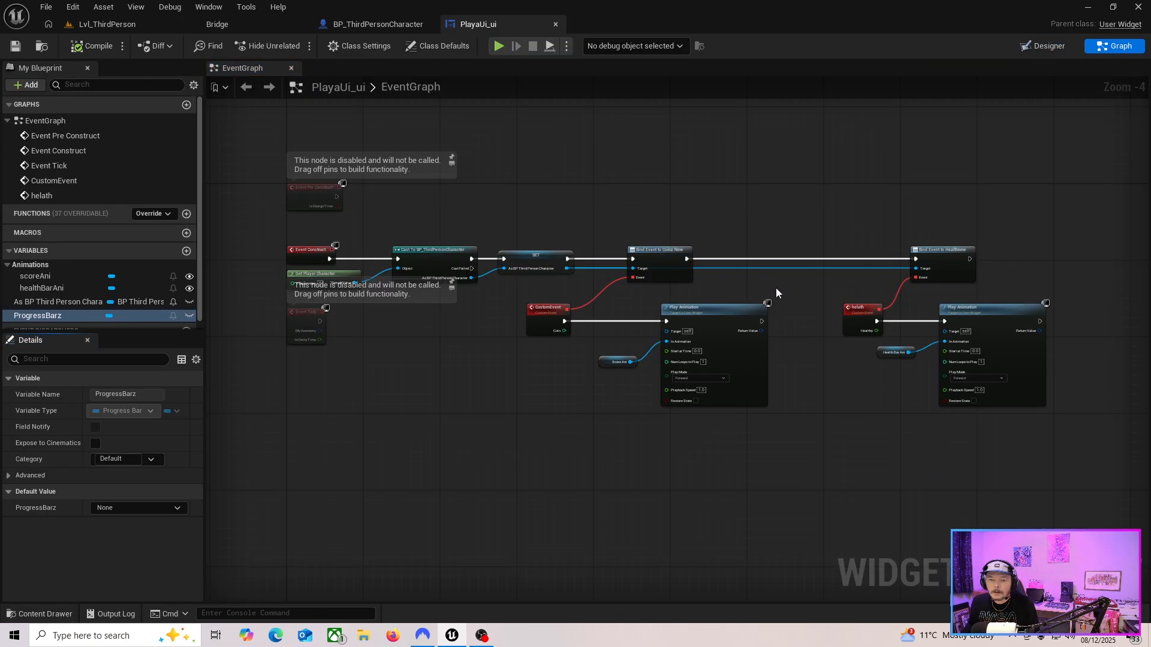
right_drag(536, 325, 522, 334)
scroll(433, 360, up, 2)
right_drag(419, 334, 380, 337)
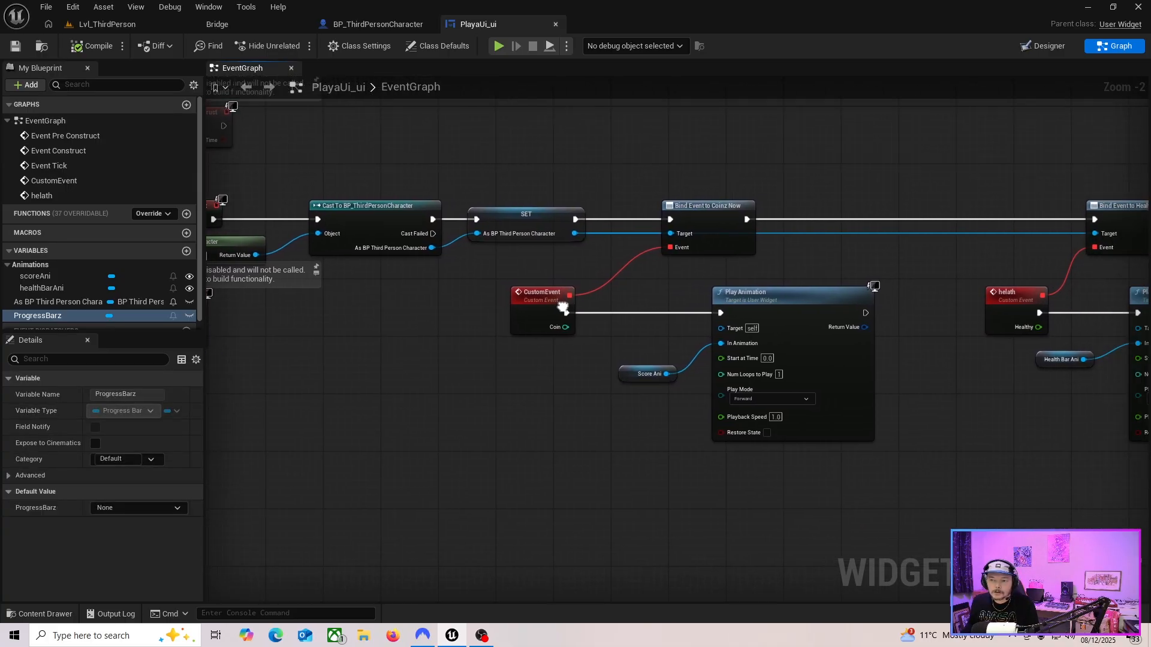
right_drag(566, 305, 464, 316)
right_drag(548, 171, 674, 277)
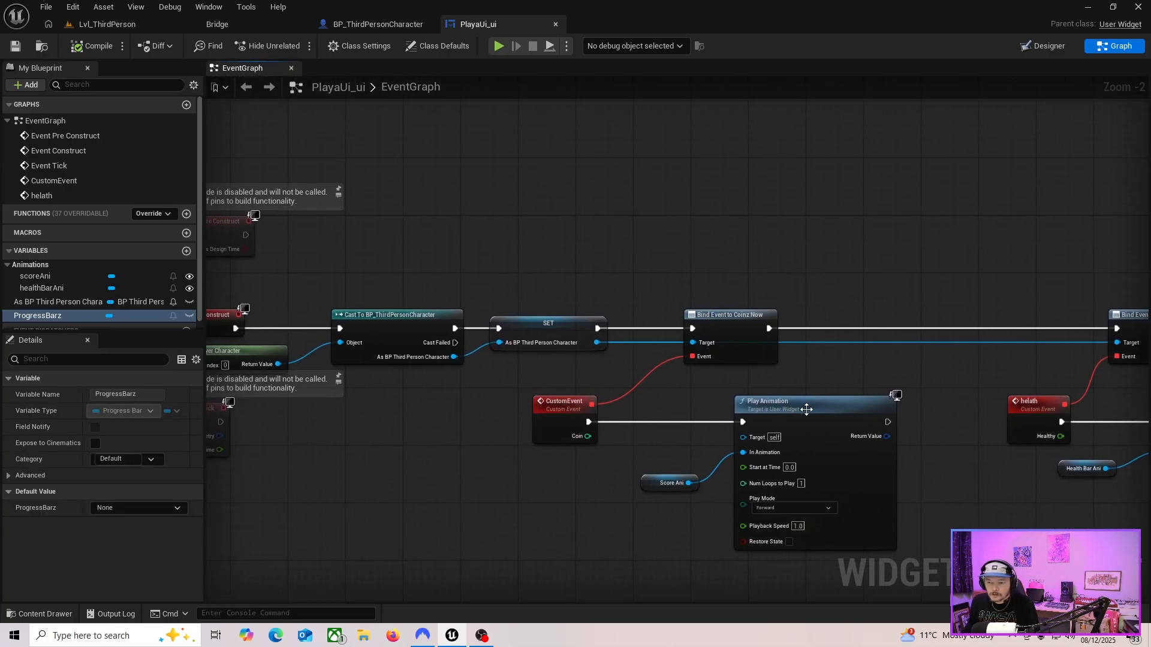
drag(806, 409, 820, 410)
right_drag(718, 557, 638, 424)
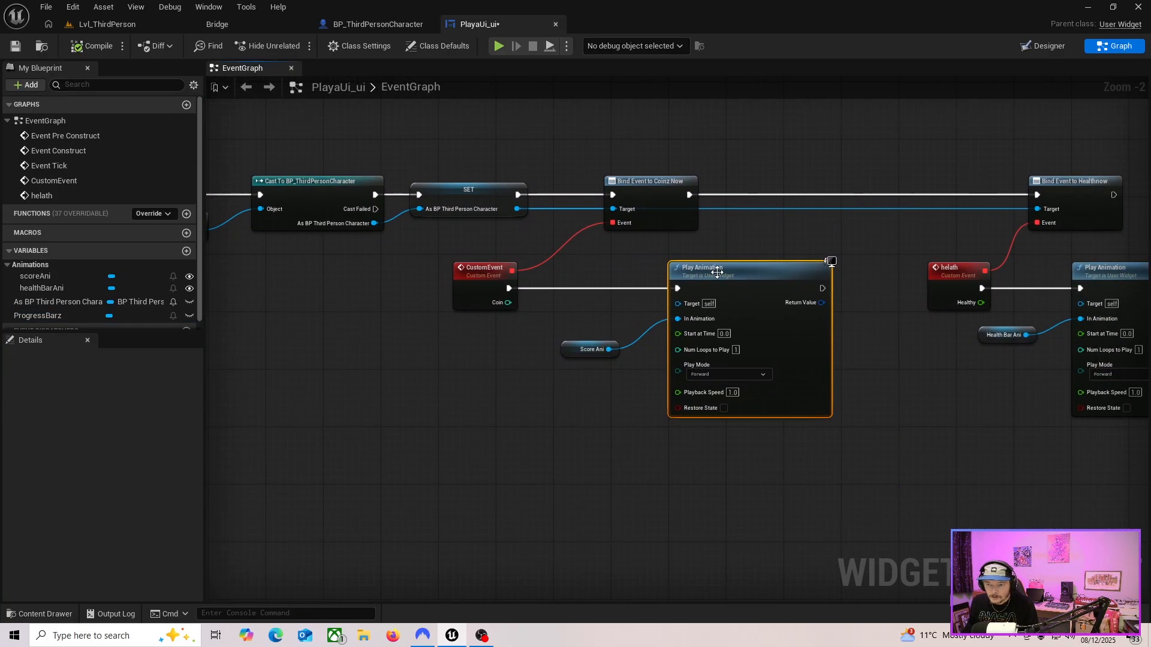
scroll(841, 424, up, 2)
right_drag(608, 369, 725, 406)
scroll(631, 407, down, 3)
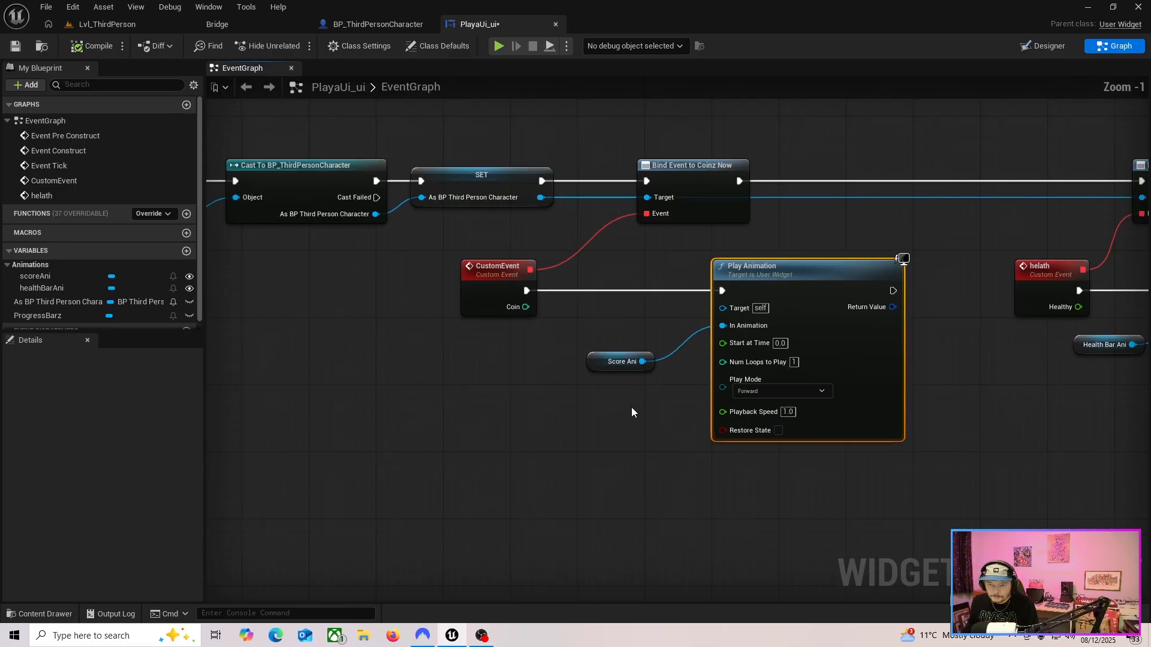
right_drag(522, 387, 556, 396)
click(363, 252)
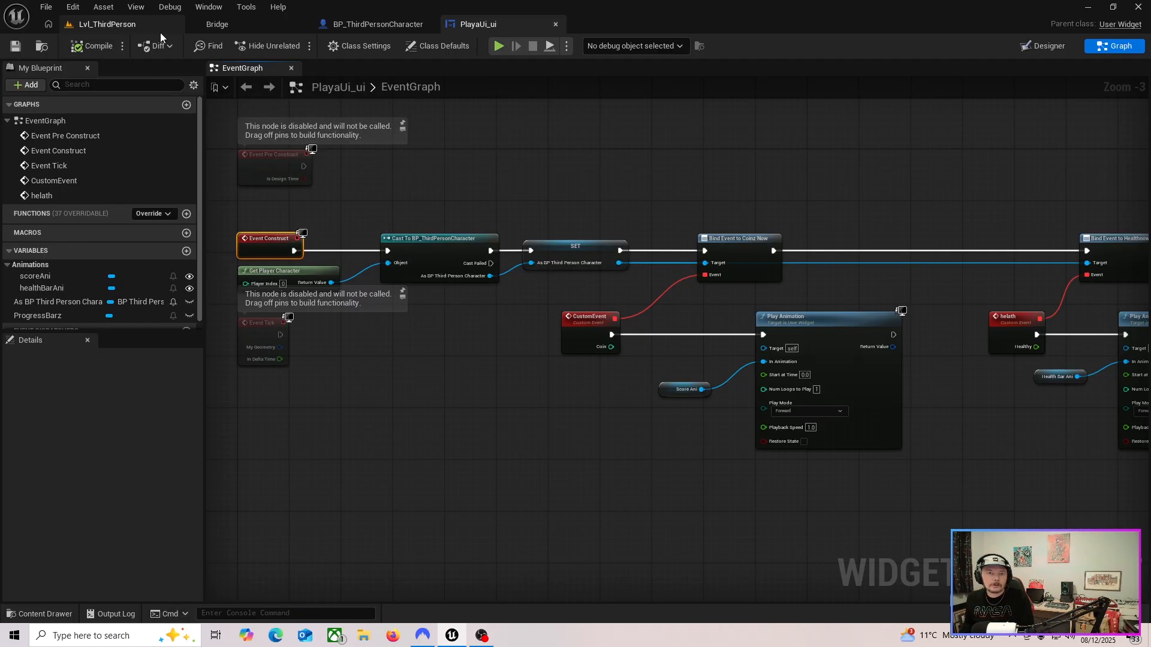
click(105, 24)
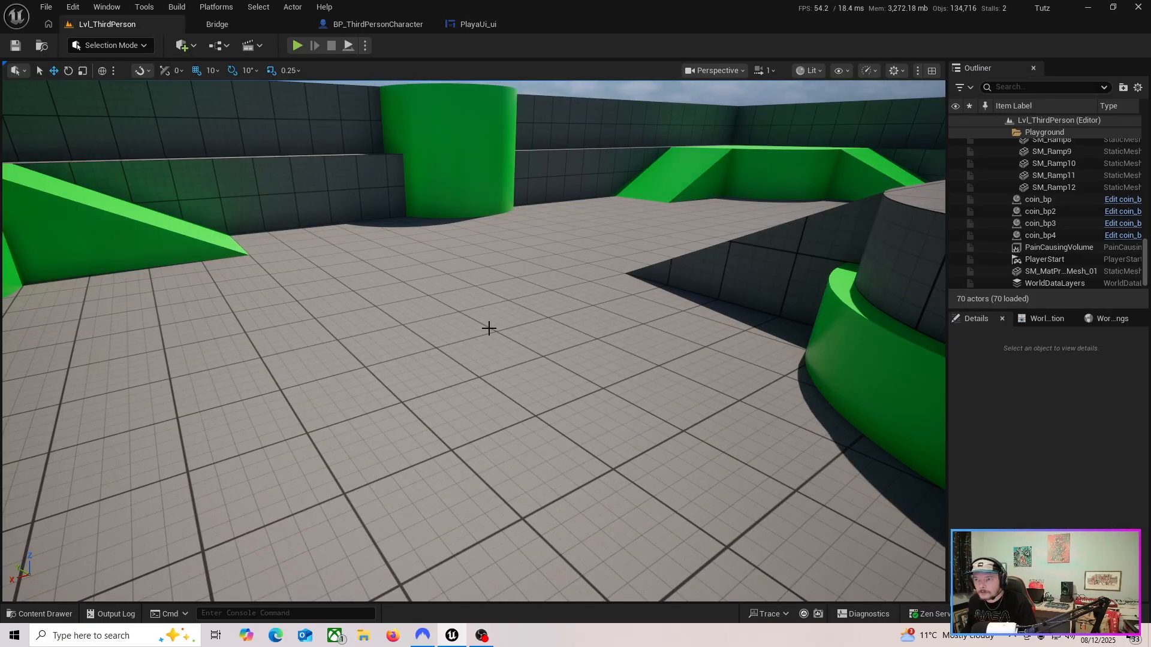